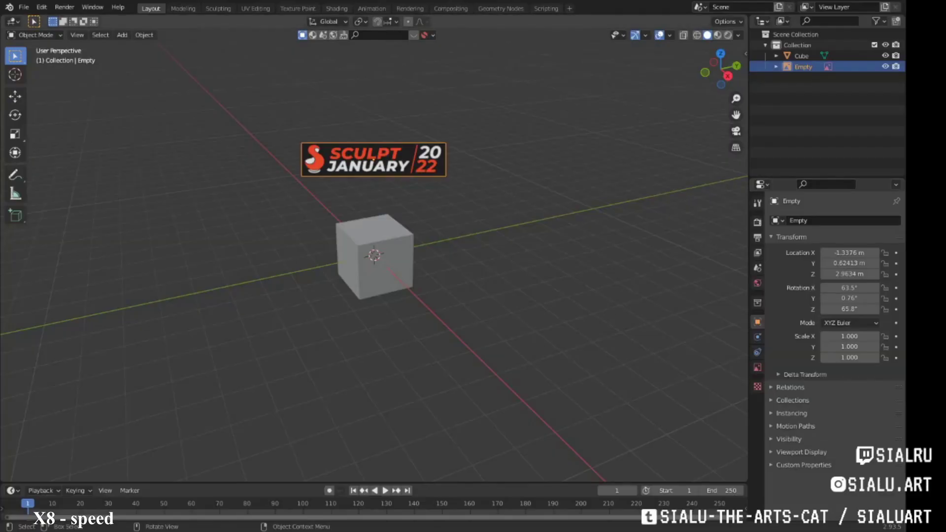
Step: Raise the sphere along Z above the origin and add a Single Vert mesh object
key("g")
key("z")
left_click(374, 207)
key("shift+a")
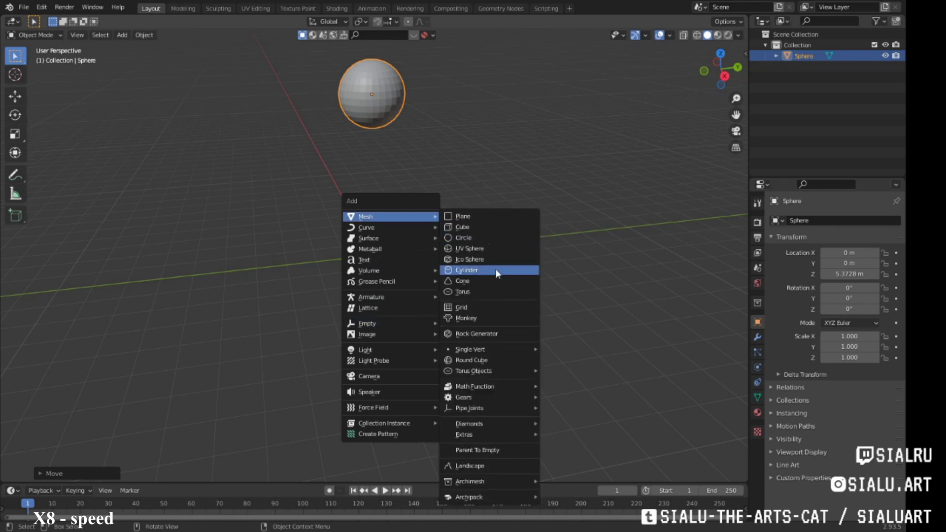
left_click(584, 338)
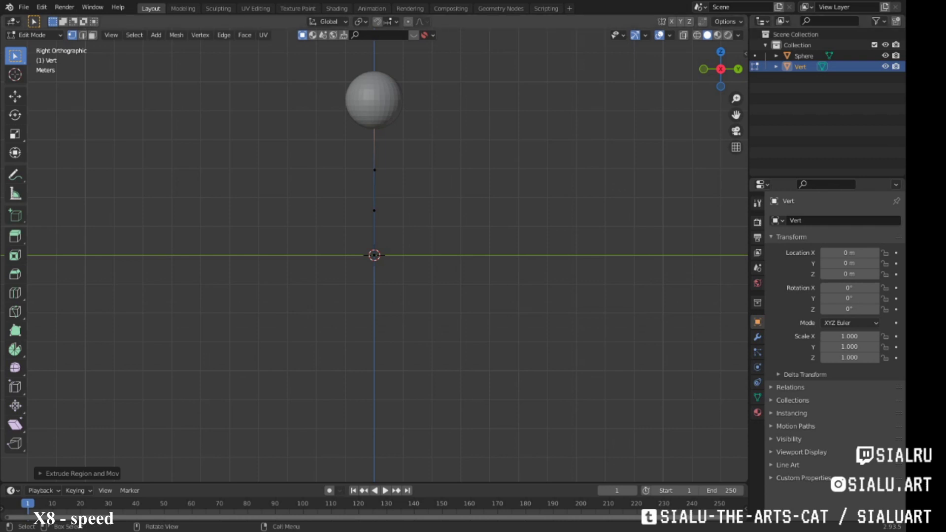
Step: Give the Vert chain Skin and Subdivision modifiers to form a smooth tube
middle_click_drag(428, 237, 473, 237)
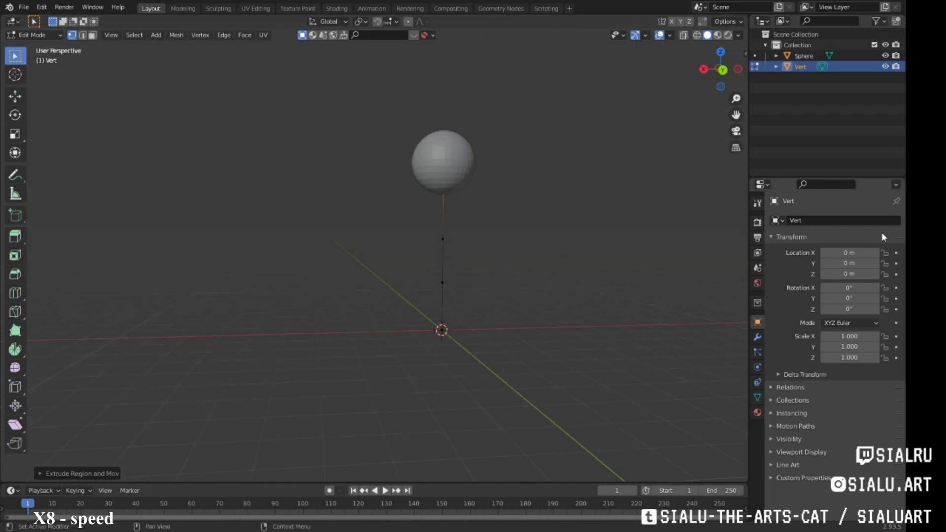
left_click(758, 338)
left_click(835, 220)
key("ctrl+1")
key("KP_1")
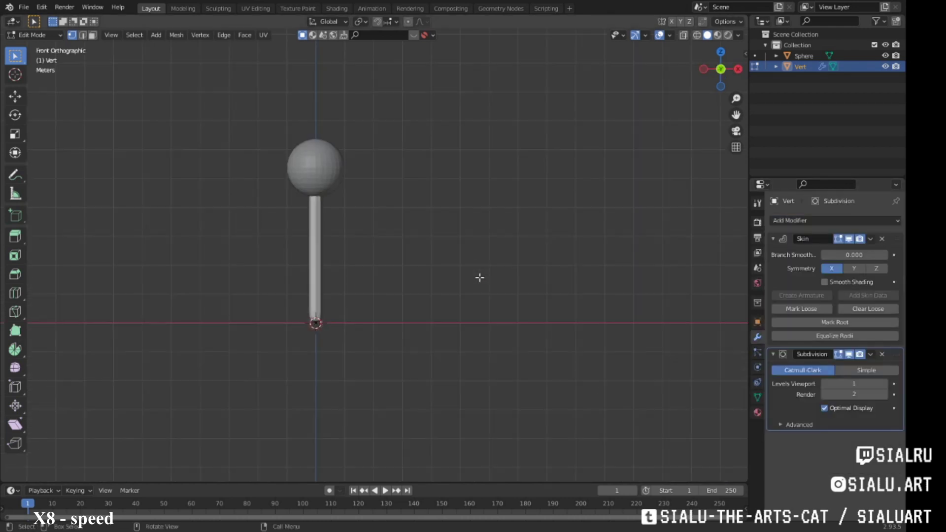
Step: Extrude a bent limb chain and delete the extra limb vertices
key("e")
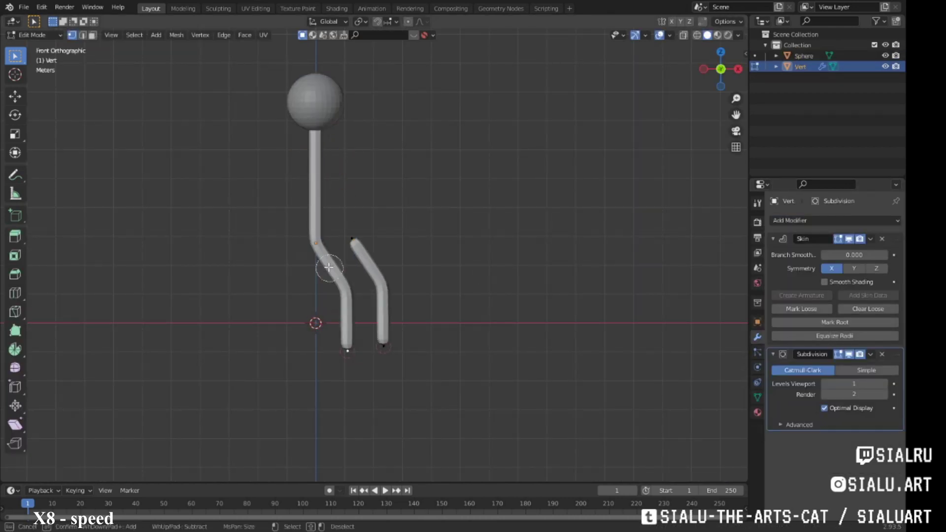
key("Escape")
key("x")
left_click(328, 240)
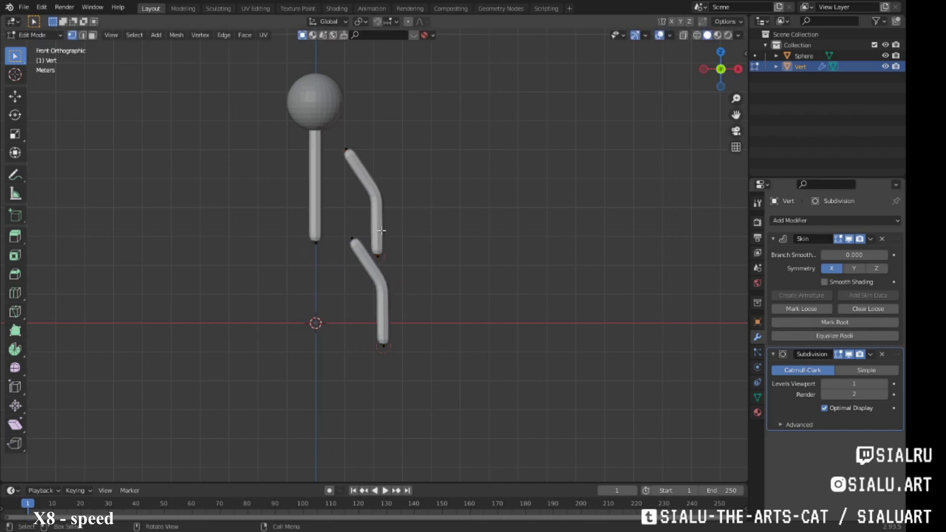
mouse_move(381, 231)
middle_mouse_down()
mouse_move(451, 212)
mouse_move(367, 147)
middle_mouse_up()
Step: Separate the limbs into Vert.001 and give it a Mirror modifier
key("Tab")
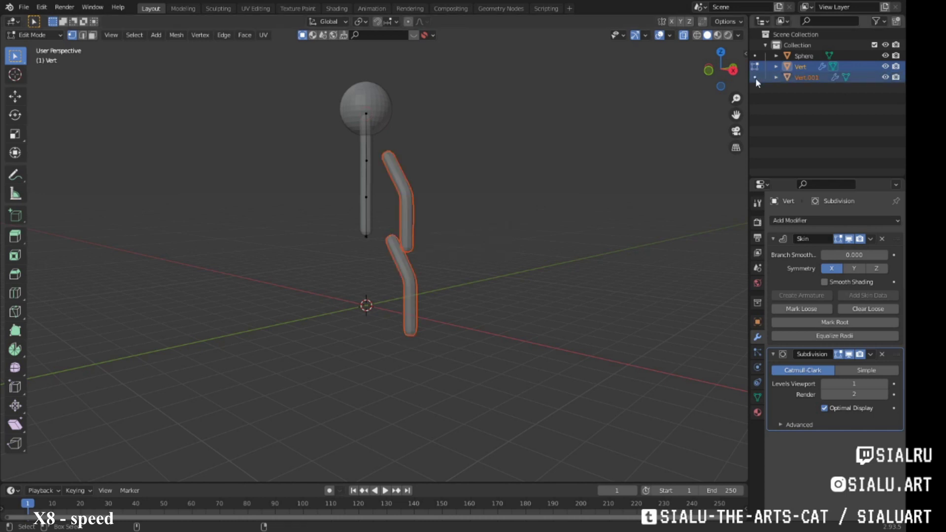
middle_click_drag(486, 225, 443, 217)
key("shift+d")
left_click(835, 220)
left_click(701, 352)
key("Tab")
middle_click_drag(701, 352, 352, 185)
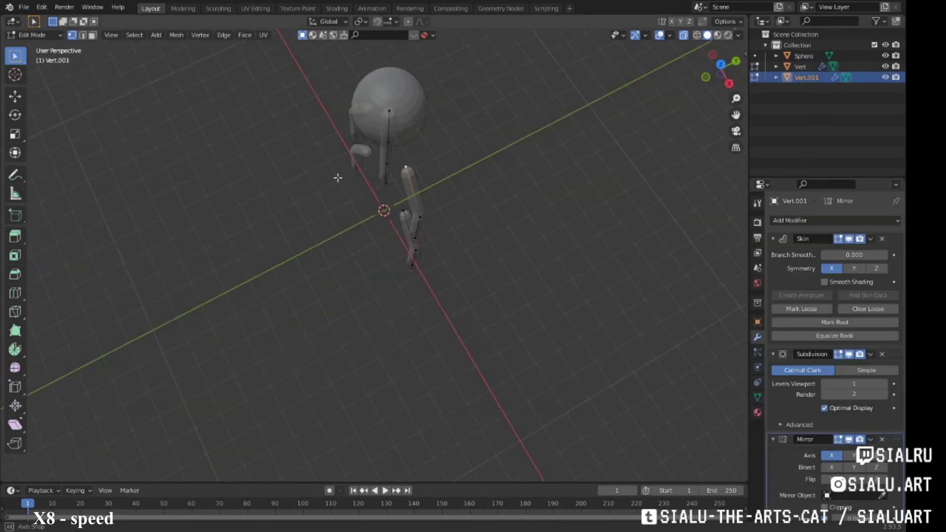
Step: Move the arm vertex forward and the leg vertex outward to pose the limbs
key("g")
left_click(366, 230)
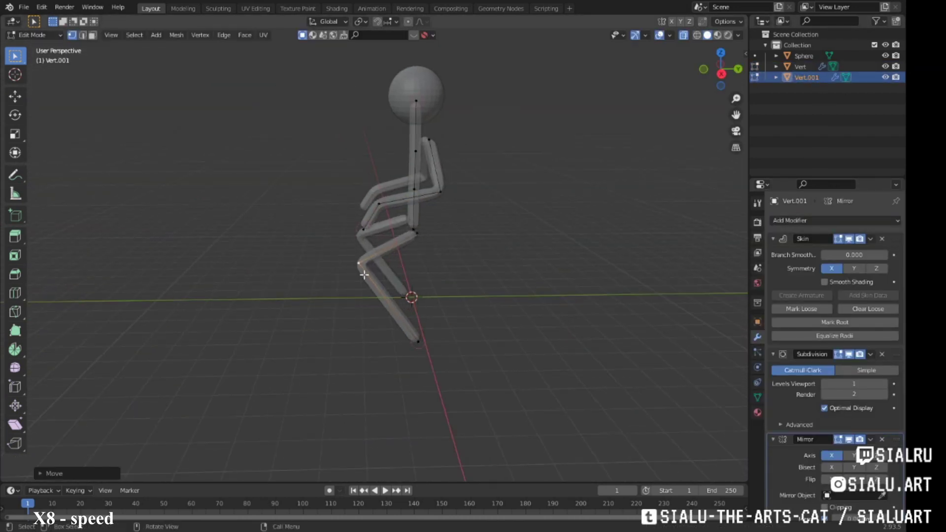
mouse_move(366, 230)
middle_mouse_down()
mouse_move(313, 321)
mouse_move(416, 241)
middle_mouse_up()
left_click(416, 241)
key("g")
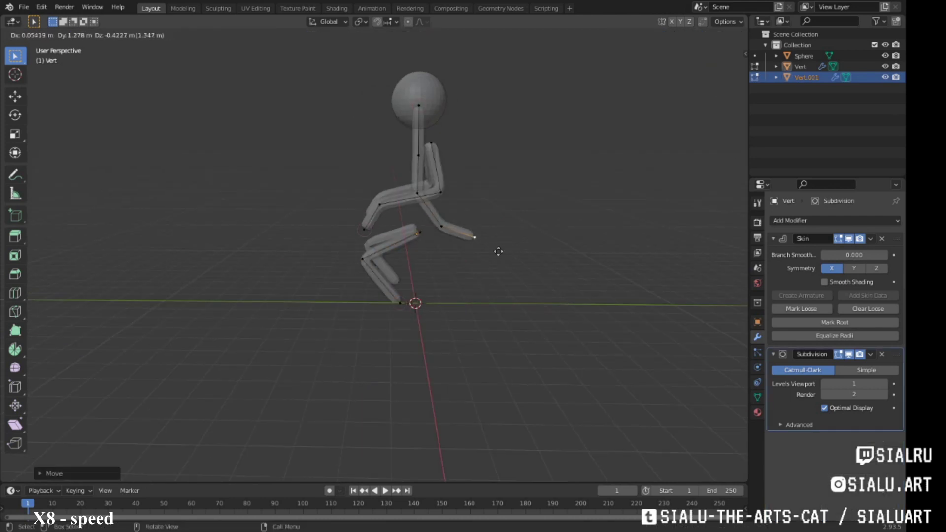
key("g")
middle_click_drag(457, 127, 448, 159)
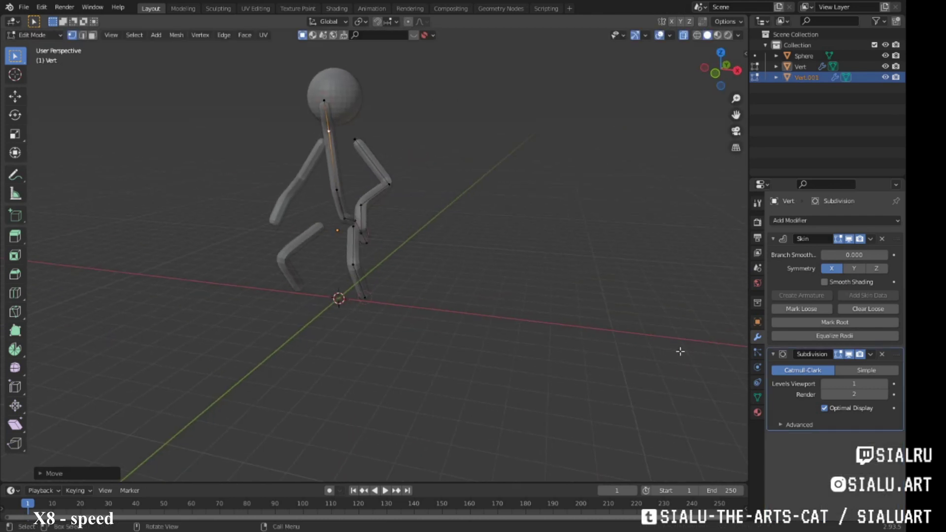
Step: Extend the leg end and move the arm joint into a bent pose
left_click(372, 261)
key("g")
left_click(416, 296)
mouse_move(416, 296)
middle_mouse_down()
mouse_move(441, 258)
mouse_move(434, 276)
middle_mouse_up()
left_click(436, 280)
key("g")
left_click(449, 283)
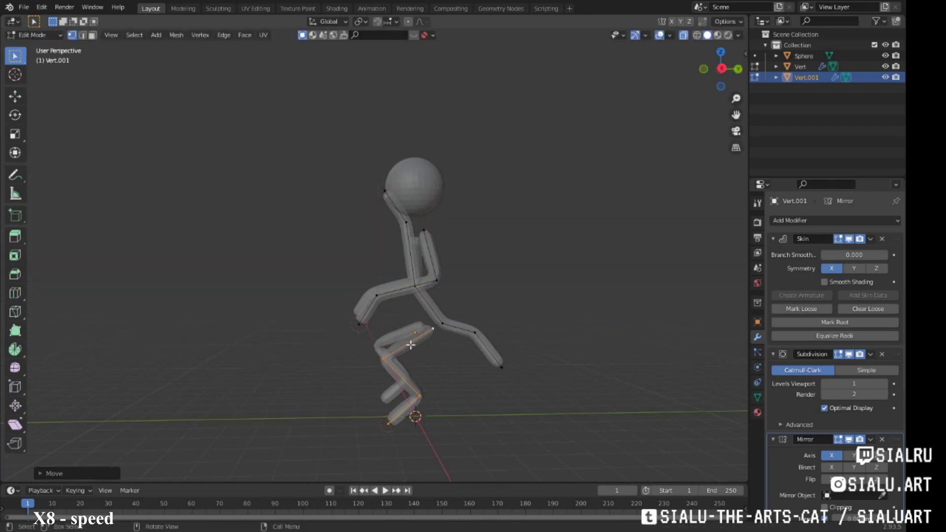
mouse_move(411, 345)
middle_mouse_down()
mouse_move(379, 176)
mouse_move(511, 145)
middle_mouse_up()
Step: Reposition the head sphere and try editing the spine in front view
key("Tab")
left_click(414, 180)
key("g")
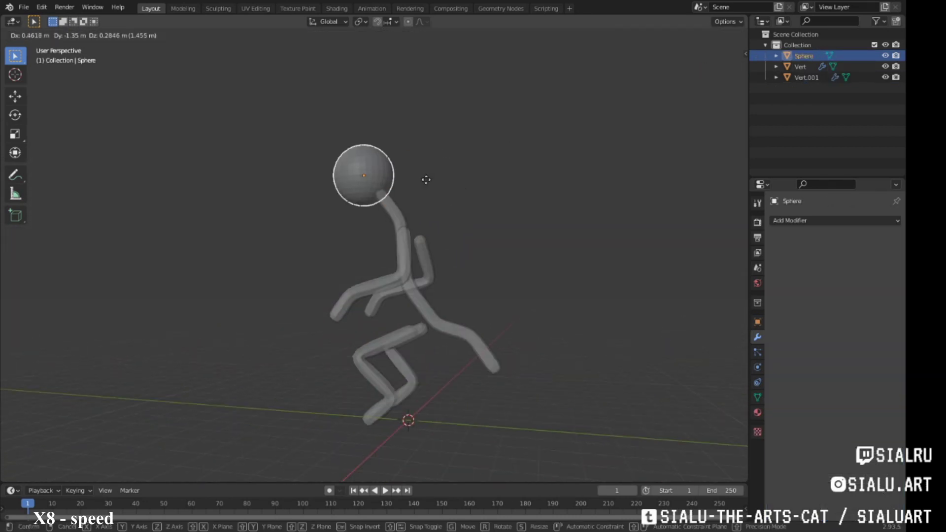
middle_click_drag(434, 205, 443, 198)
left_click(394, 276)
key("Tab")
key("KP_1")
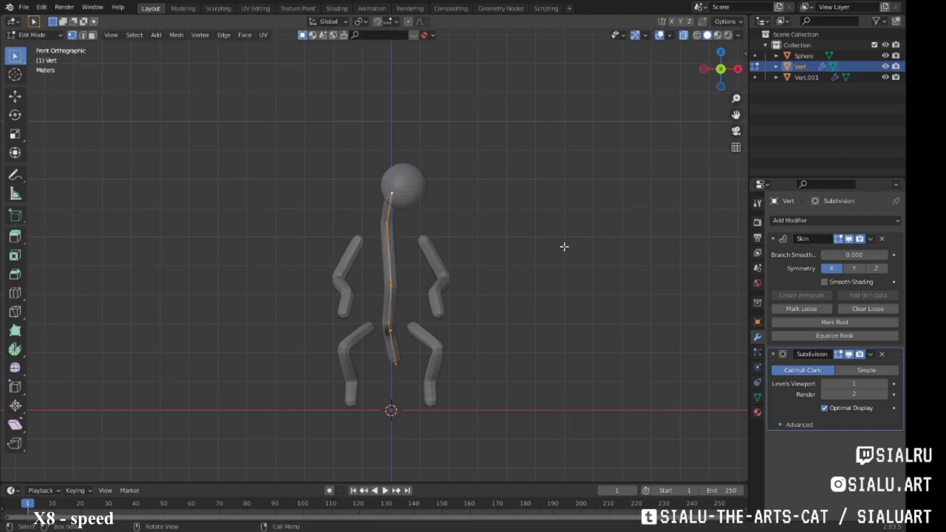
key("s")
Step: Centre all the sphere's vertices at Median X 0 m via the sidebar
key("Escape")
key("Tab")
left_click(419, 185)
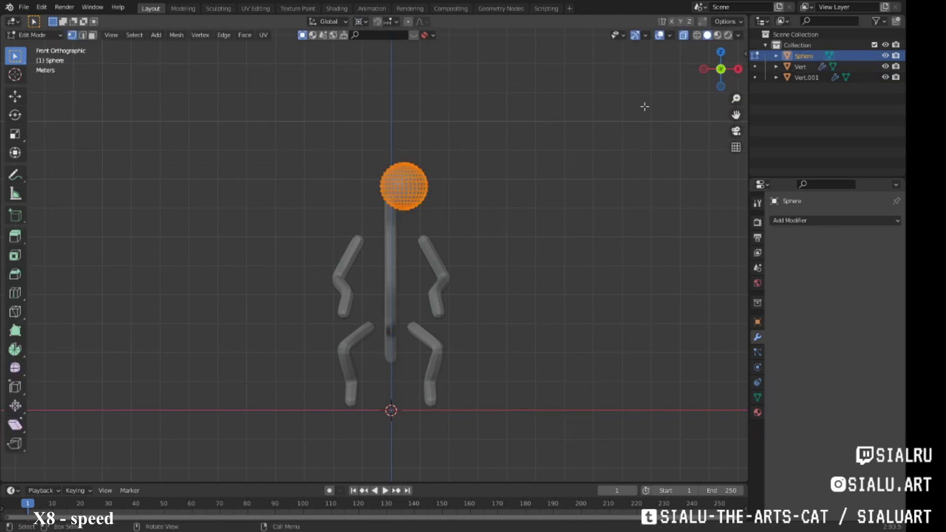
key("n")
left_click(667, 84)
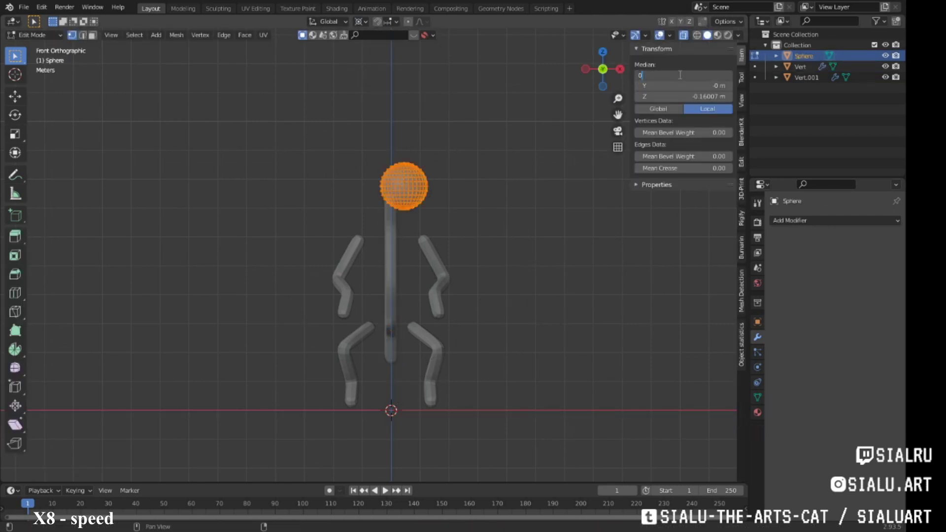
key("Return")
key("Tab")
key("Tab")
key("Tab")
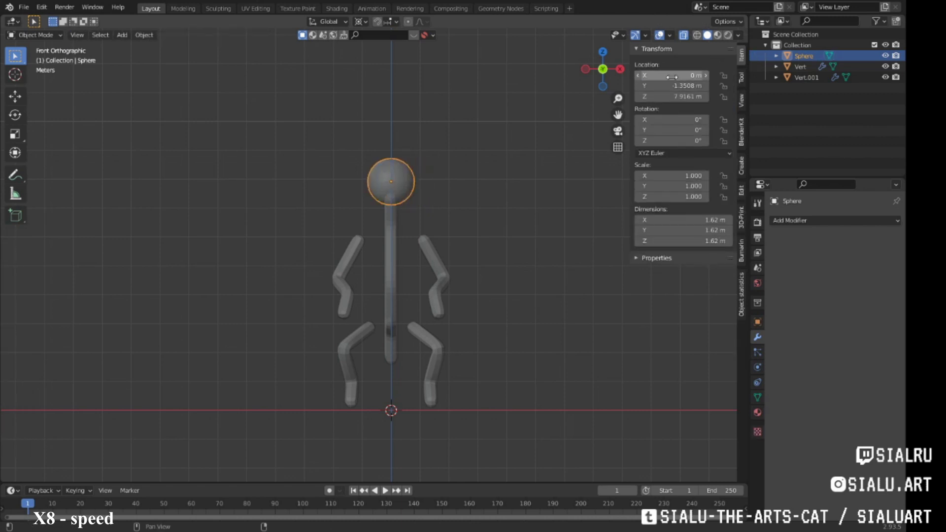
Step: Orbit the figure and edit the spine's vertices in side view
middle_click_drag(567, 163, 433, 227)
middle_click_drag(412, 191, 458, 315)
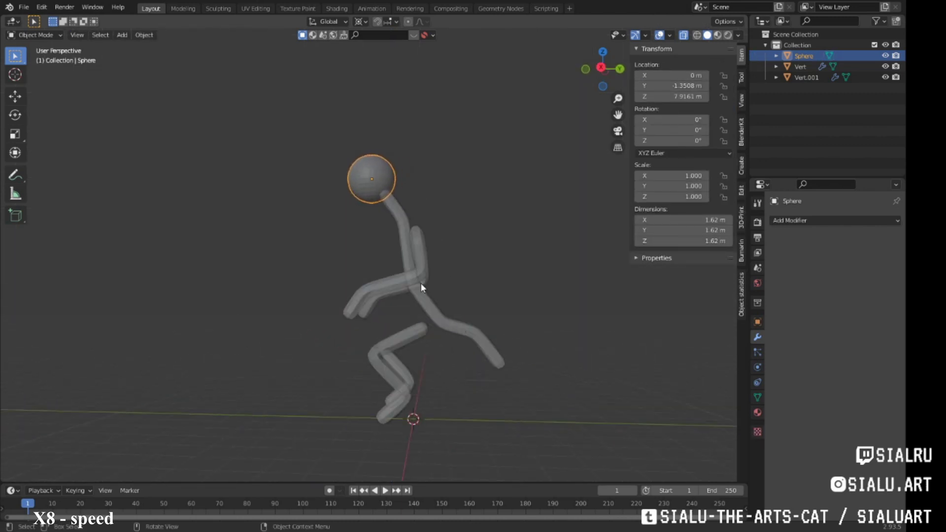
left_click(423, 288)
key("Tab")
key("KP_3")
Step: Bend the body by moving a spine vertex and reposition the arm
left_click(436, 316)
key("g")
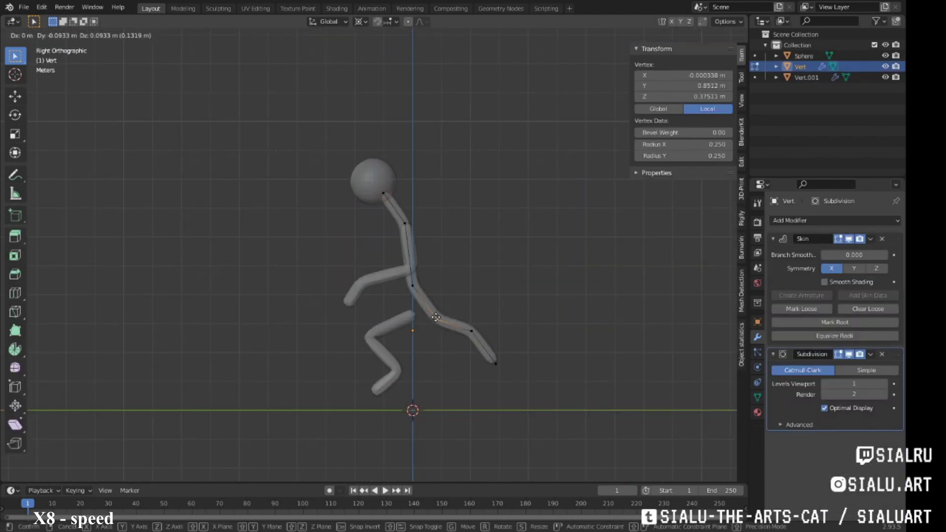
key("Tab")
left_click(416, 313)
key("Tab")
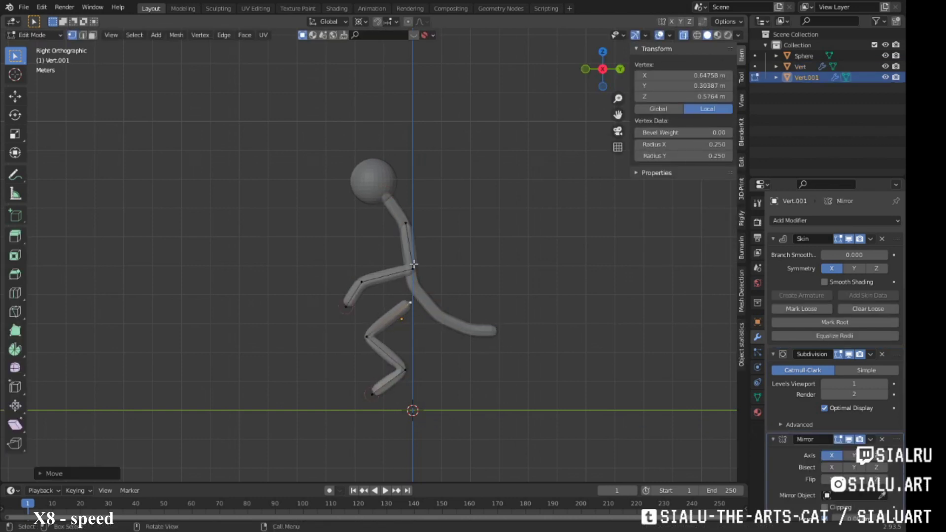
key("KP_1")
Step: Thicken the skin at a single spine vertex with Skin Resize
key("Tab")
mouse_move(475, 263)
middle_mouse_down()
mouse_move(376, 249)
mouse_move(466, 249)
mouse_move(456, 257)
middle_mouse_up()
left_click(376, 249)
key("Tab")
key("ctrl+a")
left_click(455, 257)
right_click(478, 262)
right_click(473, 283)
left_click(443, 318)
key("ctrl+a")
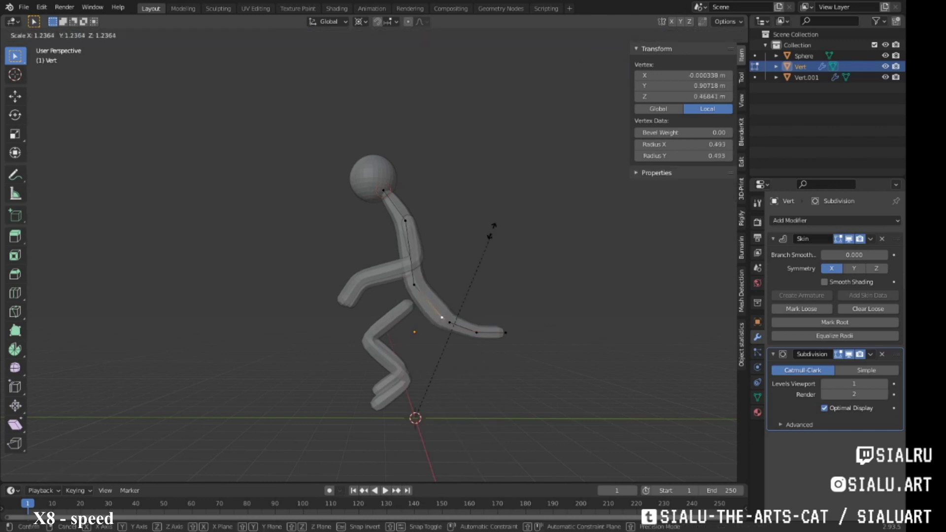
left_click(455, 213)
Step: Reposition a vertex and thicken the body's skin around the selected vertices
middle_click_drag(455, 213, 488, 208)
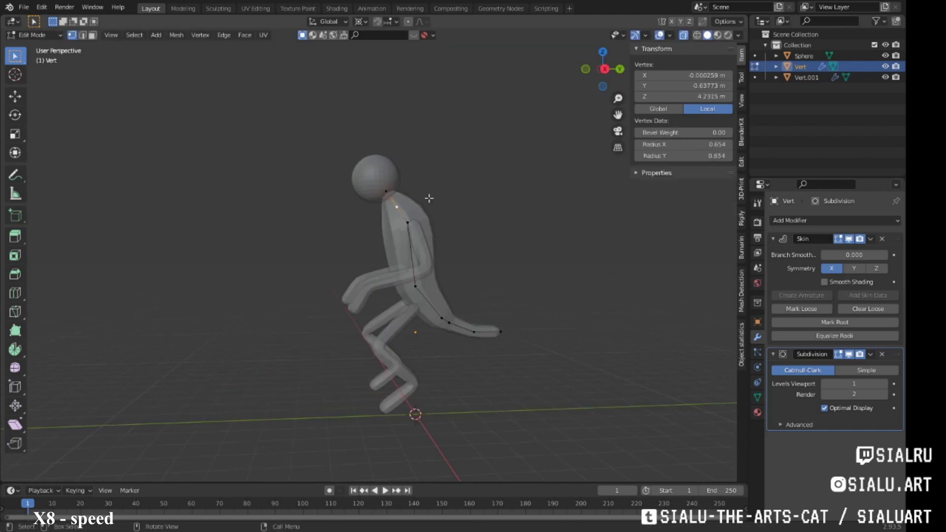
left_click(402, 169)
middle_click_drag(402, 168, 444, 296)
key("ctrl+a")
left_click(475, 370)
mouse_move(476, 370)
middle_mouse_down()
mouse_move(497, 338)
mouse_move(528, 183)
middle_mouse_up()
key("KP_3")
left_click(439, 317)
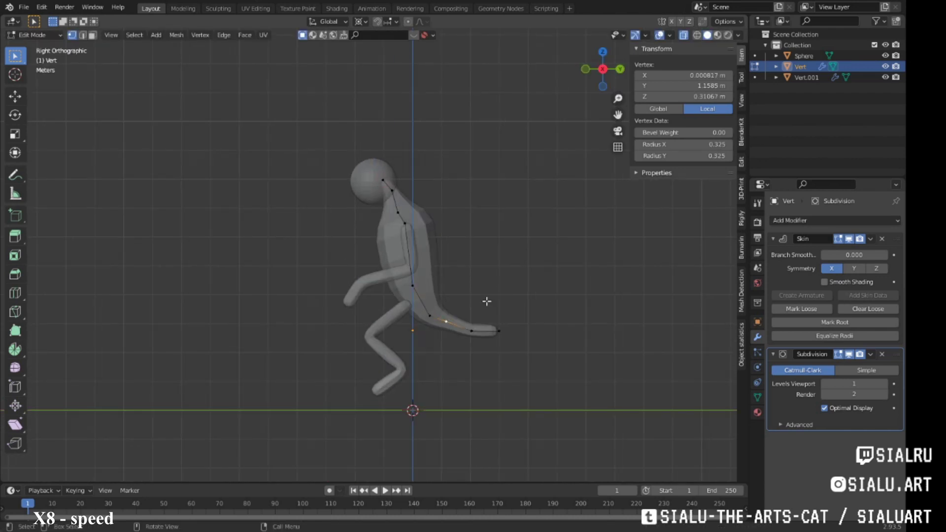
Step: Extrude a new vertex from the shoulder and enlarge the hand's skin thickness
left_click(441, 318)
middle_click_drag(441, 318, 437, 341)
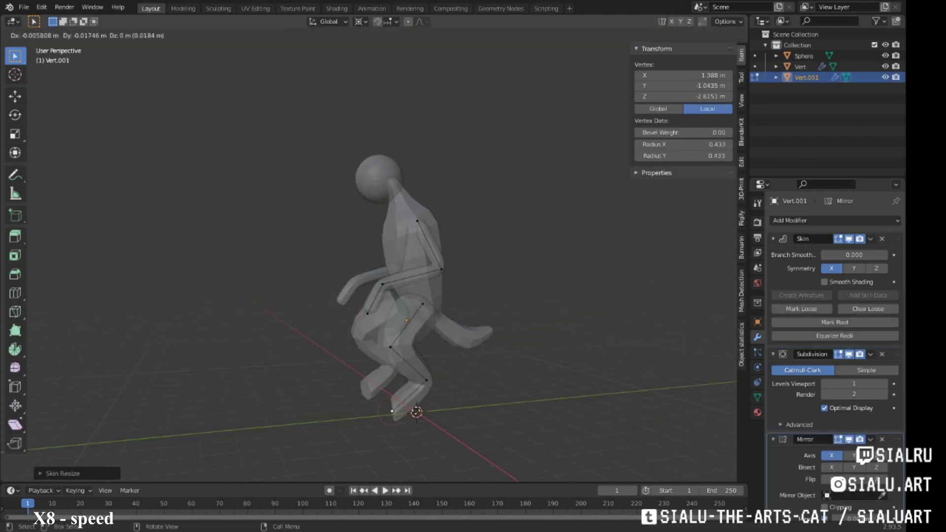
middle_click_drag(575, 332, 444, 256)
left_click(423, 247)
key("e")
left_click(439, 233)
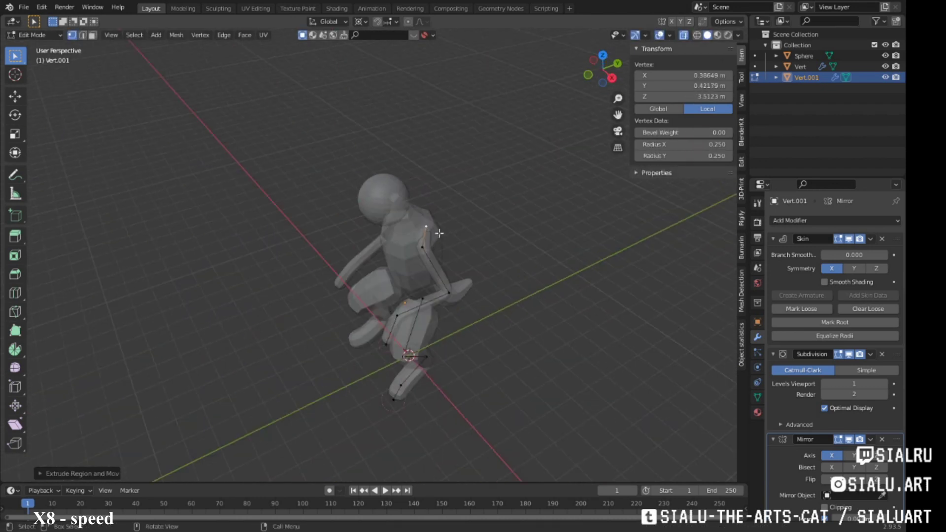
key("ctrl+a")
left_click(475, 300)
middle_click_drag(475, 300, 433, 271)
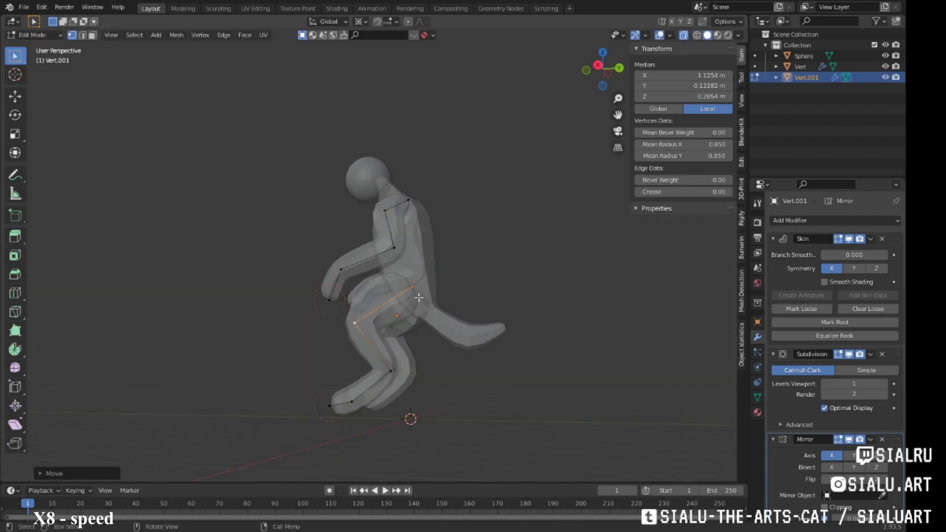
Step: Switch to the spine and resize the skin around several body vertices
key("Escape")
middle_click_drag(450, 406, 378, 381)
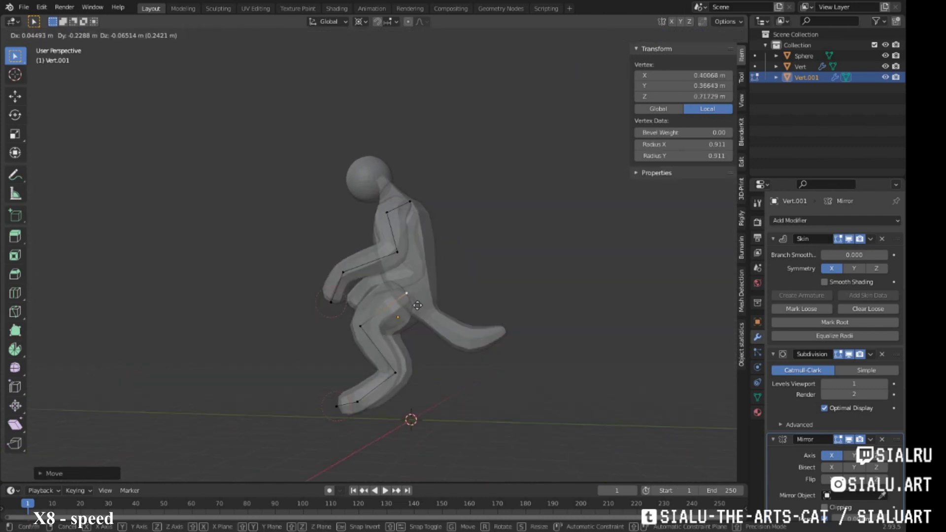
middle_click_drag(448, 225, 445, 183)
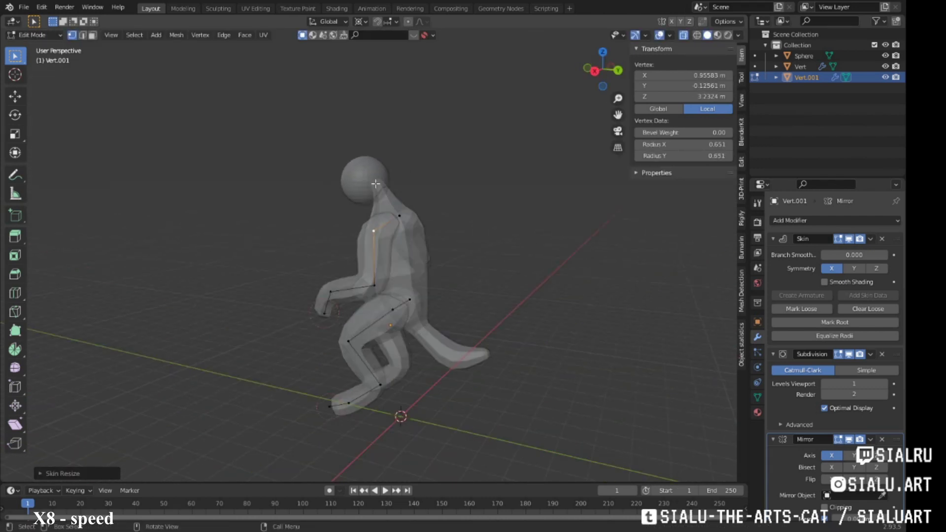
key("alt+q")
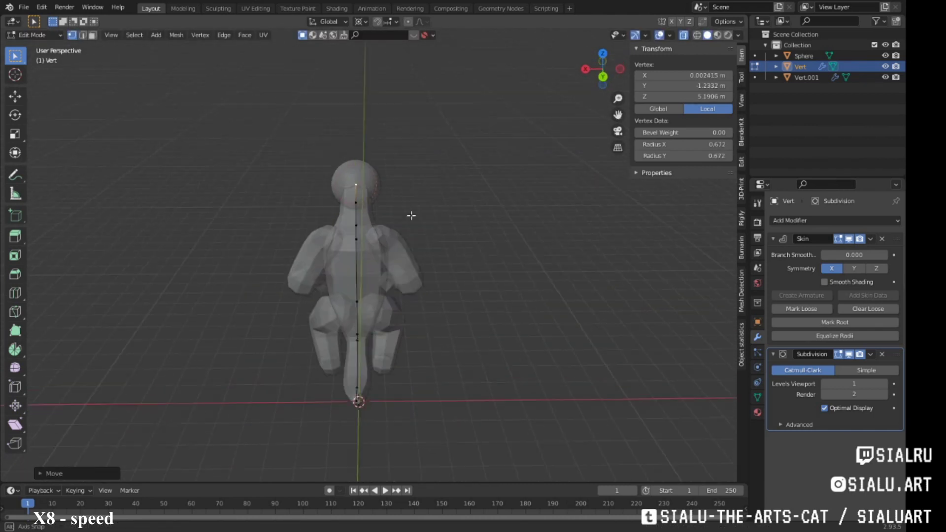
middle_click_drag(411, 215, 446, 197)
key("ctrl+a")
left_click(425, 284)
Step: Return to Object Mode and select the torso object Vert
middle_click_drag(445, 270, 417, 284)
key("alt+q")
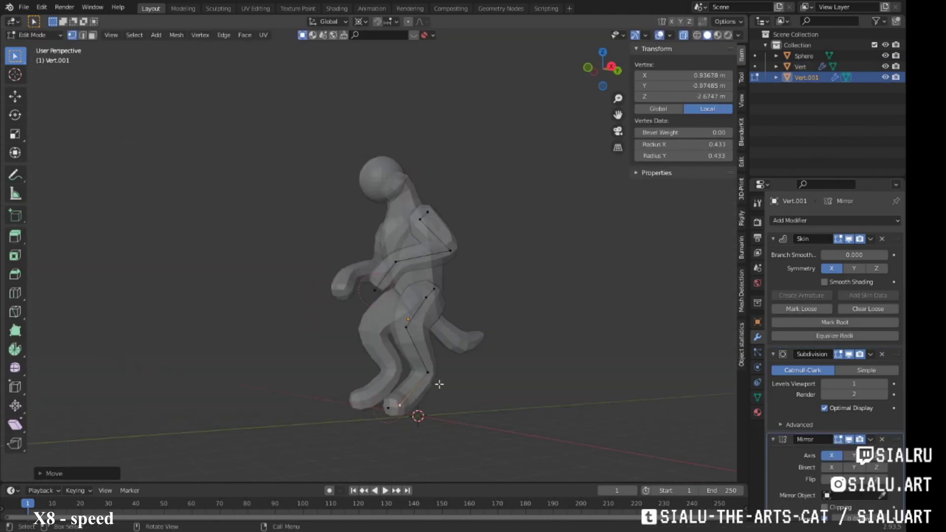
key("Tab")
left_click(469, 240)
mouse_move(537, 341)
middle_mouse_down()
mouse_move(469, 240)
mouse_move(446, 271)
middle_mouse_up()
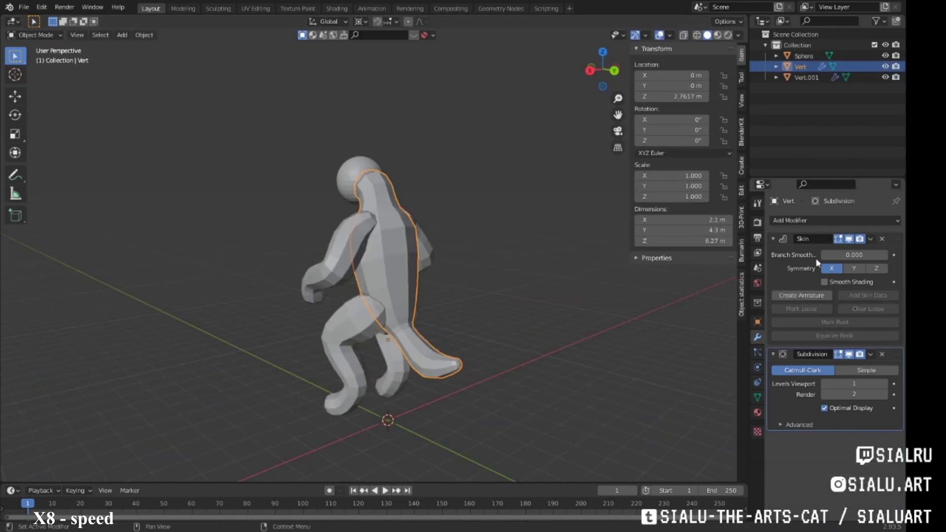
Step: Apply the Mirror modifier on the limbs object Vert.001
left_click(807, 77)
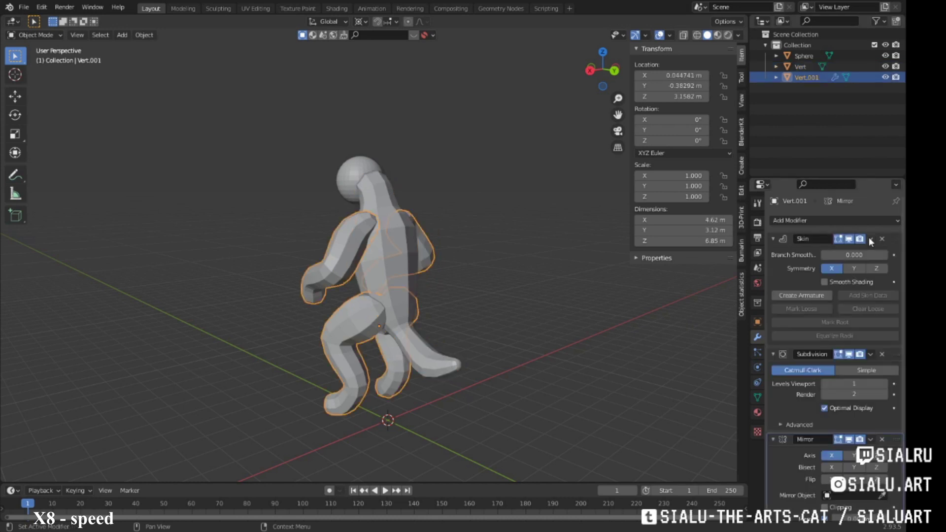
left_click(870, 239)
left_click(852, 252)
middle_click_drag(498, 256, 468, 245)
Step: In the Sculpting workspace, voxel-remesh the limbs object
left_click(218, 9)
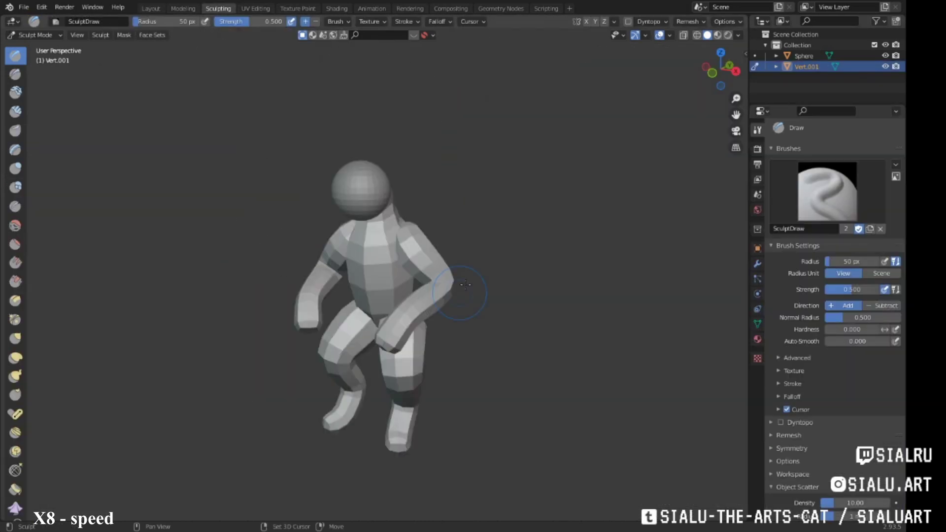
left_click(689, 21)
double_click(709, 43)
left_click(690, 128)
middle_click_drag(690, 127, 657, 48)
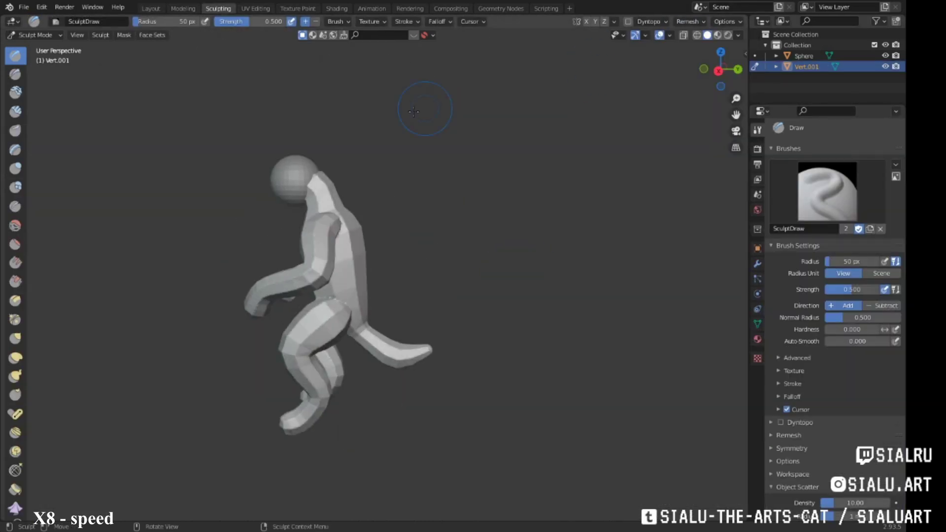
Step: Voxel-remesh the Sphere head as well
middle_click_drag(414, 111, 444, 148)
left_click(755, 56)
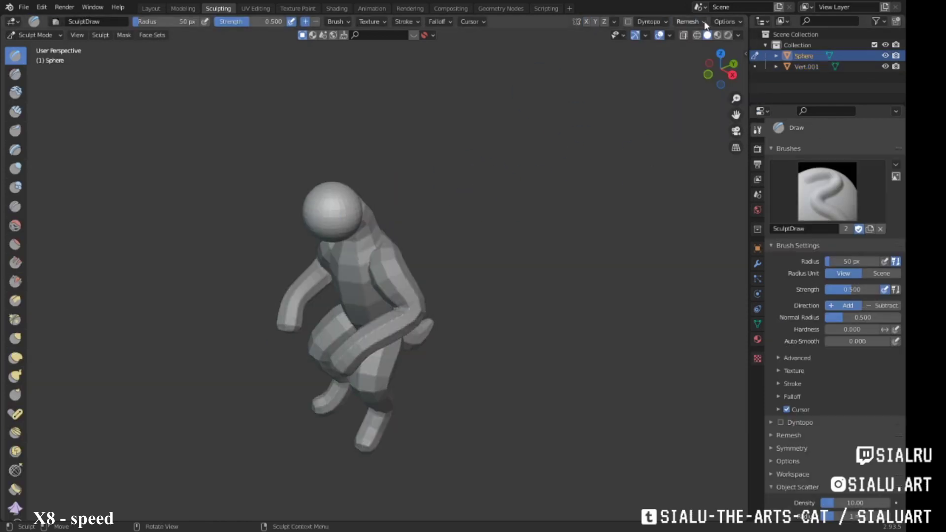
left_click(689, 21)
left_click(687, 126)
middle_click_drag(686, 126, 444, 198)
scroll(396, 174, "up", 2)
Step: Pick the Snake Hook brush and undo a first stretch of the head
key("g")
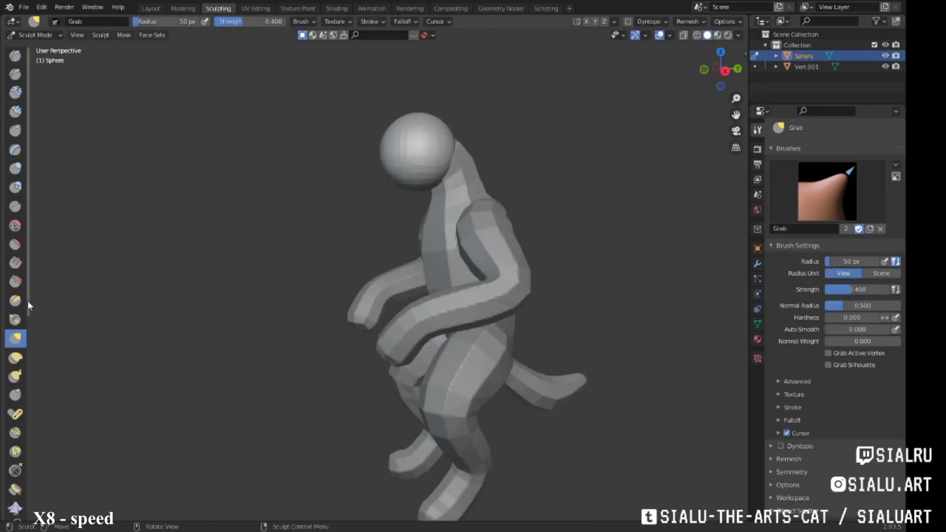
left_click_drag(28, 305, 47, 306)
left_click(36, 207)
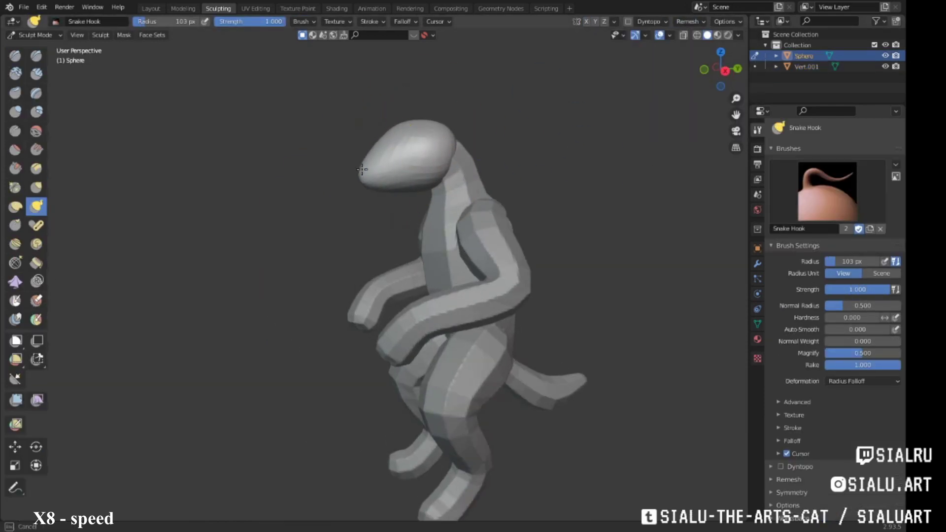
middle_click_drag(402, 175, 493, 123)
key("ctrl+z")
Step: With X symmetry on, pull the head forward into an elongated snout
left_click(587, 21)
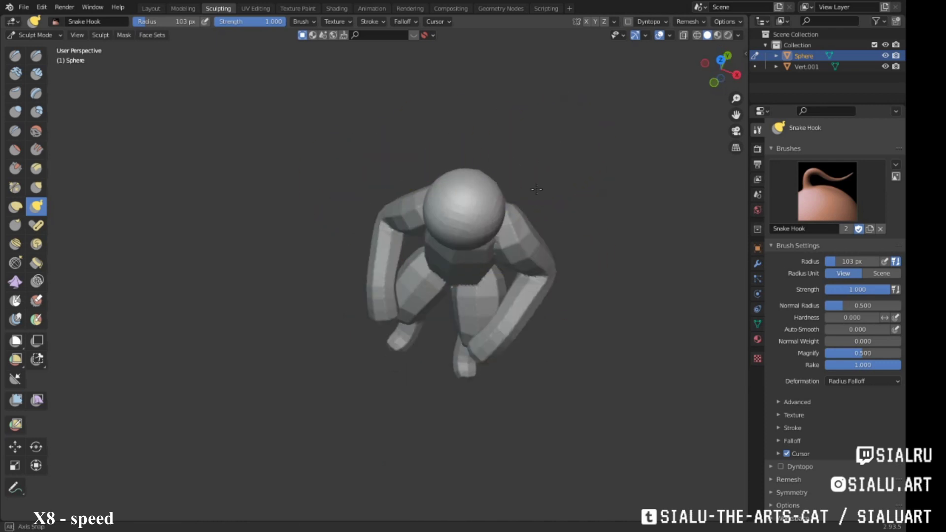
middle_click_drag(527, 159, 378, 179)
left_click_drag(377, 178, 408, 186)
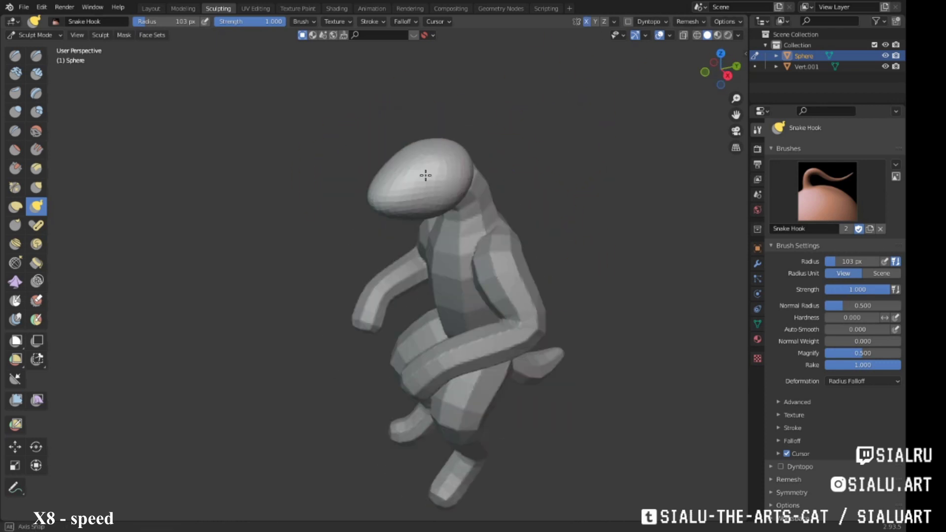
middle_click_drag(354, 154, 450, 169)
key("alt+q")
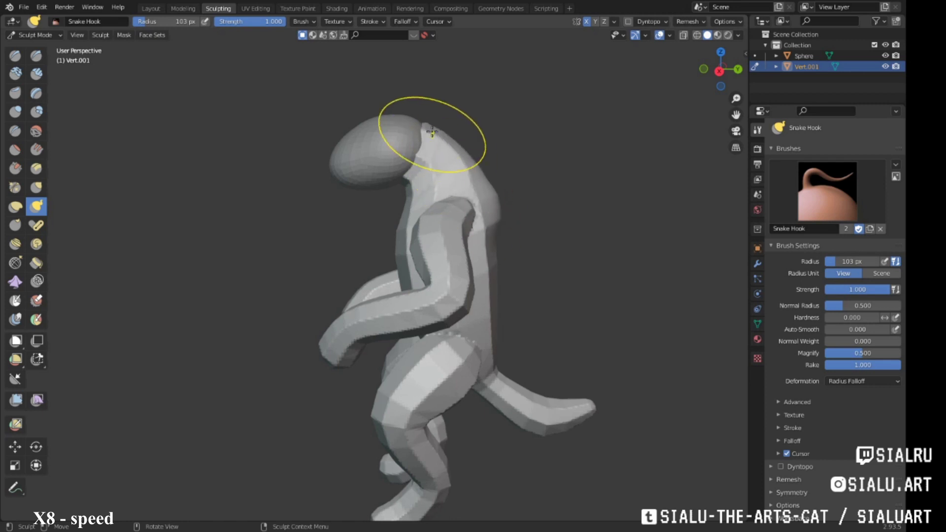
mouse_move(432, 132)
middle_mouse_down()
mouse_move(482, 222)
mouse_move(416, 226)
mouse_move(468, 278)
mouse_move(450, 211)
mouse_move(379, 181)
mouse_move(416, 281)
mouse_move(424, 221)
mouse_move(449, 291)
mouse_move(435, 304)
mouse_move(442, 258)
mouse_move(393, 249)
mouse_move(422, 258)
mouse_move(422, 158)
mouse_move(482, 229)
mouse_move(396, 231)
middle_mouse_up()
Step: Build up chest, lower-chest and crotch muscle forms with the Clay Strips brush
key("c")
mouse_move(417, 191)
middle_mouse_down()
mouse_move(498, 177)
mouse_move(401, 211)
mouse_move(412, 187)
middle_mouse_up()
mouse_move(391, 145)
middle_mouse_down()
mouse_move(406, 213)
mouse_move(372, 224)
mouse_move(385, 209)
middle_mouse_up()
scroll(373, 166, "up", 4)
mouse_move(373, 166)
middle_mouse_down()
mouse_move(397, 200)
mouse_move(368, 249)
mouse_move(434, 317)
middle_mouse_up()
left_click_drag(365, 340, 465, 296)
mouse_move(465, 296)
middle_mouse_down()
mouse_move(454, 338)
mouse_move(420, 296)
mouse_move(375, 345)
middle_mouse_up()
left_click_drag(355, 399, 396, 384)
mouse_move(422, 364)
middle_mouse_down()
mouse_move(454, 254)
mouse_move(301, 315)
mouse_move(349, 275)
middle_mouse_up()
left_click_drag(349, 275, 352, 249)
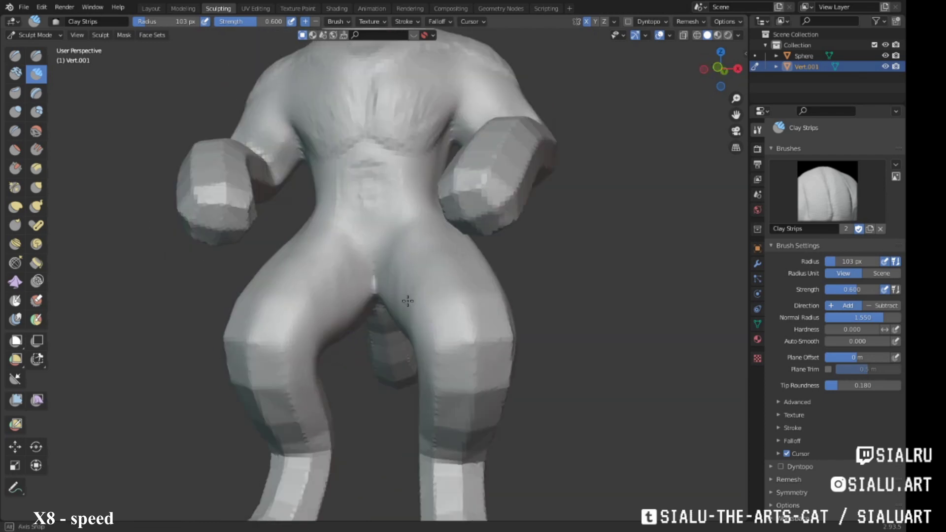
mouse_move(353, 248)
middle_mouse_down()
mouse_move(355, 237)
mouse_move(444, 265)
middle_mouse_up()
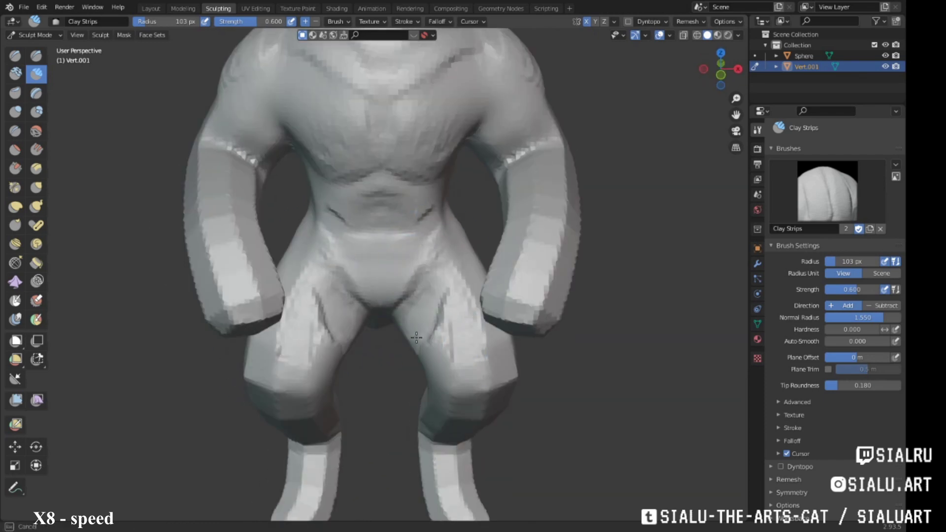
mouse_move(416, 337)
middle_mouse_down()
mouse_move(338, 295)
mouse_move(369, 247)
mouse_move(380, 280)
mouse_move(443, 233)
mouse_move(337, 296)
middle_mouse_up()
Step: Shape the legs with Grab and Clay Strips, lowering the brush radius to 66 px
key("g")
mouse_move(376, 236)
middle_mouse_down()
mouse_move(341, 255)
mouse_move(165, 271)
mouse_move(402, 250)
mouse_move(456, 268)
mouse_move(425, 260)
mouse_move(433, 237)
mouse_move(422, 222)
mouse_move(412, 275)
mouse_move(417, 237)
mouse_move(446, 232)
mouse_move(333, 225)
middle_mouse_up()
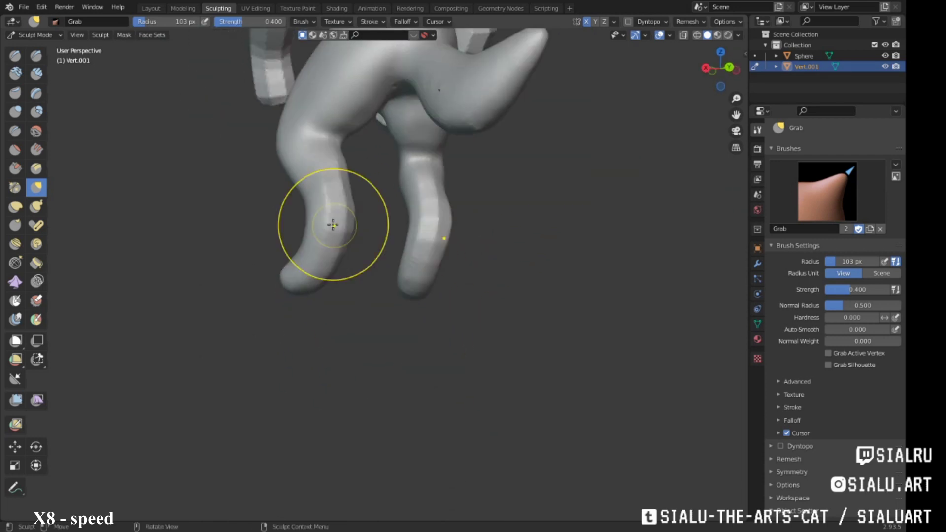
left_click(36, 74)
middle_click_drag(348, 274, 242, 10)
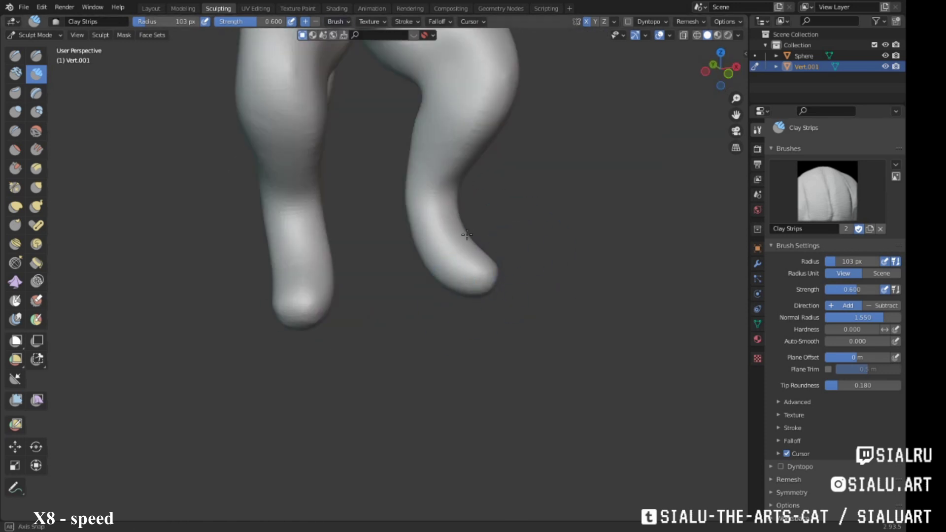
middle_click_drag(467, 235, 313, 207)
mouse_move(398, 298)
middle_mouse_down()
mouse_move(317, 306)
mouse_move(315, 340)
middle_mouse_up()
right_click(316, 340)
left_click_drag(308, 356, 296, 357)
mouse_move(295, 356)
middle_mouse_down()
mouse_move(380, 296)
mouse_move(478, 299)
mouse_move(316, 271)
mouse_move(422, 222)
mouse_move(317, 186)
mouse_move(487, 224)
mouse_move(344, 242)
mouse_move(430, 222)
mouse_move(370, 249)
mouse_move(373, 271)
middle_mouse_up()
key("g")
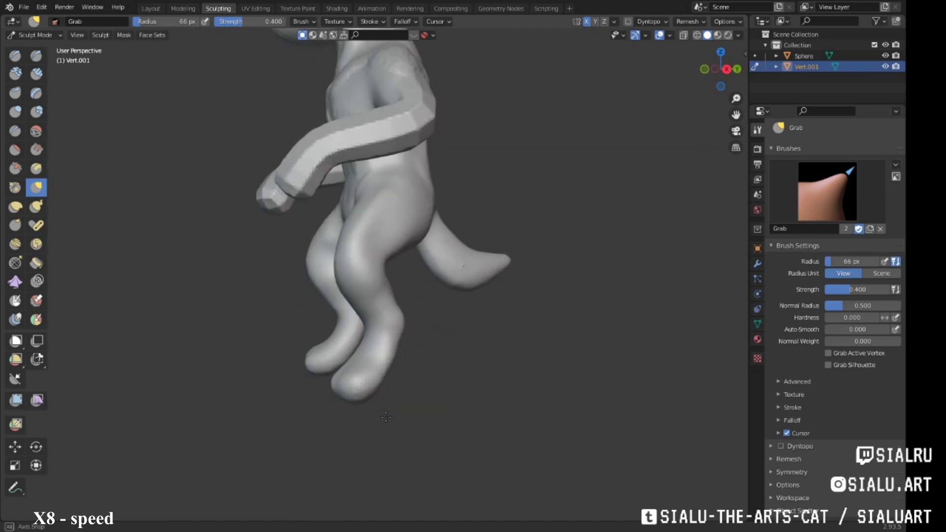
Step: Remesh the body and refine the tapered tail and hips with Grab and Clay Strips
left_click(690, 21)
mouse_move(382, 226)
middle_mouse_down()
mouse_move(394, 277)
mouse_move(404, 258)
mouse_move(384, 236)
mouse_move(433, 246)
mouse_move(322, 287)
mouse_move(360, 264)
mouse_move(391, 221)
mouse_move(441, 192)
mouse_move(380, 247)
mouse_move(412, 228)
mouse_move(321, 260)
mouse_move(347, 196)
mouse_move(393, 213)
mouse_move(378, 207)
mouse_move(391, 300)
mouse_move(411, 194)
middle_mouse_up()
left_click(36, 73)
key("g")
scroll(378, 207, "down", 5)
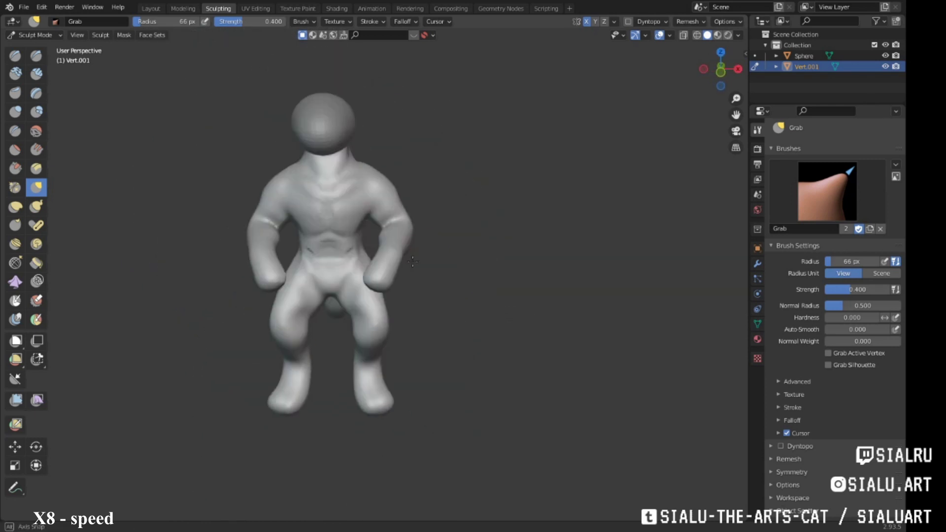
mouse_move(412, 261)
middle_mouse_down()
mouse_move(348, 286)
mouse_move(369, 286)
mouse_move(296, 221)
mouse_move(57, 103)
mouse_move(74, 89)
middle_mouse_up()
left_click(36, 73)
middle_click_drag(409, 248, 451, 231)
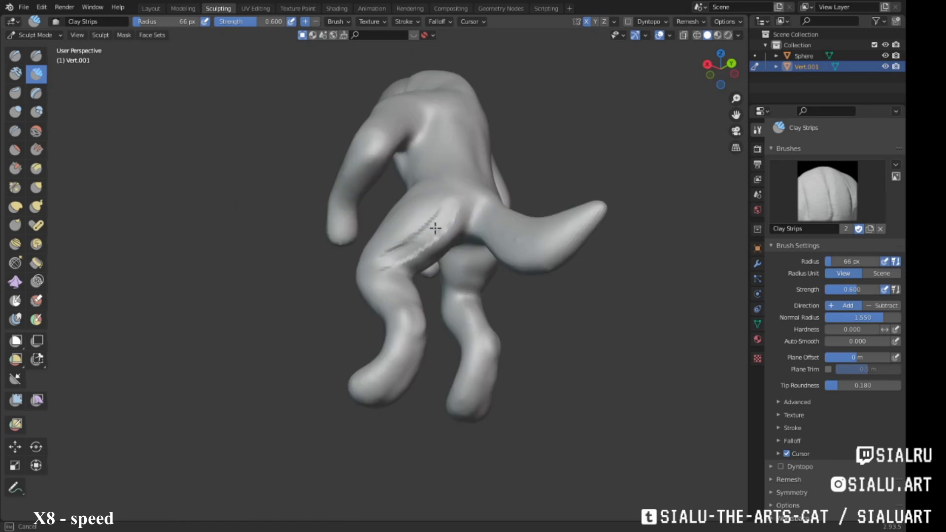
scroll(417, 280, "up", 4)
scroll(316, 239, "down", 3)
mouse_move(419, 299)
middle_mouse_down()
mouse_move(315, 238)
mouse_move(493, 286)
mouse_move(422, 250)
mouse_move(363, 253)
mouse_move(414, 244)
middle_mouse_up()
scroll(493, 285, "up", 3)
scroll(368, 296, "up", 2)
scroll(367, 295, "down", 4)
scroll(423, 250, "up", 3)
mouse_move(455, 218)
middle_mouse_down()
mouse_move(443, 217)
mouse_move(493, 217)
middle_mouse_up()
Step: Make the Sphere head the sculpt target and start pulling it with Grab
left_click(755, 56)
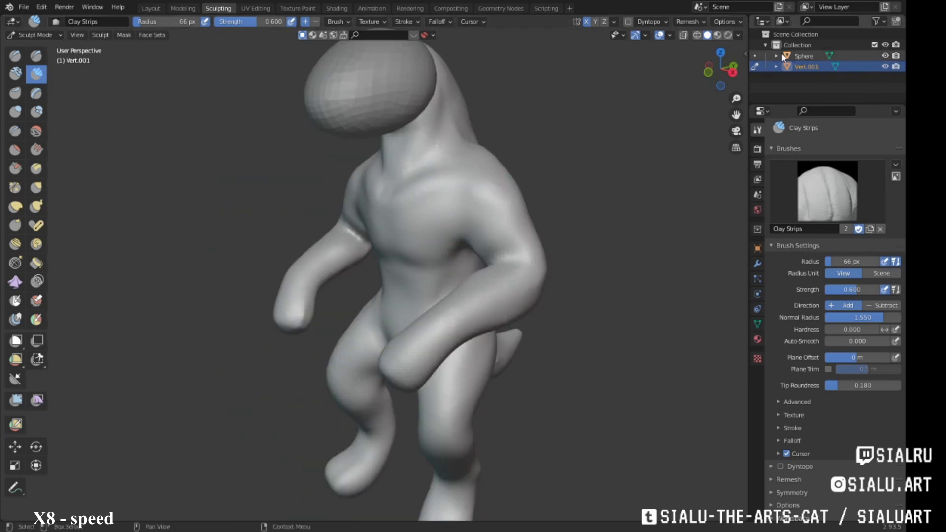
left_click(690, 21)
scroll(314, 124, "up", 2)
key("g")
middle_click_drag(313, 123, 343, 146)
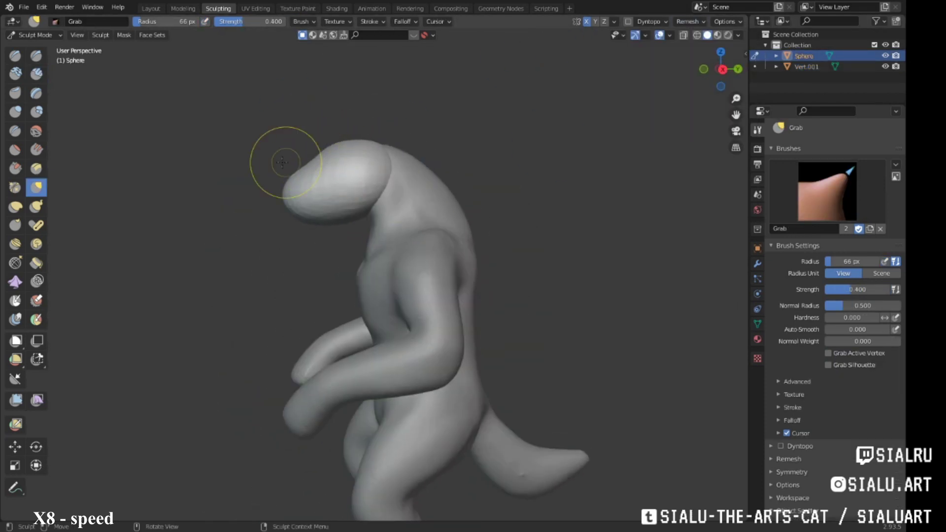
Step: Block out brow and face forms on the head with Clay Strips
key("c")
mouse_move(282, 162)
middle_mouse_down()
mouse_move(414, 186)
mouse_move(338, 186)
mouse_move(402, 101)
middle_mouse_up()
left_click_drag(401, 102, 357, 137)
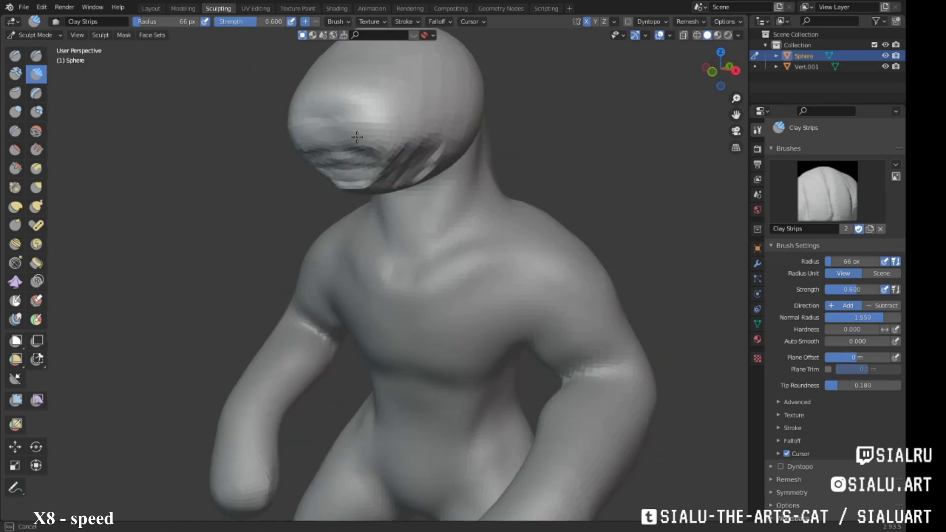
mouse_move(358, 137)
middle_mouse_down()
mouse_move(315, 143)
mouse_move(375, 148)
mouse_move(348, 131)
mouse_move(343, 156)
mouse_move(366, 133)
middle_mouse_up()
mouse_move(293, 152)
middle_mouse_down()
mouse_move(460, 101)
mouse_move(363, 157)
mouse_move(374, 208)
mouse_move(328, 184)
mouse_move(370, 130)
middle_mouse_up()
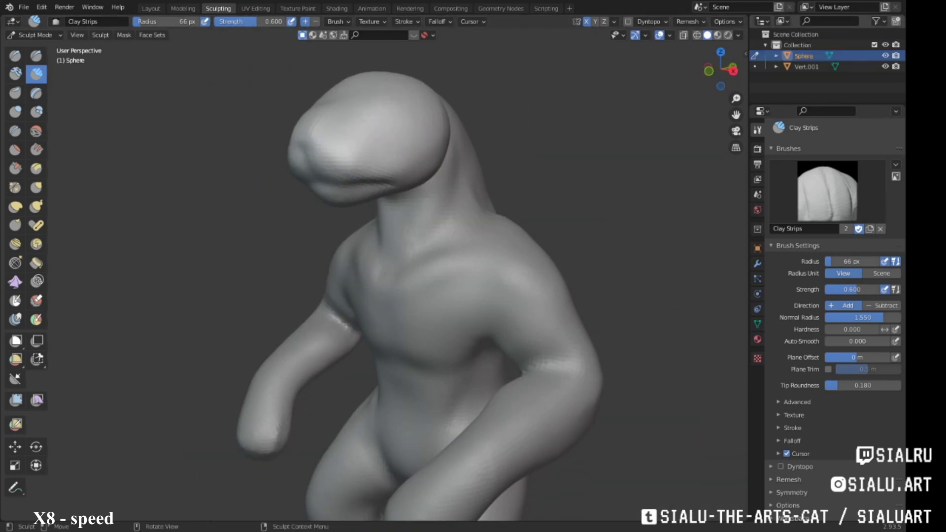
key("g")
middle_click_drag(423, 180, 317, 190)
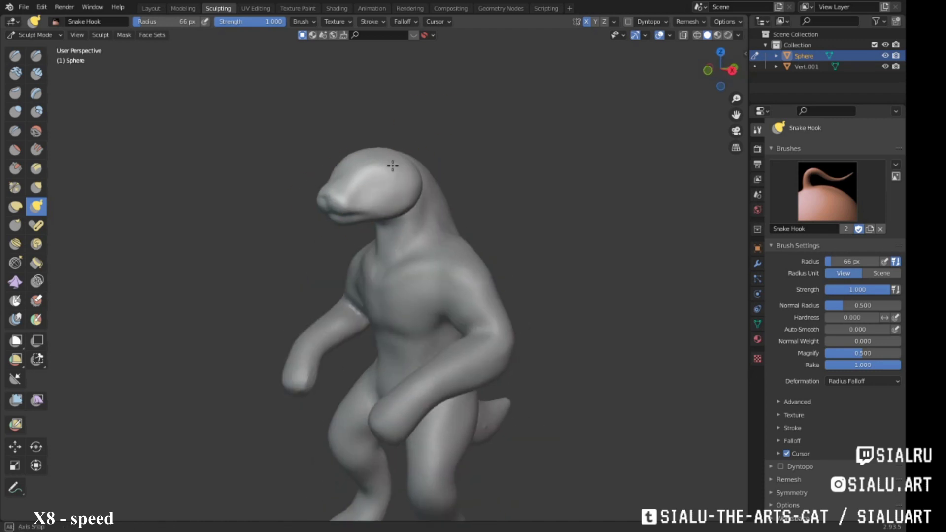
Step: Shape the muzzle with Clay Strips, then edit the Remesh Voxel Size value
key("c")
scroll(393, 166, "up", 3)
left_click_drag(406, 203, 371, 270)
middle_click_drag(371, 271, 383, 203)
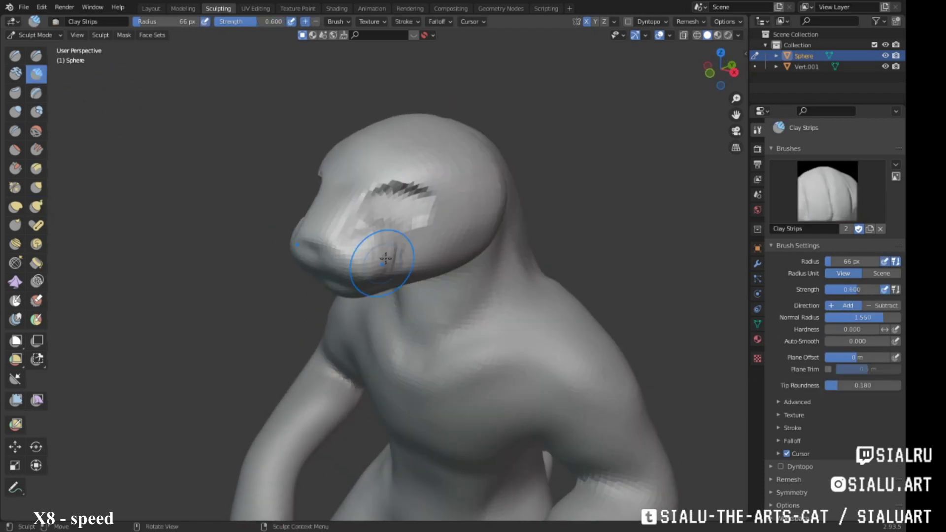
left_click_drag(456, 219, 499, 186)
left_click(691, 22)
double_click(704, 43)
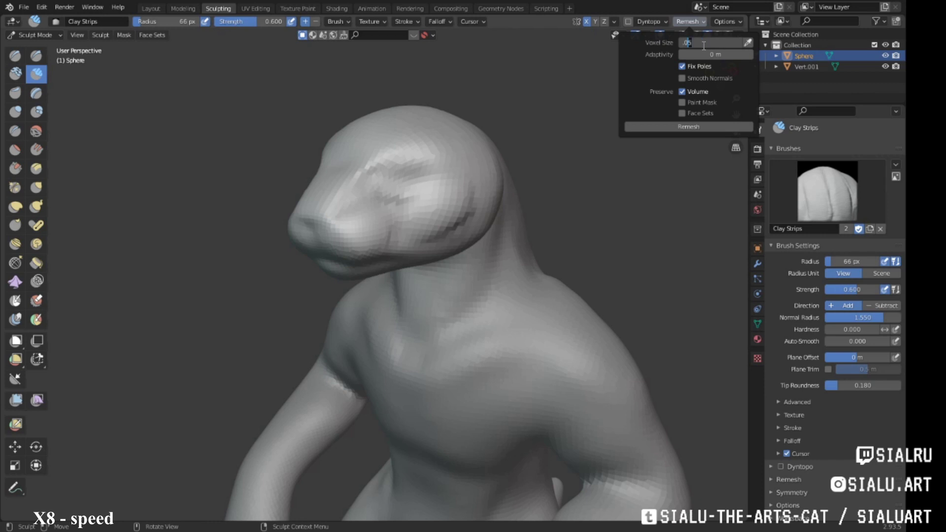
Step: Remesh the head smoother and add a clay stroke across the brow
left_click(688, 127)
middle_click_drag(443, 222, 424, 197)
left_click_drag(365, 194, 439, 175)
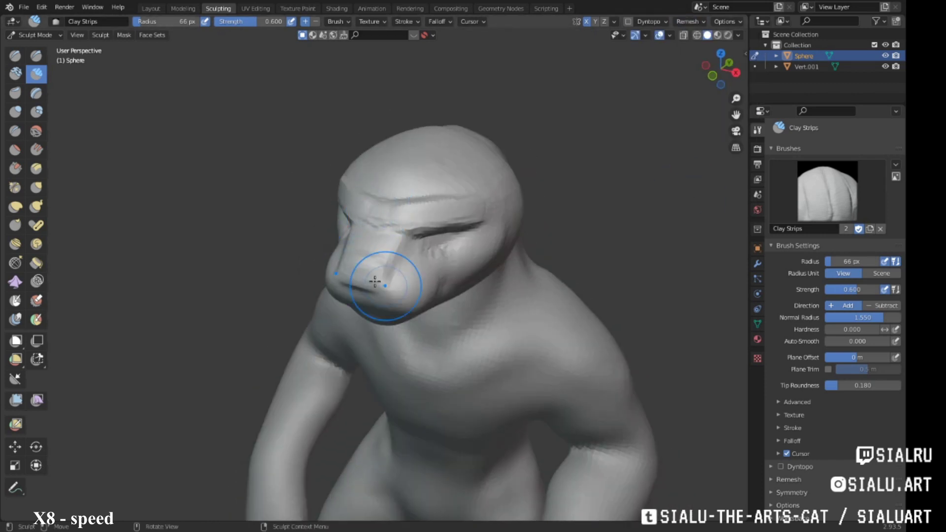
mouse_move(375, 282)
middle_mouse_down()
mouse_move(433, 201)
mouse_move(401, 186)
mouse_move(328, 99)
middle_mouse_up()
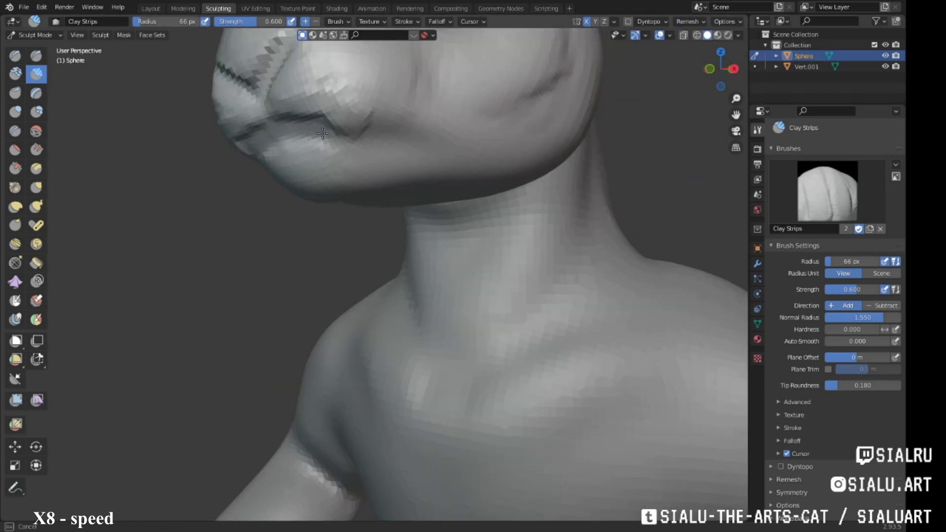
middle_click_drag(322, 133, 321, 214, "ctrl")
Step: Carve the mouth line on the muzzle with the Draw Sharp brush
left_click(36, 55)
middle_click_drag(444, 198, 475, 114)
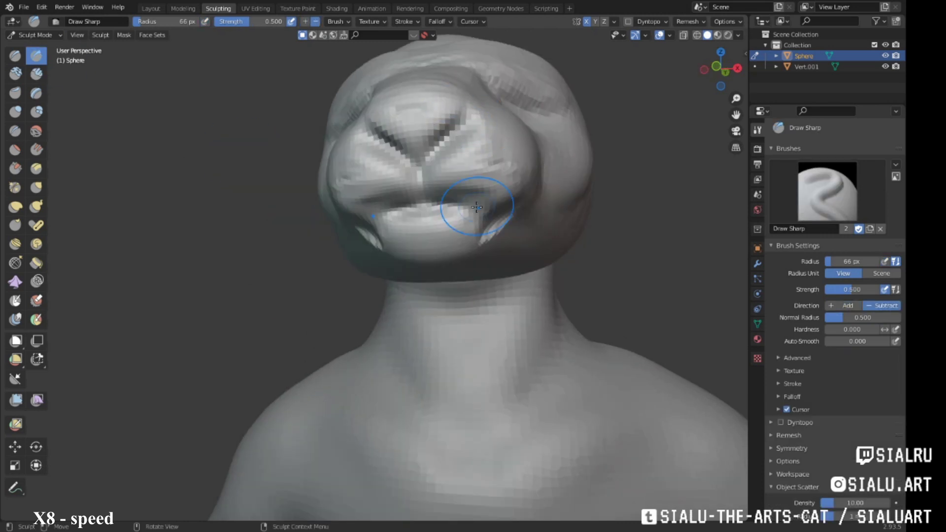
middle_click_drag(477, 207, 353, 184)
middle_click_drag(345, 226, 254, 181)
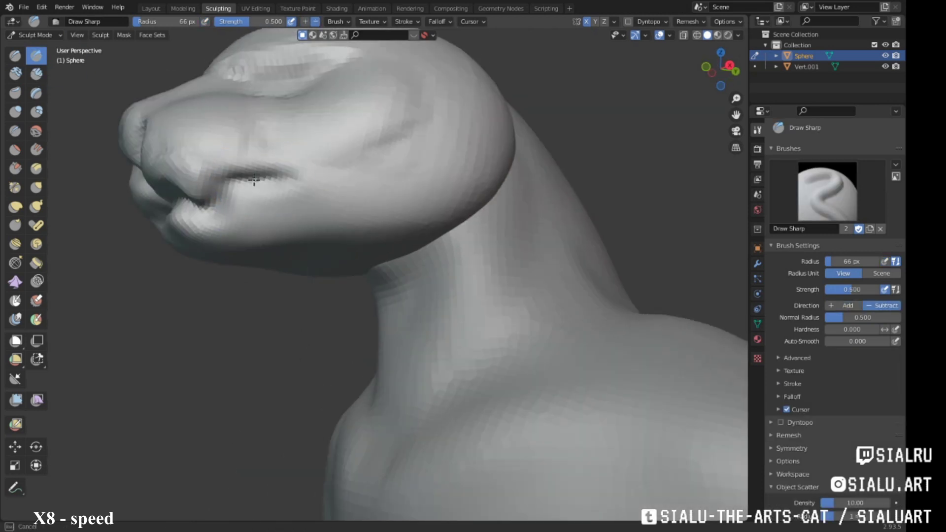
scroll(252, 204, "down", 3)
mouse_move(296, 264)
middle_mouse_down()
mouse_move(345, 221)
mouse_move(375, 276)
mouse_move(280, 199)
mouse_move(221, 211)
middle_mouse_up()
left_click(36, 187)
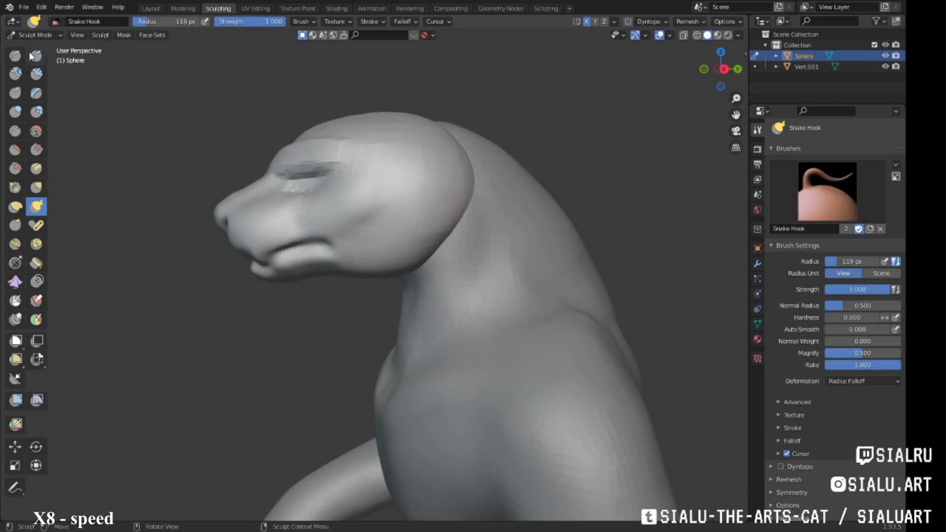
Step: Carve sharp creases along the mouth using Clay Strips in subtract mode
left_click(36, 73)
mouse_move(296, 246)
middle_mouse_down()
mouse_move(419, 212)
mouse_move(514, 209)
mouse_move(429, 236)
middle_mouse_up()
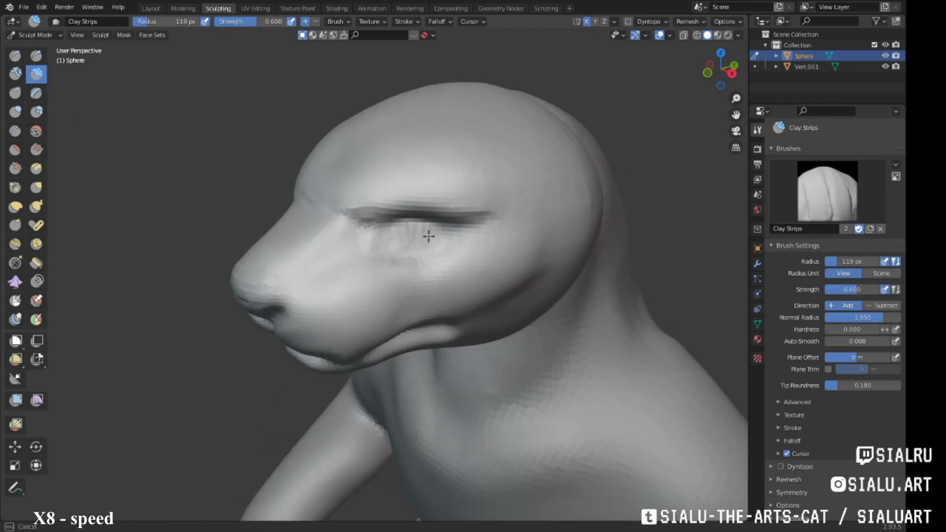
scroll(429, 236, "up", 3)
scroll(491, 232, "down", 4)
mouse_move(490, 231)
middle_mouse_down()
mouse_move(612, 148)
mouse_move(380, 256)
mouse_move(430, 207)
middle_mouse_up()
scroll(431, 207, "up", 4)
mouse_move(286, 280)
middle_mouse_down()
mouse_move(398, 253)
mouse_move(495, 192)
mouse_move(402, 219)
middle_mouse_up()
mouse_move(423, 255)
middle_mouse_down()
mouse_move(345, 246)
mouse_move(238, 256)
middle_mouse_up()
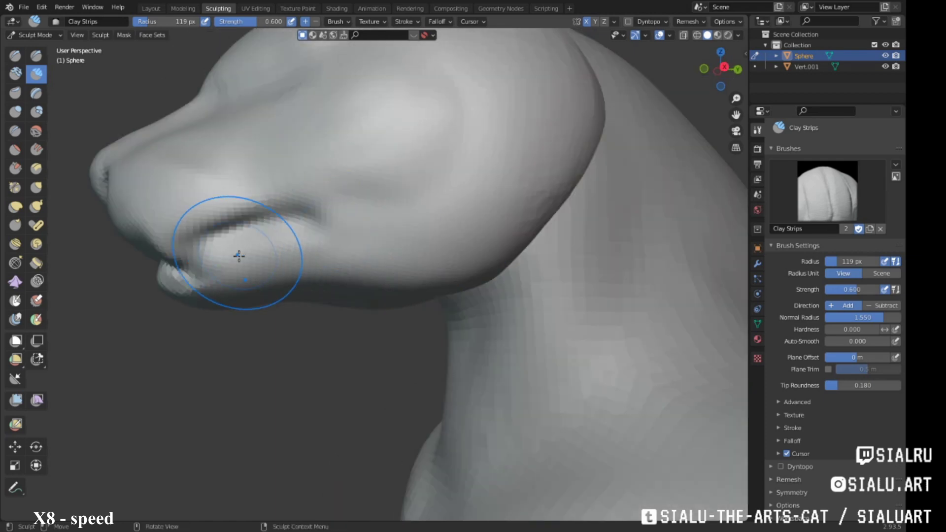
key("x")
scroll(229, 266, "up", 3)
scroll(291, 227, "down", 3)
middle_click_drag(291, 228, 232, 212)
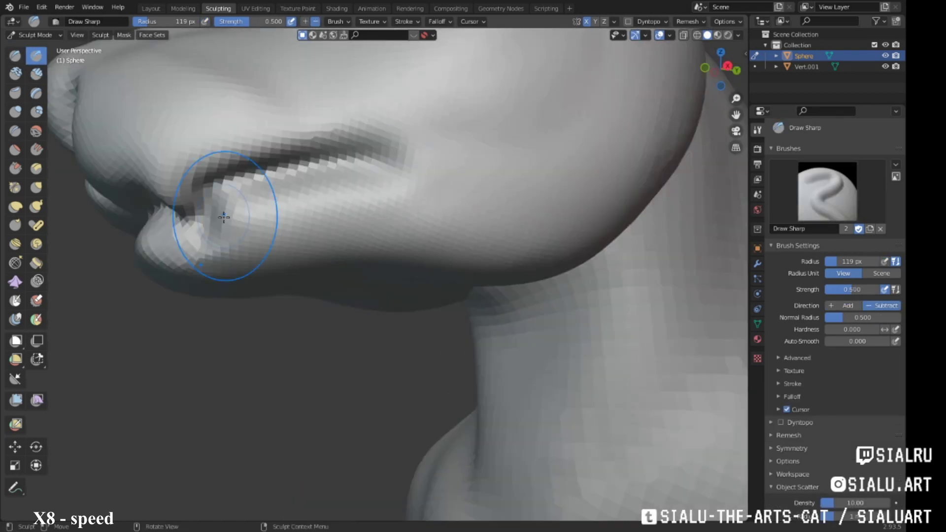
scroll(239, 306, "down", 2)
Step: Build up clay layers around the eye and face from front and side views
key("c")
middle_click_drag(239, 307, 484, 282)
scroll(483, 282, "up", 3)
scroll(217, 270, "down", 3)
mouse_move(417, 146)
middle_mouse_down()
mouse_move(217, 270)
mouse_move(317, 197)
mouse_move(465, 186)
middle_mouse_up()
scroll(497, 223, "up", 4)
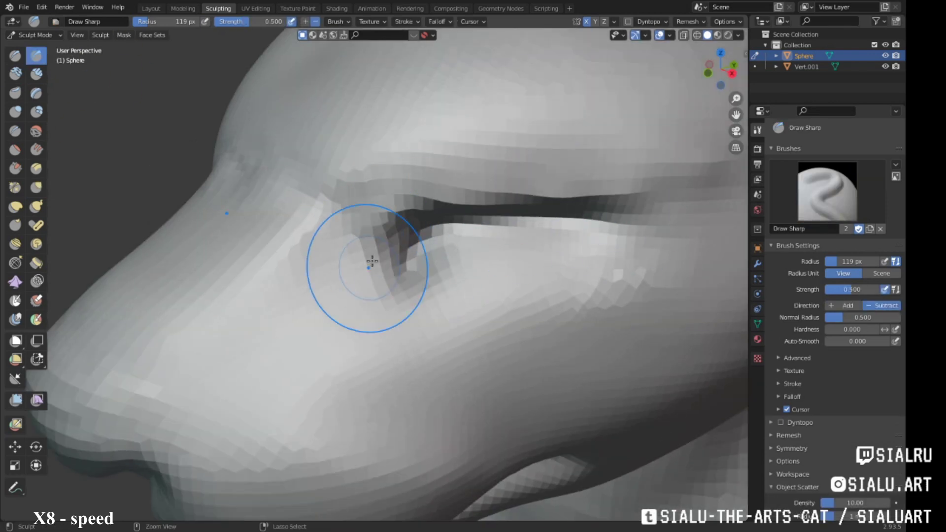
scroll(372, 261, "down", 4)
scroll(422, 222, "up", 3)
scroll(494, 255, "down", 3)
scroll(494, 255, "up", 2)
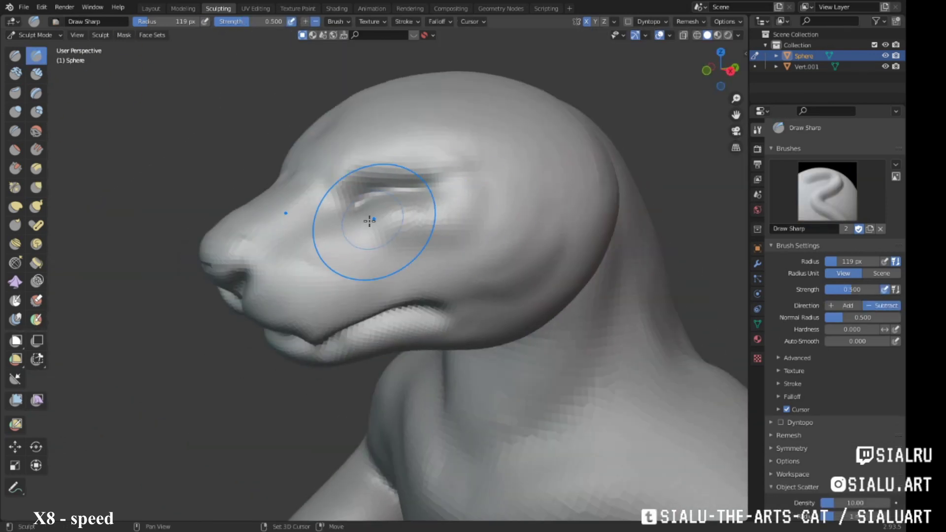
scroll(418, 227, "up", 2)
scroll(444, 257, "down", 3)
mouse_move(433, 281)
middle_mouse_down()
mouse_move(469, 249)
mouse_move(447, 190)
middle_mouse_up()
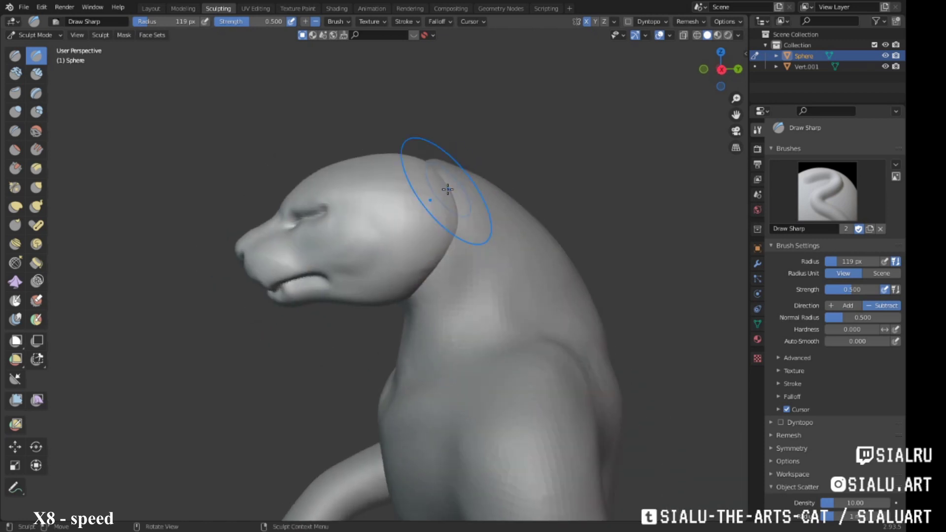
key("c")
scroll(323, 273, "down", 2)
middle_click_drag(324, 256, 482, 253)
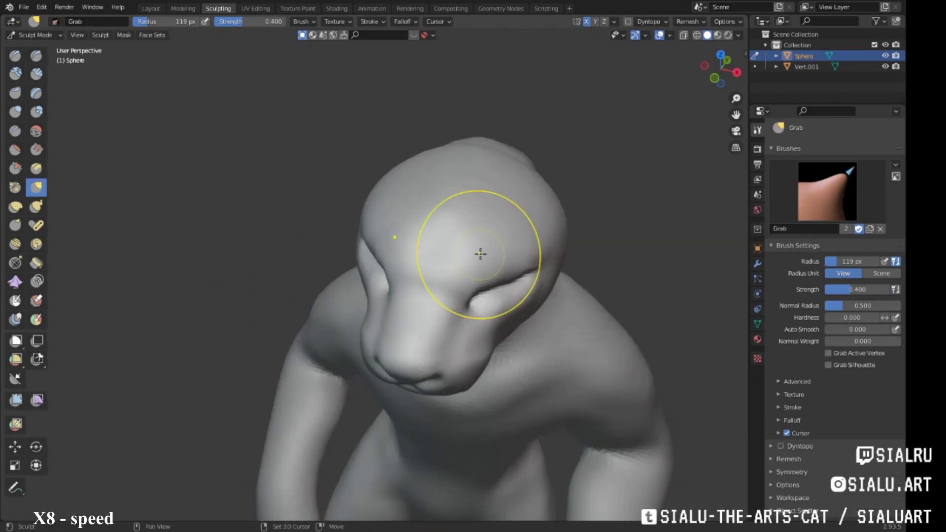
scroll(450, 269, "up", 2)
mouse_move(393, 293)
middle_mouse_down()
mouse_move(317, 222)
mouse_move(394, 321)
mouse_move(401, 365)
mouse_move(255, 235)
middle_mouse_up()
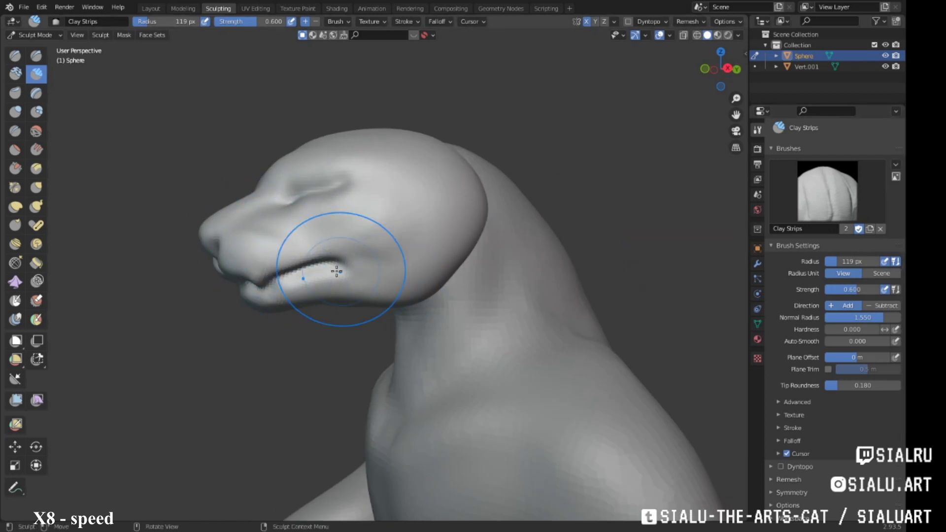
Step: Nudge the lip shape with Grab and return to the Layout workspace
key("g")
scroll(337, 271, "up", 3)
left_click_drag(256, 268, 256, 259)
scroll(369, 317, "down", 3)
middle_click_drag(370, 317, 419, 308)
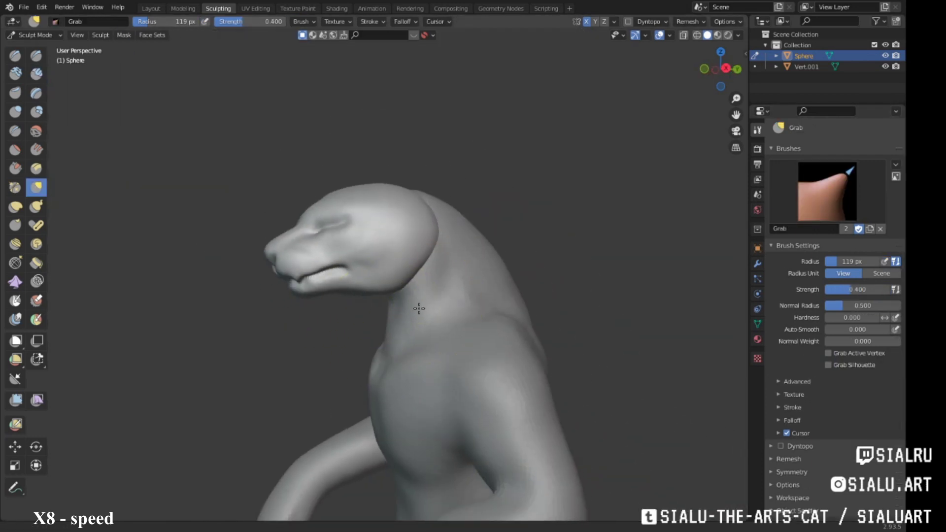
scroll(419, 309, "down", 4)
left_click(151, 8)
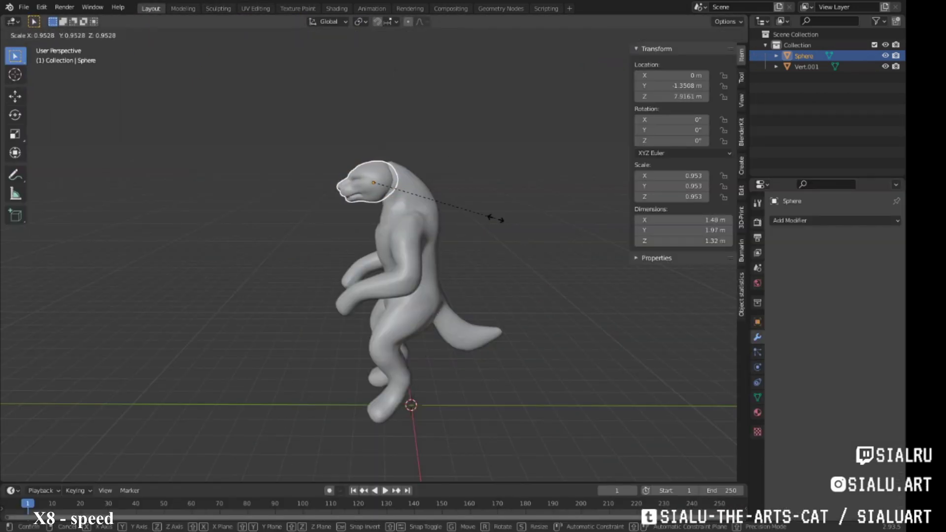
Step: Add a new sphere at the hand and pull it into a finger with Snake Hook
left_click(352, 232)
key("ctrl+a")
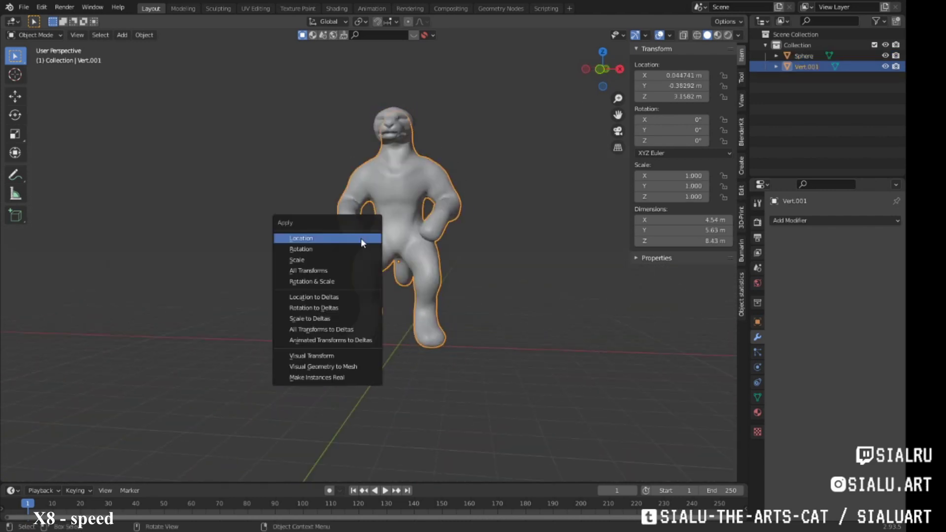
key("shift+a")
left_click(218, 8)
key("k")
scroll(338, 296, "up", 3)
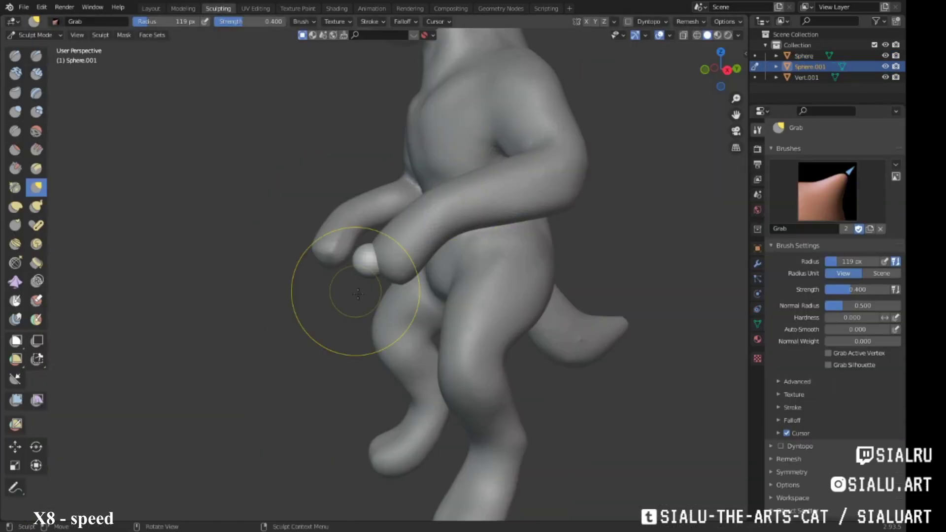
left_click_drag(375, 256, 325, 276)
Step: Stretch the finger into a pointed claw using a 41 px Snake Hook brush
mouse_move(507, 327)
middle_mouse_down()
mouse_move(444, 295)
mouse_move(302, 319)
middle_mouse_up()
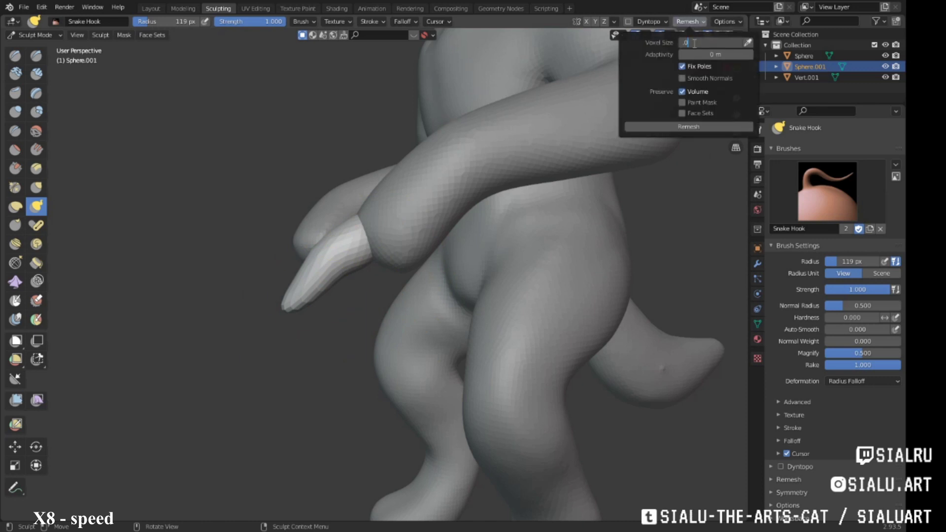
mouse_move(683, 136)
middle_mouse_down()
mouse_move(296, 222)
mouse_move(228, 250)
middle_mouse_up()
key("f")
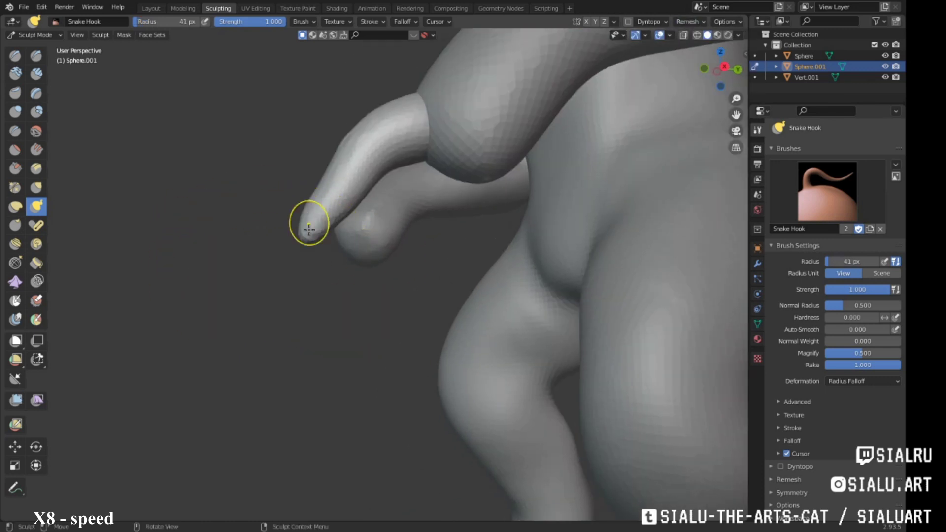
middle_click_drag(311, 222, 606, 216)
left_click_drag(606, 217, 613, 281)
right_click(585, 337)
mouse_move(614, 281)
middle_mouse_down()
mouse_move(584, 337)
mouse_move(501, 302)
mouse_move(338, 186)
mouse_move(331, 234)
mouse_move(488, 207)
mouse_move(483, 197)
mouse_move(392, 313)
mouse_move(437, 308)
mouse_move(345, 295)
middle_mouse_up()
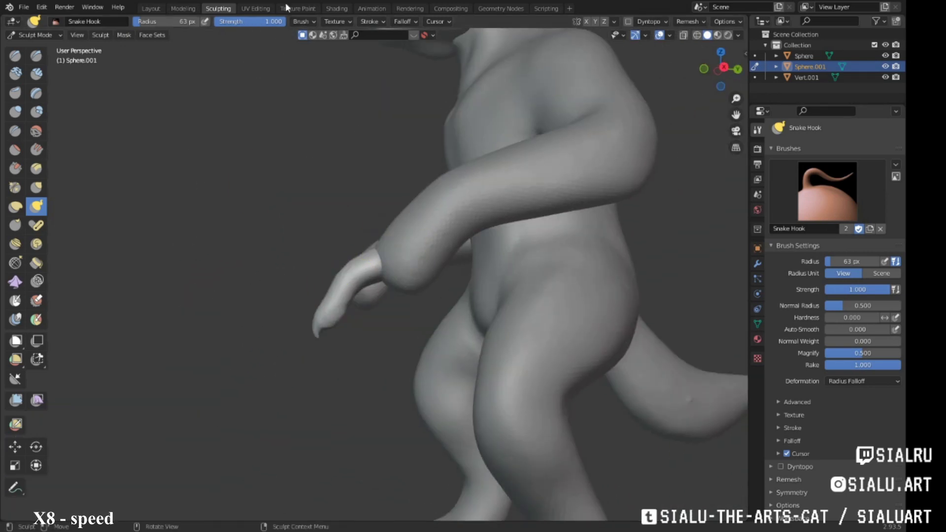
left_click(151, 9)
middle_click_drag(444, 246, 499, 267)
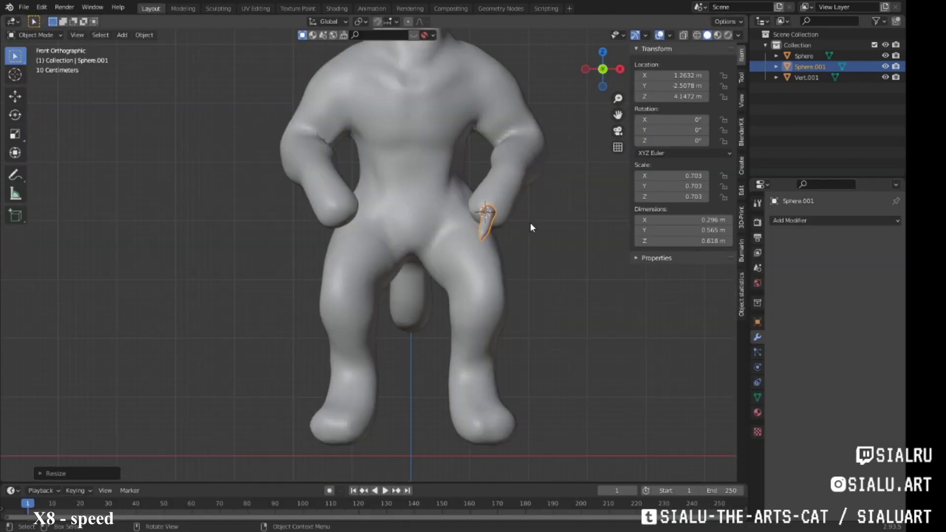
Step: Rotate and reposition the finger's mesh in Edit Mode from the top view
scroll(531, 227, "up", 3)
key("Tab")
key("r")
left_click(507, 221)
key("KP_7")
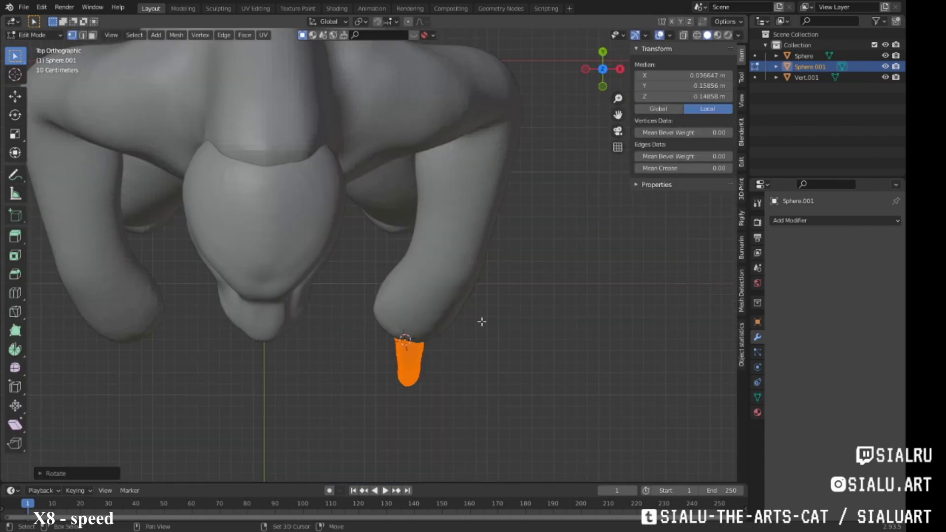
key("g")
left_click(493, 237)
key("r")
mouse_move(482, 321)
middle_mouse_down("shift")
mouse_move(492, 236)
mouse_move(438, 190)
mouse_move(508, 262)
middle_mouse_up("shift")
left_click(468, 243)
key("Tab")
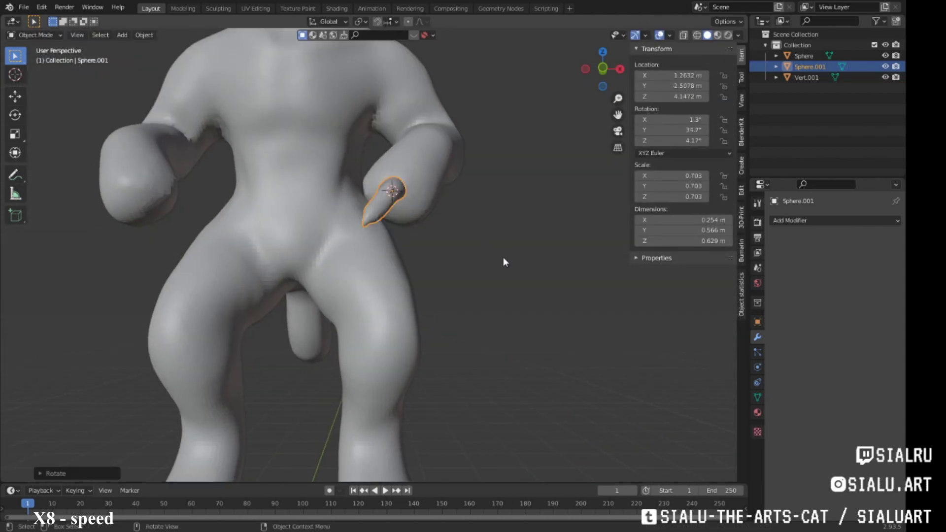
Step: Make a rotated copy of the finger, then undo the misplaced copy
mouse_move(518, 218)
middle_mouse_down()
mouse_move(454, 219)
mouse_move(460, 249)
mouse_move(545, 260)
mouse_move(461, 275)
middle_mouse_up()
key("shift+d")
left_click(460, 249)
key("r")
left_click(443, 228)
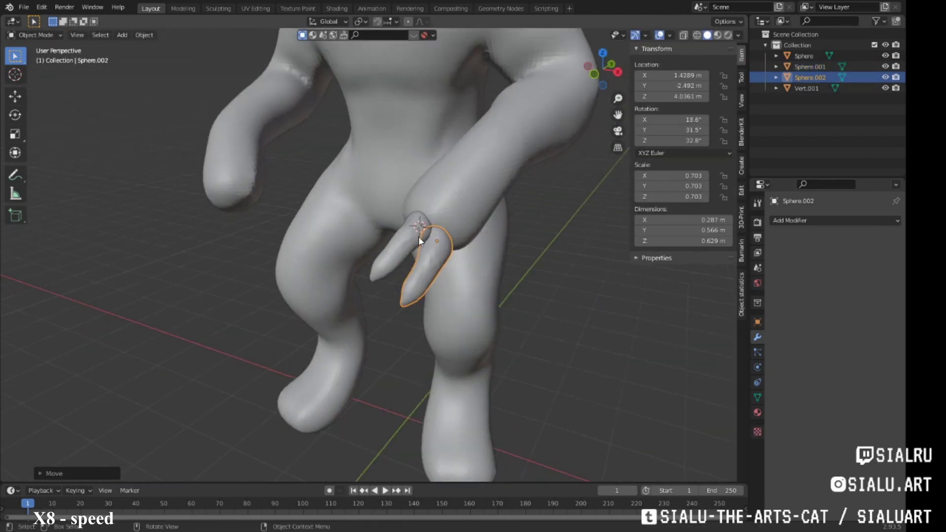
key("ctrl+z")
key("ctrl+z")
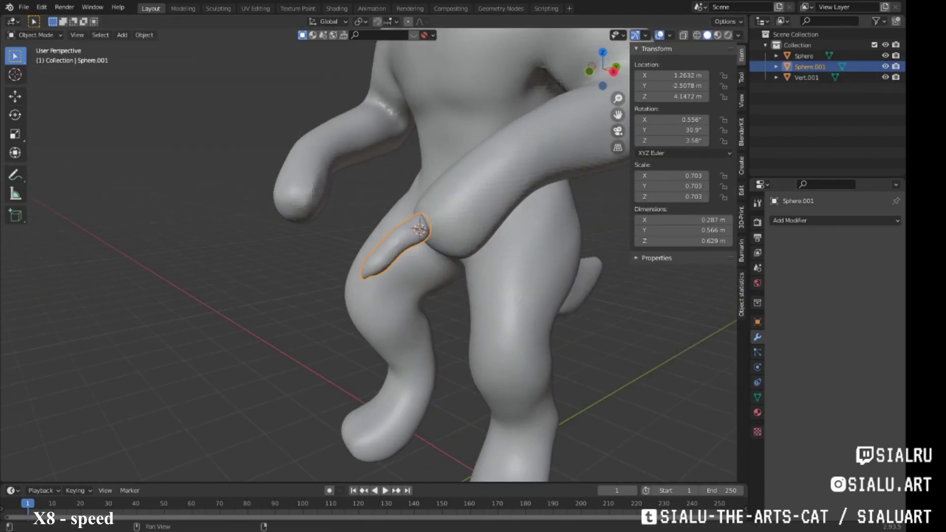
middle_click_drag(460, 275, 451, 315)
Step: Duplicate the finger into new copies beside the first, rotating and scaling them down
key("shift+d")
left_click(523, 305)
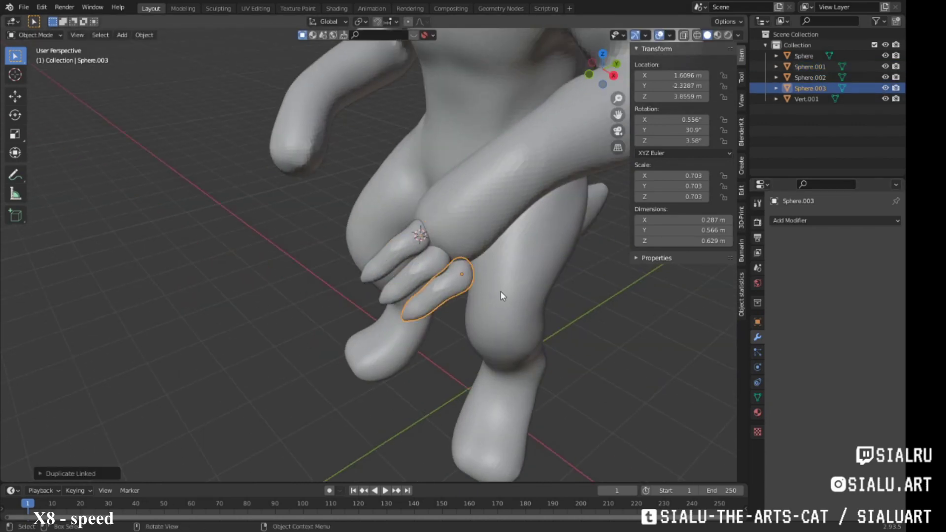
middle_click_drag(523, 306, 488, 237)
key("shift+d")
key("r")
mouse_move(446, 287)
middle_mouse_down()
mouse_move(424, 271)
mouse_move(431, 230)
mouse_move(469, 267)
middle_mouse_up()
key("s")
left_click(424, 271)
Step: Select all four fingers and scale and rotate them together as a hand
key("c")
mouse_move(439, 232)
middle_mouse_down()
mouse_move(540, 264)
mouse_move(512, 205)
mouse_move(417, 207)
mouse_move(399, 264)
mouse_move(504, 240)
middle_mouse_up()
key("s")
key("r")
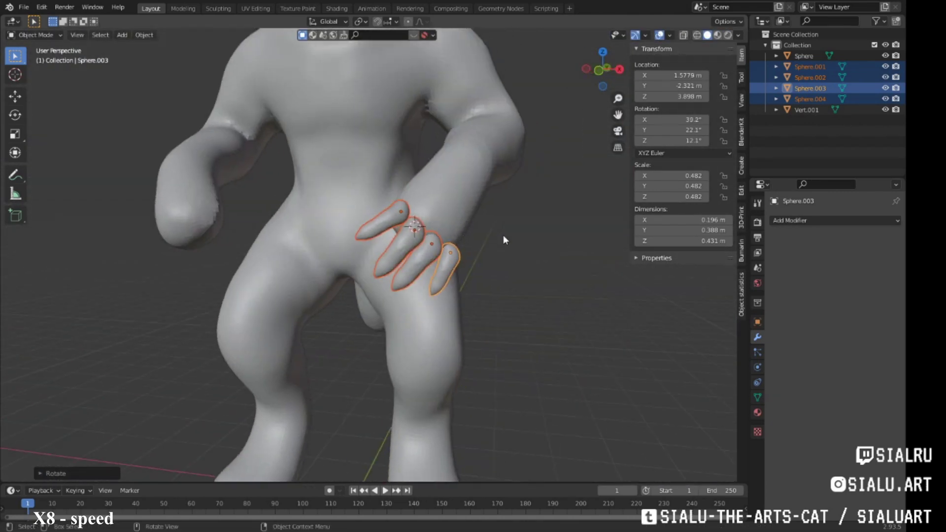
middle_click_drag(473, 282, 419, 271)
Step: Sculpt finger Sphere.004 and bend the fingers into a curl with Snake Hook
left_click(218, 9)
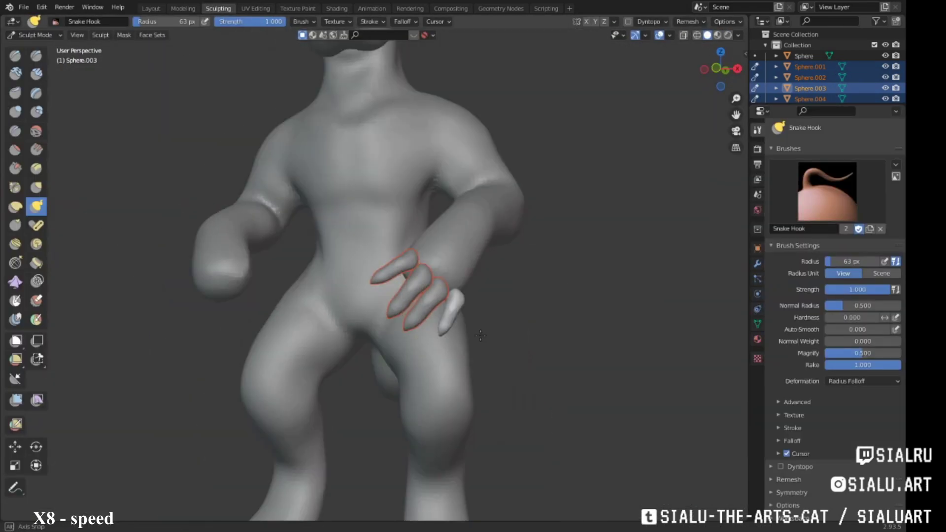
key("alt+q")
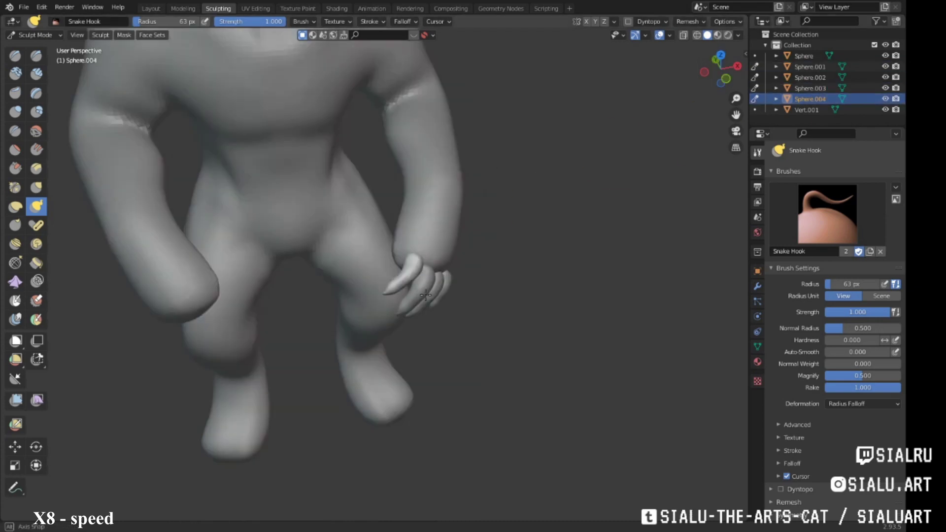
scroll(469, 269, "up", 5)
middle_click_drag(469, 268, 408, 257)
scroll(359, 319, "up", 3)
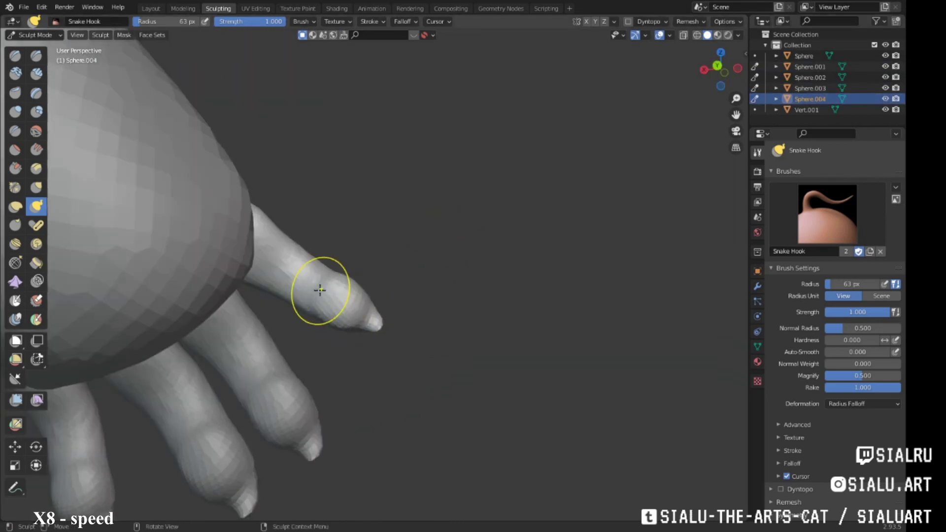
mouse_move(320, 290)
middle_mouse_down()
mouse_move(454, 295)
mouse_move(433, 247)
mouse_move(418, 285)
mouse_move(430, 282)
middle_mouse_up()
scroll(454, 295, "up", 4)
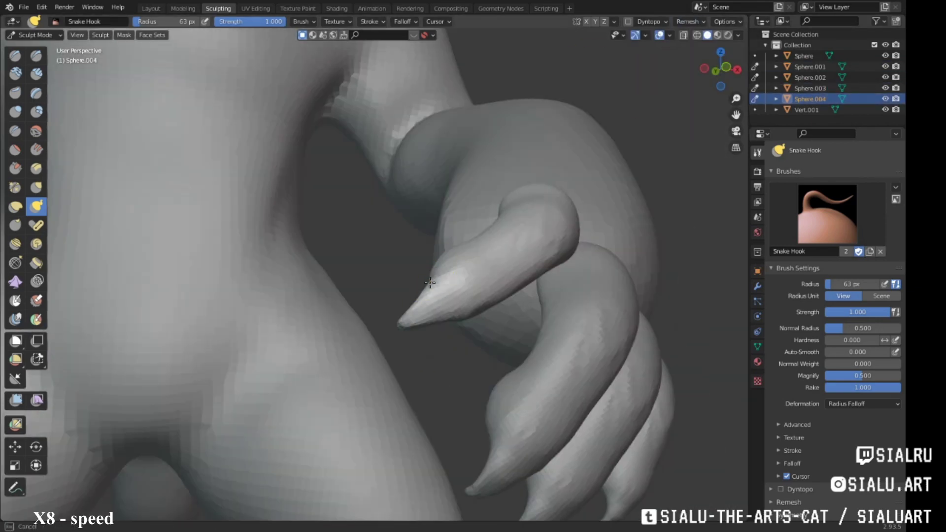
Step: Pull pointed claw tips and build rounded knuckle bulges with Clay Strips
scroll(429, 283, "down", 4)
mouse_move(443, 200)
middle_mouse_down()
mouse_move(483, 296)
mouse_move(541, 342)
mouse_move(434, 333)
mouse_move(484, 339)
mouse_move(486, 211)
mouse_move(443, 237)
mouse_move(443, 227)
mouse_move(448, 215)
mouse_move(477, 212)
mouse_move(481, 309)
mouse_move(458, 321)
mouse_move(492, 217)
mouse_move(458, 197)
mouse_move(492, 170)
mouse_move(517, 229)
mouse_move(486, 217)
mouse_move(493, 303)
middle_mouse_up()
scroll(540, 342, "up", 4)
scroll(434, 331, "up", 3)
scroll(485, 339, "down", 3)
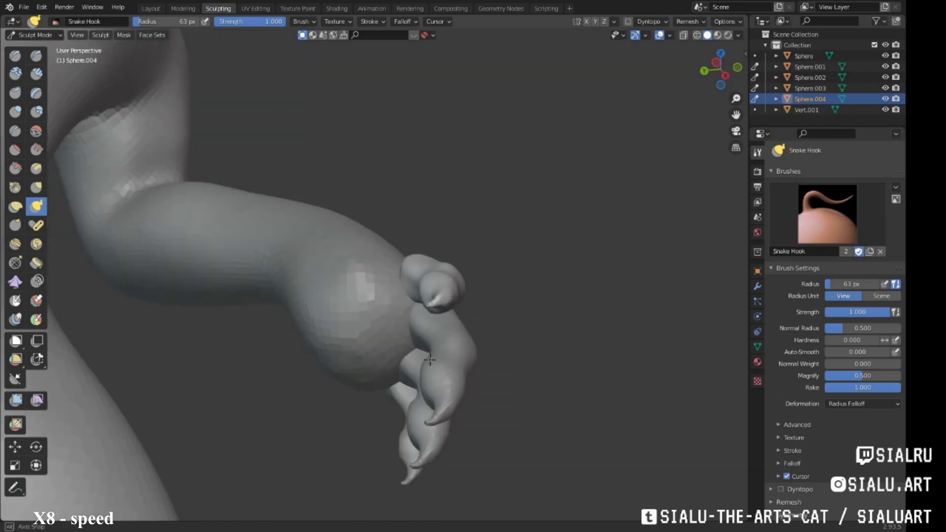
mouse_move(430, 361)
middle_mouse_down()
mouse_move(493, 247)
mouse_move(517, 231)
mouse_move(85, 52)
mouse_move(526, 268)
mouse_move(511, 281)
mouse_move(359, 238)
mouse_move(434, 212)
mouse_move(489, 178)
mouse_move(507, 222)
mouse_move(516, 105)
mouse_move(488, 163)
mouse_move(493, 173)
middle_mouse_up()
key("c")
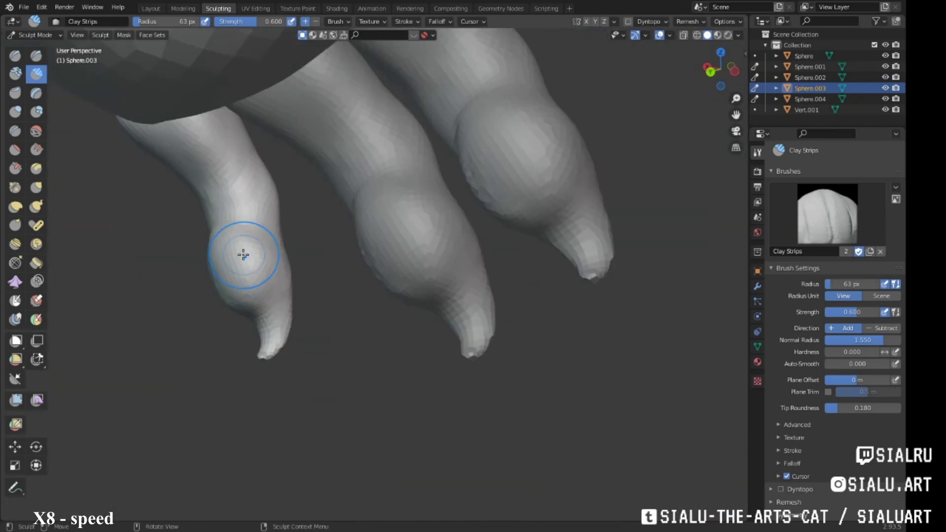
mouse_move(502, 254)
middle_mouse_down()
mouse_move(458, 231)
mouse_move(491, 285)
middle_mouse_up()
Step: In Layout, duplicate finger Sphere.004 into a fifth finger, Sphere.005
left_click(150, 8)
left_click(385, 217)
mouse_move(385, 217)
middle_mouse_down()
mouse_move(448, 227)
mouse_move(487, 323)
mouse_move(387, 246)
mouse_move(439, 282)
mouse_move(437, 228)
middle_mouse_up()
key("shift+d")
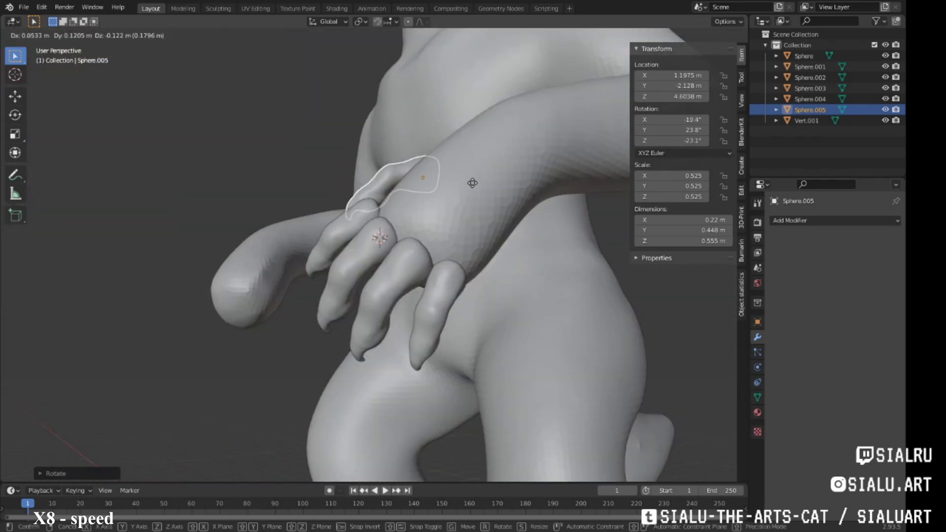
left_click(437, 228)
scroll(496, 217, "up", 5)
scroll(496, 217, "down", 5)
mouse_move(496, 217)
middle_mouse_down()
mouse_move(483, 291)
mouse_move(363, 250)
middle_mouse_up()
left_click(363, 250)
Step: Inspect Sphere.004's mesh in Edit Mode, then select the body Vert.001
key("Tab")
mouse_move(431, 299)
middle_mouse_down()
mouse_move(401, 249)
mouse_move(434, 295)
middle_mouse_up()
key("Tab")
left_click(401, 249)
mouse_move(443, 207)
middle_mouse_down()
mouse_move(492, 245)
mouse_move(438, 257)
mouse_move(415, 241)
middle_mouse_up()
left_click(415, 241)
Step: Reshape the body's arm and torso with the Grab brush
left_click(219, 9)
scroll(490, 243, "down", 5)
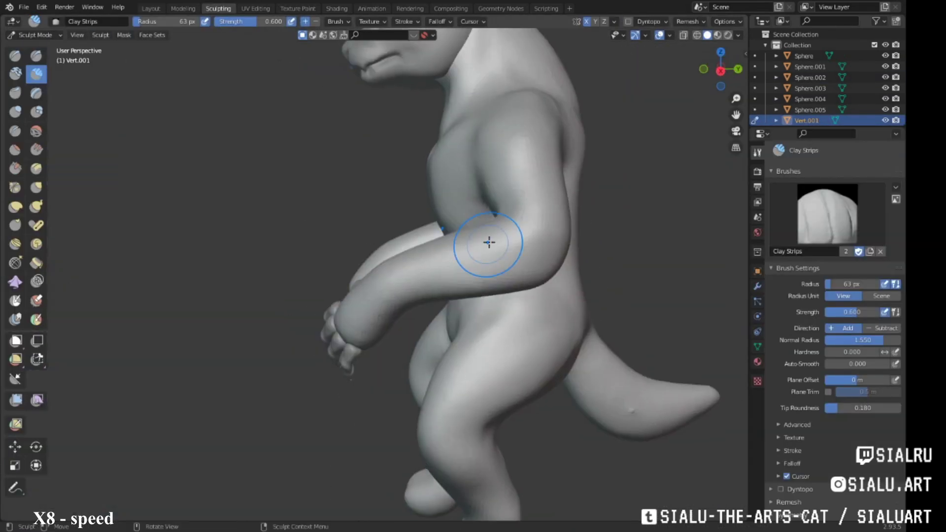
mouse_move(490, 243)
middle_mouse_down()
mouse_move(404, 252)
mouse_move(493, 207)
mouse_move(496, 162)
mouse_move(491, 200)
mouse_move(520, 247)
mouse_move(401, 264)
mouse_move(513, 243)
mouse_move(338, 228)
mouse_move(387, 263)
mouse_move(302, 275)
mouse_move(401, 274)
mouse_move(359, 221)
mouse_move(433, 271)
mouse_move(345, 218)
mouse_move(403, 187)
middle_mouse_up()
scroll(404, 252, "down", 3)
scroll(492, 201, "up", 3)
scroll(513, 242, "up", 3)
key("g")
scroll(434, 271, "down", 2)
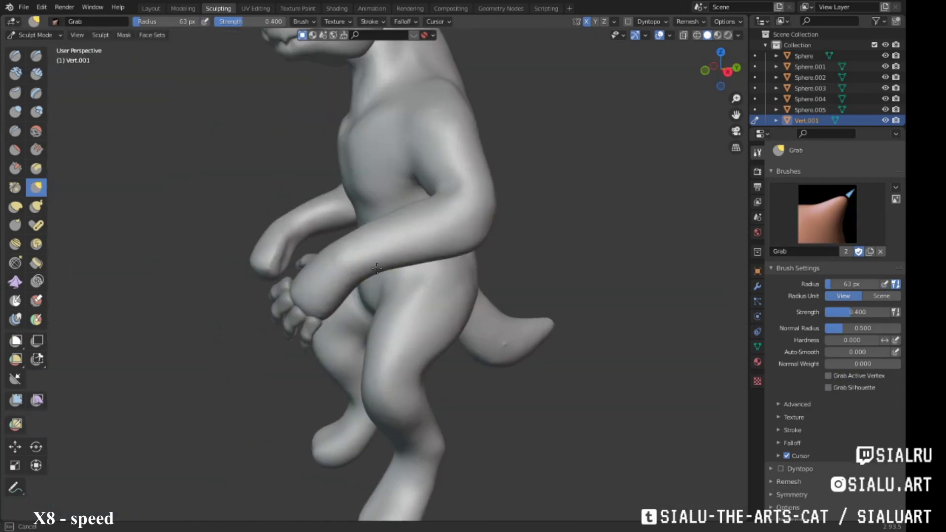
mouse_move(377, 268)
middle_mouse_down()
mouse_move(345, 246)
mouse_move(443, 296)
mouse_move(286, 211)
mouse_move(318, 198)
mouse_move(393, 257)
mouse_move(403, 295)
middle_mouse_up()
scroll(443, 295, "up", 3)
right_click(355, 296)
Step: Add Clay Strips volume to the arm with a 60 px brush radius
scroll(285, 211, "up", 2)
mouse_move(409, 215)
middle_mouse_down()
mouse_move(475, 239)
mouse_move(480, 205)
mouse_move(545, 211)
mouse_move(368, 235)
mouse_move(463, 318)
mouse_move(260, 231)
middle_mouse_up()
key("c")
scroll(479, 205, "up", 2)
key("f")
left_click(305, 246)
mouse_move(319, 195)
middle_mouse_down()
mouse_move(345, 222)
mouse_move(365, 200)
mouse_move(352, 279)
mouse_move(374, 222)
mouse_move(394, 261)
mouse_move(418, 246)
mouse_move(365, 291)
mouse_move(475, 249)
mouse_move(448, 238)
mouse_move(467, 237)
mouse_move(443, 197)
mouse_move(458, 228)
mouse_move(436, 211)
mouse_move(468, 217)
mouse_move(460, 209)
mouse_move(383, 280)
mouse_move(82, 21)
middle_mouse_up()
key("g")
Step: Scale Sphere.005 along X and move the finger spheres onto the hip
left_click(150, 9)
left_click(379, 217)
key("s")
key("x")
left_click(385, 256, "shift")
key("g")
left_click(428, 244)
left_click(359, 236)
Step: Scale Sphere.005's mesh to 0.631 in Edit Mode and rotate it against the hip
key("Tab")
key("s")
left_click(503, 238)
left_click(468, 221)
left_click(450, 202)
key("Tab")
key("r")
left_click(484, 236)
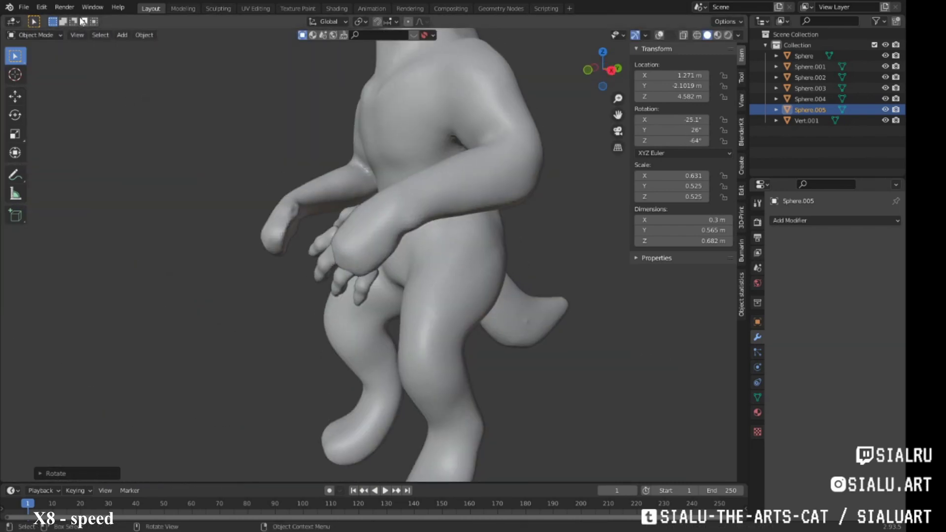
left_click(218, 8)
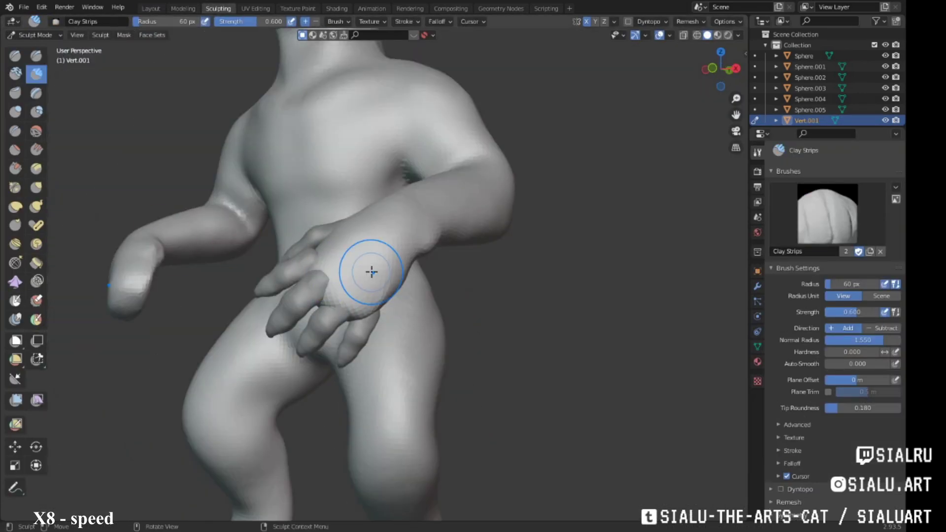
Step: Box-hide the torso, legs and tail to isolate the hand
mouse_move(371, 271)
middle_mouse_down()
mouse_move(363, 285)
mouse_move(275, 258)
mouse_move(324, 321)
mouse_move(401, 253)
mouse_move(454, 280)
mouse_move(408, 247)
mouse_move(431, 211)
mouse_move(340, 256)
mouse_move(190, 231)
mouse_move(431, 311)
mouse_move(401, 297)
mouse_move(424, 302)
mouse_move(413, 303)
mouse_move(458, 281)
middle_mouse_up()
scroll(459, 281, "up", 5)
scroll(450, 281, "down", 8)
scroll(450, 281, "down", 2)
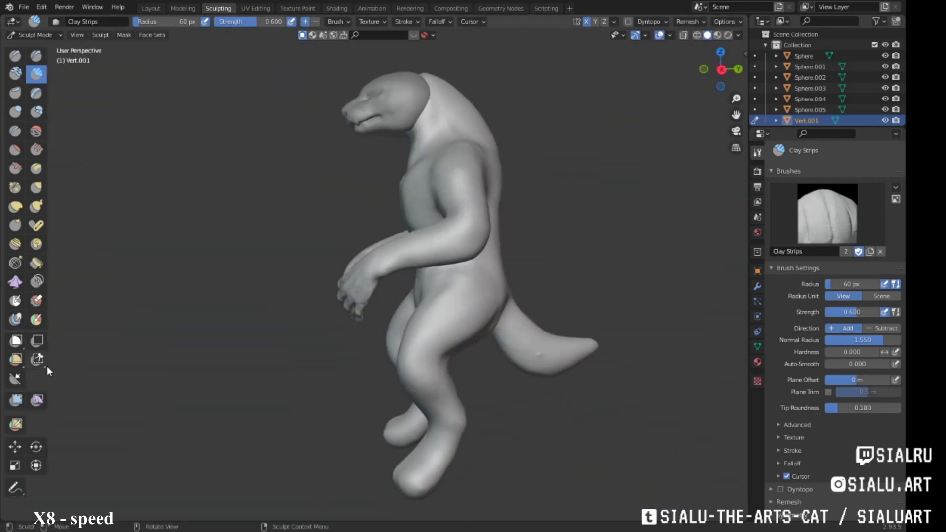
left_click_drag(676, 411, 412, 241)
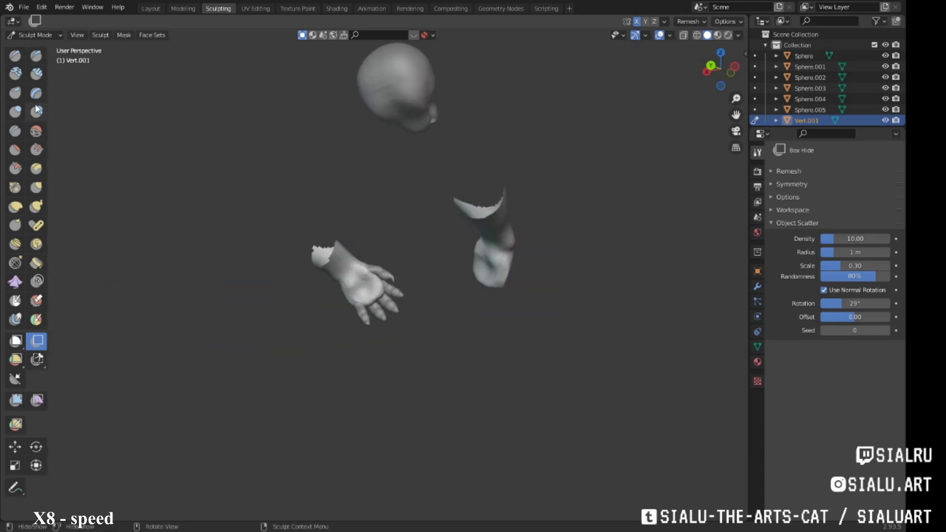
Step: Build the palm with Clay Strips, pose it onto the thigh with Grab, and unhide the body
left_click(36, 74)
scroll(352, 232, "up", 8)
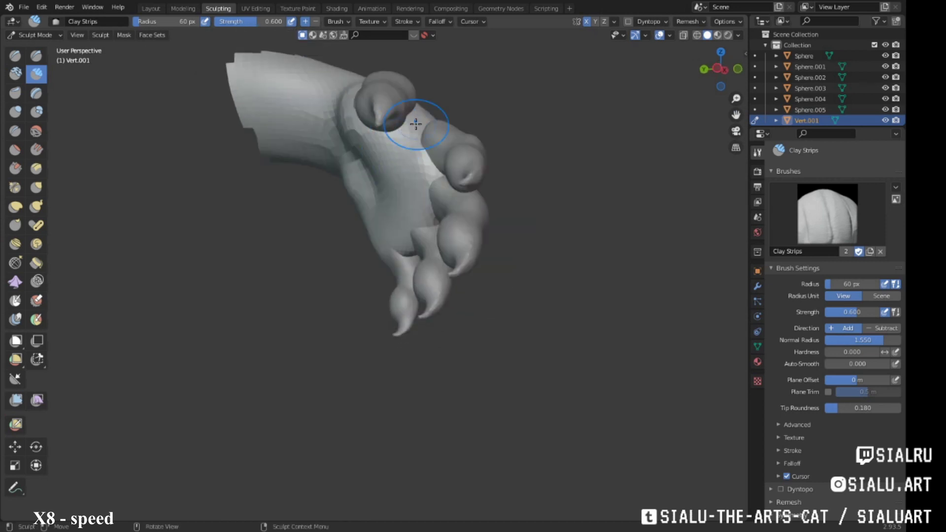
middle_click_drag(359, 176, 486, 211)
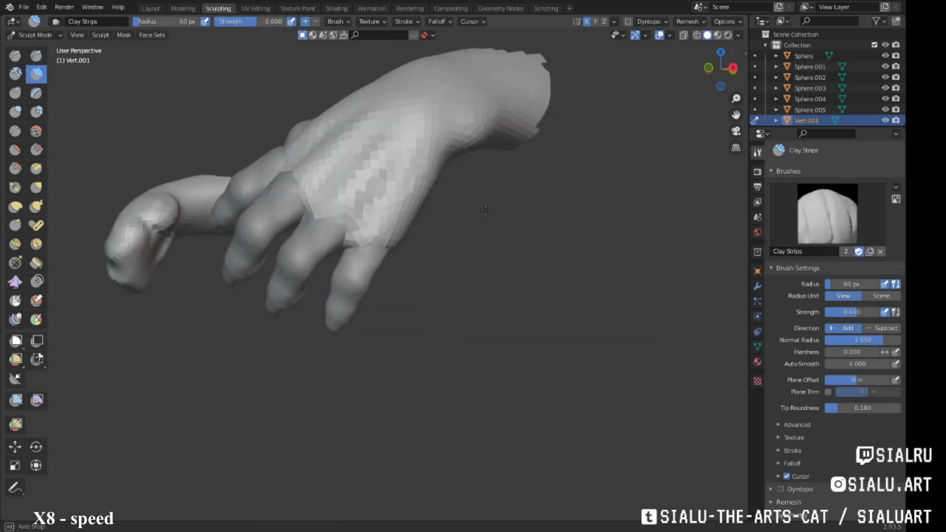
key("g")
middle_click_drag(349, 244, 297, 187)
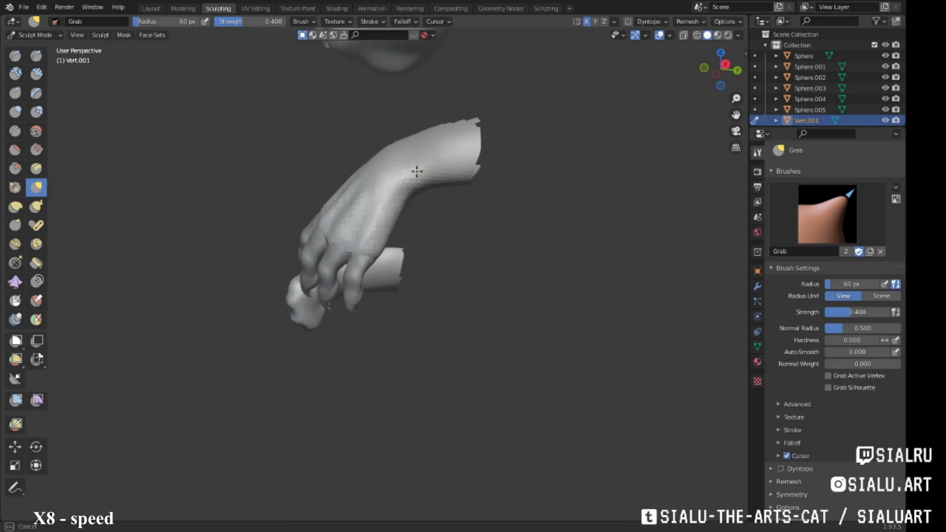
mouse_move(428, 174)
middle_mouse_down()
mouse_move(422, 275)
mouse_move(327, 296)
mouse_move(363, 296)
mouse_move(374, 253)
middle_mouse_up()
key("alt+h")
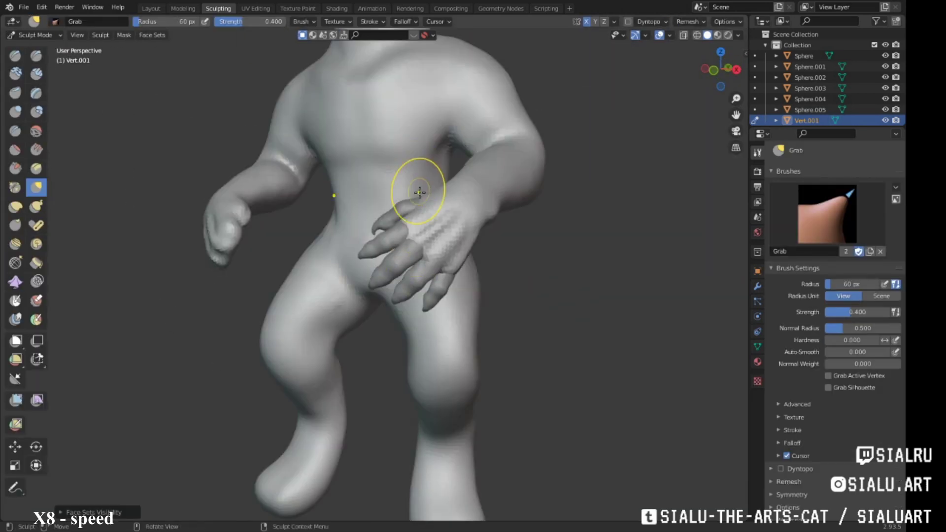
middle_click_drag(412, 190, 583, 63)
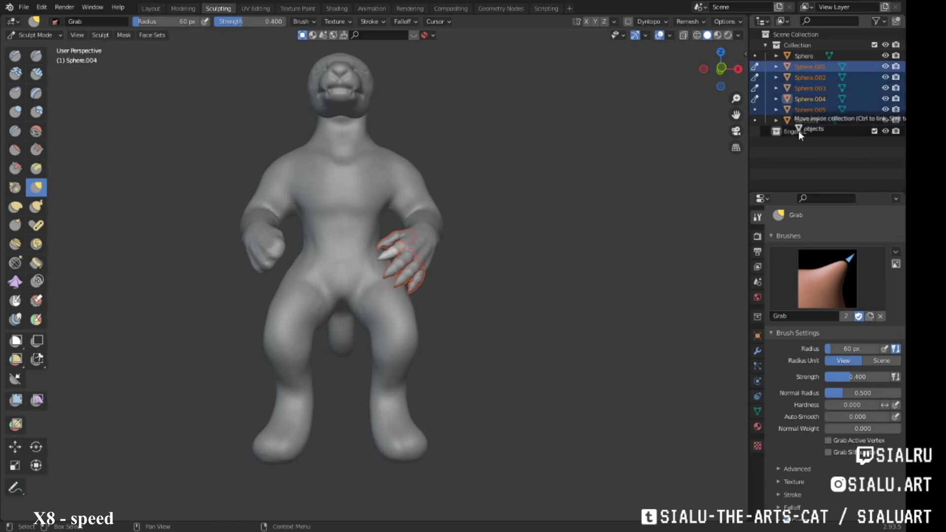
Step: Duplicate the selected finger spheres in place
scroll(450, 205, "up", 5)
middle_click_drag(543, 258, 378, 175)
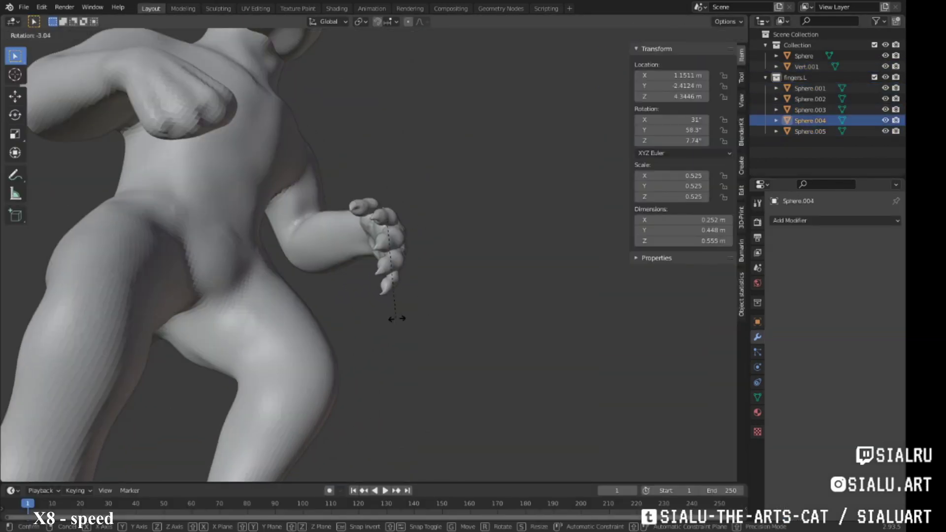
left_click(396, 319)
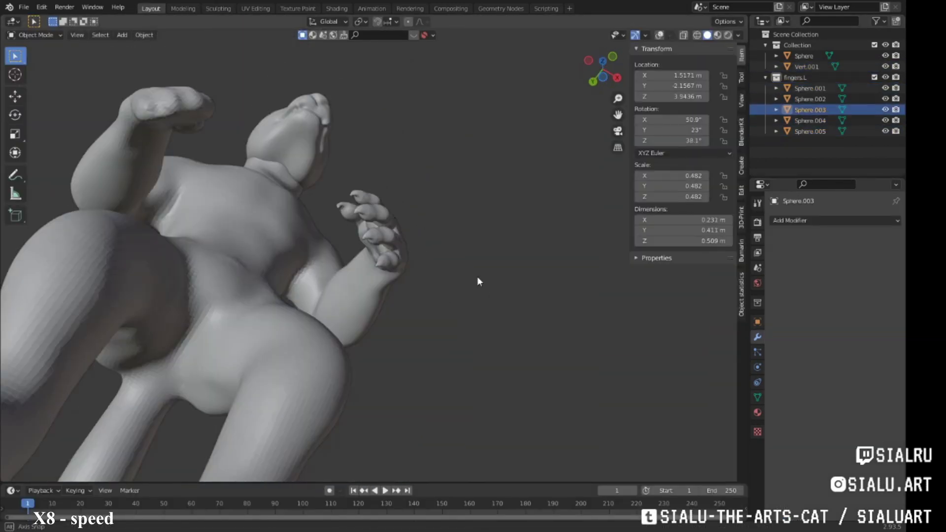
mouse_move(477, 276)
middle_mouse_down()
mouse_move(415, 291)
mouse_move(398, 213)
mouse_move(431, 235)
middle_mouse_up()
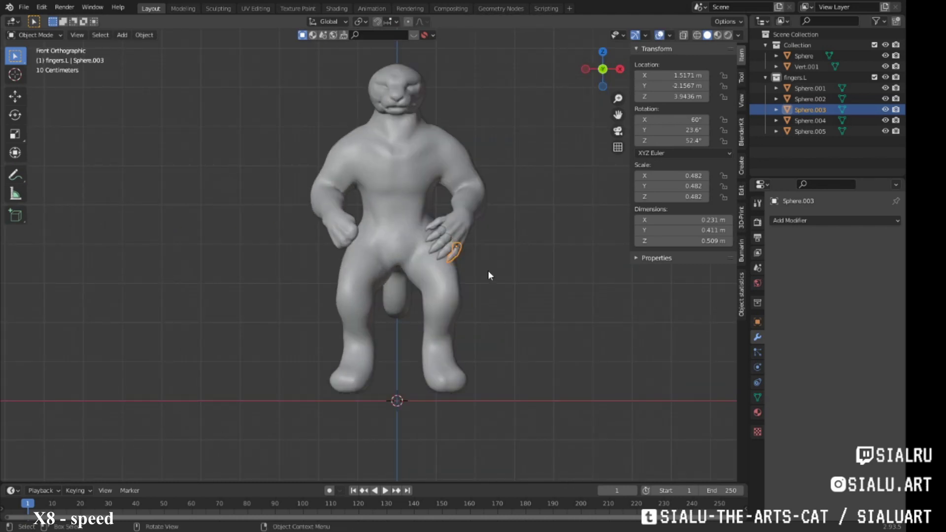
key("shift+d")
scroll(522, 214, "down", 1)
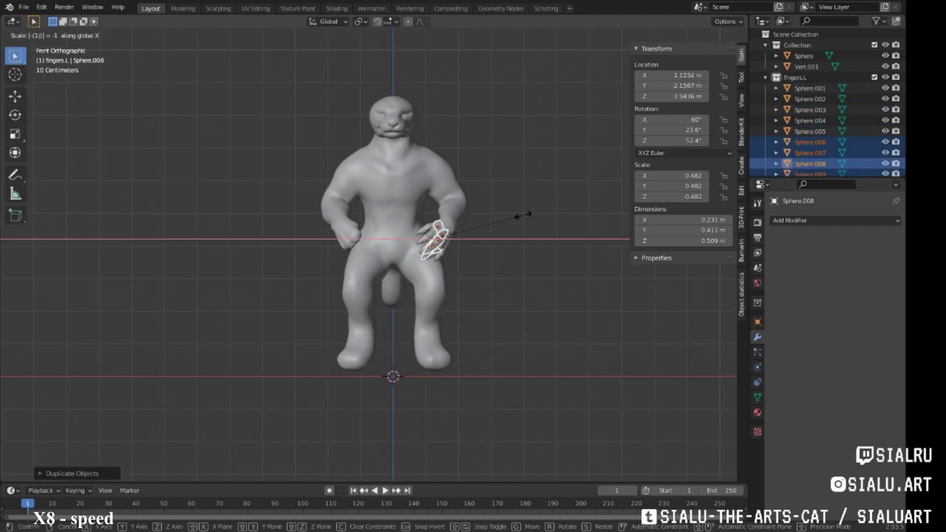
right_click(513, 217)
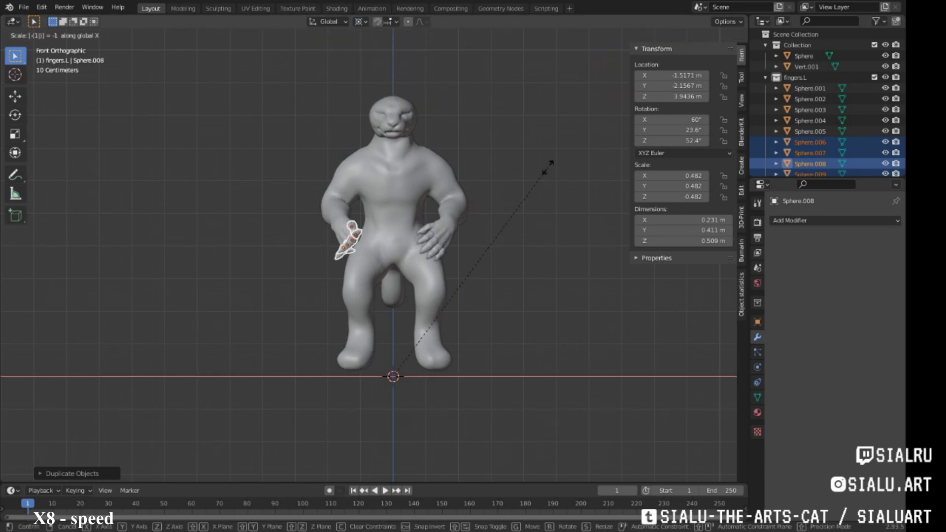
Step: Mirror the duplicated fingers across global X to form the right hand
key("KP_1")
key("g")
key("x")
left_click(433, 259)
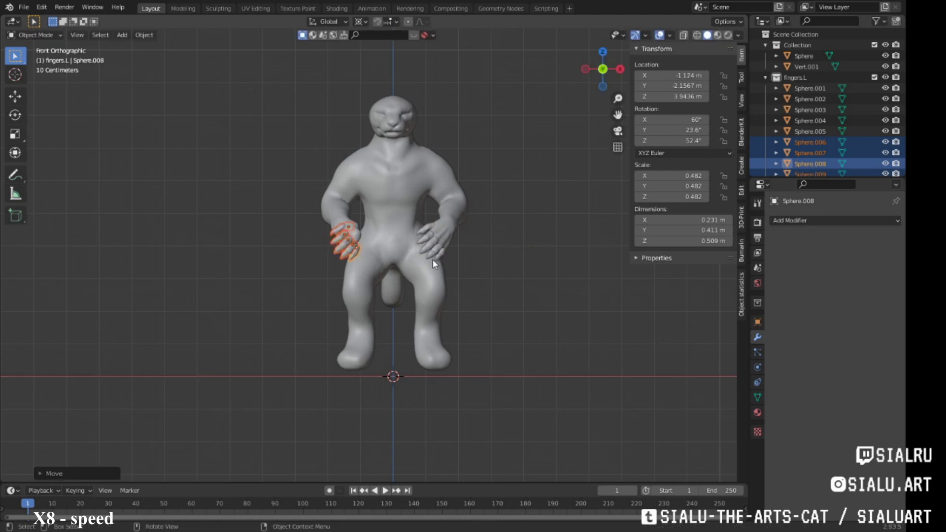
right_click(499, 224)
left_click(498, 224)
right_click(507, 243)
left_click(577, 395)
Step: Deselect the fingers and select the head object Sphere
mouse_move(578, 396)
middle_mouse_down()
mouse_move(433, 359)
mouse_move(457, 289)
middle_mouse_up()
key("alt+a")
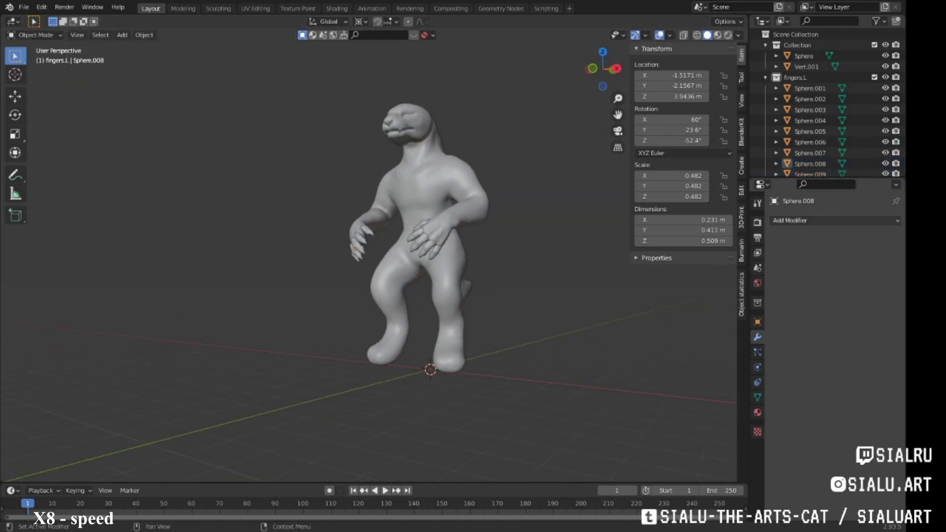
scroll(386, 227, "down", 2)
left_click(386, 148)
Step: Orbit to a straight side view of the figure in the sculpting workspace
middle_click_drag(386, 148, 308, 11)
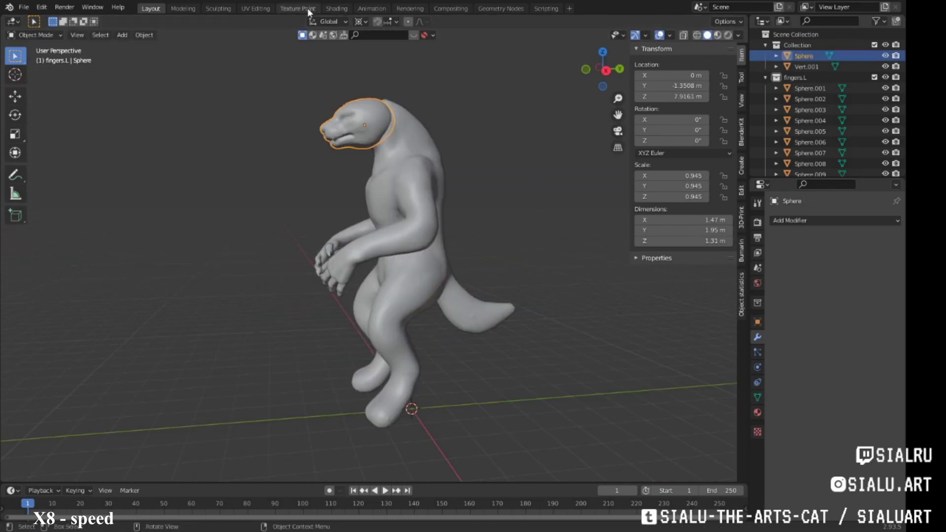
key("KP_3")
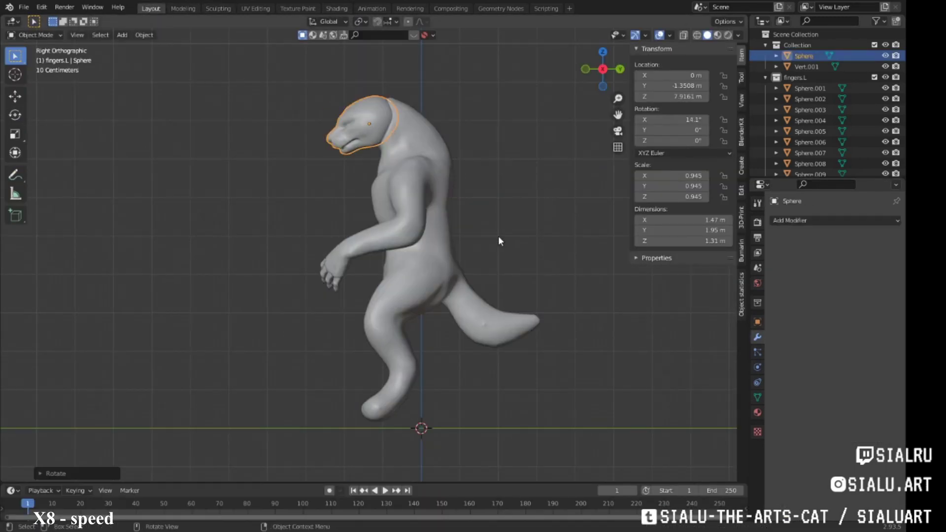
mouse_move(499, 241)
middle_mouse_down()
mouse_move(493, 283)
mouse_move(415, 256)
mouse_move(402, 283)
mouse_move(406, 246)
mouse_move(373, 266)
middle_mouse_up()
left_click(218, 8)
key("KP_3")
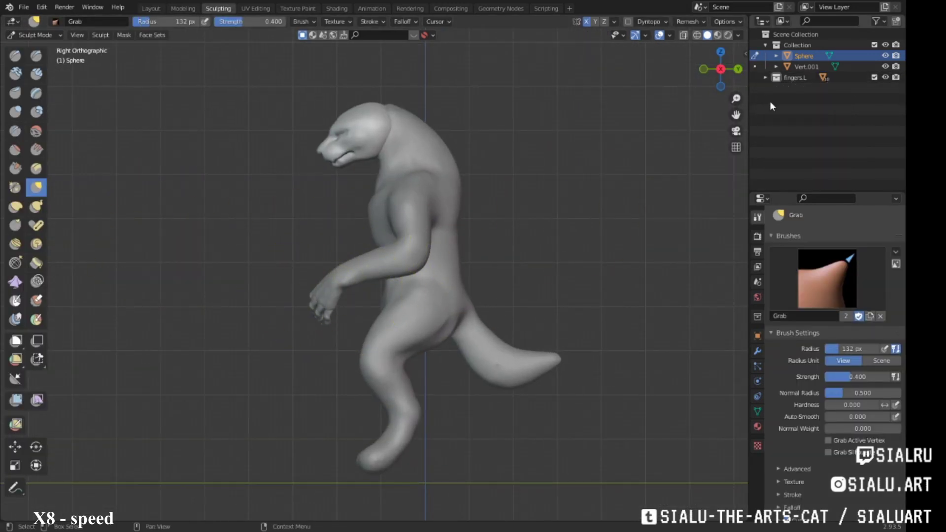
Step: Create a new collection named fingers.R and move the mirrored finger spheres into it
right_click(770, 101)
left_click(788, 99)
double_click(797, 91)
type("fingers.R")
key("Return")
left_click(765, 77)
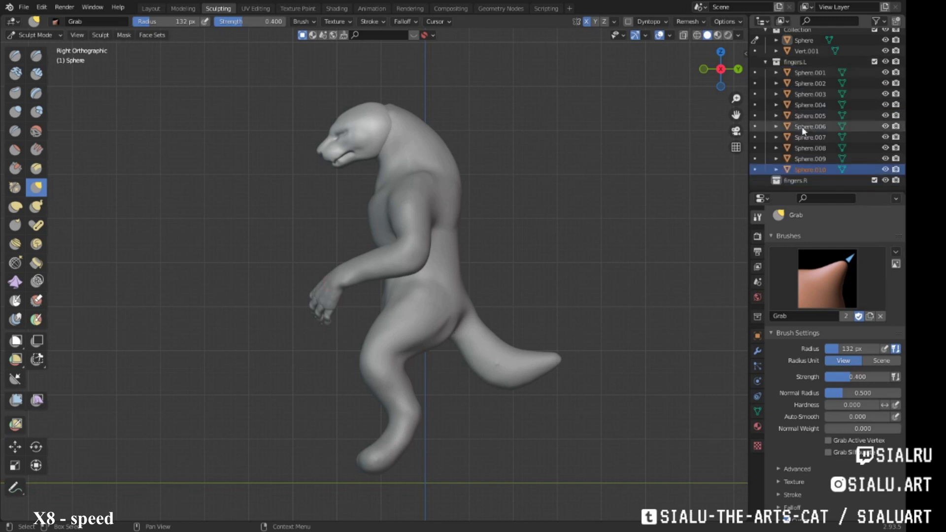
left_click_drag(802, 126, 793, 141)
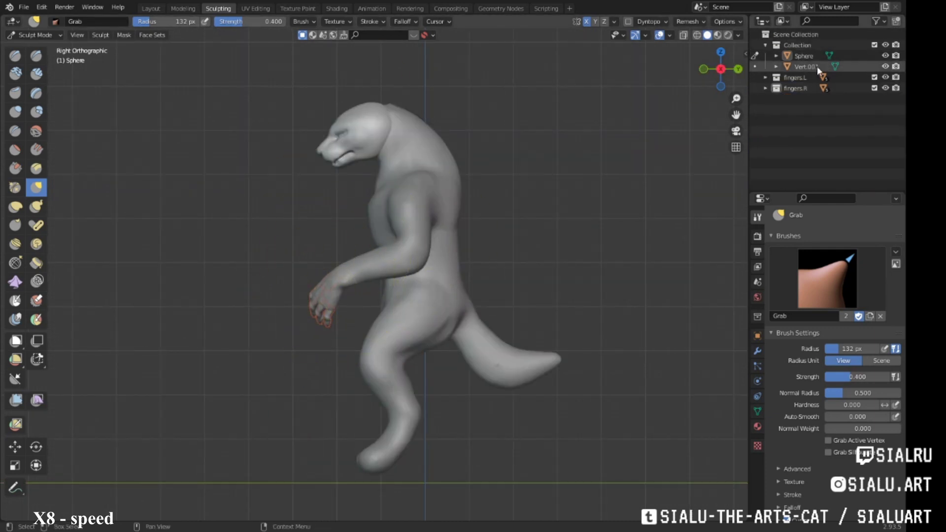
Step: Make the body mesh Vert.001 active and view the character from several angles
left_click(809, 66)
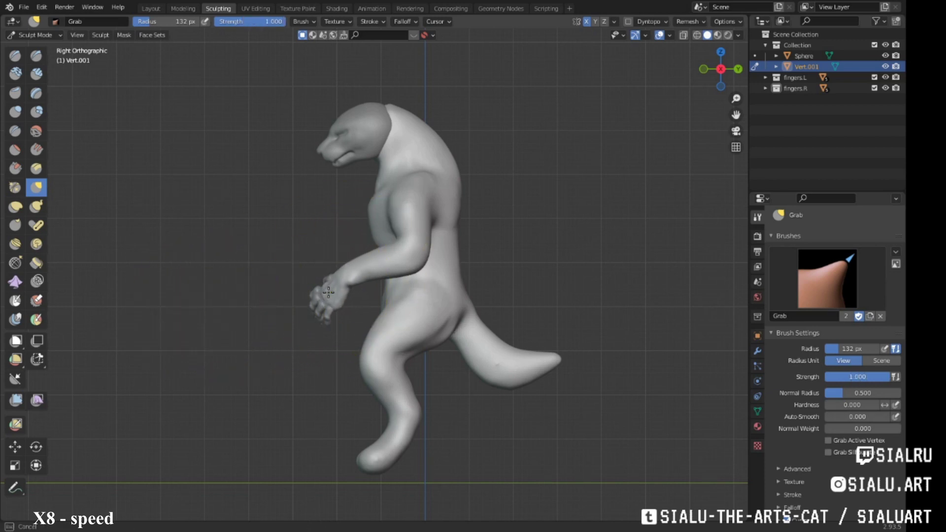
mouse_move(328, 292)
middle_mouse_down()
mouse_move(359, 296)
mouse_move(363, 239)
mouse_move(415, 261)
mouse_move(338, 307)
mouse_move(405, 221)
mouse_move(479, 165)
mouse_move(429, 222)
mouse_move(433, 237)
mouse_move(345, 231)
middle_mouse_up()
scroll(482, 160, "down", 2)
scroll(483, 158, "down", 3)
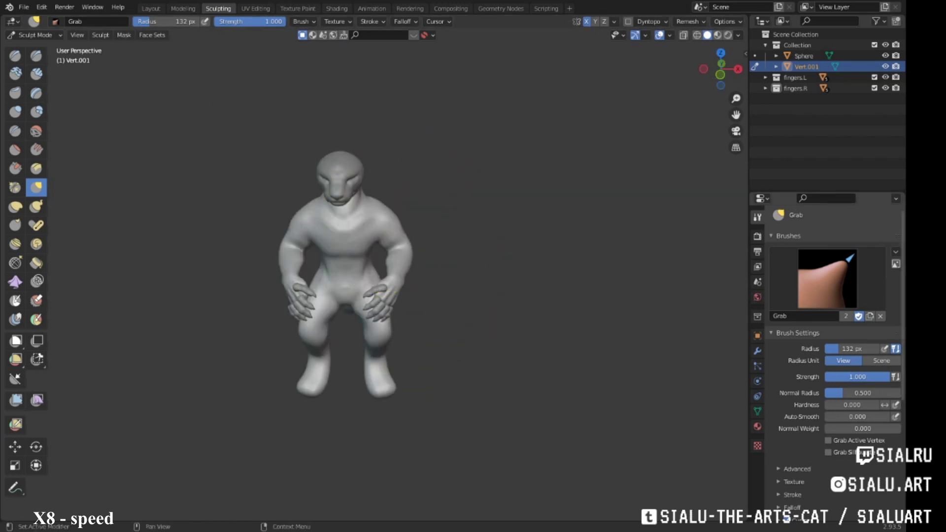
left_click(150, 8)
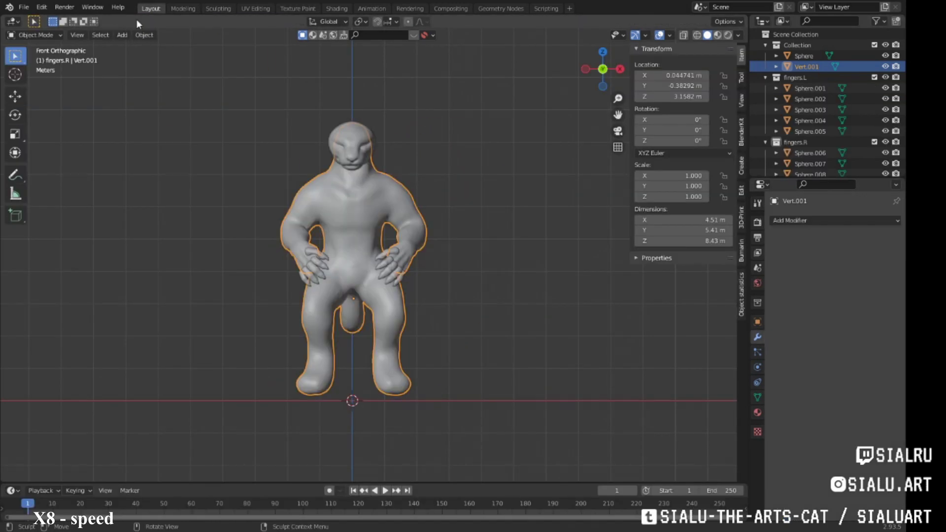
Step: Zoom in on the hips and hands and turn off the viewport overlays
middle_click_drag(345, 247, 406, 296)
scroll(406, 296, "up", 2)
mouse_move(250, 304)
middle_mouse_down()
mouse_move(288, 264)
mouse_move(435, 314)
mouse_move(473, 232)
mouse_move(366, 25)
middle_mouse_up()
key("Escape")
scroll(287, 264, "up", 4)
key("shift+alt+z")
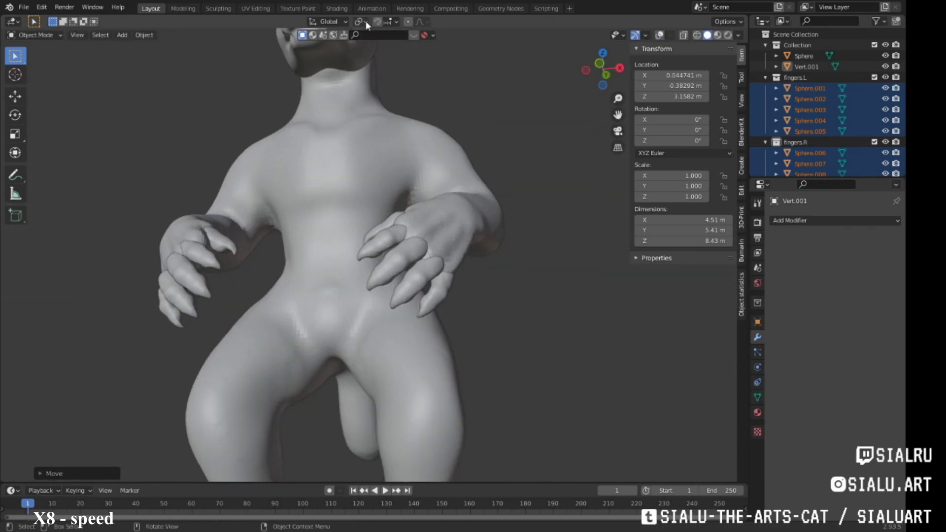
mouse_move(559, 348)
middle_mouse_down()
mouse_move(317, 295)
mouse_move(437, 317)
middle_mouse_up()
Step: Select the right-hand finger spheres, including Sphere.008 and Sphere.009, and start moving them
key("g")
key("y")
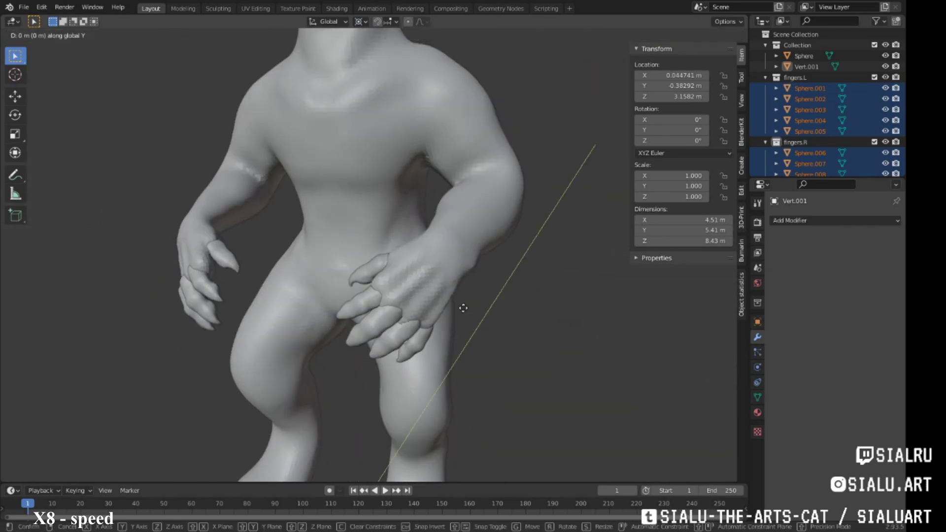
left_click(380, 312)
mouse_move(509, 280)
middle_mouse_down()
mouse_move(393, 289)
mouse_move(444, 229)
mouse_move(459, 328)
mouse_move(413, 262)
mouse_move(275, 252)
middle_mouse_up()
left_click(275, 251)
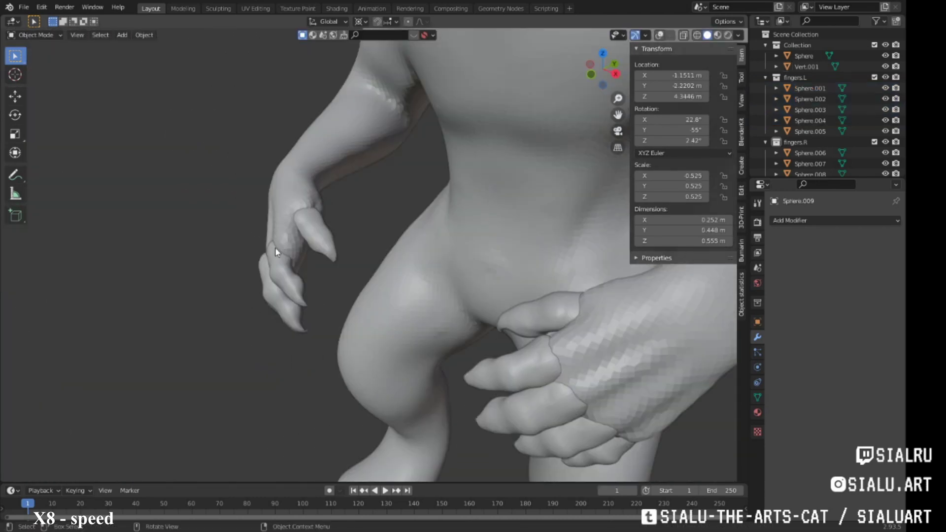
left_click(808, 174, "ctrl")
mouse_move(444, 295)
middle_mouse_down()
mouse_move(285, 332)
mouse_move(402, 269)
mouse_move(345, 286)
mouse_move(434, 266)
mouse_move(520, 223)
mouse_move(321, 249)
mouse_move(439, 249)
mouse_move(371, 244)
mouse_move(438, 218)
mouse_move(399, 238)
mouse_move(342, 330)
middle_mouse_up()
key("g")
left_click(304, 301)
Step: Duplicate the left-hand finger spheres and mirror the copies across global X
left_click(810, 88)
left_click(810, 131, "shift")
middle_click_drag(368, 197, 442, 293)
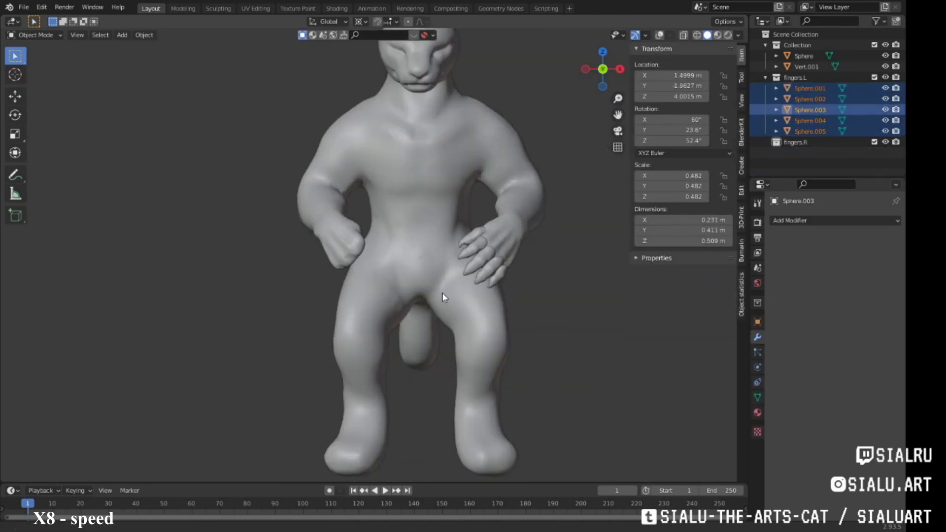
key("shift+d")
right_click(442, 294)
right_click(422, 239)
left_click(518, 253)
mouse_move(412, 252)
middle_mouse_down()
mouse_move(395, 250)
mouse_move(481, 165)
middle_mouse_up()
Step: Select the body mesh Vert.001 and inspect the arm, legs and hands in Sculpting
left_click(183, 9)
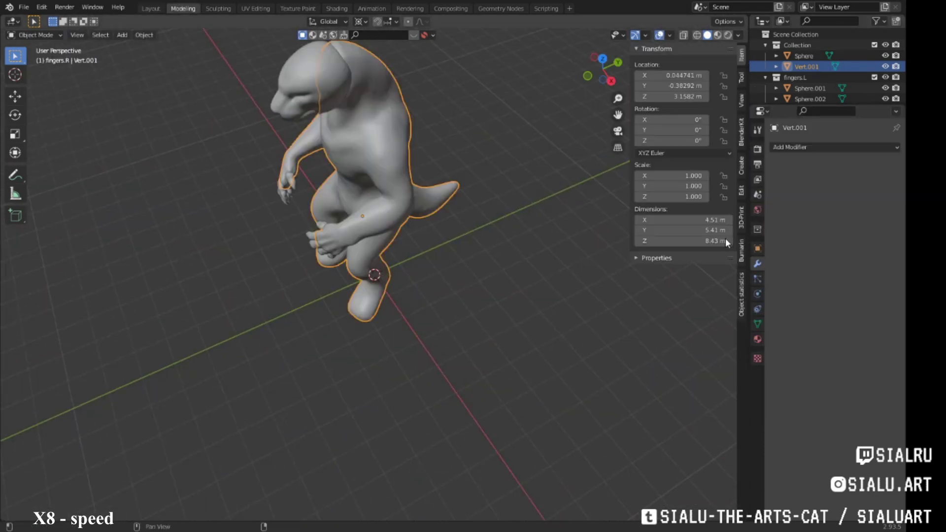
mouse_move(429, 207)
middle_mouse_down()
mouse_move(429, 151)
mouse_move(392, 303)
mouse_move(442, 217)
mouse_move(432, 190)
middle_mouse_up()
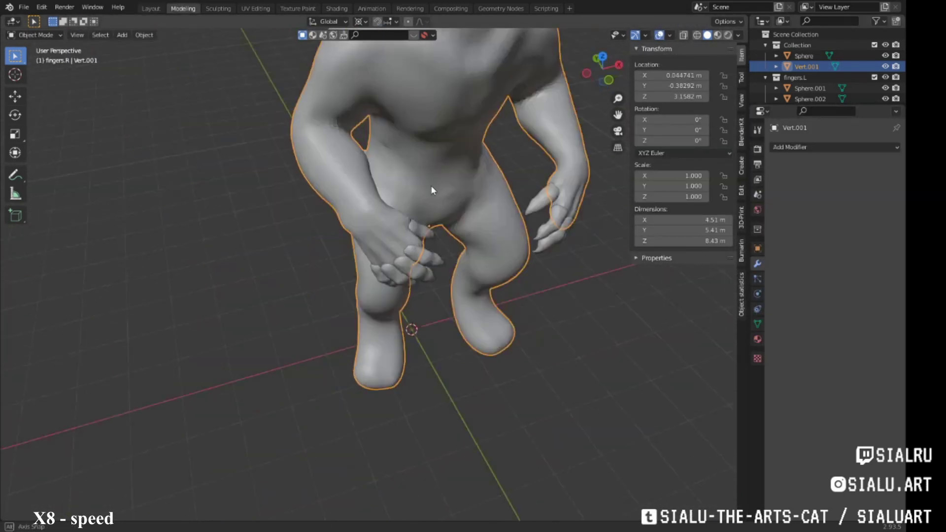
left_click(218, 8)
mouse_move(327, 250)
middle_mouse_down()
mouse_move(365, 276)
mouse_move(353, 216)
mouse_move(443, 243)
middle_mouse_up()
scroll(364, 276, "up", 3)
mouse_move(412, 306)
middle_mouse_down()
mouse_move(387, 338)
mouse_move(370, 269)
mouse_move(375, 207)
middle_mouse_up()
left_click(151, 8)
scroll(828, 108, "down", 3)
mouse_move(306, 197)
middle_mouse_down()
mouse_move(277, 213)
mouse_move(302, 239)
mouse_move(431, 200)
mouse_move(536, 209)
mouse_move(363, 217)
mouse_move(398, 191)
mouse_move(337, 281)
mouse_move(431, 184)
mouse_move(327, 232)
mouse_move(372, 204)
mouse_move(386, 245)
mouse_move(423, 240)
mouse_move(208, 265)
middle_mouse_up()
Step: Move the selected right-hand fingers into place against the thigh
key("g")
left_click(312, 228)
key("g")
left_click(536, 208)
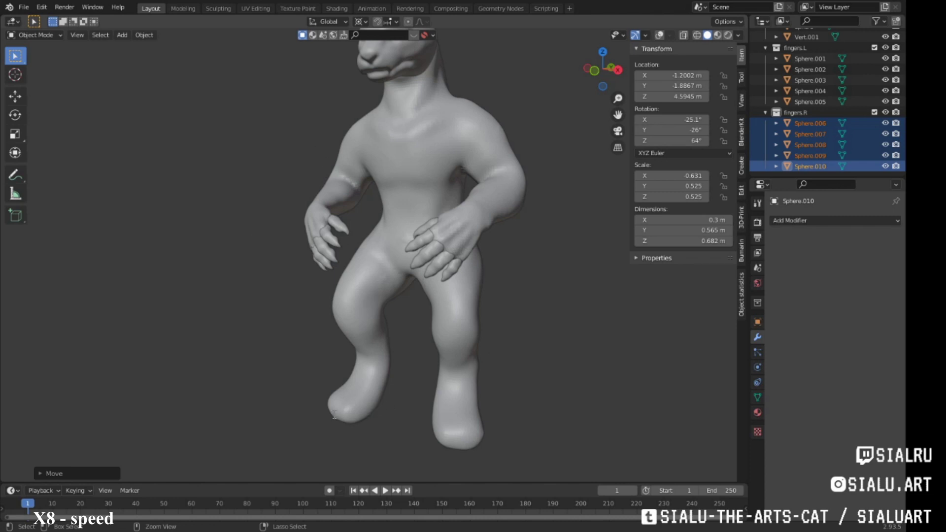
Step: Reselect the right-hand fingers and fine-tune their height on the thigh
mouse_move(345, 266)
middle_mouse_down()
mouse_move(430, 268)
mouse_move(308, 278)
mouse_move(340, 256)
mouse_move(517, 231)
mouse_move(376, 253)
mouse_move(475, 206)
mouse_move(528, 211)
mouse_move(444, 237)
mouse_move(508, 205)
mouse_move(473, 246)
mouse_move(486, 269)
mouse_move(409, 238)
mouse_move(494, 220)
middle_mouse_up()
scroll(430, 269, "up", 5)
left_click(308, 278)
left_click(340, 256, "shift")
key("g")
left_click(342, 237)
key("g")
left_click(448, 239)
key("g")
left_click(486, 269)
Step: Select the body mesh, orbit around the figure, and pick a finger to copy as a toe
scroll(409, 238, "down", 4)
left_click(384, 217)
middle_click_drag(384, 217, 447, 230)
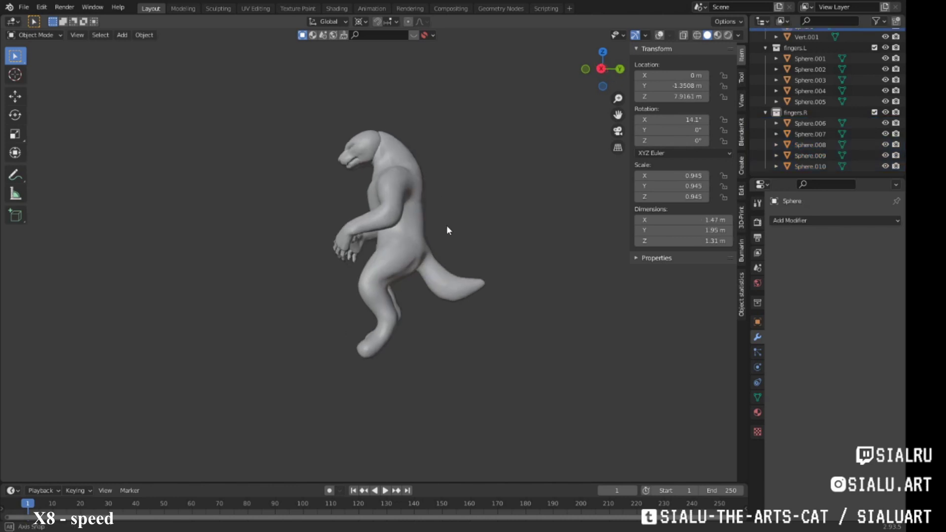
scroll(470, 225, "up", 2)
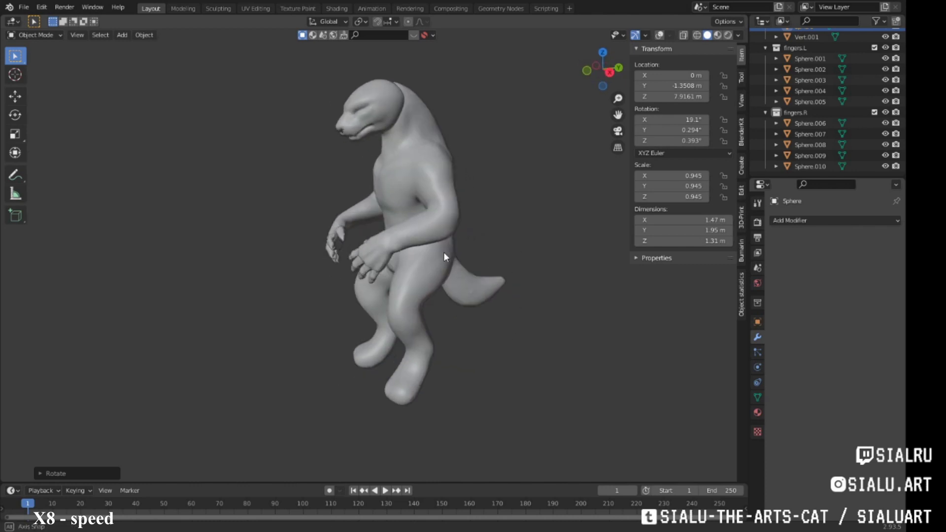
mouse_move(444, 253)
middle_mouse_down()
mouse_move(455, 282)
mouse_move(407, 211)
mouse_move(388, 209)
middle_mouse_up()
left_click(407, 211)
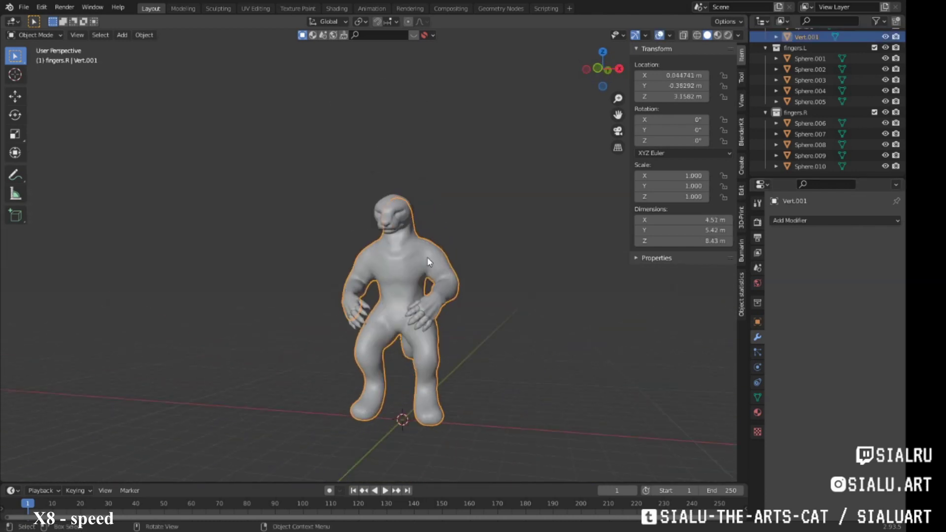
middle_click_drag(401, 298, 393, 249)
left_click(393, 250)
Step: Duplicate a finger as a new toe and position it near the feet
key("shift+d")
left_click(327, 380)
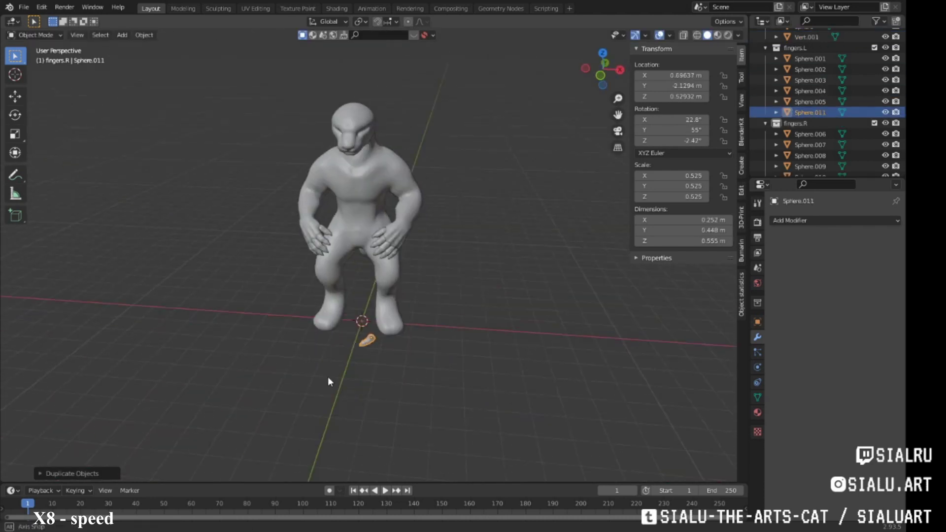
key("r")
middle_click_drag(327, 380, 647, 69)
scroll(400, 220, "up", 3)
key("KP_1")
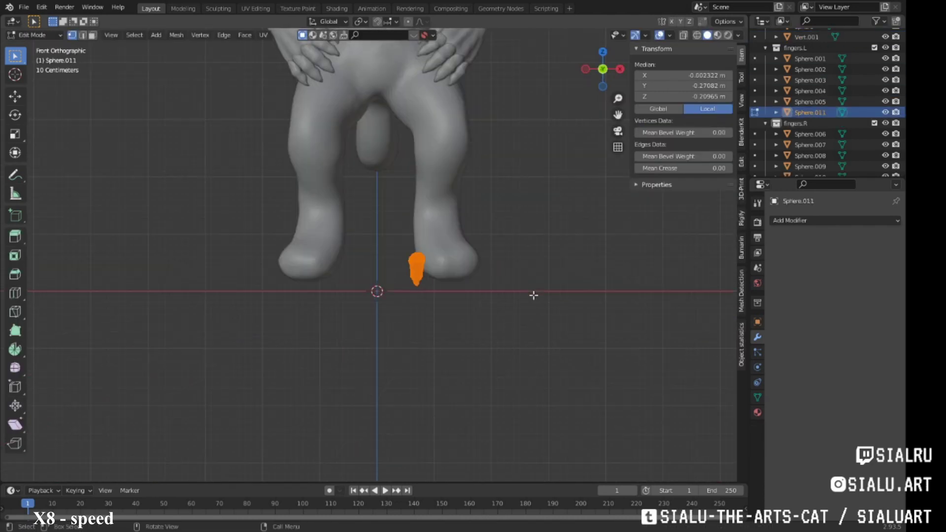
key("KP_3")
key("g")
Step: Sculpt the toe into a curved claw, then rotate and scale its mesh in Edit Mode
key("Tab")
scroll(400, 219, "up", 3)
left_click(218, 8)
middle_click_drag(345, 270, 375, 185, "shift")
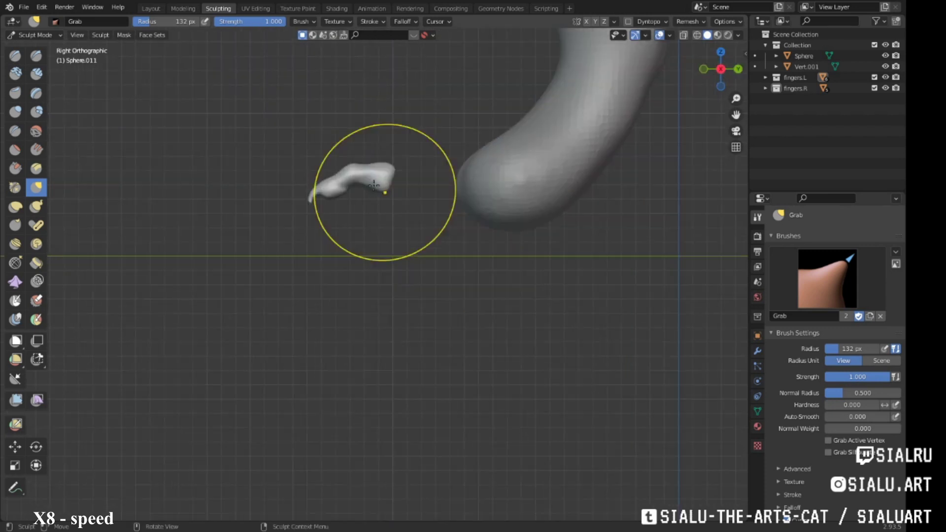
key("Tab")
key("r")
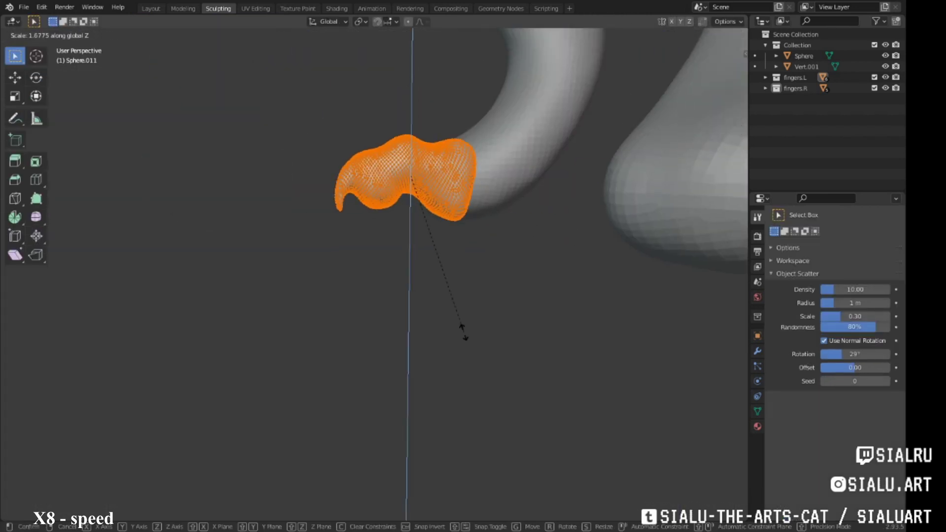
left_click(554, 238)
key("s")
left_click(588, 250)
middle_click_drag(591, 249, 444, 197)
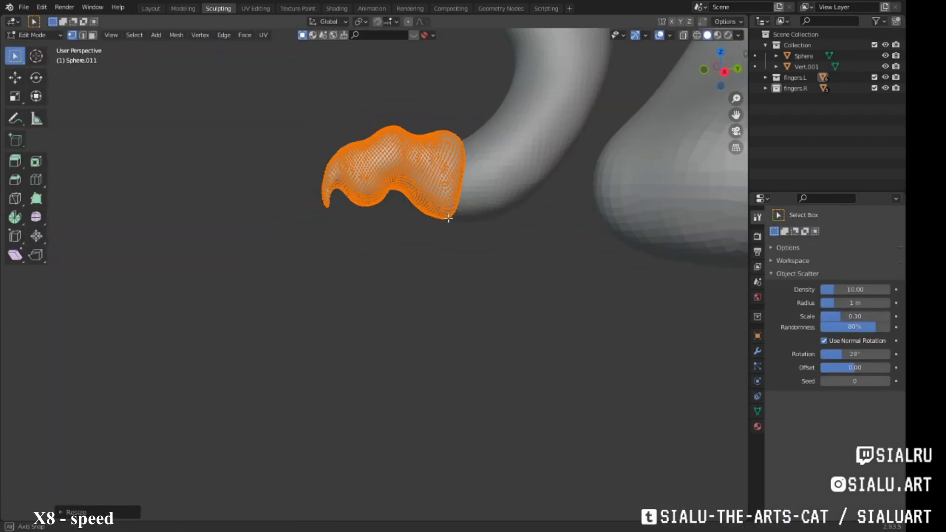
key("Tab")
Step: Move the claw toe onto the front of the foot
left_click(151, 8)
key("KP_3")
mouse_move(349, 240)
middle_mouse_down()
mouse_move(513, 300)
mouse_move(468, 285)
mouse_move(453, 245)
middle_mouse_up()
key("g")
left_click(469, 285)
key("KP_1")
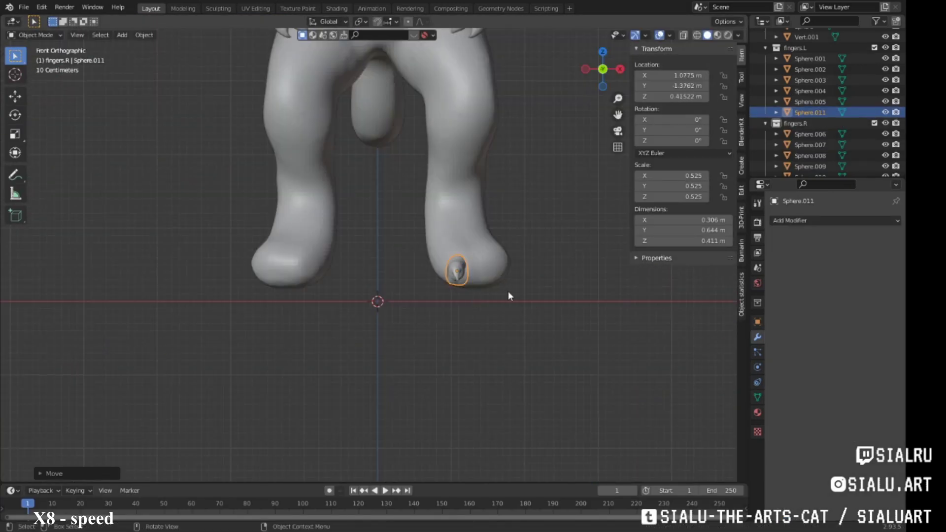
mouse_move(510, 295)
middle_mouse_down()
mouse_move(509, 264)
mouse_move(513, 317)
middle_mouse_up()
Step: Shrink the toe's mesh and set the toe copies along the foot
key("ctrl+KP_7")
key("Tab")
key("s")
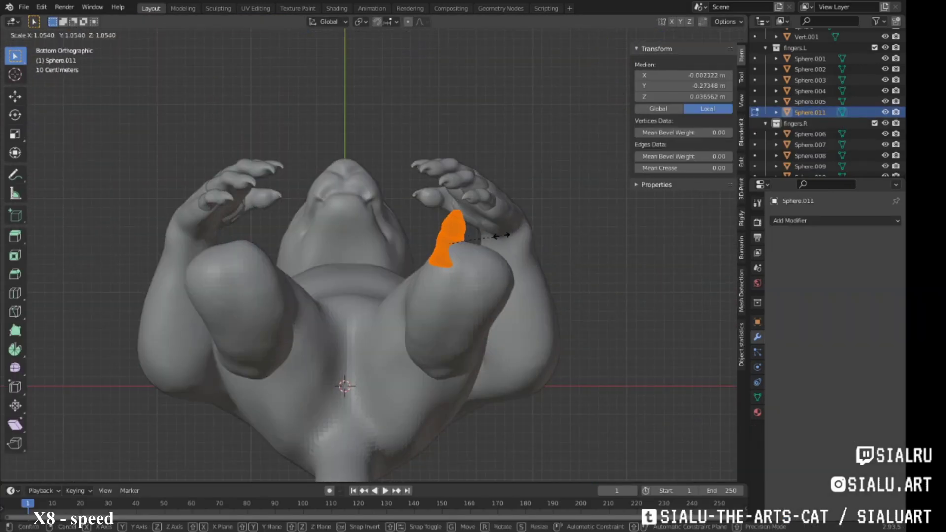
left_click(502, 236)
key("Tab")
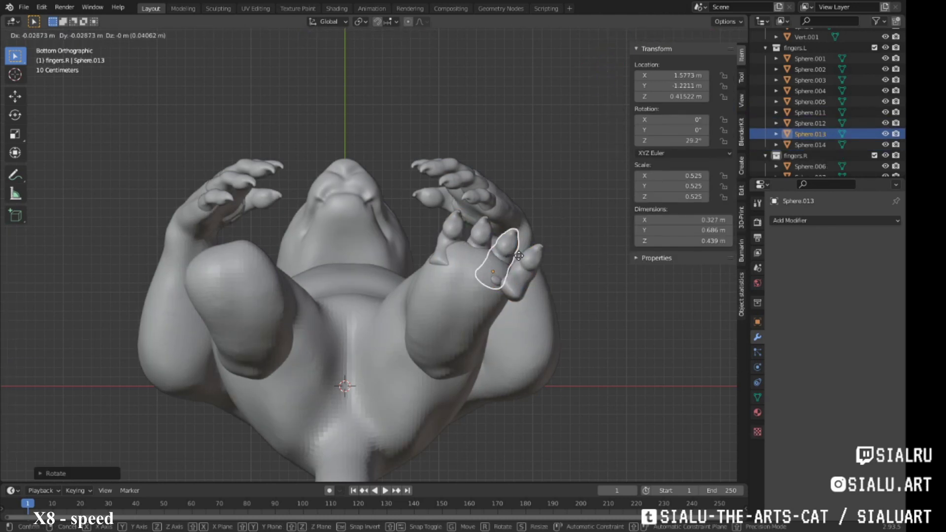
left_click(548, 264)
mouse_move(549, 264)
middle_mouse_down()
mouse_move(401, 271)
mouse_move(537, 269)
middle_mouse_up()
Step: Select the four toes and adjust the second toe's position
left_click_drag(537, 269, 409, 246, "shift")
middle_click_drag(367, 30, 433, 109)
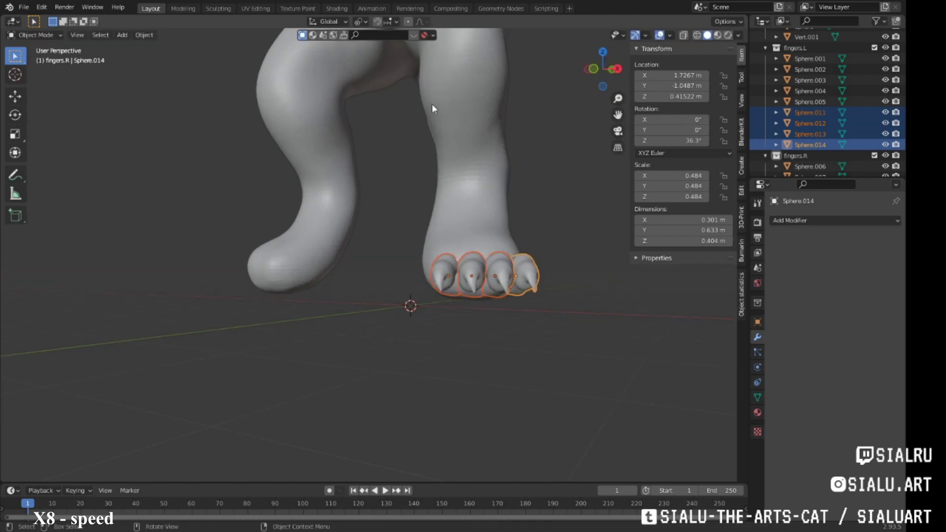
left_click(477, 277)
key("g")
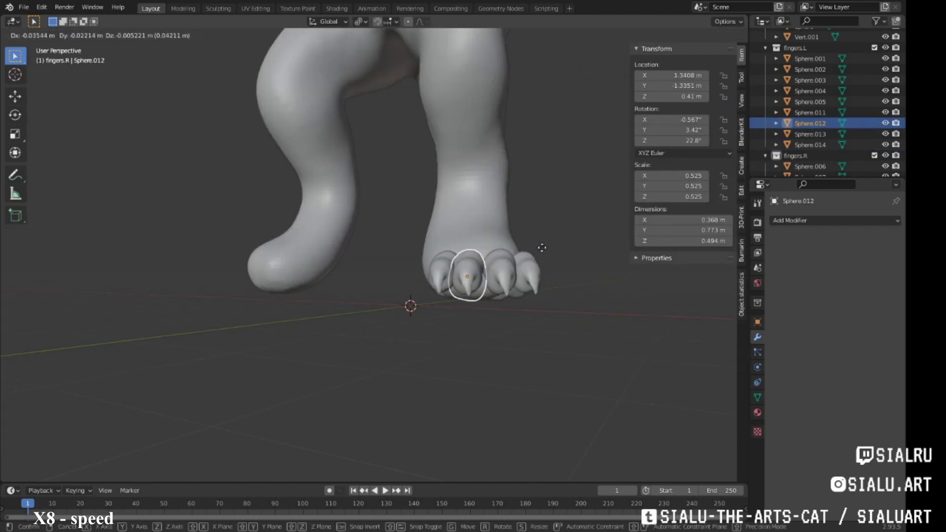
mouse_move(513, 276)
middle_mouse_down()
mouse_move(497, 271)
mouse_move(479, 282)
mouse_move(443, 257)
middle_mouse_up()
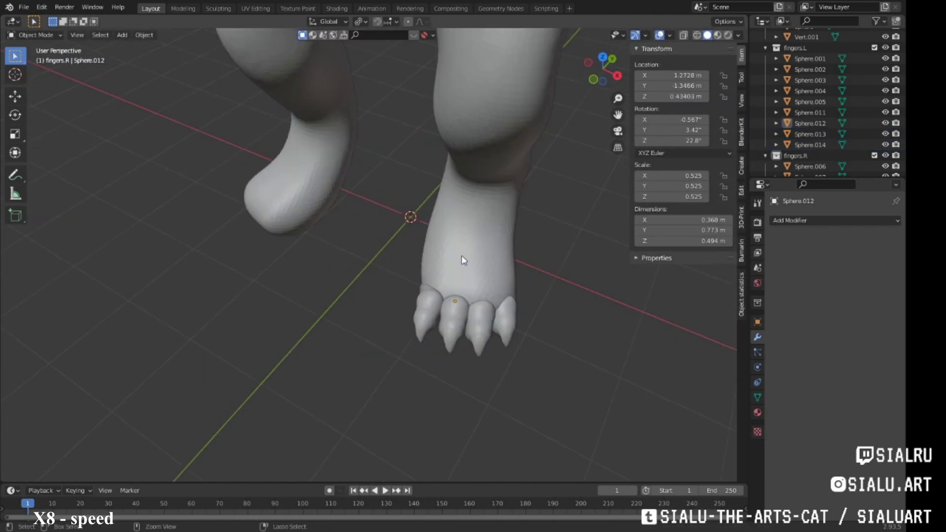
Step: Sharpen the toe claws into pointed tips with the Draw Sharp brush
left_click(218, 9)
mouse_move(493, 222)
middle_mouse_down()
mouse_move(256, 186)
mouse_move(221, 226)
mouse_move(517, 280)
mouse_move(502, 200)
mouse_move(321, 296)
mouse_move(228, 228)
mouse_move(321, 304)
mouse_move(375, 222)
mouse_move(395, 144)
mouse_move(419, 187)
mouse_move(434, 191)
mouse_move(345, 236)
mouse_move(432, 164)
mouse_move(321, 259)
mouse_move(454, 165)
middle_mouse_up()
left_click(36, 56)
key("shift+t")
left_click(36, 56)
mouse_move(36, 56)
middle_mouse_down()
mouse_move(370, 163)
mouse_move(397, 162)
mouse_move(402, 144)
middle_mouse_up()
left_click_drag(401, 143, 380, 147)
mouse_move(380, 148)
middle_mouse_down()
mouse_move(345, 173)
mouse_move(414, 194)
middle_mouse_up()
scroll(376, 217, "down", 3)
scroll(433, 264, "down", 3)
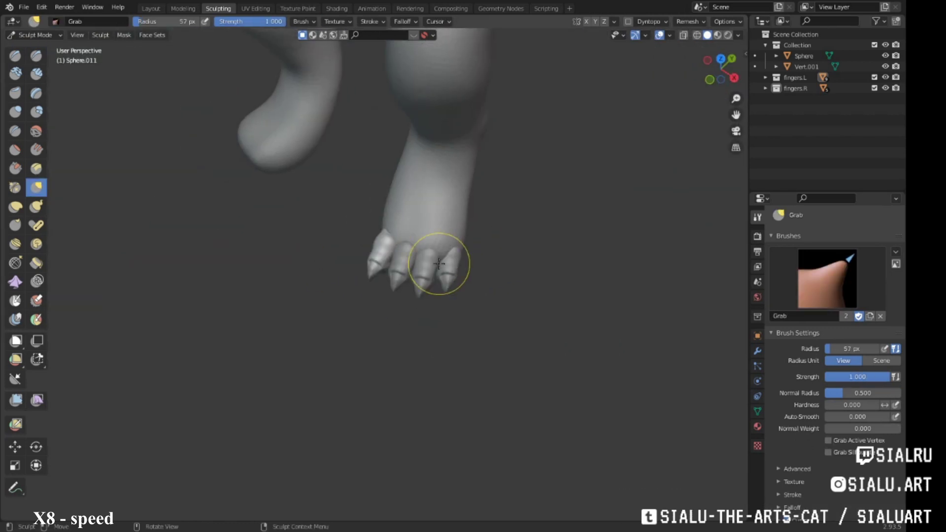
Step: Inspect the paw from below and nudge the selected toes into their final position
key("ctrl+Page_Up")
key("ctrl+Page_Up")
middle_click_drag(523, 330, 481, 203)
left_click(481, 203)
key("ctrl+KP_7")
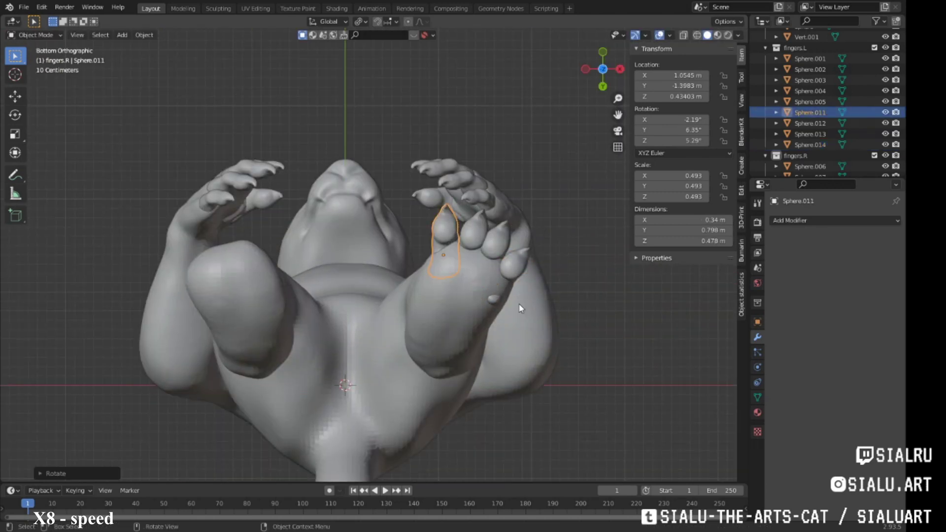
mouse_move(521, 308)
middle_mouse_down()
mouse_move(443, 256)
mouse_move(492, 295)
mouse_move(454, 347)
mouse_move(382, 211)
mouse_move(431, 261)
mouse_move(296, 148)
mouse_move(246, 123)
middle_mouse_up()
key("ctrl+Page_Down")
left_click(158, 12)
key("g")
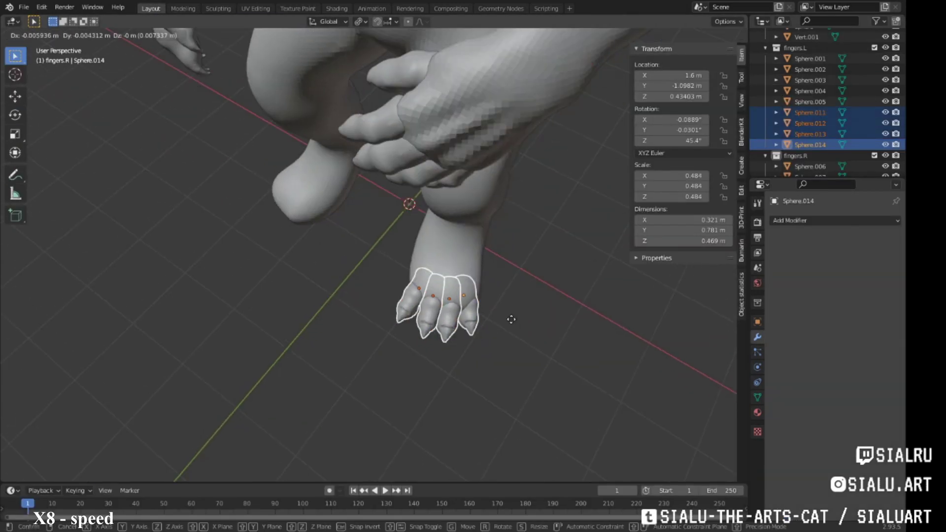
left_click(551, 250)
mouse_move(551, 250)
middle_mouse_down()
mouse_move(474, 282)
mouse_move(409, 226)
mouse_move(363, 247)
middle_mouse_up()
middle_click_drag(398, 176, 408, 312)
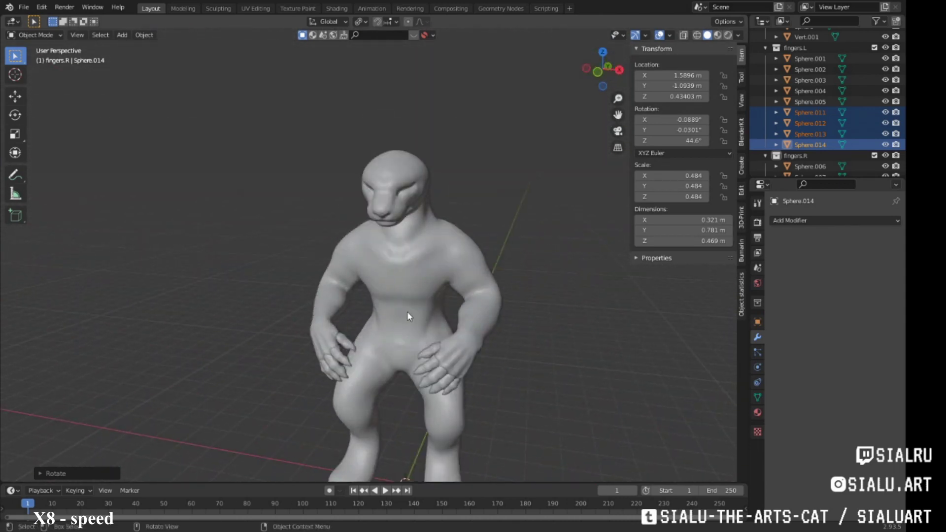
Step: Select the body mesh Vert.001 in the Sculpting workspace
mouse_move(407, 217)
middle_mouse_down()
mouse_move(345, 221)
mouse_move(418, 199)
mouse_move(432, 215)
middle_mouse_up()
left_click(219, 8)
left_click(806, 66)
mouse_move(443, 246)
middle_mouse_down()
mouse_move(391, 275)
mouse_move(401, 222)
mouse_move(433, 285)
mouse_move(403, 289)
mouse_move(454, 247)
middle_mouse_up()
scroll(411, 248, "up", 2)
Step: Build up Clay Strips on the chest and torso, then shape the body with Grab
key("c")
scroll(454, 247, "up", 3)
mouse_move(458, 179)
middle_mouse_down()
mouse_move(439, 220)
mouse_move(428, 200)
mouse_move(384, 198)
mouse_move(432, 223)
mouse_move(496, 188)
mouse_move(509, 228)
mouse_move(383, 213)
mouse_move(344, 224)
mouse_move(420, 229)
middle_mouse_up()
scroll(345, 224, "up", 3)
scroll(420, 228, "down", 5)
middle_click_drag(412, 323, 462, 351)
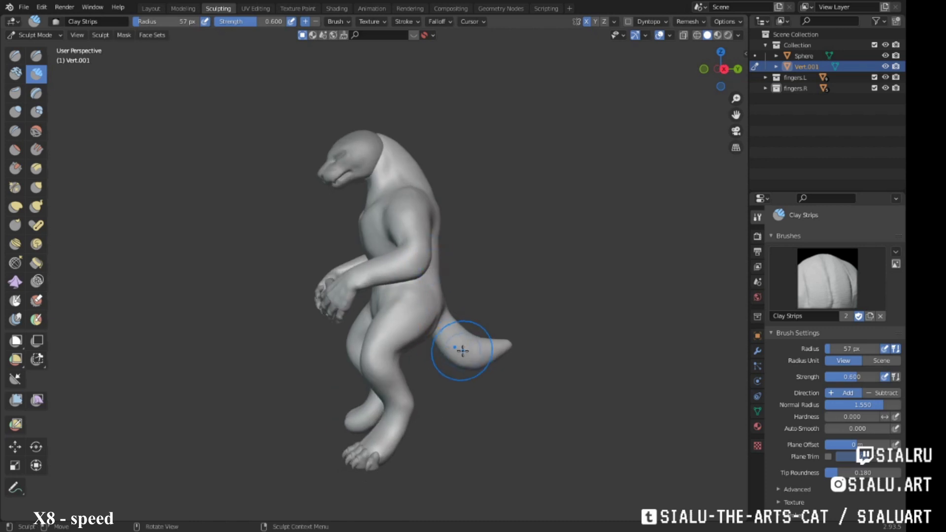
mouse_move(421, 311)
middle_mouse_down()
mouse_move(476, 247)
mouse_move(428, 241)
middle_mouse_up()
key("g")
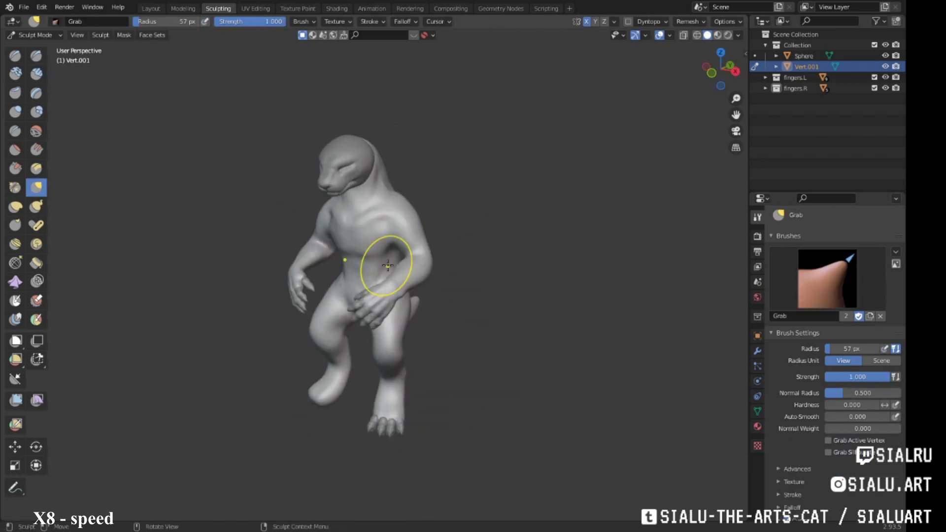
middle_click_drag(388, 266, 353, 236)
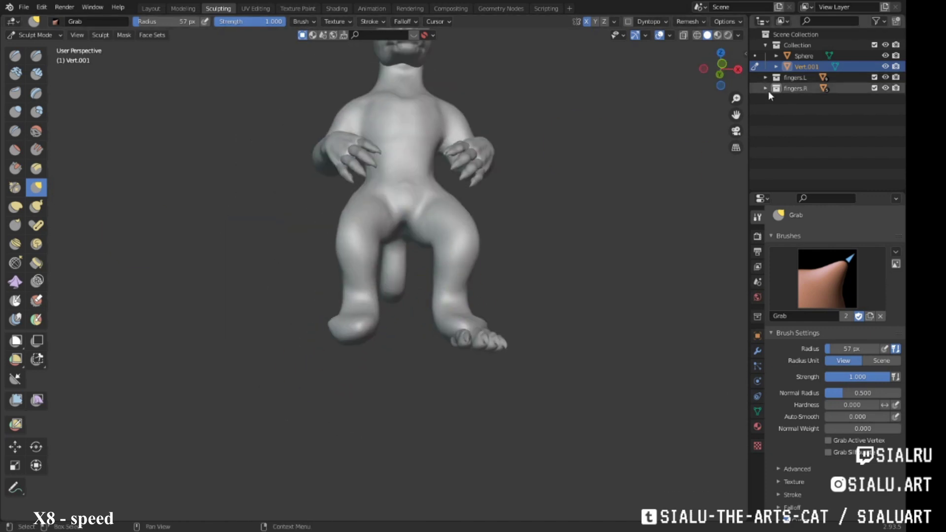
Step: Create a new toes.L collection in the Outliner and collapse the finger collections
left_click_drag(828, 192, 828, 245)
right_click(770, 209)
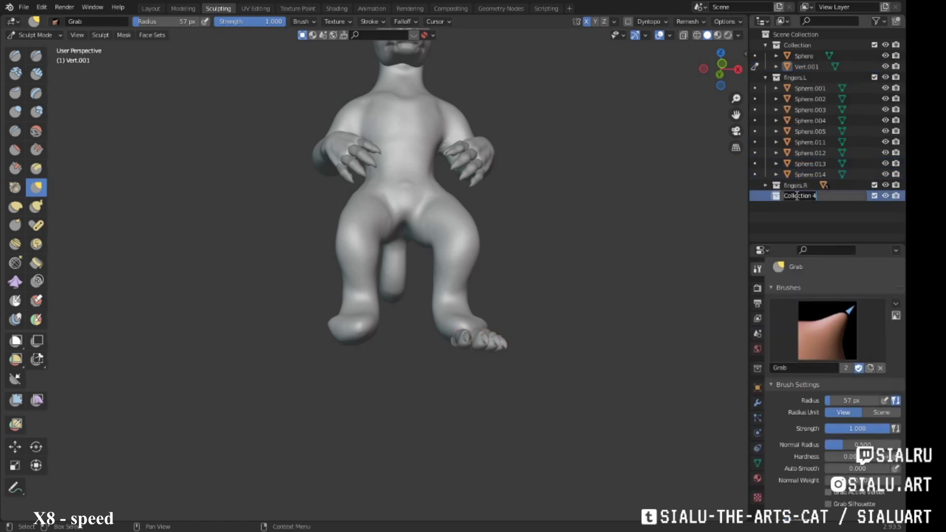
left_click(766, 152)
left_click(765, 78)
Step: Add Clay Strips ridges across the feet and legs
middle_click_drag(443, 247, 295, 327)
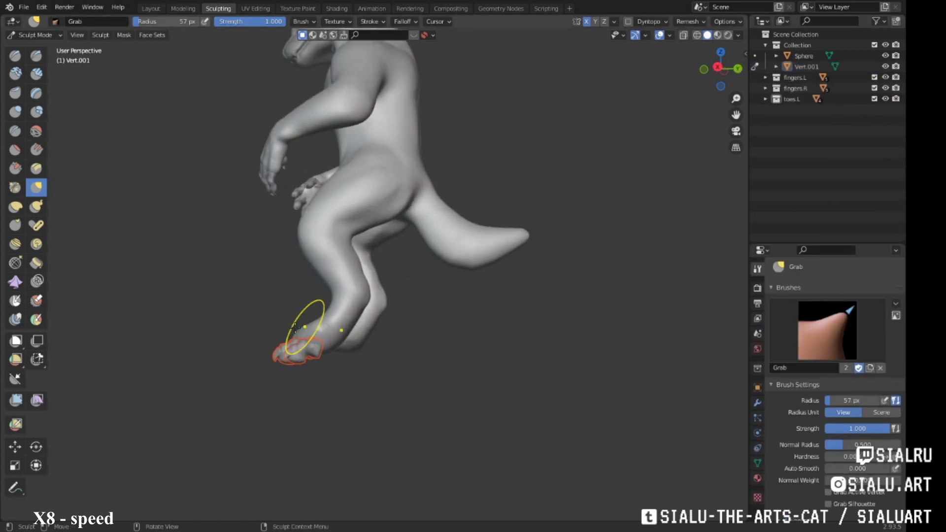
mouse_move(449, 350)
middle_mouse_down()
mouse_move(301, 194)
mouse_move(391, 338)
mouse_move(395, 306)
mouse_move(385, 321)
middle_mouse_up()
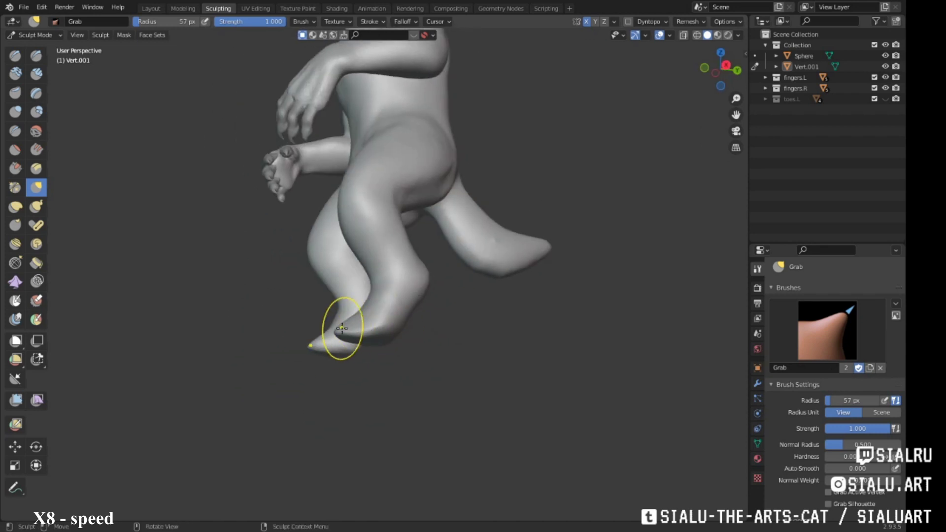
left_click(36, 73)
mouse_move(345, 295)
middle_mouse_down()
mouse_move(468, 376)
mouse_move(380, 325)
middle_mouse_up()
mouse_move(345, 231)
middle_mouse_down()
mouse_move(359, 281)
mouse_move(258, 301)
mouse_move(374, 307)
middle_mouse_up()
Step: Select the toe objects in Layout and move the outermost toe into place
left_click(151, 9)
left_click(776, 116)
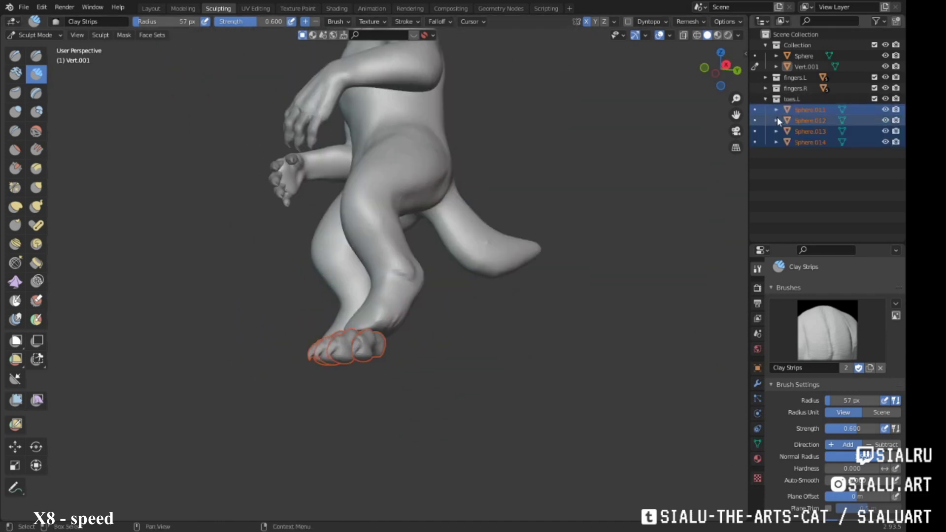
middle_click_drag(375, 246, 449, 205)
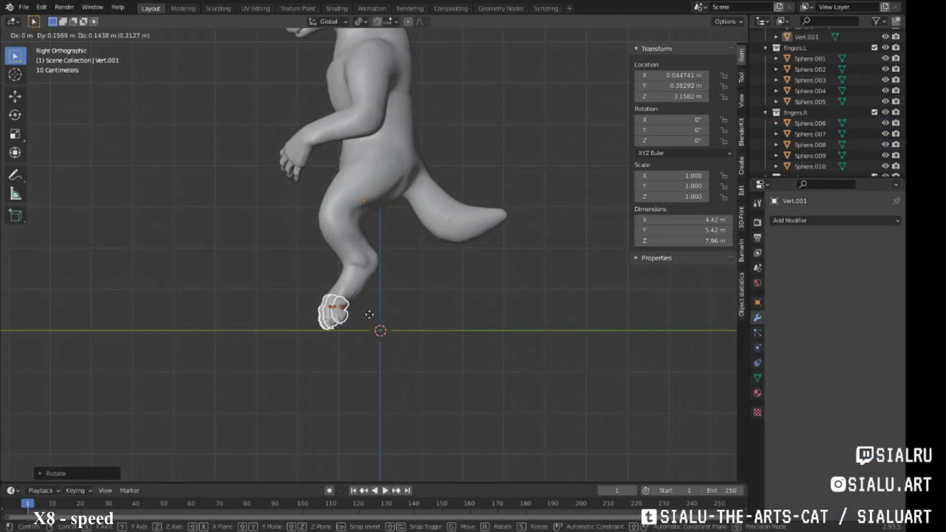
mouse_move(369, 314)
middle_mouse_down()
mouse_move(495, 310)
mouse_move(376, 277)
mouse_move(433, 271)
middle_mouse_up()
left_click(405, 280)
key("g")
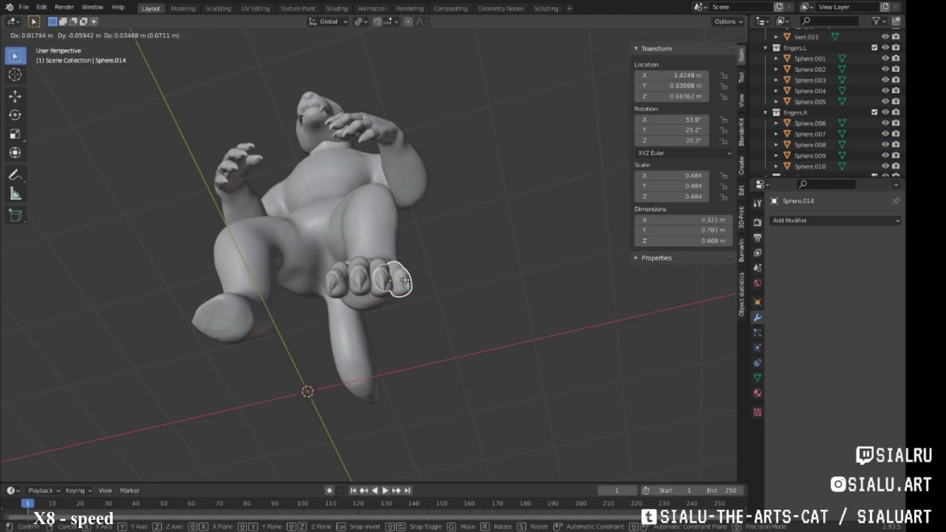
left_click(372, 282)
mouse_move(373, 283)
middle_mouse_down()
mouse_move(423, 316)
mouse_move(456, 317)
mouse_move(387, 345)
mouse_move(378, 329)
middle_mouse_up()
Step: Return to sculpting the body with the view framed on the legs and feet
left_click(378, 328)
key("ctrl+Page_Down")
key("ctrl+Page_Down")
scroll(396, 336, "up", 3)
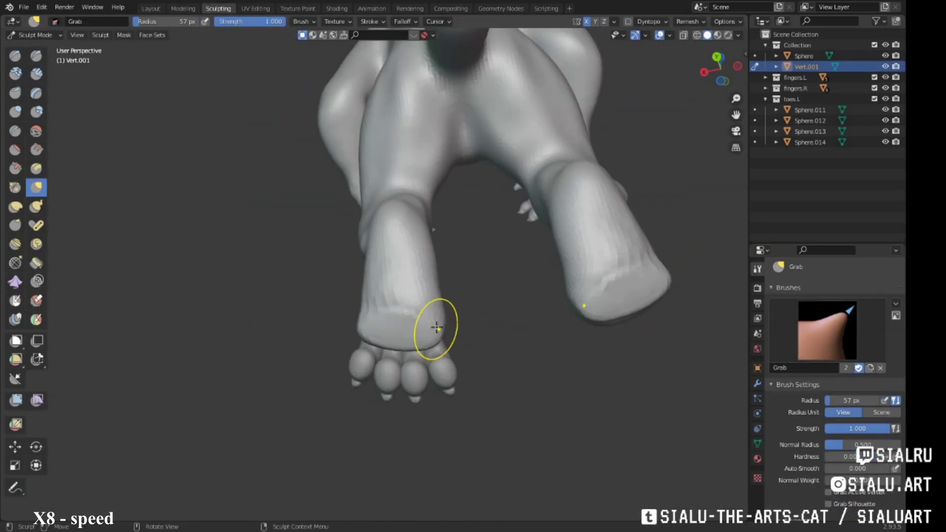
mouse_move(437, 328)
middle_mouse_down()
mouse_move(344, 338)
mouse_move(380, 337)
mouse_move(359, 328)
mouse_move(408, 334)
mouse_move(408, 254)
mouse_move(409, 337)
mouse_move(364, 295)
mouse_move(401, 306)
mouse_move(441, 271)
mouse_move(378, 348)
mouse_move(390, 292)
mouse_move(405, 312)
mouse_move(434, 253)
mouse_move(359, 355)
mouse_move(349, 306)
mouse_move(367, 281)
mouse_move(342, 344)
mouse_move(380, 355)
mouse_move(327, 306)
mouse_move(408, 296)
mouse_move(403, 344)
mouse_move(432, 302)
mouse_move(407, 245)
mouse_move(401, 331)
mouse_move(369, 327)
mouse_move(359, 393)
mouse_move(376, 332)
mouse_move(302, 328)
middle_mouse_up()
Step: Define the toes with the Clay Strips, Draw Sharp and Grab brushes
left_click(36, 74)
scroll(272, 363, "up", 4)
scroll(339, 356, "down", 4)
left_click(36, 55)
key("g")
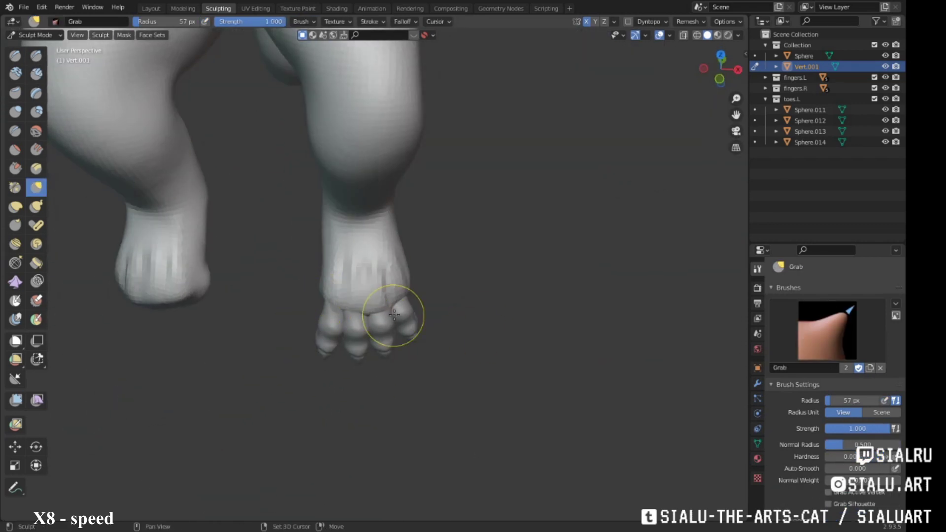
scroll(395, 317, "up", 3)
mouse_move(394, 317)
middle_mouse_down()
mouse_move(422, 269)
mouse_move(383, 283)
middle_mouse_up()
scroll(423, 269, "down", 3)
Step: Build up clay on the bent leg, belly, lower back and hip with Clay Strips
key("c")
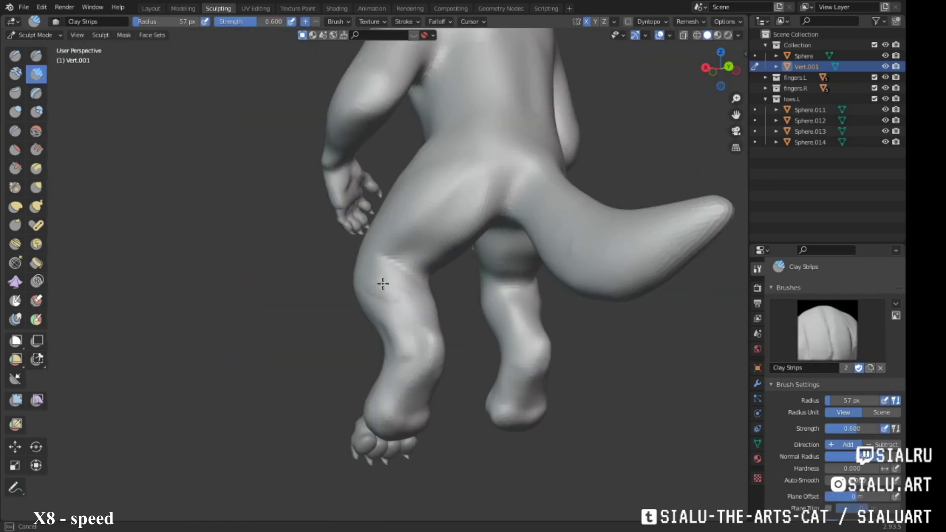
scroll(383, 283, "up", 3)
mouse_move(440, 288)
middle_mouse_down()
mouse_move(437, 321)
mouse_move(339, 306)
mouse_move(377, 315)
mouse_move(332, 277)
mouse_move(447, 296)
mouse_move(444, 260)
middle_mouse_up()
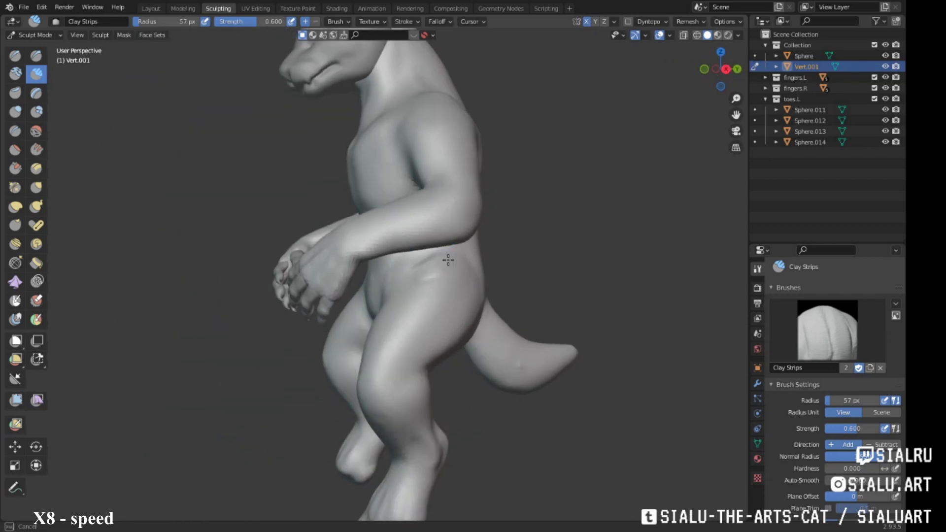
scroll(463, 323, "up", 2)
mouse_move(464, 324)
middle_mouse_down()
mouse_move(374, 306)
mouse_move(332, 321)
mouse_move(351, 286)
mouse_move(380, 295)
mouse_move(386, 280)
mouse_move(412, 338)
mouse_move(432, 317)
mouse_move(379, 332)
mouse_move(423, 306)
mouse_move(422, 342)
mouse_move(433, 321)
mouse_move(454, 324)
mouse_move(397, 249)
mouse_move(380, 311)
mouse_move(367, 232)
mouse_move(350, 294)
mouse_move(441, 309)
mouse_move(412, 380)
mouse_move(405, 320)
middle_mouse_up()
scroll(432, 317, "up", 2)
scroll(423, 342, "down", 2)
scroll(454, 324, "up", 2)
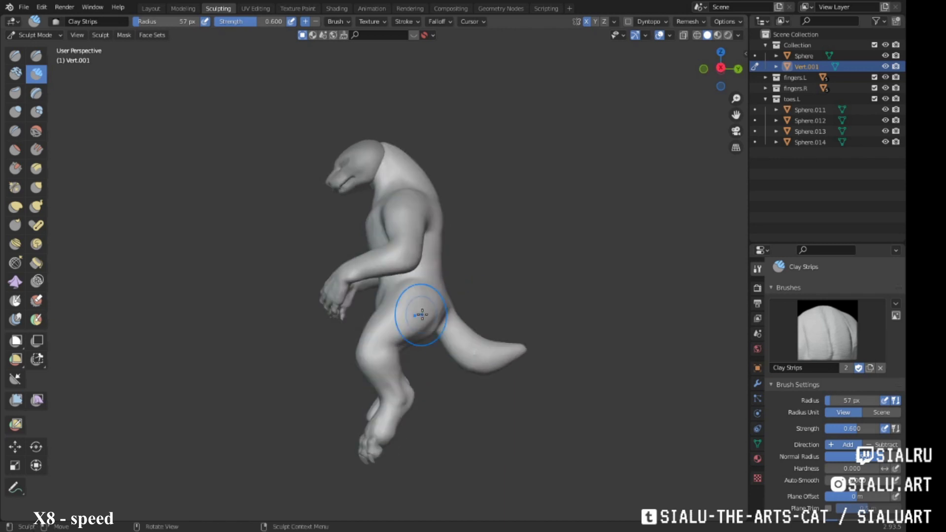
Step: Mask the lower body and Pose-brush the torso and head upright
left_click(16, 341)
left_click(37, 225)
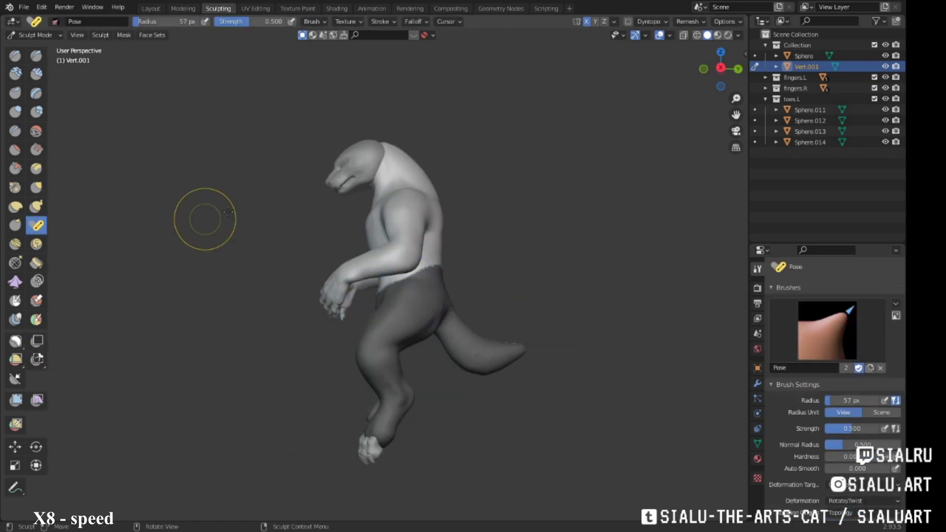
key("r")
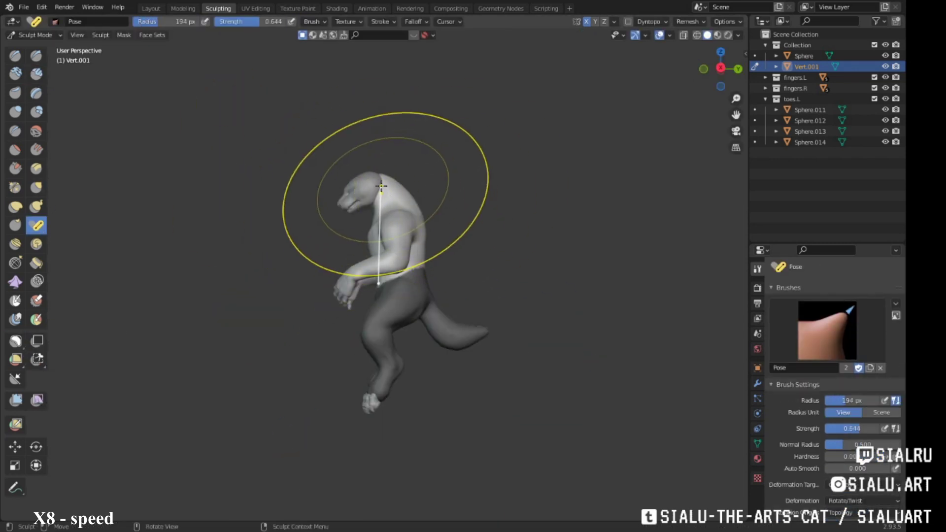
left_click_drag(382, 186, 376, 131)
scroll(376, 131, "down", 3)
scroll(376, 131, "up", 4)
mouse_move(376, 131)
middle_mouse_down()
mouse_move(486, 186)
mouse_move(391, 215)
mouse_move(370, 205)
mouse_move(363, 217)
mouse_move(418, 241)
middle_mouse_up()
Step: Move and tilt the head Sphere onto the neck in side orthographic view
mouse_move(83, 121)
middle_mouse_down()
mouse_move(364, 201)
mouse_move(334, 243)
mouse_move(364, 207)
middle_mouse_up()
scroll(378, 179, "up", 5)
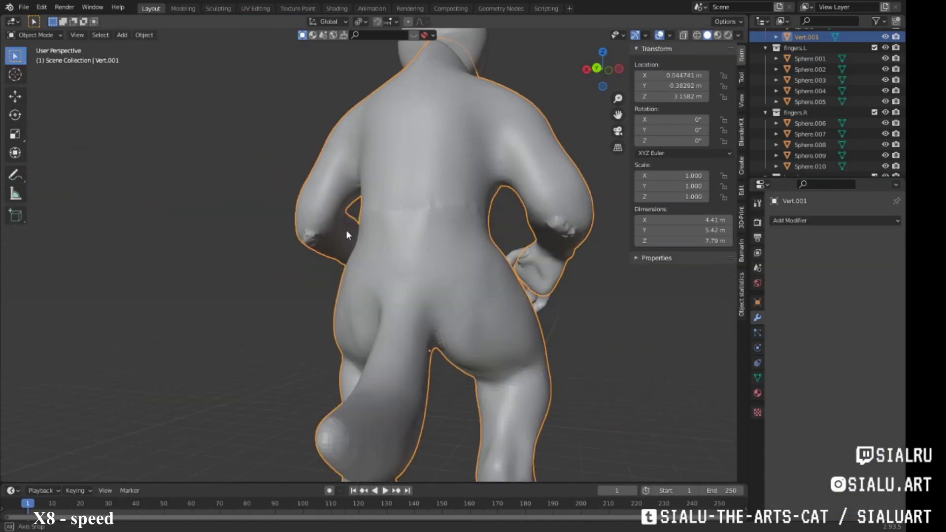
key("KP_3")
key("g")
left_click(389, 261)
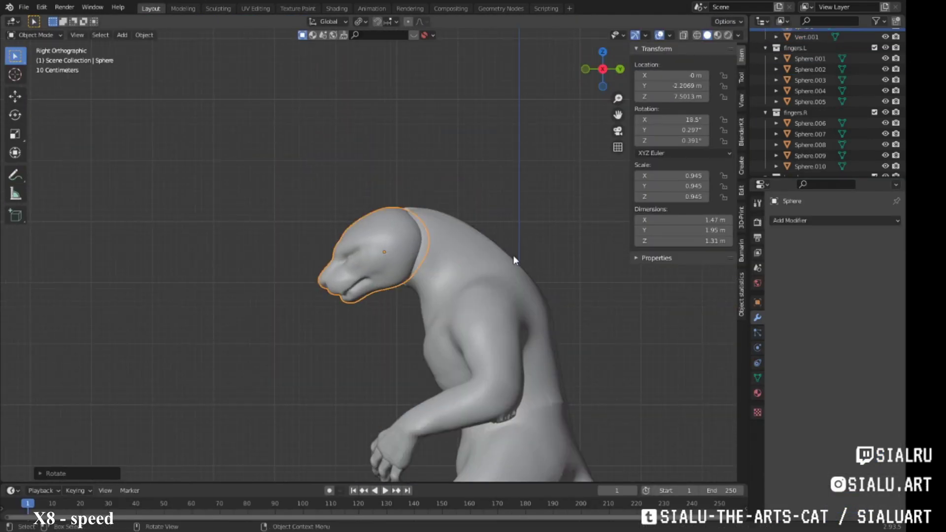
mouse_move(514, 259)
middle_mouse_down()
mouse_move(498, 241)
mouse_move(446, 274)
middle_mouse_up()
middle_click_drag(493, 188, 409, 238)
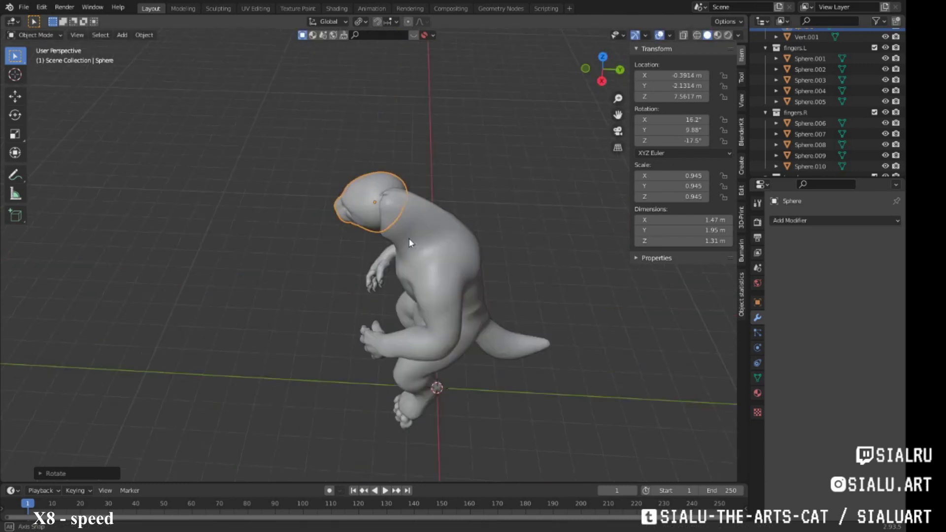
Step: Add Clay Strips strokes along the neck of the body mesh
left_click(218, 9)
right_click(318, 308)
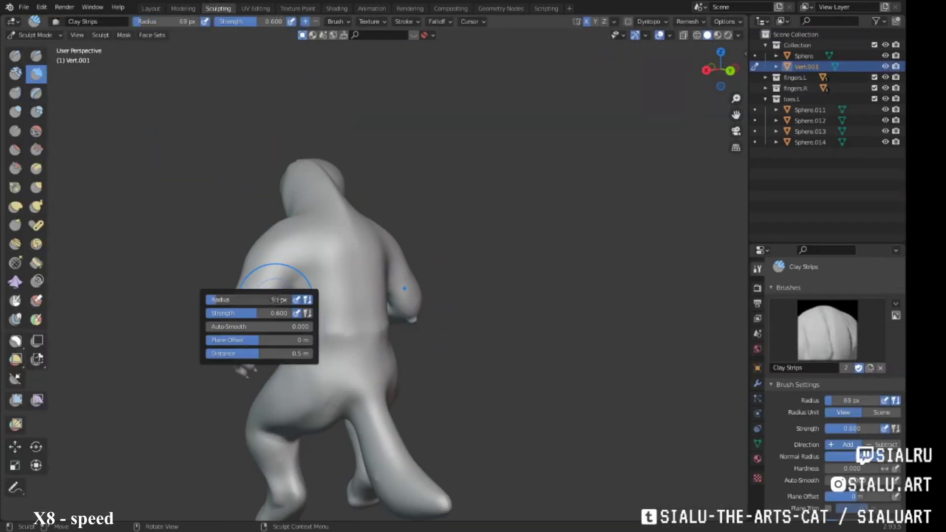
mouse_move(276, 300)
middle_mouse_down()
mouse_move(355, 327)
mouse_move(394, 312)
middle_mouse_up()
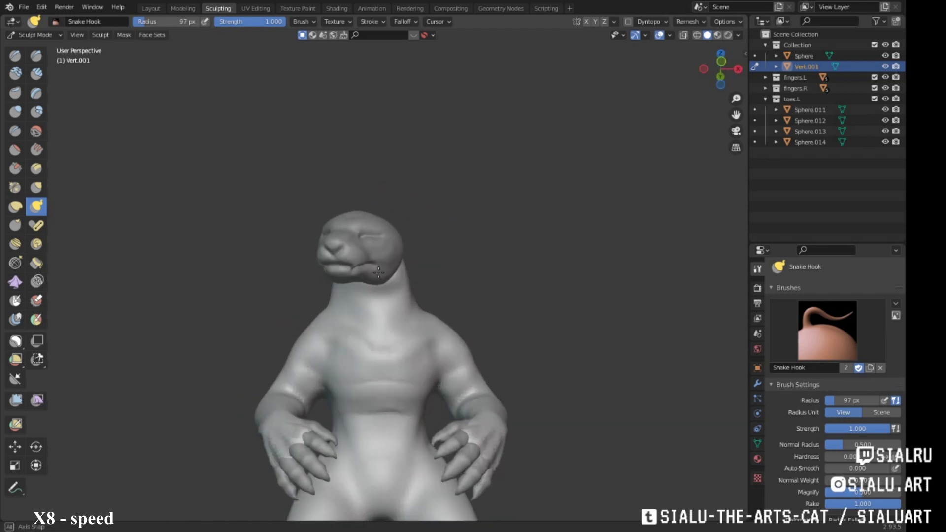
key("c")
middle_click_drag(378, 271, 292, 308)
mouse_move(388, 285)
middle_mouse_down()
mouse_move(338, 190)
mouse_move(363, 285)
middle_mouse_up()
left_click_drag(363, 285, 465, 296)
Step: Review the neck from back and front, then select the head object in Layout
scroll(475, 249, "up", 3)
scroll(475, 249, "down", 3)
mouse_move(474, 250)
middle_mouse_down()
mouse_move(328, 268)
mouse_move(376, 225)
middle_mouse_up()
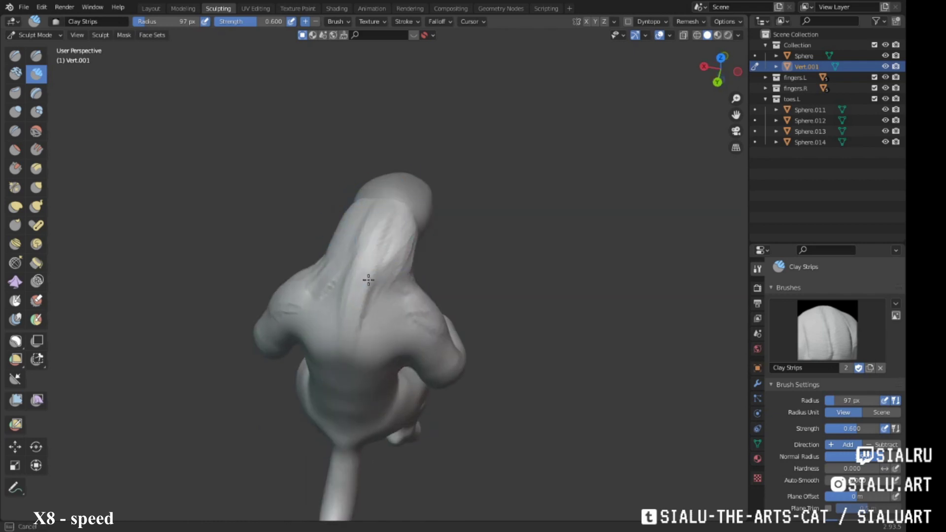
mouse_move(399, 263)
middle_mouse_down()
mouse_move(360, 211)
mouse_move(374, 281)
mouse_move(424, 308)
mouse_move(318, 176)
middle_mouse_up()
scroll(361, 218, "up", 3)
scroll(424, 308, "down", 4)
left_click(151, 9)
left_click(365, 222)
Step: Nudge the head object and return to sculpting the body
key("g")
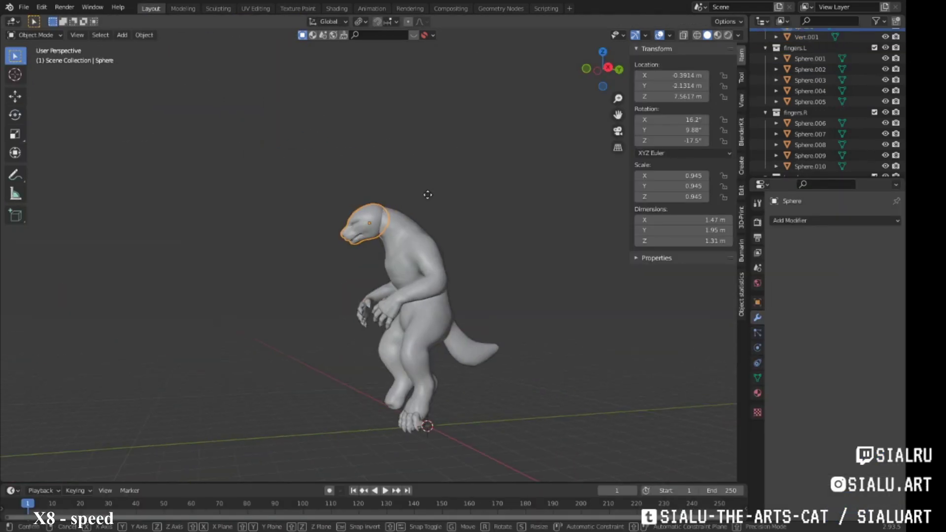
left_click(218, 9)
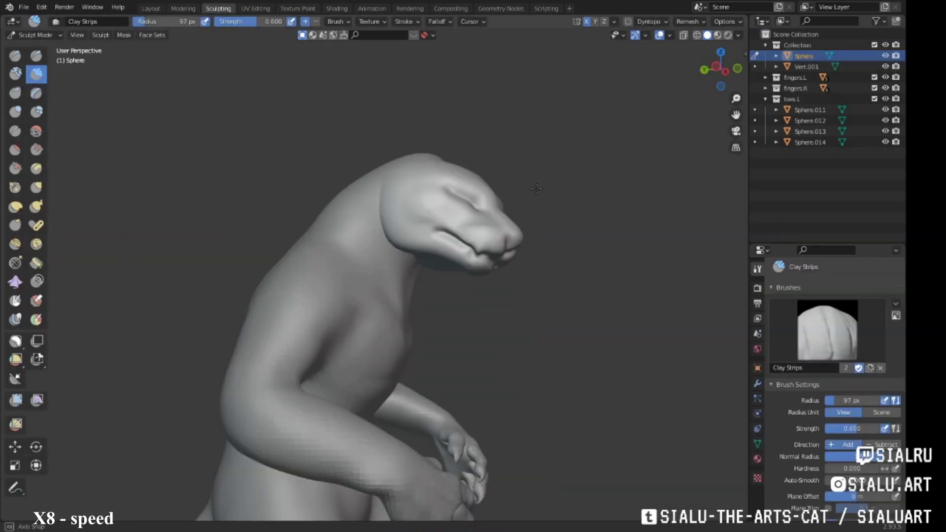
mouse_move(344, 221)
middle_mouse_down()
mouse_move(338, 218)
mouse_move(358, 329)
mouse_move(422, 272)
mouse_move(397, 256)
mouse_move(376, 220)
mouse_move(386, 301)
mouse_move(423, 370)
mouse_move(433, 331)
mouse_move(393, 353)
mouse_move(420, 385)
middle_mouse_up()
scroll(422, 273, "up", 3)
scroll(386, 301, "down", 2)
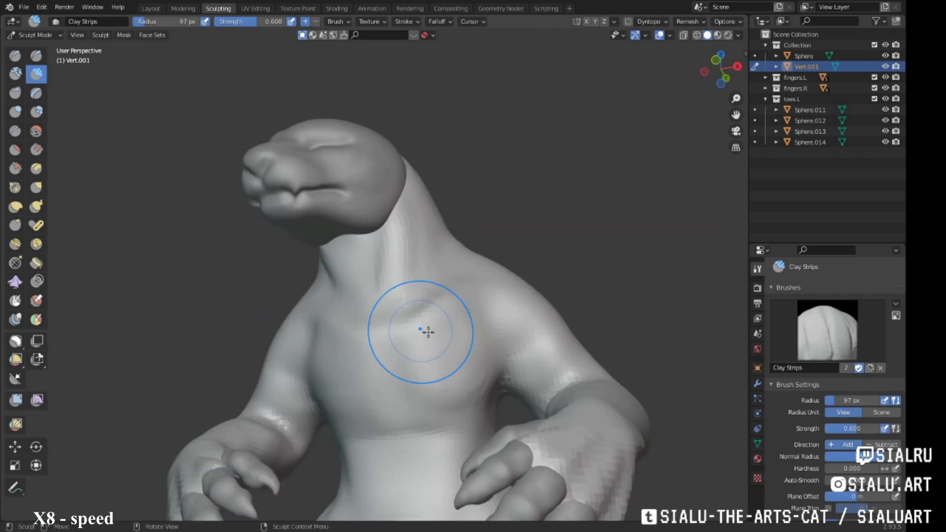
Step: Sculpt the head, neck, chest and arms with Clay Strips
middle_click_drag(427, 332, 704, 28)
mouse_move(527, 290)
middle_mouse_down()
mouse_move(465, 317)
mouse_move(401, 367)
mouse_move(386, 397)
mouse_move(410, 348)
mouse_move(444, 321)
mouse_move(462, 416)
mouse_move(496, 413)
mouse_move(393, 369)
middle_mouse_up()
scroll(386, 397, "up", 2)
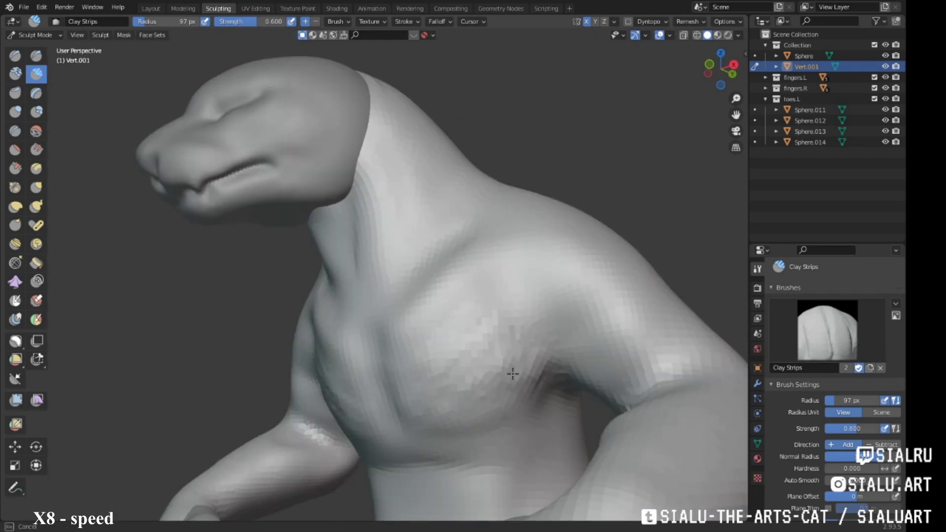
mouse_move(513, 374)
middle_mouse_down()
mouse_move(461, 369)
mouse_move(434, 345)
mouse_move(513, 345)
mouse_move(475, 330)
mouse_move(476, 314)
mouse_move(401, 315)
mouse_move(369, 291)
mouse_move(338, 294)
mouse_move(388, 279)
middle_mouse_up()
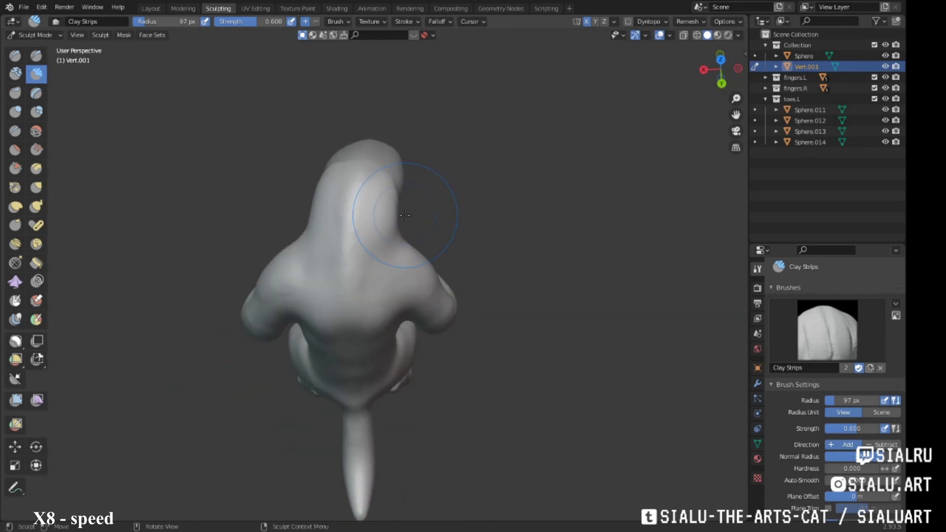
mouse_move(417, 226)
middle_mouse_down()
mouse_move(475, 271)
mouse_move(399, 267)
mouse_move(381, 282)
middle_mouse_up()
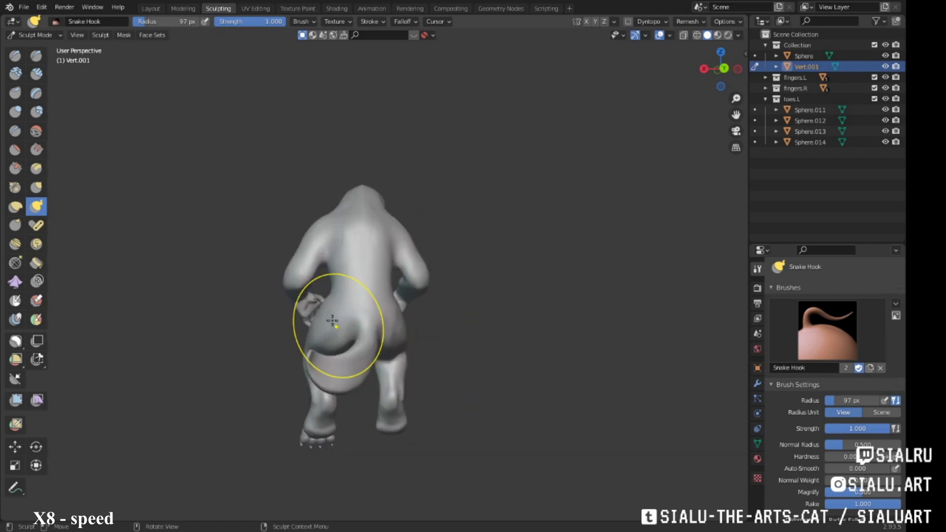
Step: Thicken the tail with the Layer brush and choose Lasso Mask for the body
key("l")
middle_click_drag(332, 321, 280, 301, "ctrl")
mouse_move(316, 364)
middle_mouse_down("ctrl")
mouse_move(402, 338)
mouse_move(371, 294)
middle_mouse_up("ctrl")
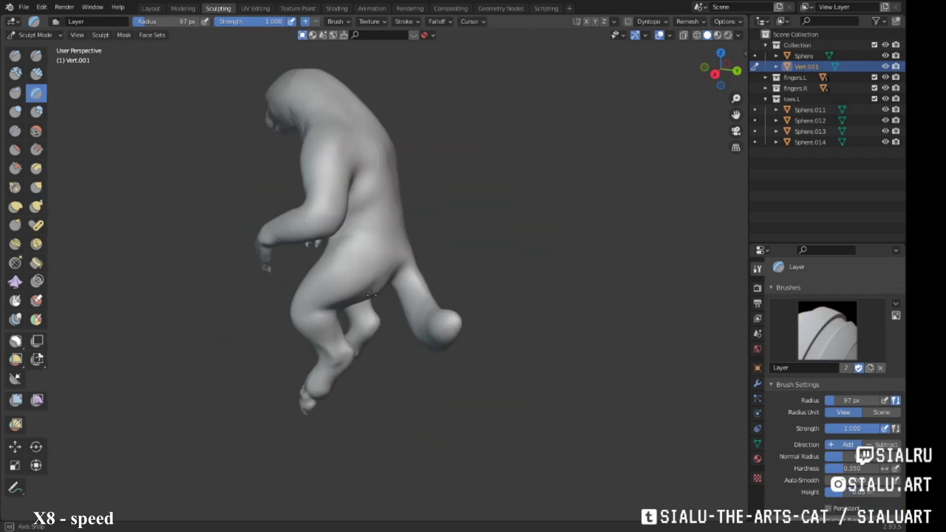
left_click(15, 340)
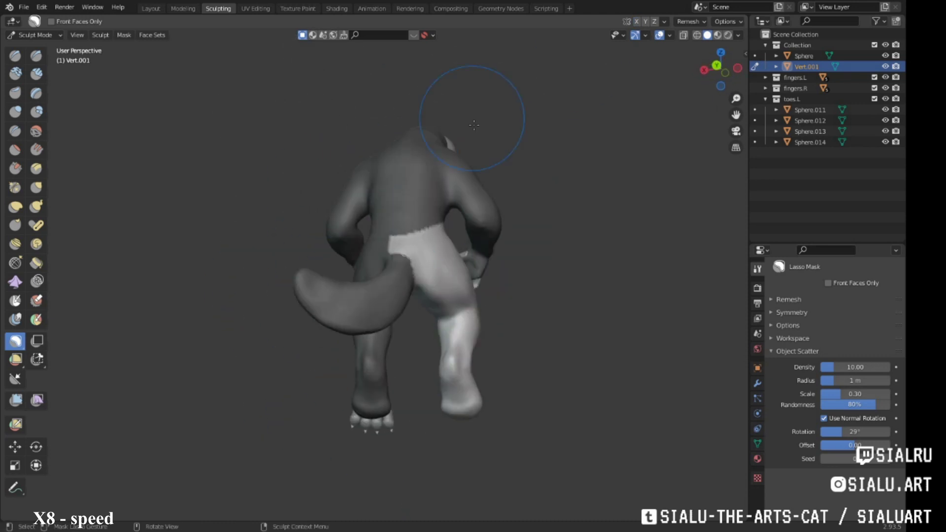
Step: Touch up the mask and re-pose the free leg with the Pose brush
left_click(15, 300)
scroll(356, 193, "up", 3)
right_click(356, 194)
mouse_move(407, 310)
middle_mouse_down()
mouse_move(377, 152)
mouse_move(340, 197)
middle_mouse_up()
scroll(340, 197, "down", 4)
left_click(36, 225)
middle_click_drag(307, 328, 426, 321)
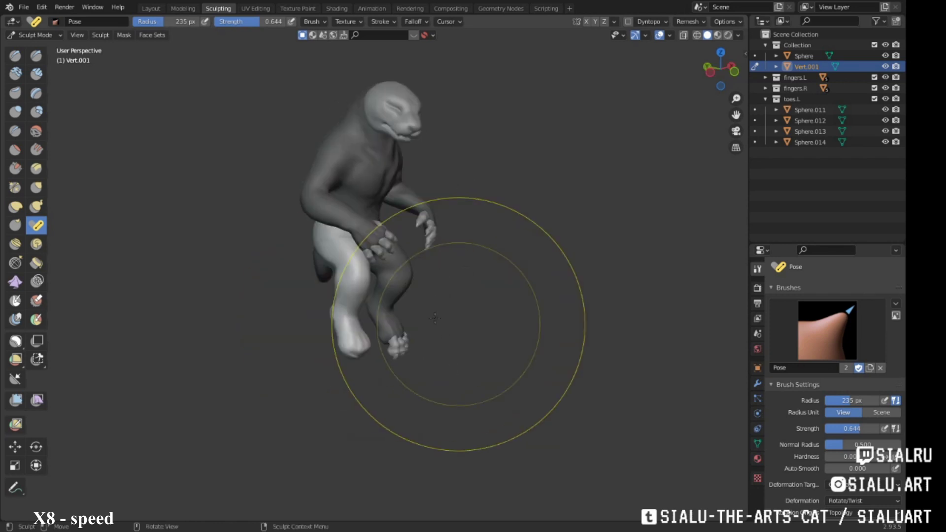
middle_click_drag(375, 318, 444, 285)
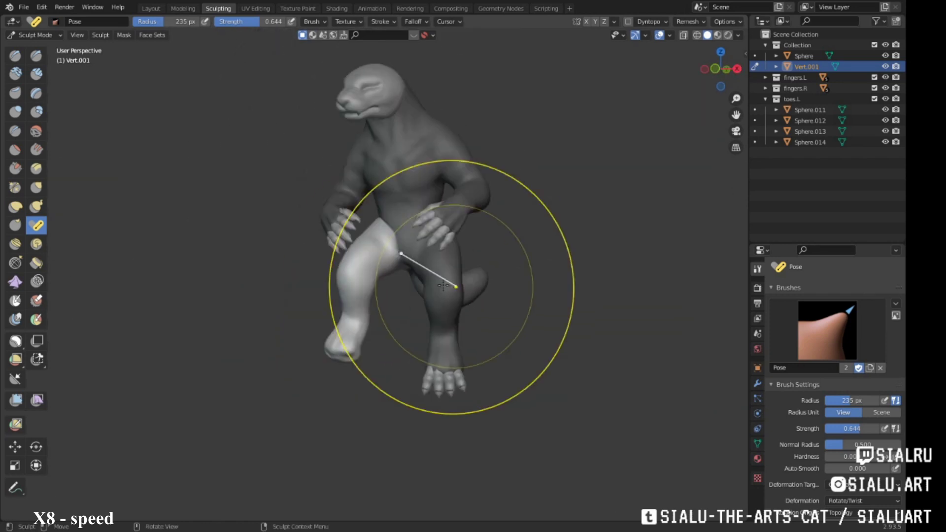
Step: Lasso-mask everything except one arm and pose that arm away from the body
left_click(15, 340)
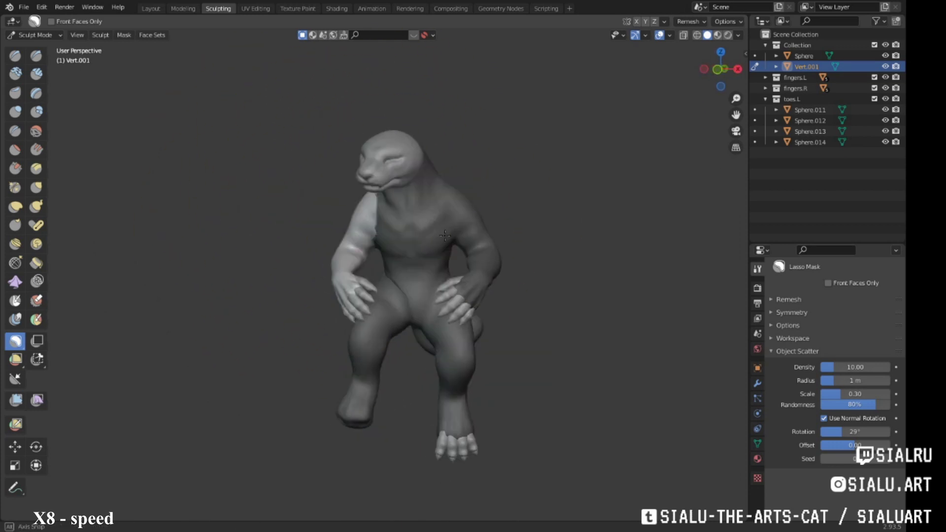
middle_click_drag(398, 181, 389, 268)
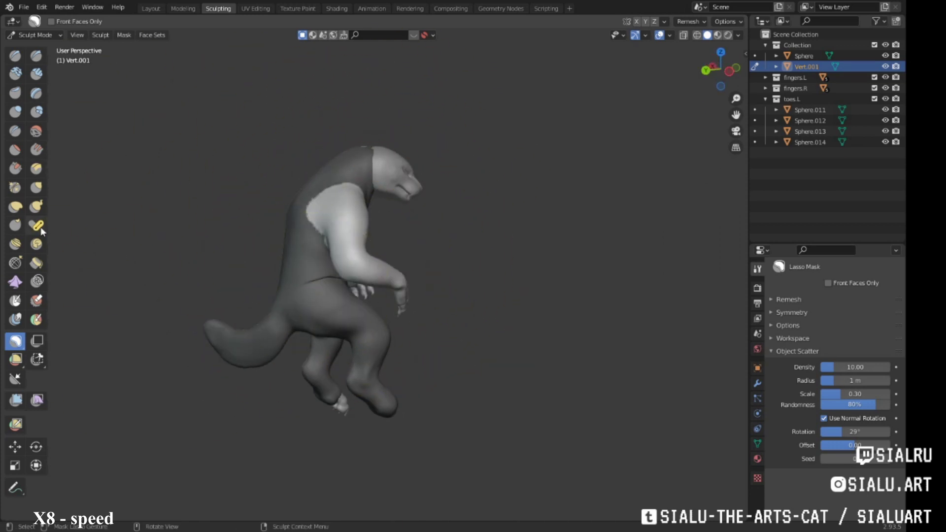
left_click(37, 226)
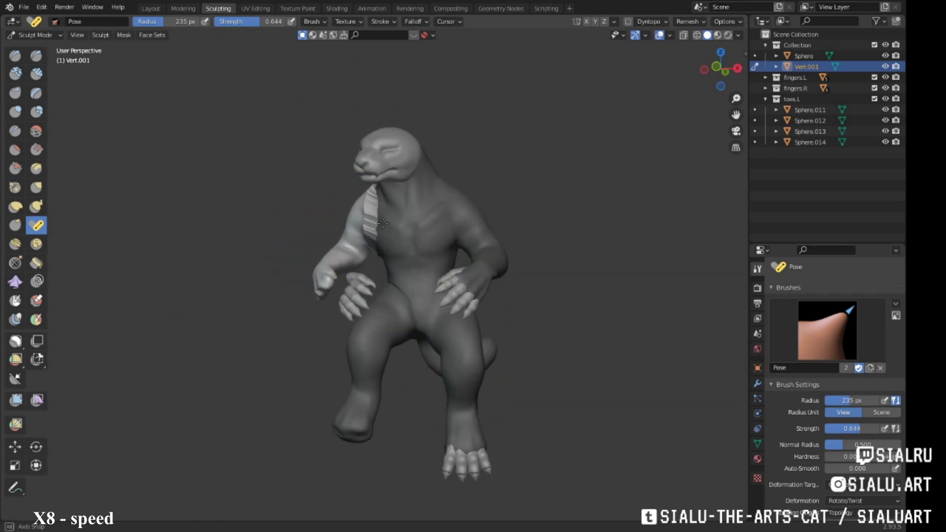
Step: Reshape the shoulders and back with a smaller-radius Grab brush
scroll(355, 225, "up", 5)
key("g")
middle_click_drag(465, 291, 417, 197)
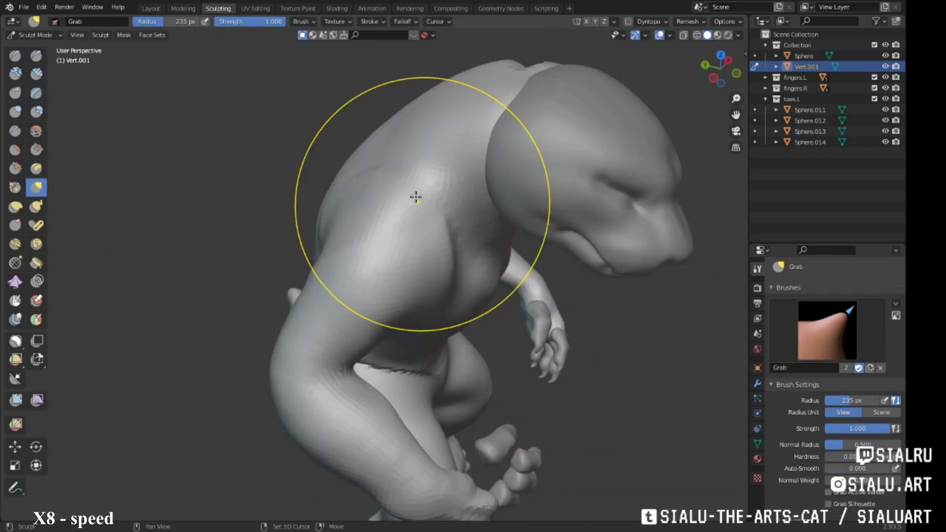
scroll(416, 197, "up", 3)
mouse_move(297, 296)
middle_mouse_down()
mouse_move(264, 432)
mouse_move(433, 317)
middle_mouse_up()
right_click(433, 317)
left_click_drag(394, 329, 375, 329)
mouse_move(433, 317)
middle_mouse_down()
mouse_move(456, 306)
mouse_move(435, 251)
mouse_move(423, 259)
mouse_move(344, 205)
mouse_move(359, 258)
mouse_move(338, 272)
mouse_move(374, 276)
middle_mouse_up()
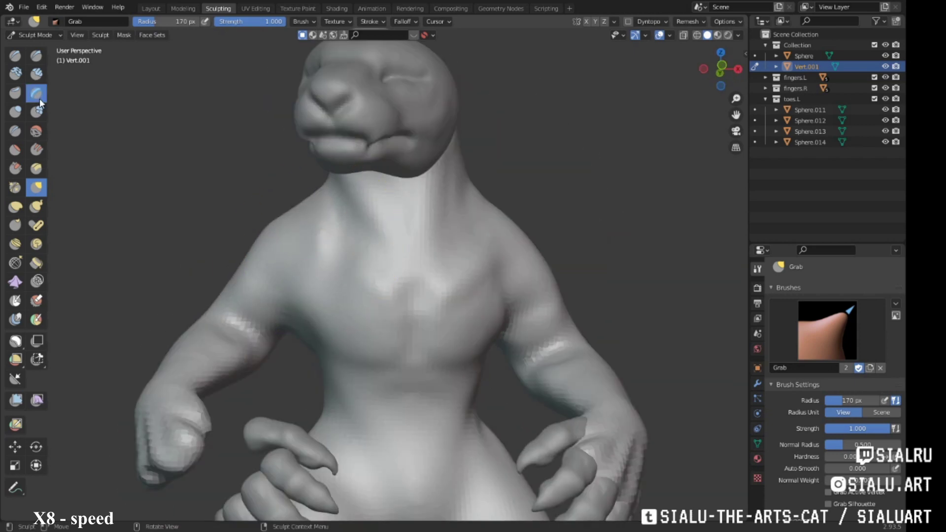
Step: Add Clay Strips to the body sides and pull the neck with Grab
left_click(36, 74)
right_click(317, 249)
left_click_drag(266, 253, 246, 252)
mouse_move(323, 239)
middle_mouse_down()
mouse_move(416, 217)
mouse_move(393, 247)
mouse_move(344, 259)
mouse_move(431, 246)
mouse_move(305, 276)
mouse_move(329, 245)
middle_mouse_up()
key("g")
mouse_move(412, 214)
middle_mouse_down()
mouse_move(370, 179)
mouse_move(403, 192)
mouse_move(373, 168)
mouse_move(401, 218)
mouse_move(361, 119)
mouse_move(369, 218)
mouse_move(271, 271)
mouse_move(379, 233)
middle_mouse_up()
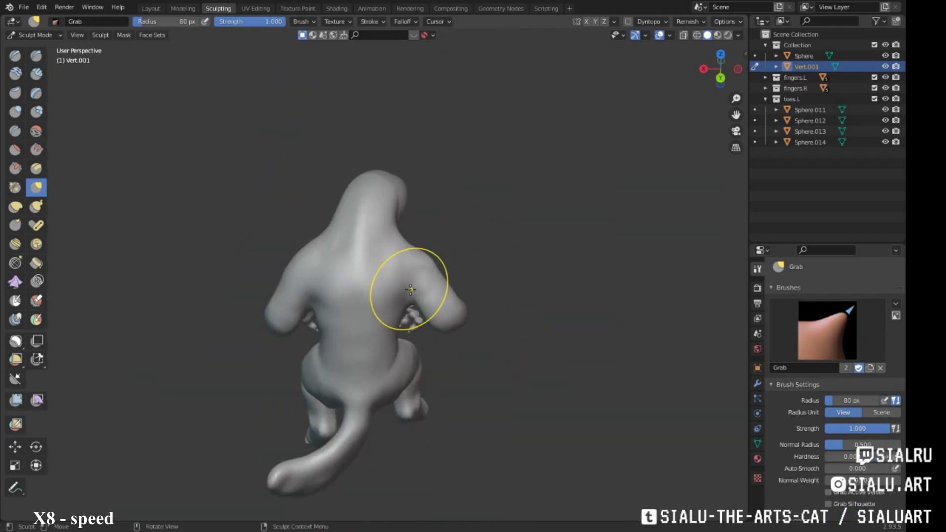
Step: Build up diagonal clay strokes across the chest
mouse_move(394, 279)
middle_mouse_down()
mouse_move(380, 200)
mouse_move(401, 295)
mouse_move(364, 264)
middle_mouse_up()
key("c")
scroll(363, 264, "up", 5)
left_click_drag(414, 296, 351, 232)
scroll(391, 280, "down", 4)
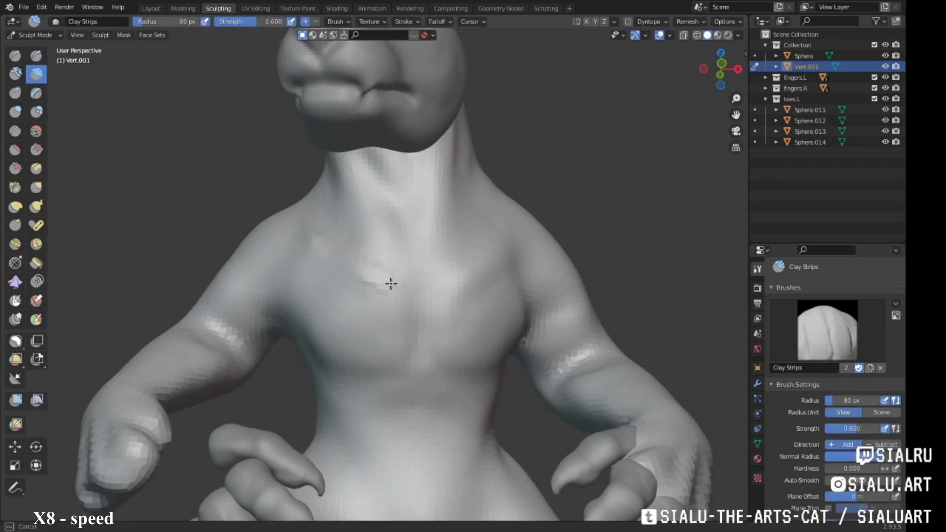
mouse_move(391, 281)
middle_mouse_down()
mouse_move(306, 279)
mouse_move(403, 328)
mouse_move(321, 291)
mouse_move(393, 270)
mouse_move(341, 270)
mouse_move(369, 264)
mouse_move(327, 296)
mouse_move(412, 316)
mouse_move(337, 264)
mouse_move(302, 332)
mouse_move(380, 186)
mouse_move(463, 129)
mouse_move(391, 221)
mouse_move(401, 186)
mouse_move(508, 215)
mouse_move(482, 369)
mouse_move(391, 296)
mouse_move(386, 249)
mouse_move(432, 306)
mouse_move(454, 295)
mouse_move(386, 274)
middle_mouse_up()
Step: Make final Grab tweaks and return to the Layout workspace in Object Mode
scroll(412, 190, "up", 3)
scroll(427, 288, "down", 3)
scroll(412, 316, "up", 3)
scroll(482, 370, "down", 3)
key("g")
key("ctrl+Page_Up")
key("ctrl+Page_Up")
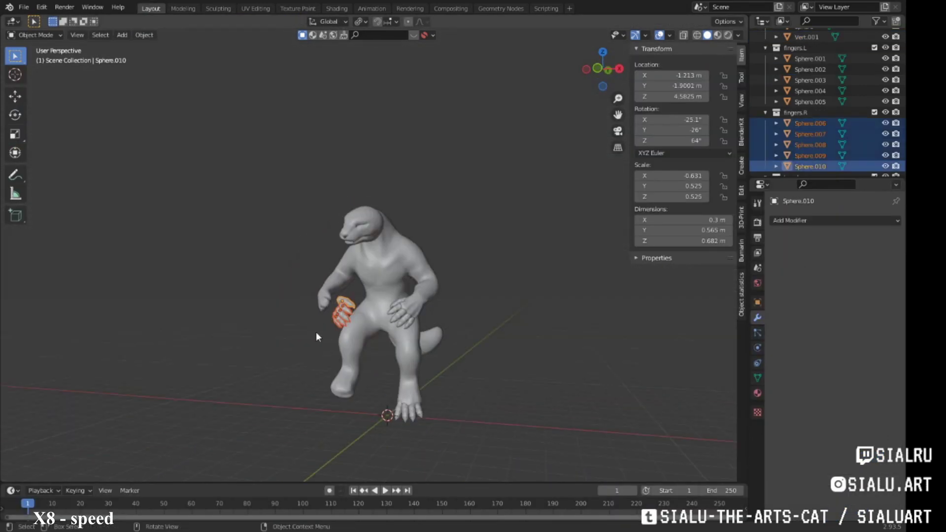
Step: Move and rotate the right-hand fingers (Sphere.006–010) so they rest on the knee
middle_click_drag(315, 332, 349, 366)
key("r")
key("g")
left_click(379, 412)
mouse_move(379, 412)
middle_mouse_down()
mouse_move(417, 350)
mouse_move(447, 247)
mouse_move(306, 238)
mouse_move(326, 231)
mouse_move(395, 253)
middle_mouse_up()
key("g")
scroll(412, 271, "down", 5)
mouse_move(477, 231)
middle_mouse_down()
mouse_move(412, 271)
mouse_move(450, 194)
mouse_move(419, 258)
mouse_move(300, 253)
mouse_move(276, 9)
middle_mouse_up()
Step: Select the body mesh and return to sculpting it
left_click(301, 253)
left_click(219, 9)
mouse_move(454, 249)
middle_mouse_down()
mouse_move(338, 285)
mouse_move(295, 259)
mouse_move(270, 271)
mouse_move(332, 222)
mouse_move(310, 226)
mouse_move(312, 217)
mouse_move(314, 318)
mouse_move(380, 264)
mouse_move(370, 88)
mouse_move(449, 111)
mouse_move(412, 186)
mouse_move(435, 255)
middle_mouse_up()
Step: Go to the Layout workspace and turn on scene statistics in the viewport overlays
scroll(332, 222, "up", 3)
scroll(380, 264, "up", 3)
scroll(448, 111, "down", 3)
scroll(419, 172, "down", 3)
left_click(151, 8)
left_click(218, 8)
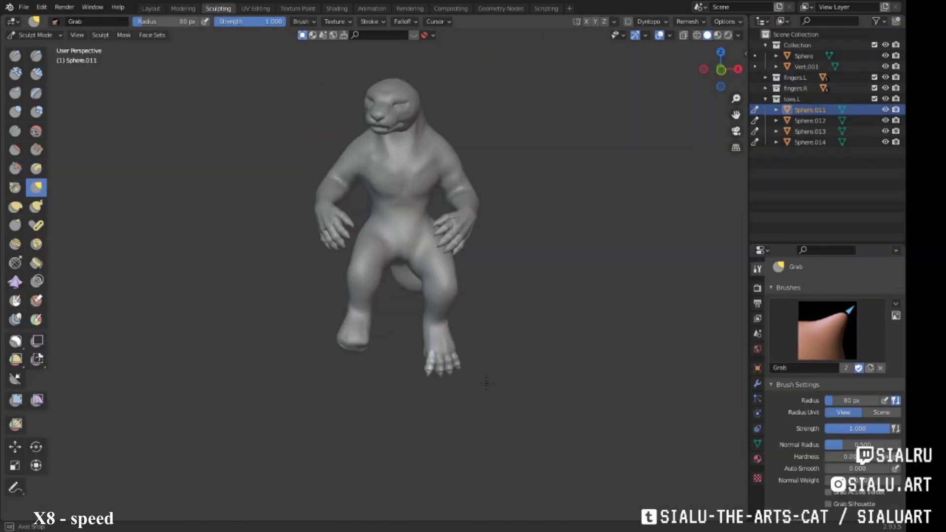
left_click(150, 8)
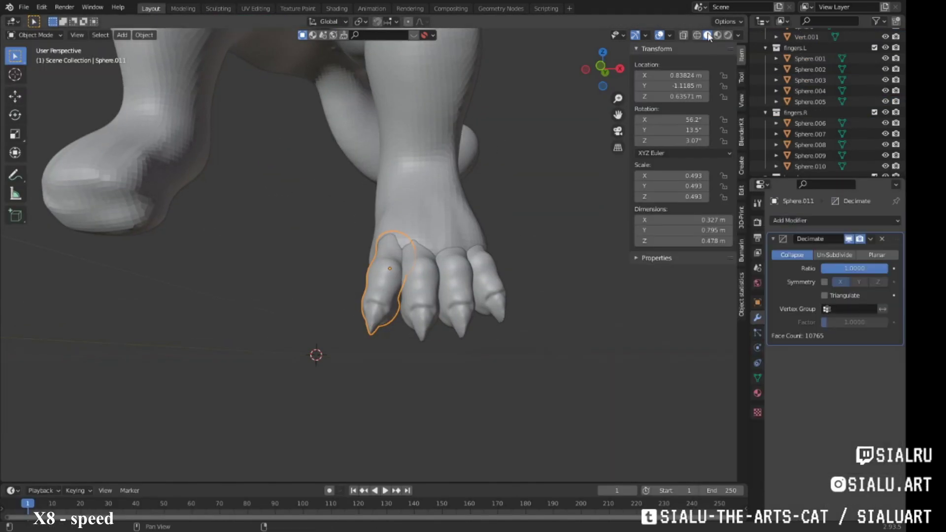
left_click(669, 34)
left_click(606, 91)
Step: Replace toe Sphere.011's old Decimate with a new one at ratio 0.1984 (3865 faces)
left_click(883, 239)
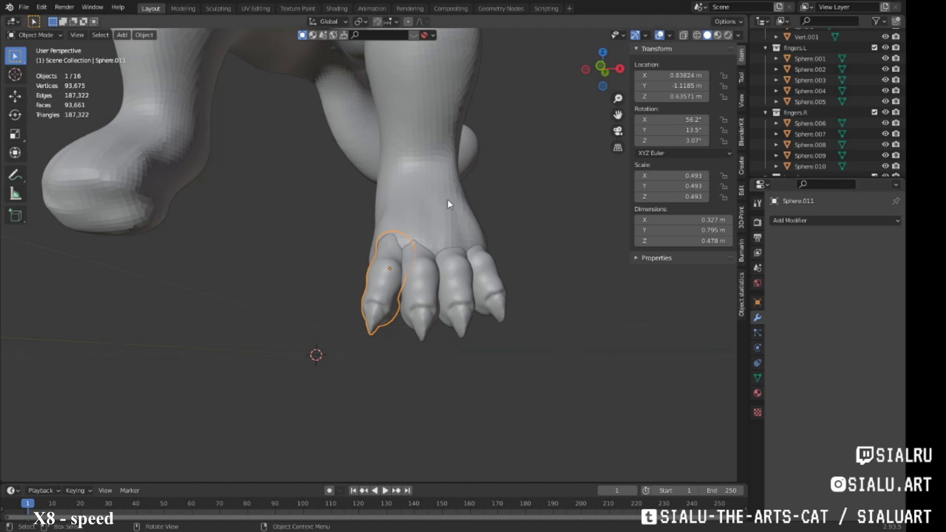
left_click(835, 220)
left_click(697, 291)
left_click_drag(858, 269, 827, 269)
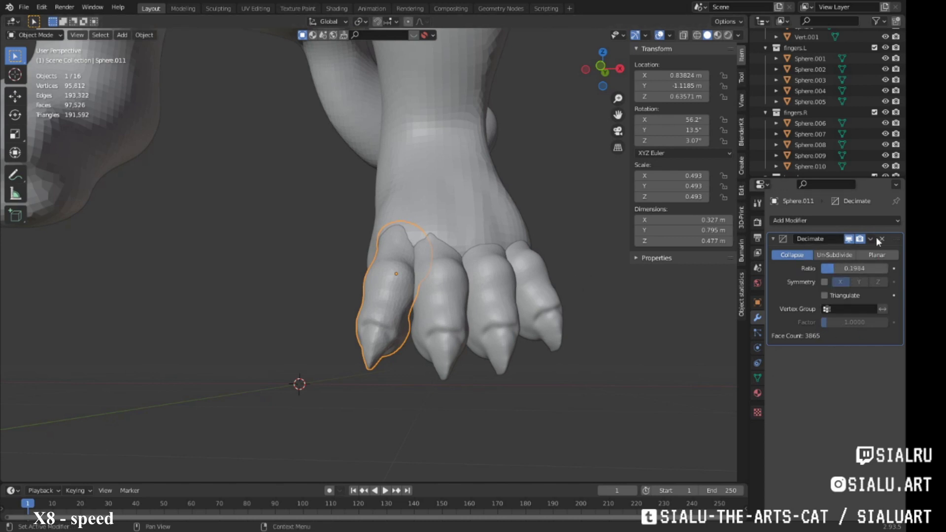
Step: Add a Decimate modifier to finger Sphere.004 and apply it
scroll(492, 315, "down", 5)
middle_click_drag(426, 252, 431, 242)
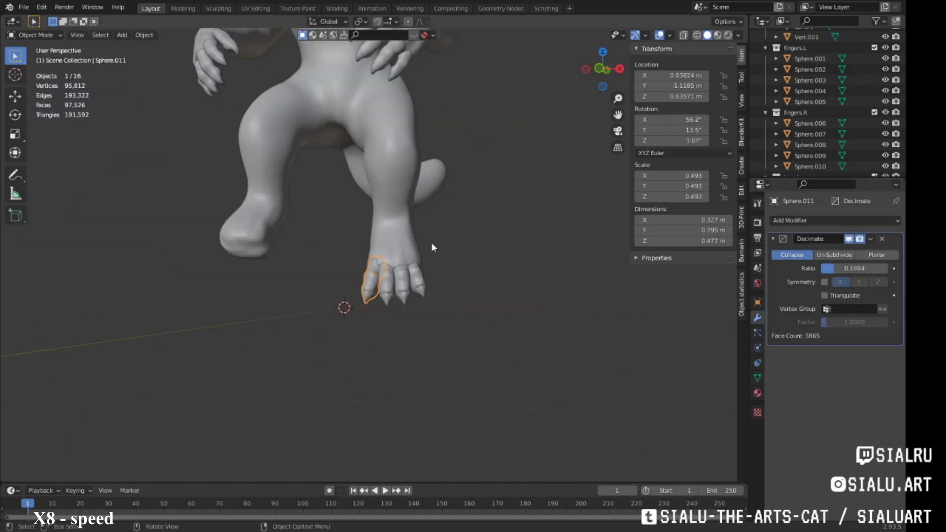
left_click(394, 271)
left_click(836, 220)
left_click(688, 297)
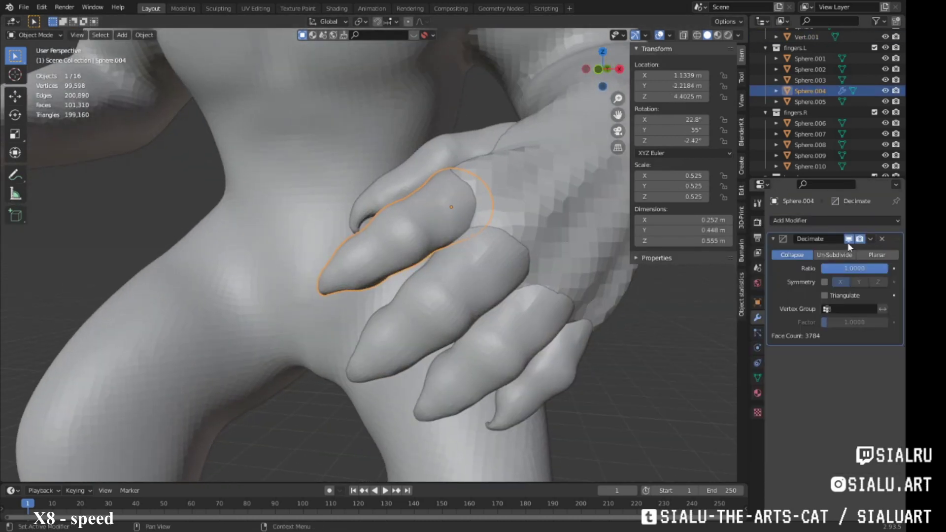
key("ctrl+a")
scroll(539, 291, "down", 5)
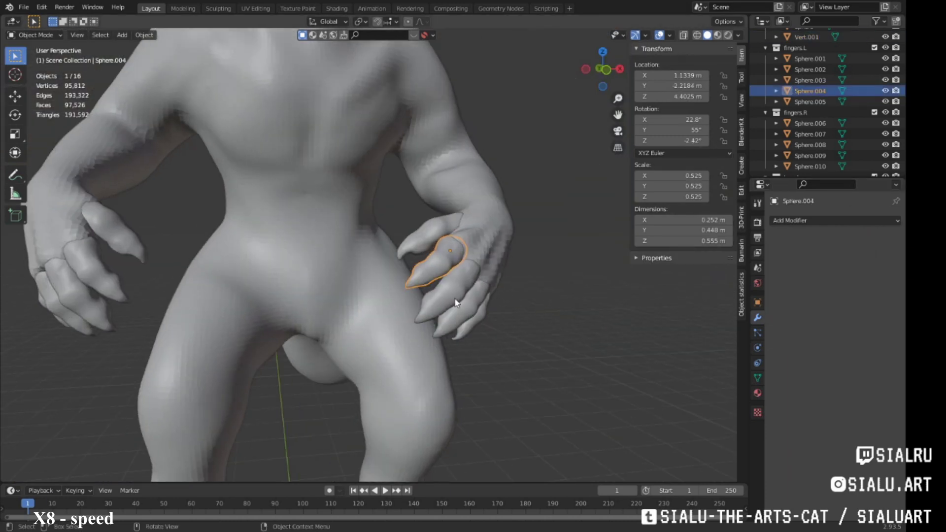
scroll(539, 291, "up", 5)
Step: In Sculpting, reshape left-hand finger Sphere.005 with the Grab brush
middle_click_drag(540, 291, 252, 18)
left_click(218, 9)
scroll(364, 331, "up", 4)
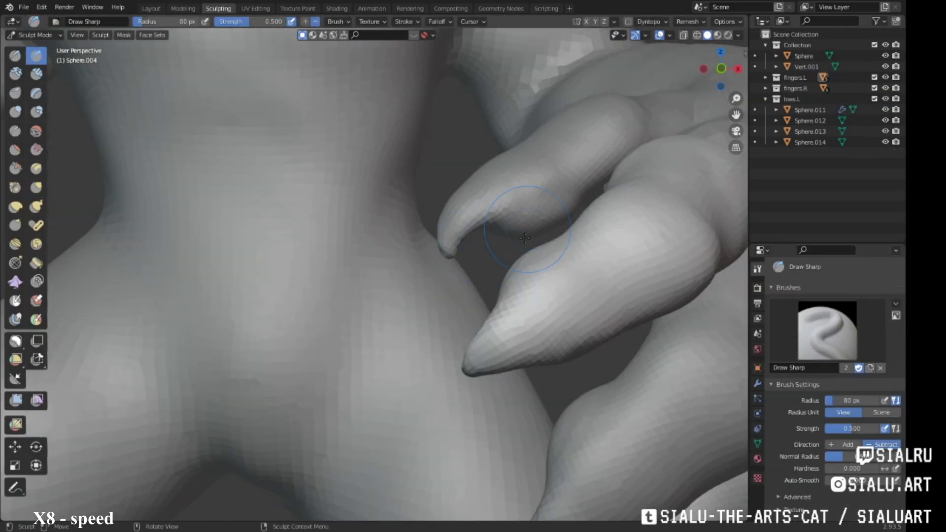
mouse_move(384, 276)
middle_mouse_down()
mouse_move(401, 212)
mouse_move(375, 256)
middle_mouse_up()
scroll(406, 186, "up", 2)
scroll(406, 185, "down", 5)
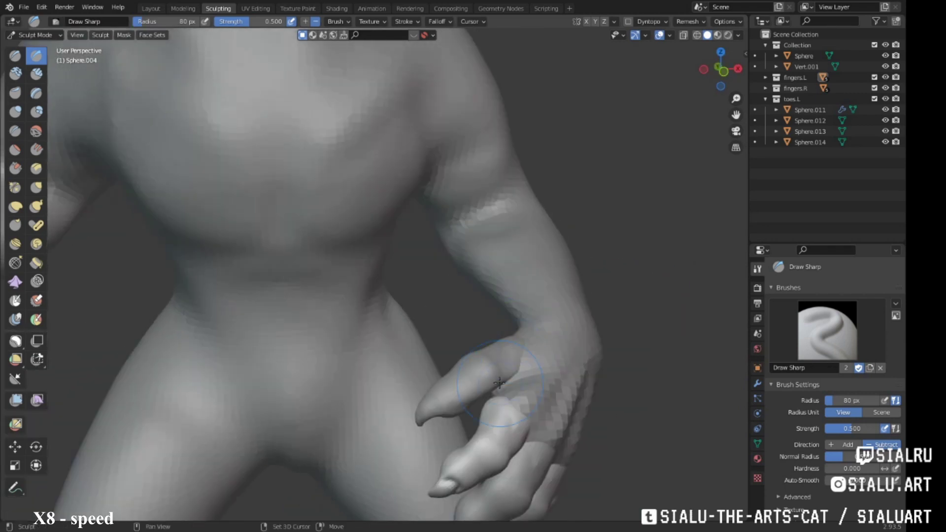
left_click(766, 77)
left_click(756, 131)
mouse_move(493, 246)
middle_mouse_down()
mouse_move(559, 296)
mouse_move(534, 250)
mouse_move(281, 170)
mouse_move(327, 264)
mouse_move(398, 258)
mouse_move(327, 258)
mouse_move(374, 236)
middle_mouse_up()
scroll(560, 296, "up", 3)
key("g")
scroll(281, 170, "down", 5)
scroll(398, 258, "down", 2)
Step: Sharpen right-hand finger Sphere.006's claw with Draw Sharp, then Grab-shape the next finger
left_click(755, 99)
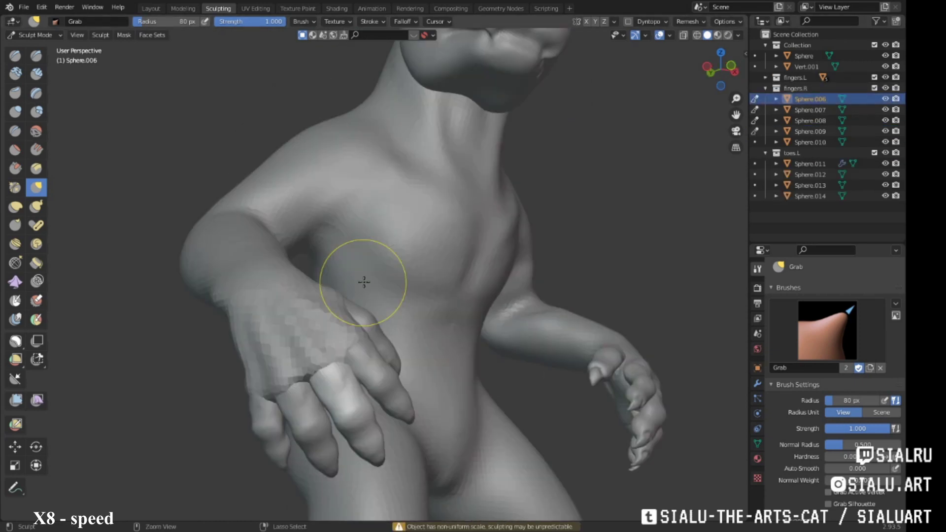
scroll(364, 281, "up", 3)
middle_click_drag(363, 281, 281, 205)
key("x")
mouse_move(197, 340)
middle_mouse_down()
mouse_move(295, 212)
mouse_move(300, 328)
middle_mouse_up()
key("alt+q")
scroll(253, 339, "up", 2)
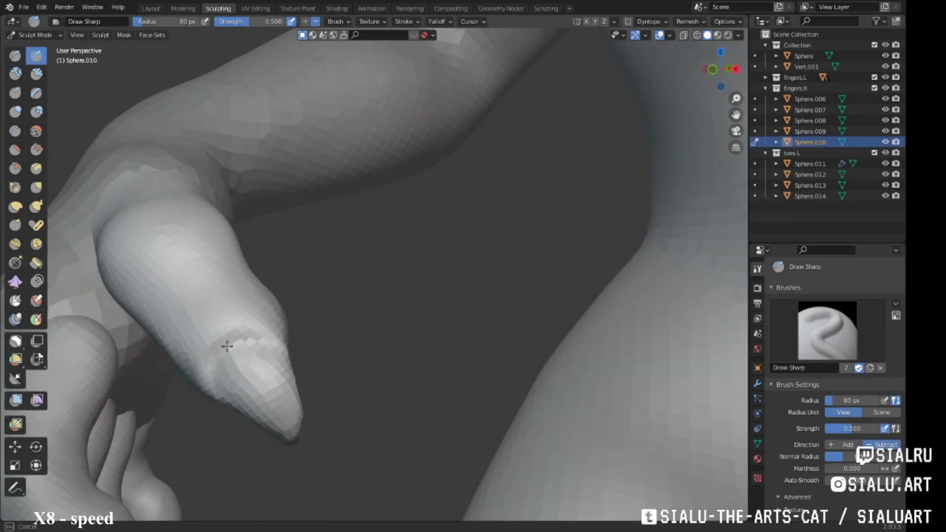
scroll(227, 347, "down", 3)
key("g")
scroll(468, 190, "up", 3)
scroll(468, 190, "down", 4)
Step: Switch sculpting to the main body, then select another right-hand finger in the outliner
mouse_move(469, 190)
middle_mouse_down()
mouse_move(565, 255)
mouse_move(490, 258)
middle_mouse_up()
scroll(490, 257, "down", 3)
scroll(545, 243, "up", 4)
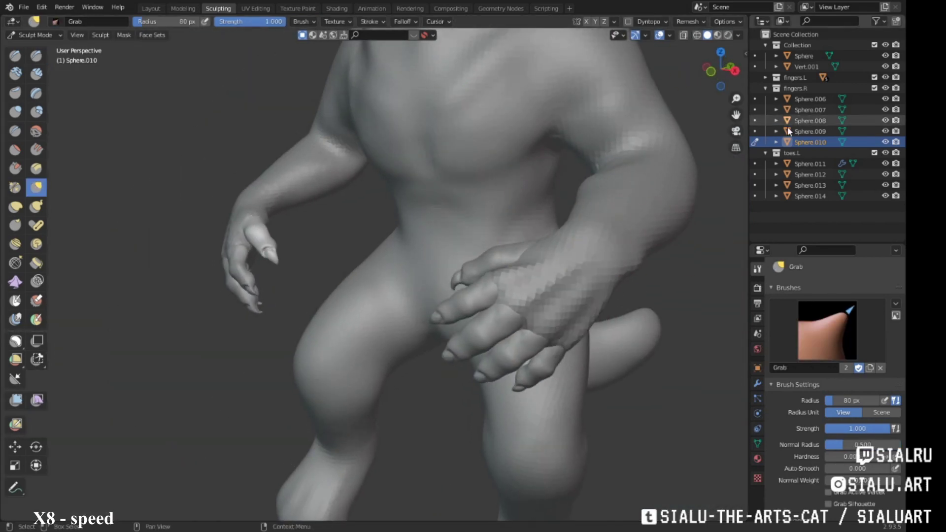
key("alt+q")
mouse_move(523, 258)
middle_mouse_down()
mouse_move(560, 226)
mouse_move(524, 256)
mouse_move(518, 285)
mouse_move(444, 276)
middle_mouse_up()
scroll(560, 226, "down", 2)
left_click(810, 98)
Step: In Layout, add a Decimate modifier to front-hand finger Sphere.001 and apply it
left_click(151, 9)
left_click(438, 291)
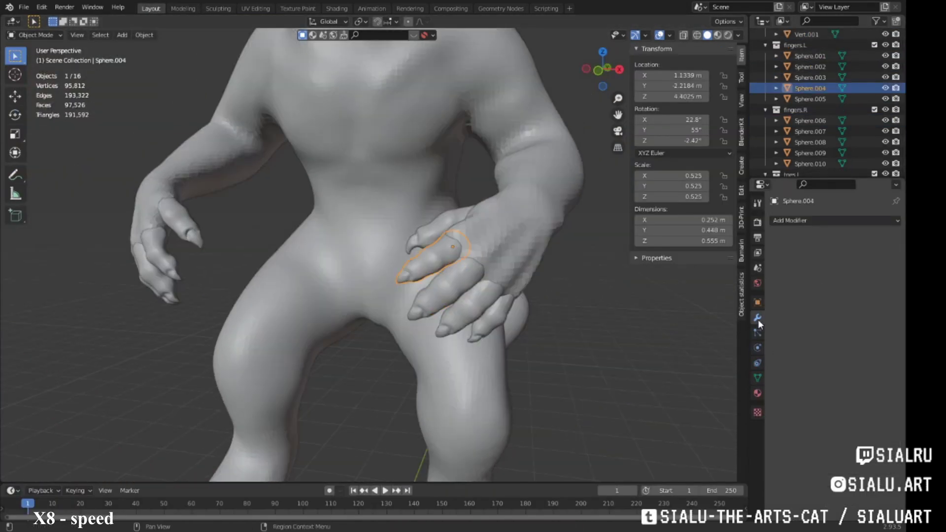
left_click(835, 220)
left_click(680, 296)
middle_click_drag(518, 296, 486, 304)
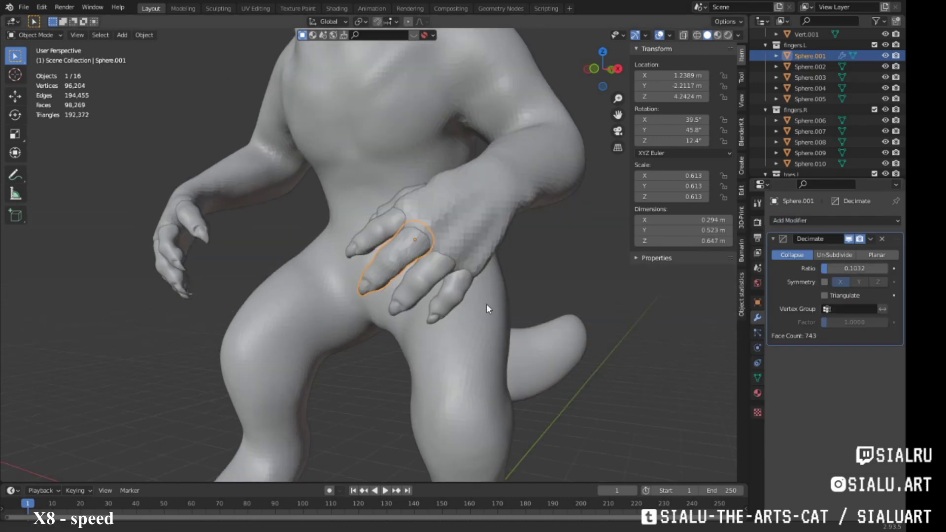
scroll(487, 303, "up", 2)
left_click_drag(830, 269, 834, 270)
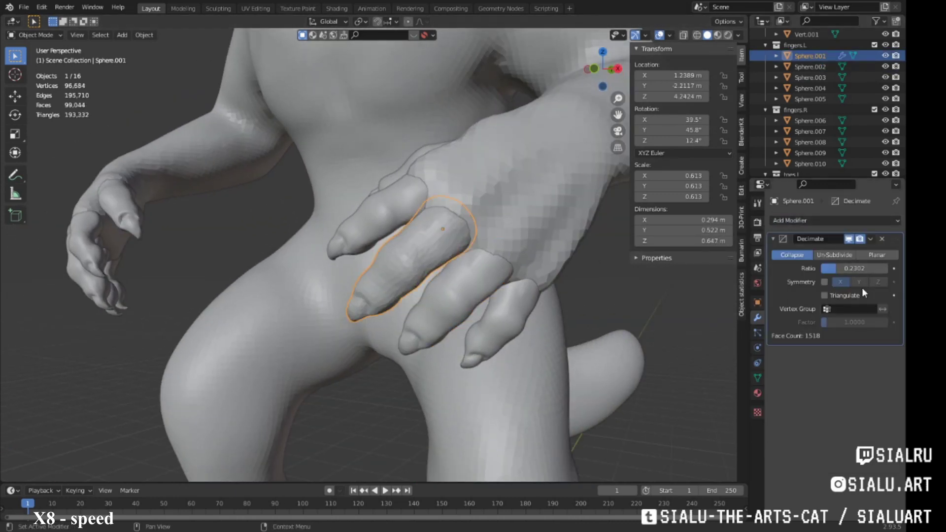
scroll(481, 389, "down", 5)
mouse_move(480, 390)
middle_mouse_down()
mouse_move(521, 324)
mouse_move(503, 302)
mouse_move(495, 347)
middle_mouse_up()
key("ctrl+a")
key("ctrl+a")
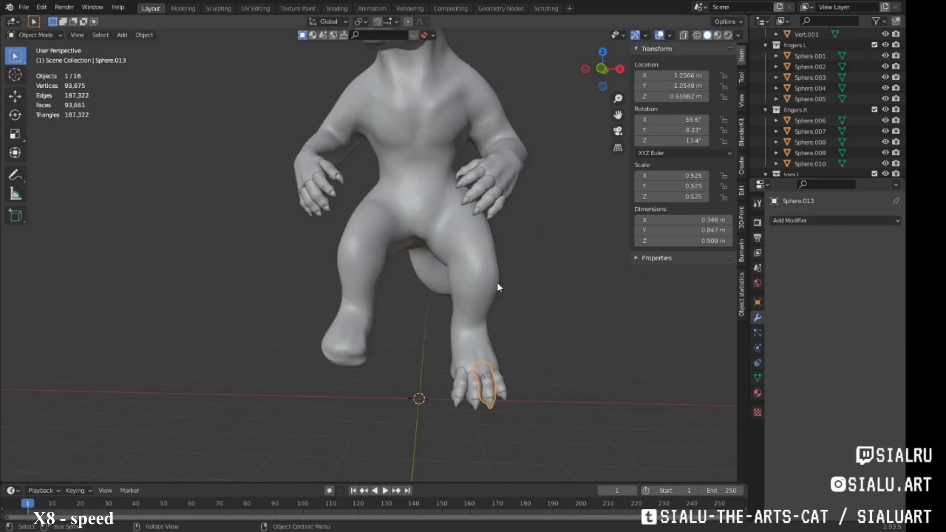
Step: Duplicate the four toes and move and rotate the copies onto the other foot
middle_click_drag(497, 283, 511, 325)
left_click(481, 451)
middle_click_drag(482, 451, 436, 305)
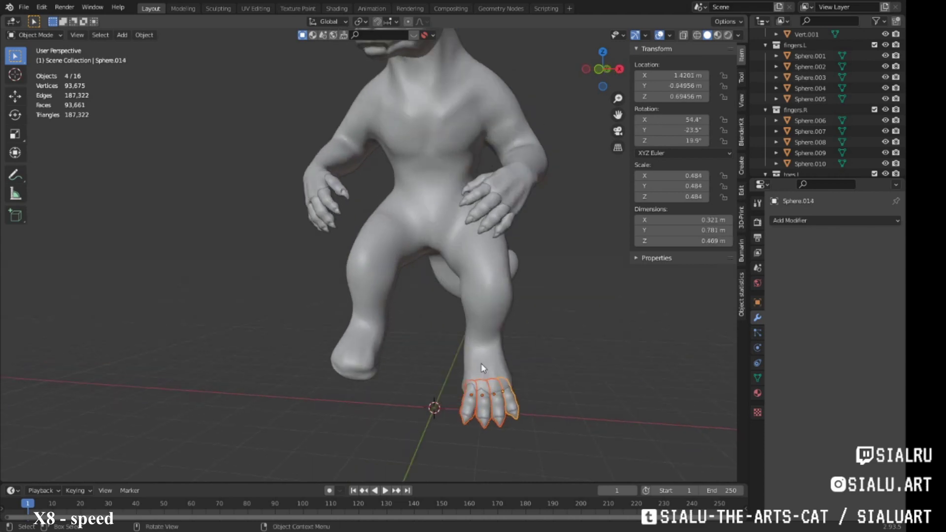
key("KP_1")
key("shift+d")
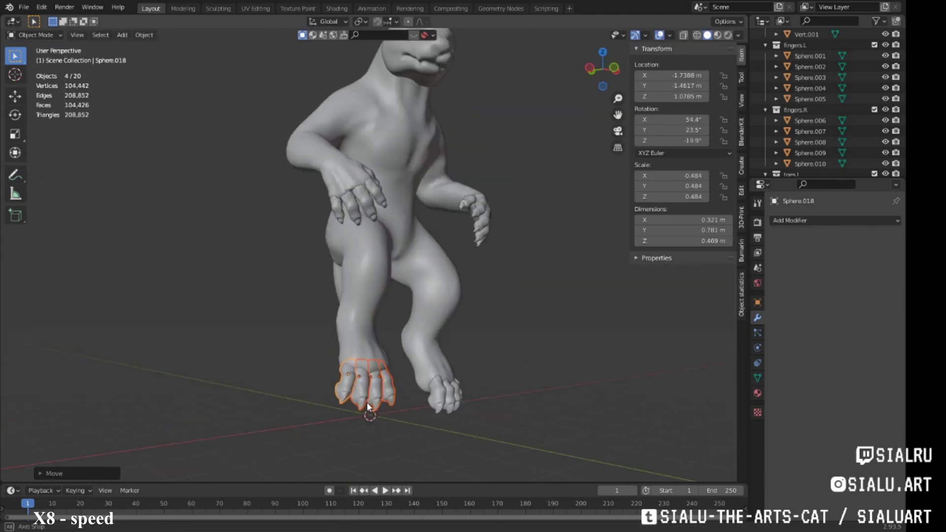
mouse_move(475, 356)
middle_mouse_down()
mouse_move(460, 332)
mouse_move(540, 172)
mouse_move(430, 364)
mouse_move(455, 349)
mouse_move(475, 311)
mouse_move(418, 189)
mouse_move(365, 256)
mouse_move(463, 200)
mouse_move(422, 310)
mouse_move(409, 283)
middle_mouse_up()
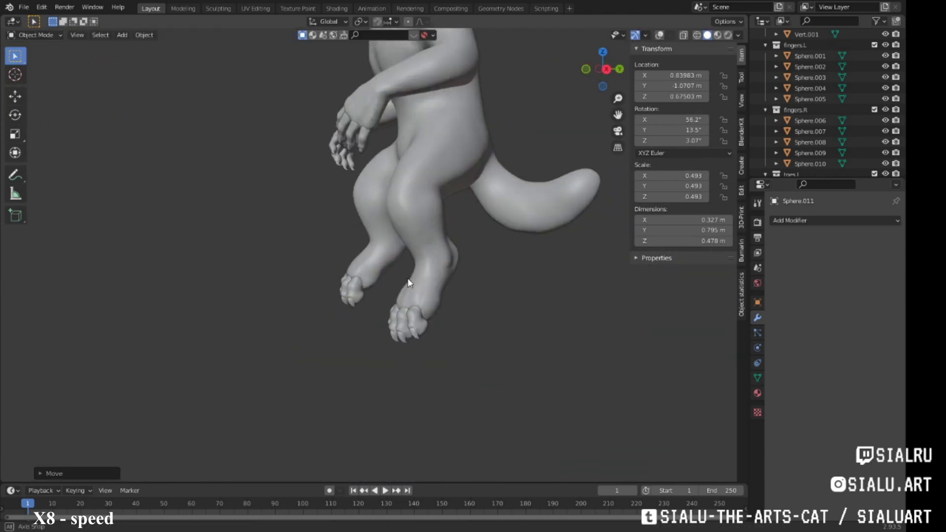
scroll(421, 259, "up", 4)
left_click(374, 302)
key("c")
mouse_move(480, 319)
middle_mouse_down()
mouse_move(494, 369)
mouse_move(457, 302)
mouse_move(432, 344)
mouse_move(539, 212)
mouse_move(546, 304)
mouse_move(448, 300)
mouse_move(456, 264)
mouse_move(437, 289)
mouse_move(454, 301)
middle_mouse_up()
scroll(454, 300, "down", 2)
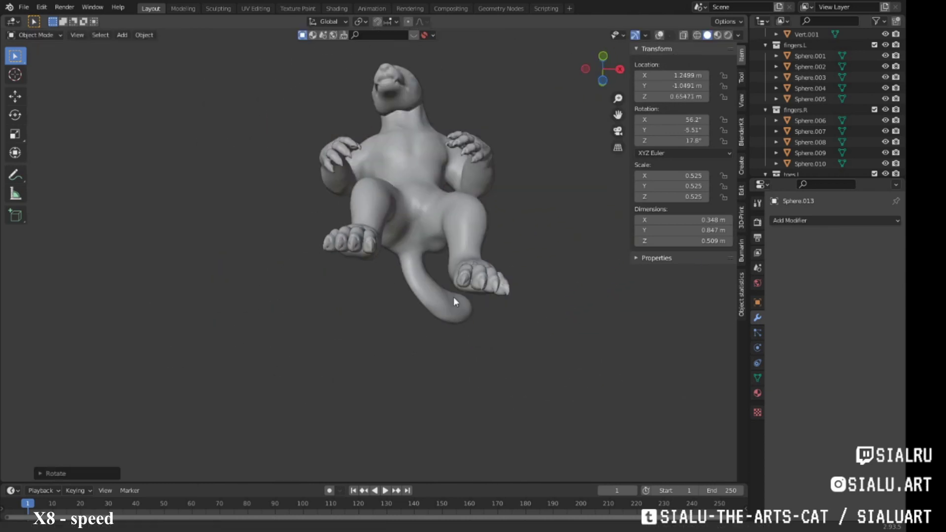
Step: Select the head object and orbit to a close front view
middle_click_drag(374, 300, 429, 334)
left_click(412, 239)
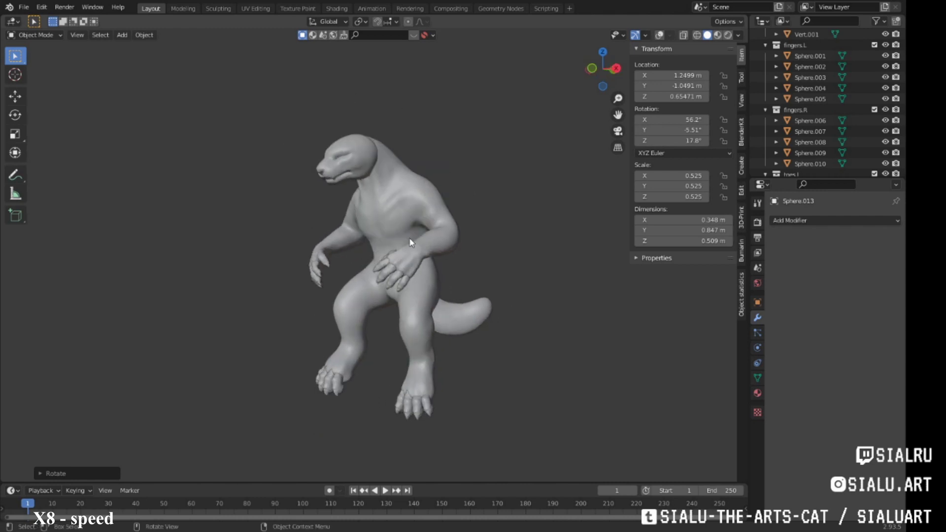
middle_click_drag(412, 239, 486, 224)
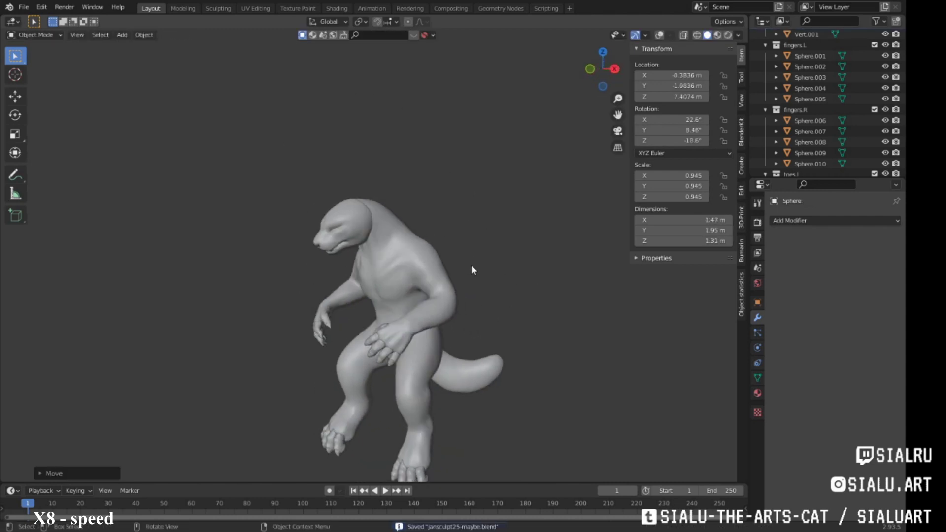
middle_click_drag(471, 270, 374, 338)
Step: Enter Sculpting with body Vert.001 active and collapse the toe group
scroll(374, 338, "down", 2)
left_click(414, 187)
left_click(218, 9)
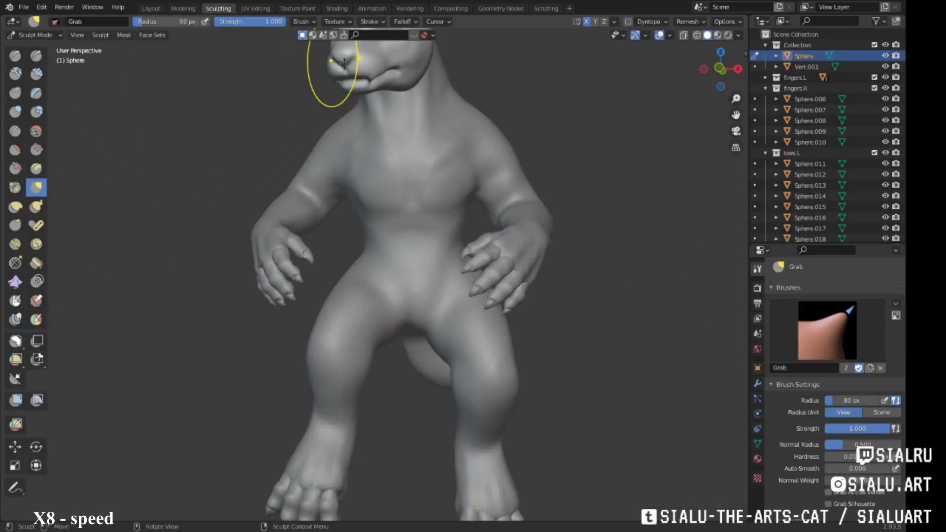
left_click(765, 99)
left_click(806, 66)
scroll(419, 196, "up", 2)
middle_click_drag(418, 196, 453, 224)
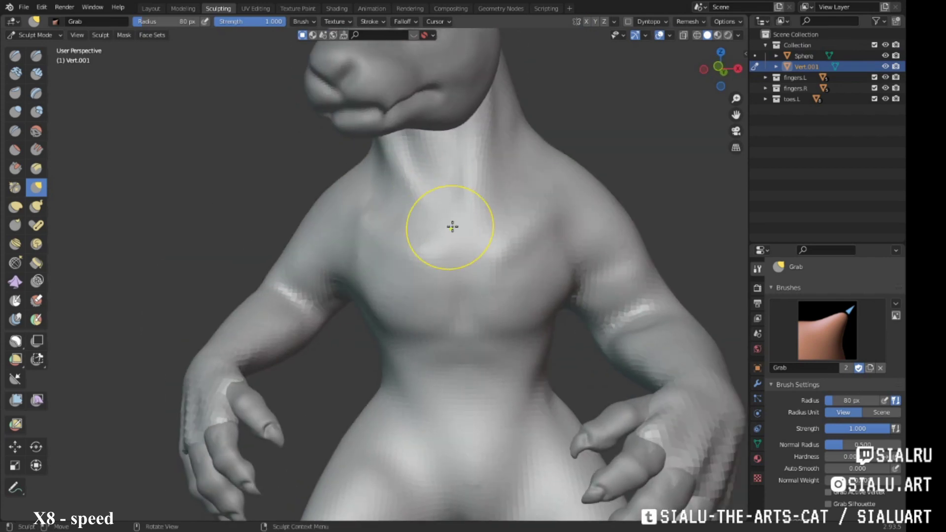
scroll(510, 250, "up", 3)
scroll(372, 254, "down", 3)
scroll(321, 310, "down", 3)
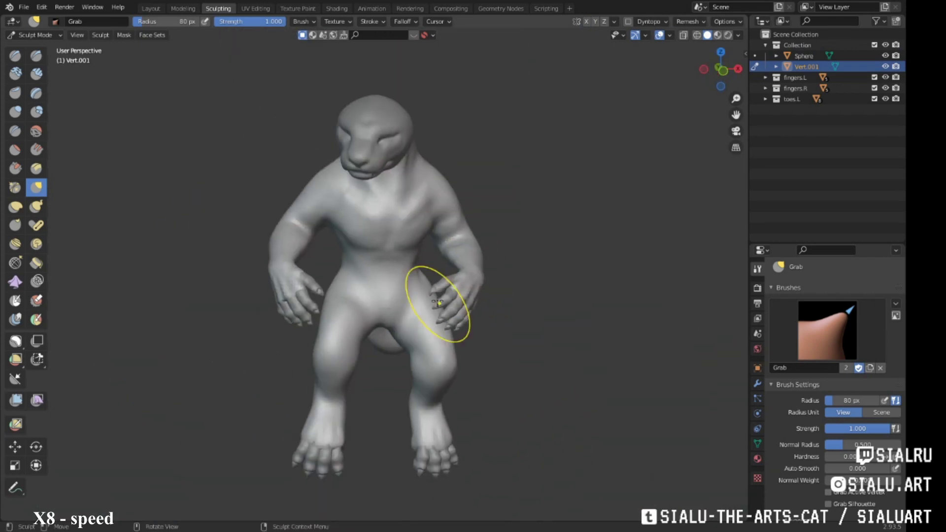
scroll(433, 306, "up", 5)
Step: Build up Clay Strips on the belly and torso, with brief Grab adjustments
key("c")
left_click_drag(342, 306, 392, 312)
mouse_move(392, 383)
middle_mouse_down()
mouse_move(385, 246)
mouse_move(433, 295)
middle_mouse_up()
scroll(448, 313, "down", 1)
scroll(415, 322, "up", 3)
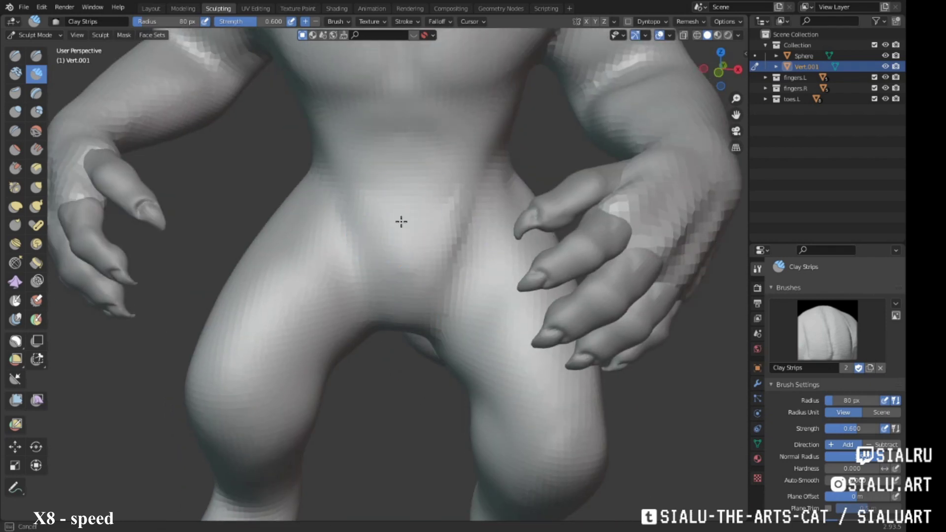
mouse_move(401, 222)
middle_mouse_down()
mouse_move(500, 190)
mouse_move(332, 178)
mouse_move(355, 251)
mouse_move(364, 247)
mouse_move(486, 306)
mouse_move(355, 277)
mouse_move(418, 238)
mouse_move(328, 253)
mouse_move(444, 228)
mouse_move(429, 268)
mouse_move(385, 290)
mouse_move(402, 313)
mouse_move(433, 279)
mouse_move(390, 306)
mouse_move(405, 328)
mouse_move(390, 296)
mouse_move(424, 266)
mouse_move(404, 247)
mouse_move(418, 227)
middle_mouse_up()
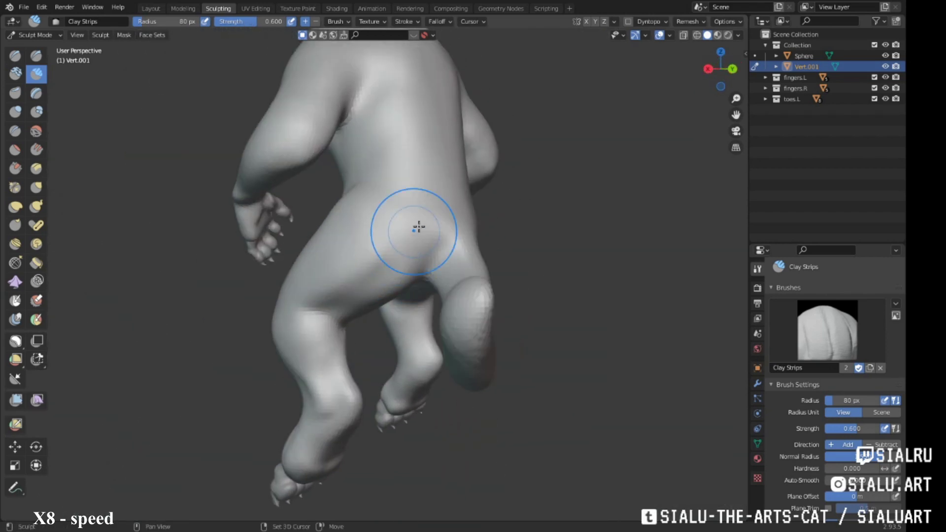
key("g")
mouse_move(416, 288)
middle_mouse_down()
mouse_move(422, 285)
mouse_move(342, 296)
mouse_move(416, 306)
mouse_move(357, 256)
mouse_move(539, 290)
mouse_move(395, 226)
mouse_move(375, 237)
mouse_move(411, 233)
mouse_move(309, 236)
mouse_move(375, 247)
mouse_move(444, 222)
mouse_move(452, 278)
mouse_move(443, 250)
mouse_move(397, 306)
mouse_move(402, 237)
mouse_move(381, 267)
mouse_move(306, 279)
mouse_move(449, 225)
mouse_move(401, 274)
mouse_move(433, 260)
mouse_move(380, 332)
middle_mouse_up()
key("c")
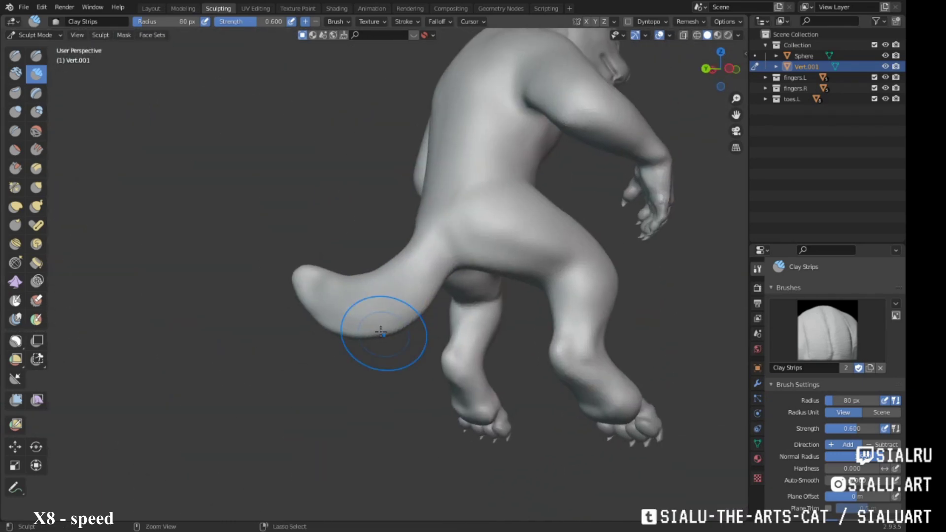
Step: Carve grooves along the tail with subtractive Draw Sharp, then return to Layout
scroll(380, 332, "up", 5)
key("x")
middle_click_drag(431, 235, 363, 317)
left_click_drag(325, 320, 376, 317)
mouse_move(376, 316)
middle_mouse_down()
mouse_move(420, 311)
mouse_move(401, 327)
mouse_move(481, 300)
mouse_move(338, 280)
mouse_move(249, 217)
mouse_move(388, 274)
mouse_move(475, 232)
mouse_move(450, 238)
mouse_move(412, 200)
middle_mouse_up()
key("g")
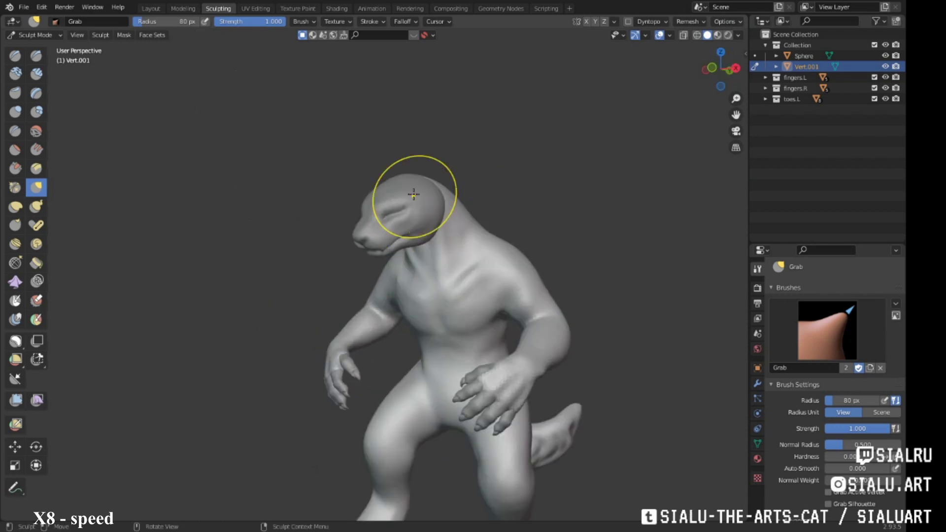
key("ctrl+Page_Up")
Step: Add a single-vertex strand object and place it on the head in side view
mouse_move(273, 136)
middle_mouse_down()
mouse_move(301, 193)
mouse_move(217, 196)
middle_mouse_up()
key("shift+a")
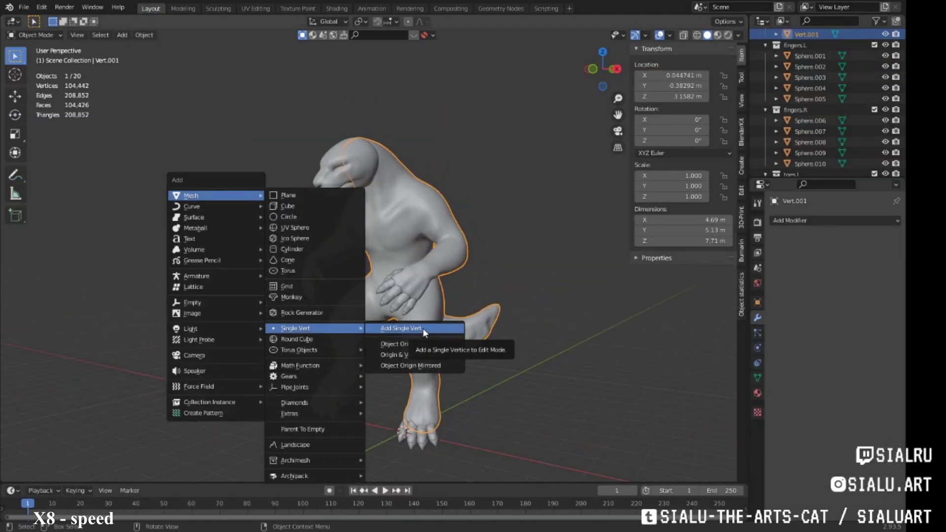
left_click(423, 328)
middle_click_drag(423, 328, 413, 298)
key("KP_3")
key("g")
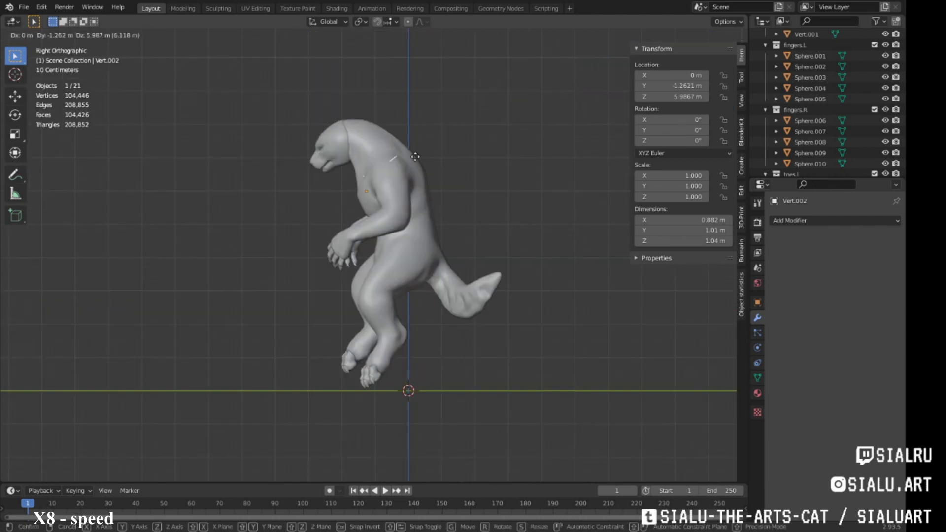
left_click(415, 156)
middle_click_drag(416, 156, 502, 137)
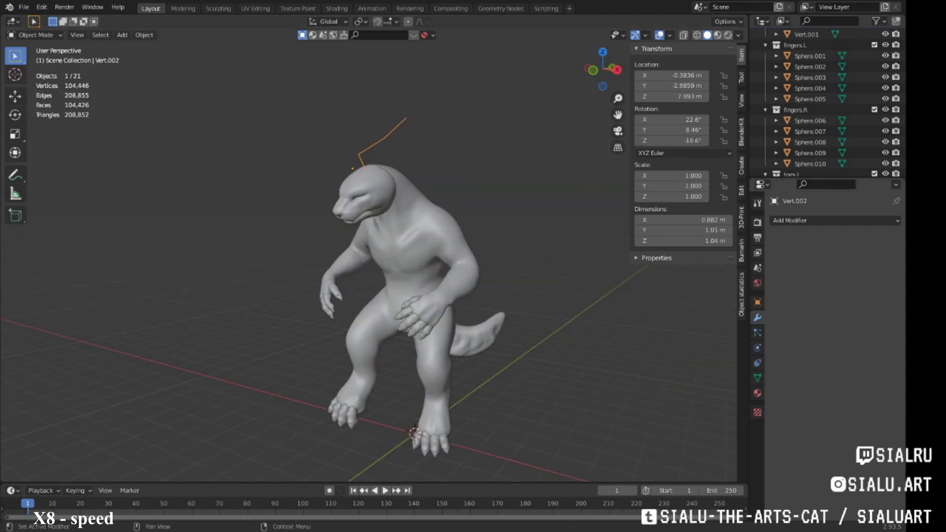
Step: Add a Mirror modifier to the strand so it repeats on the other side
left_click(836, 220)
left_click(675, 328)
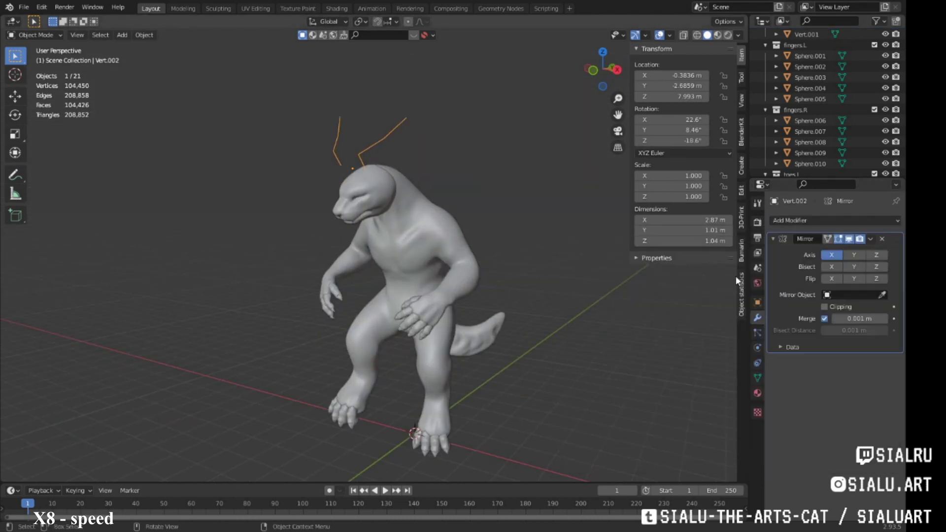
scroll(422, 279, "up", 3)
middle_click_drag(404, 295, 423, 278)
left_click(463, 315)
middle_click_drag(463, 315, 414, 276, "shift")
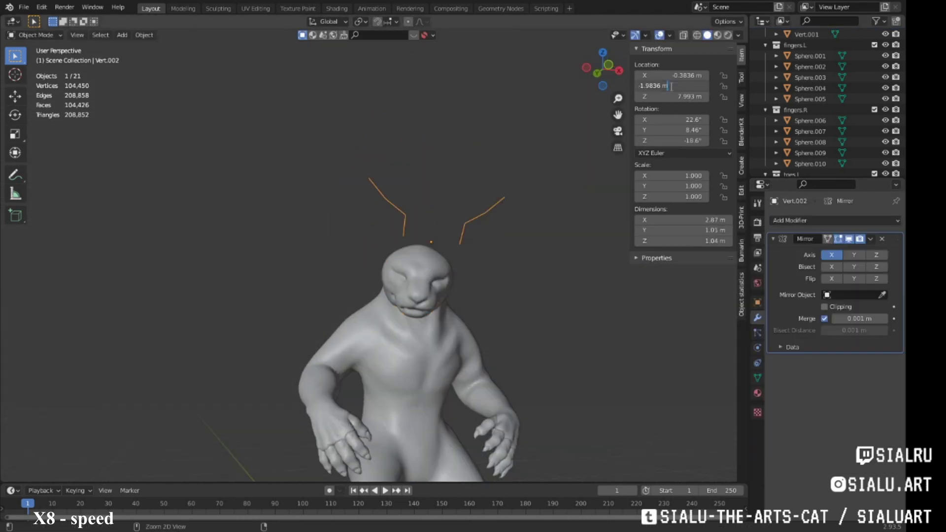
Step: Give the strand Skin and Subdivision Surface modifiers for a smooth solid antler
left_click(471, 221)
mouse_move(471, 221)
middle_mouse_down()
mouse_move(486, 279)
mouse_move(543, 276)
middle_mouse_up()
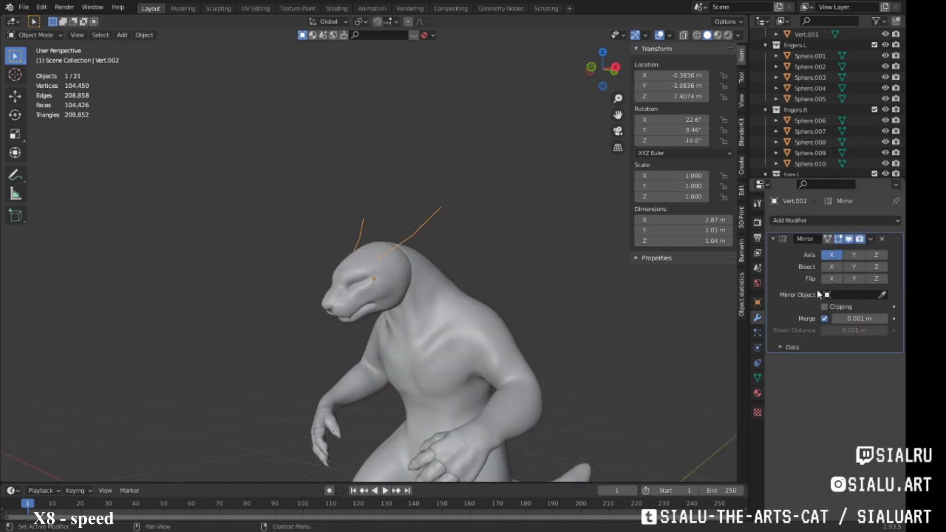
left_click(836, 220)
left_click(672, 397)
left_click(835, 220)
left_click(705, 425)
Step: In Edit Mode, thin the strand and extrude it into an antler branch
key("Tab")
key("s")
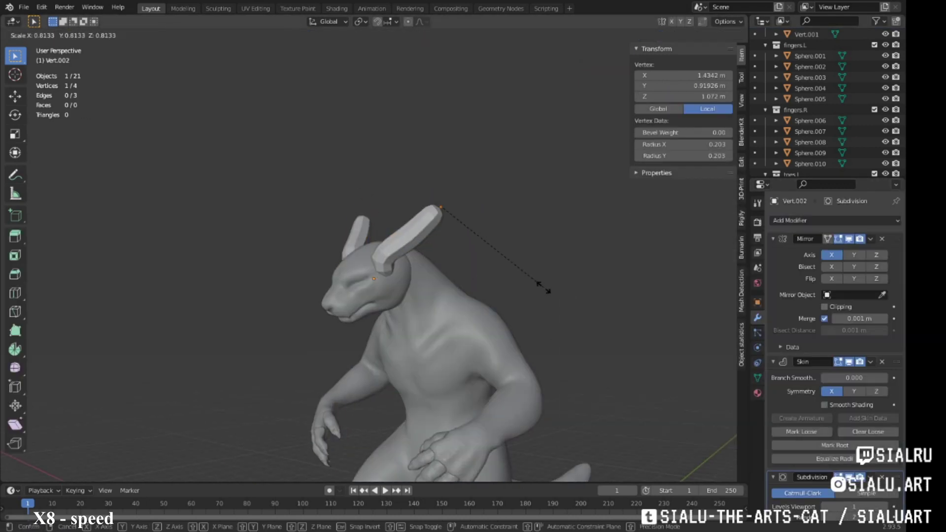
left_click(543, 289)
mouse_move(519, 274)
middle_mouse_down()
mouse_move(443, 266)
mouse_move(358, 313)
mouse_move(421, 279)
middle_mouse_up()
key("e")
left_click(498, 270)
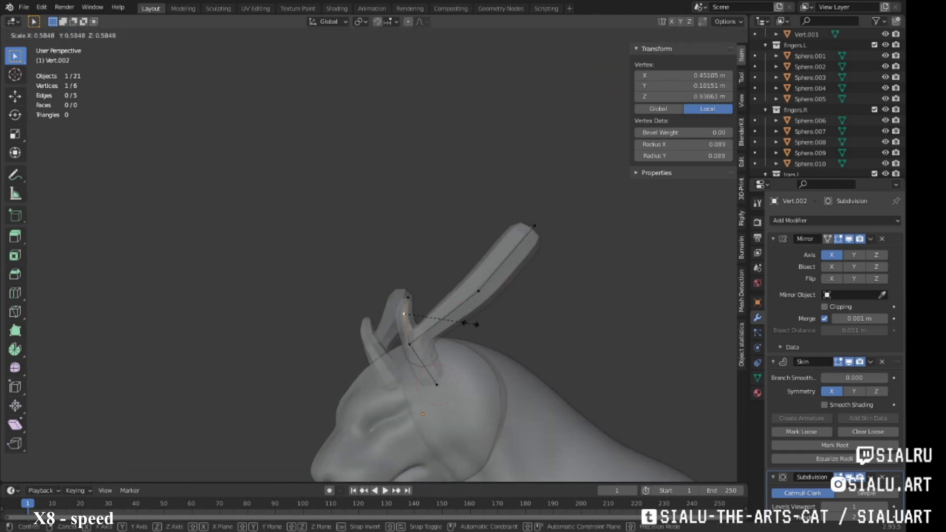
left_click(422, 280)
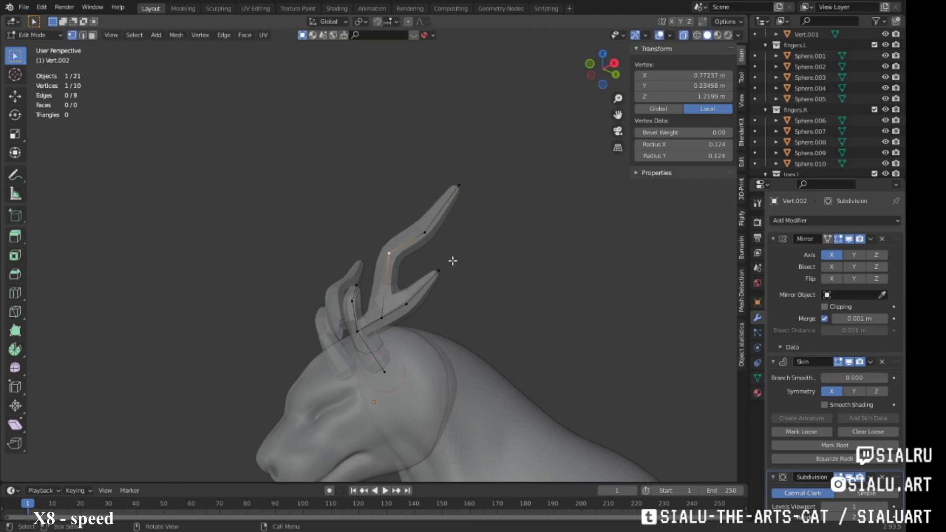
left_click(390, 234)
Step: Extrude a second branch off the antler and select its vertices
mouse_move(545, 274)
middle_mouse_down()
mouse_move(363, 292)
mouse_move(481, 268)
mouse_move(395, 353)
mouse_move(520, 264)
mouse_move(359, 344)
mouse_move(367, 385)
middle_mouse_up()
key("e")
left_click(363, 292)
left_click(425, 258, "shift")
left_click(404, 318)
Step: Rotate and reposition the whole antler on the head, then leave Edit Mode
key("a")
key("r")
key("g")
left_click(524, 262)
left_click(372, 314)
key("Tab")
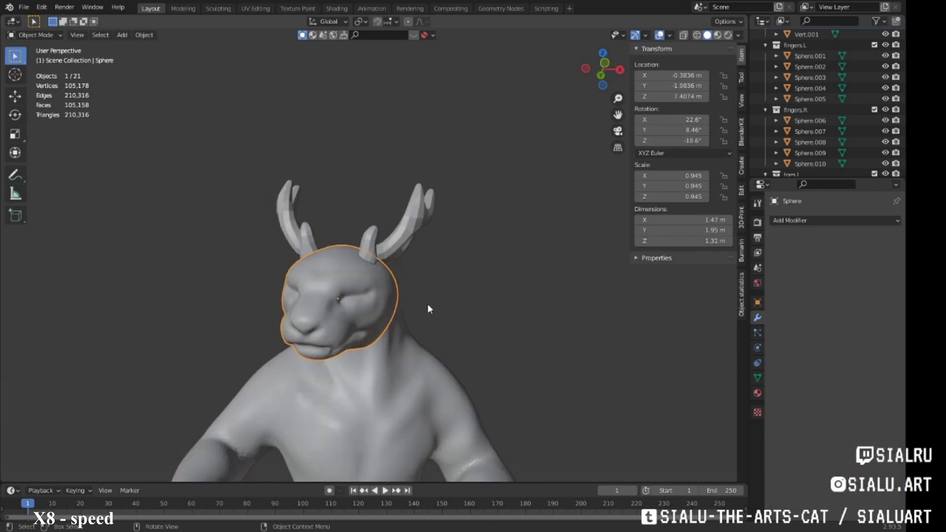
key("shift+d")
key("Tab")
Step: Add a UV sphere and move it up beside the head
key("x")
left_click(441, 303)
key("shift+a")
left_click(397, 270)
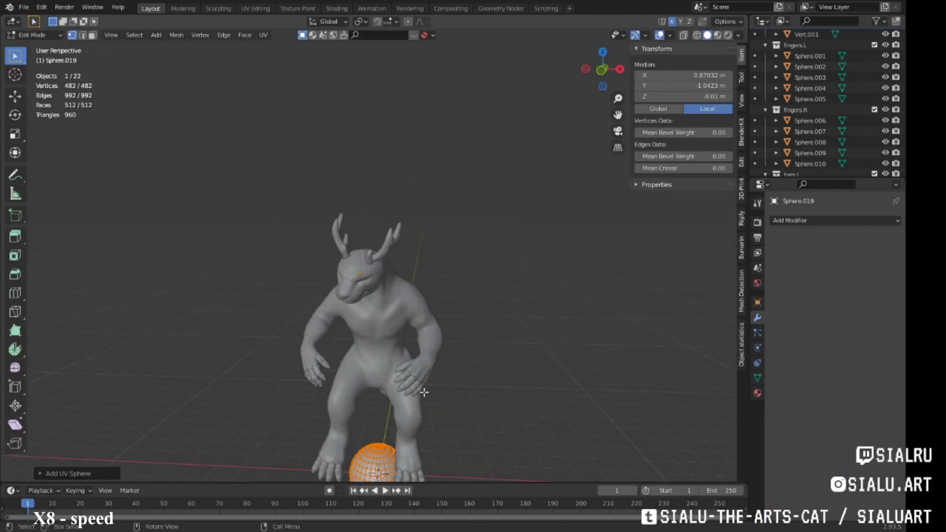
key("g")
left_click(547, 159)
Step: Add a Mirror modifier to the sphere and set it against the side of the head
middle_click_drag(482, 247, 498, 244)
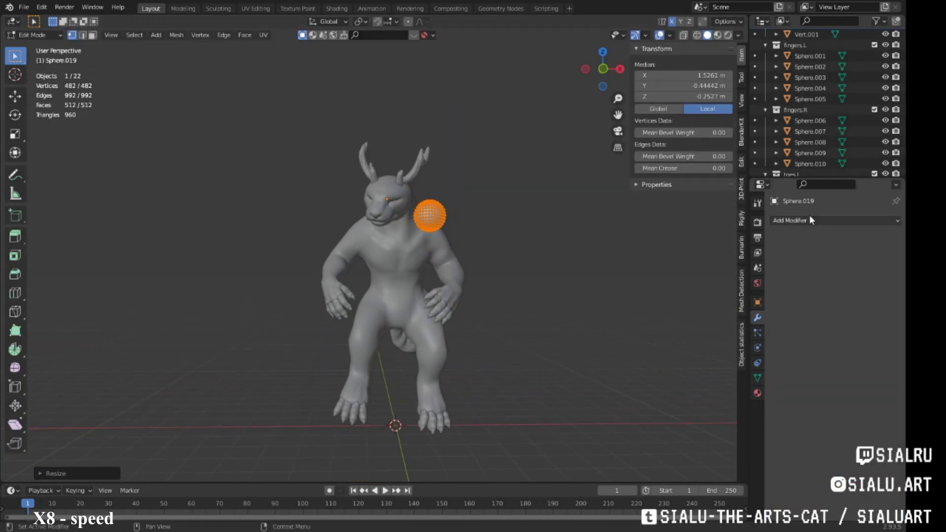
left_click(836, 220)
left_click(675, 324)
scroll(464, 217, "up", 2)
key("g")
mouse_move(463, 216)
middle_mouse_down()
mouse_move(385, 246)
mouse_move(481, 244)
middle_mouse_up()
left_click(384, 246)
middle_click_drag(148, 232, 93, 225)
Step: In Sculpting, pull the sphere out into a long ear with a pointed tip
left_click(218, 8)
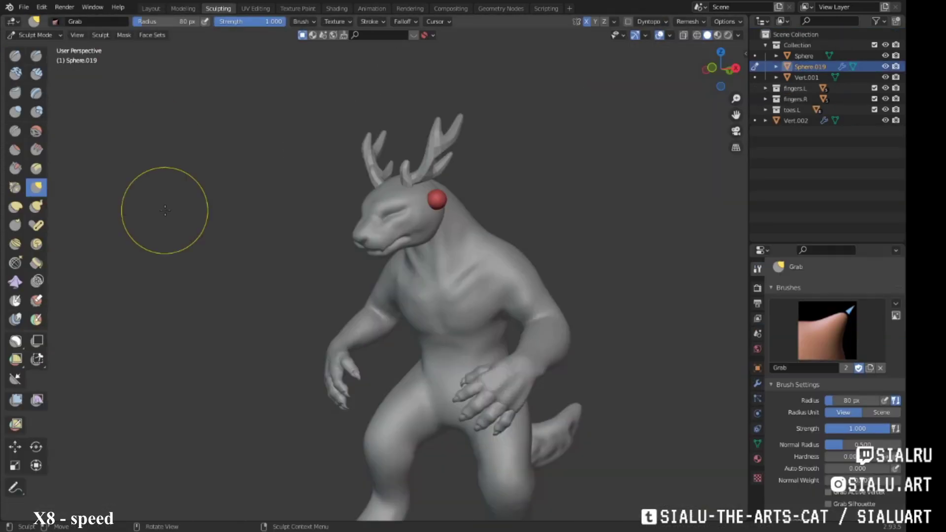
scroll(429, 213, "up", 3)
scroll(410, 225, "down", 1)
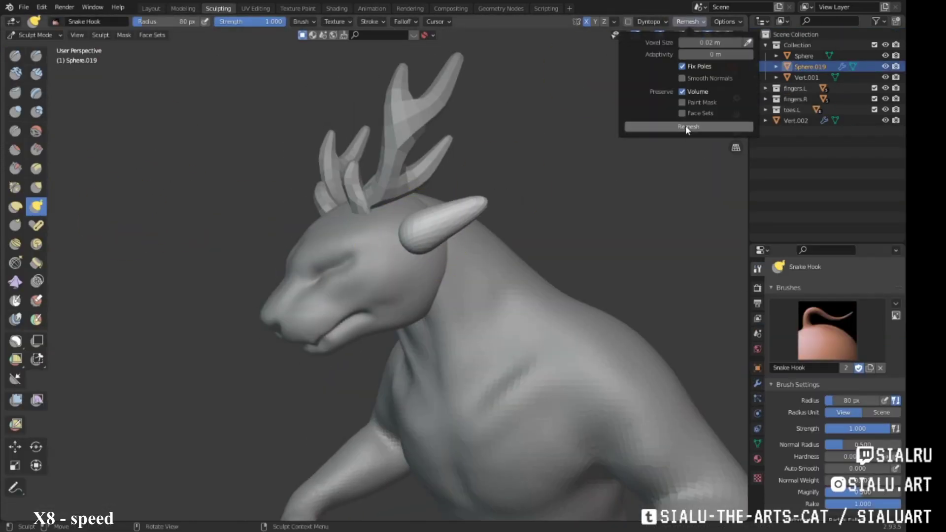
mouse_move(427, 215)
middle_mouse_down()
mouse_move(490, 296)
mouse_move(412, 302)
mouse_move(459, 197)
middle_mouse_up()
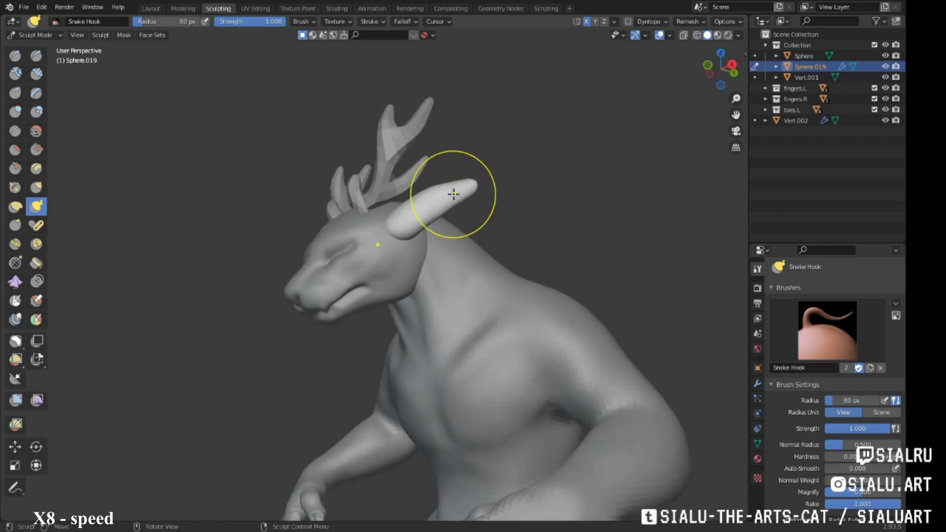
left_click_drag(459, 197, 473, 187)
mouse_move(473, 188)
middle_mouse_down()
mouse_move(450, 246)
mouse_move(380, 290)
mouse_move(317, 306)
mouse_move(402, 211)
middle_mouse_up()
Step: Build up and crease the ear with Clay Strips and a crease brush
key("c")
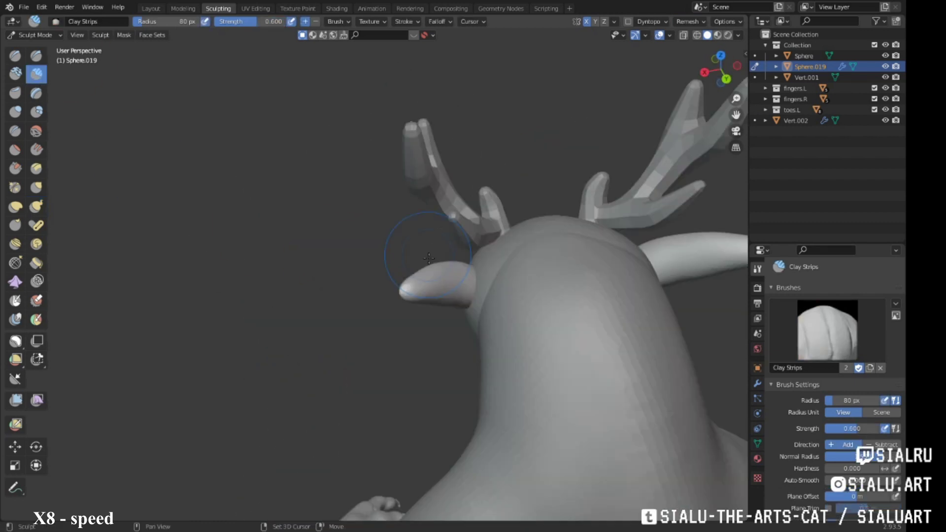
mouse_move(436, 304)
middle_mouse_down()
mouse_move(423, 296)
mouse_move(432, 277)
middle_mouse_up()
scroll(424, 296, "up", 3)
left_click(36, 55)
scroll(366, 349, "down", 3)
mouse_move(366, 348)
middle_mouse_down()
mouse_move(423, 239)
mouse_move(538, 264)
mouse_move(478, 364)
mouse_move(380, 296)
mouse_move(313, 401)
mouse_move(417, 330)
middle_mouse_up()
scroll(539, 263, "up", 3)
scroll(478, 365, "down", 3)
Step: Refine the ear shape with the Grab brush, then return to object editing
key("g")
middle_click_drag(459, 217, 412, 253)
scroll(423, 237, "down", 2)
scroll(404, 272, "up", 2)
scroll(404, 272, "down", 3)
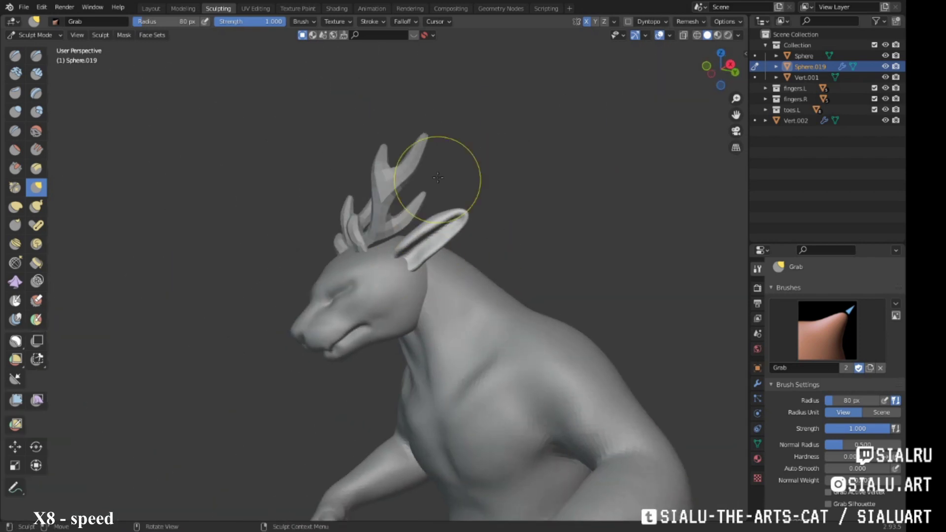
left_click(151, 8)
middle_click_drag(424, 182, 493, 168)
key("s")
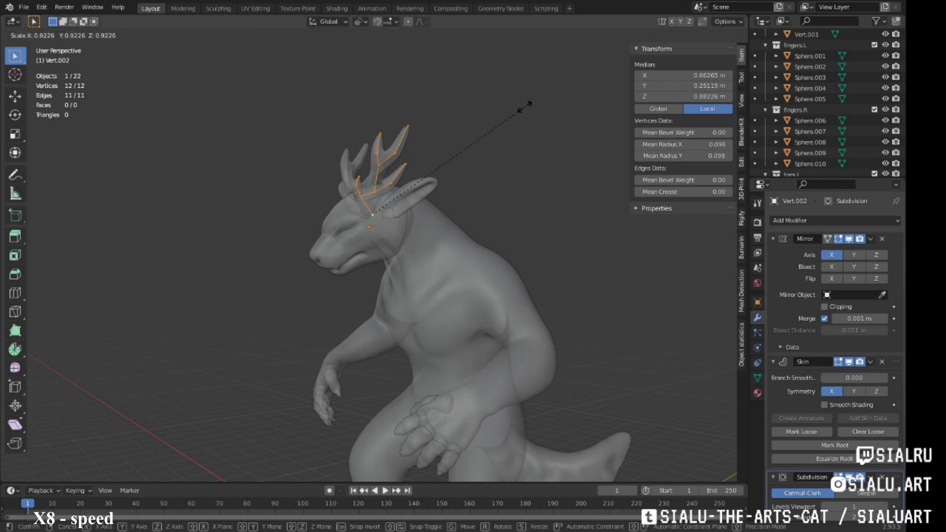
Step: Shrink the antlers and resize the skin thickness at an antler vertex, using X-ray
middle_click_drag(370, 188, 483, 235)
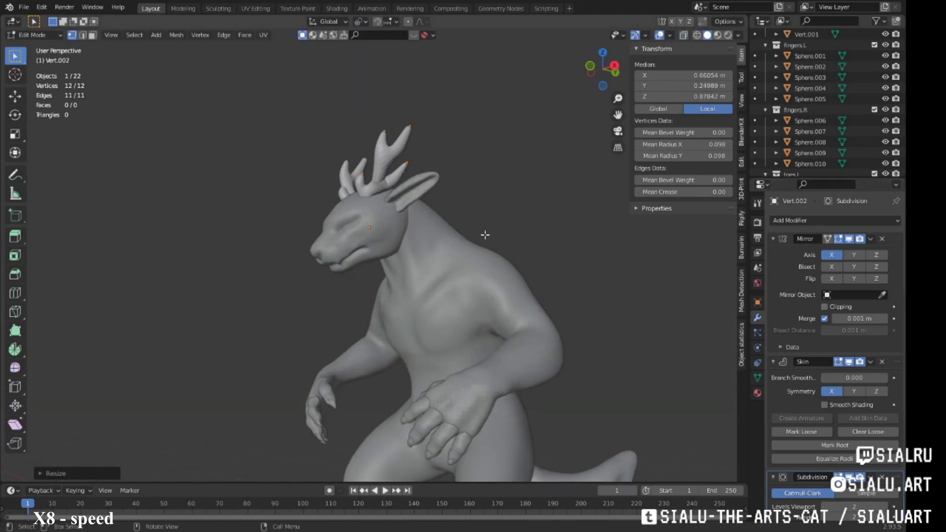
left_click(374, 237)
scroll(515, 131, "up", 4)
key("alt+z")
key("s")
key("alt+z")
scroll(529, 93, "down", 3)
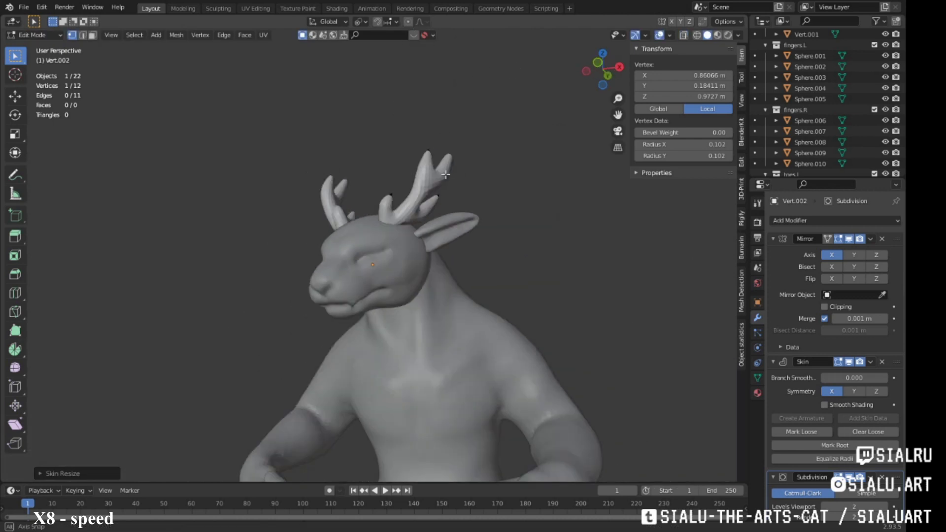
scroll(490, 160, "up", 2)
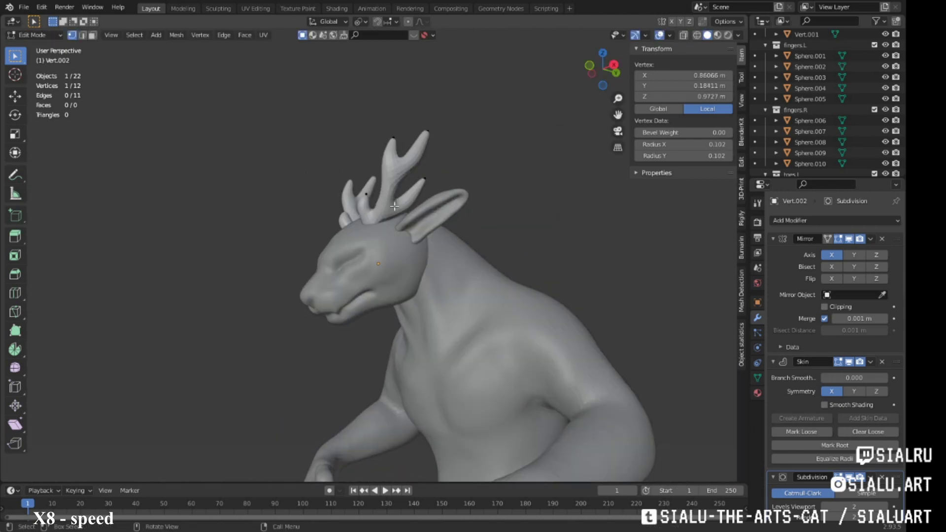
Step: Move an antler tip vertex into place, leave Edit Mode and select the body
mouse_move(394, 206)
middle_mouse_down()
mouse_move(424, 212)
mouse_move(409, 202)
mouse_move(430, 242)
mouse_move(413, 253)
mouse_move(345, 192)
middle_mouse_up()
key("g")
left_click(414, 198)
key("Tab")
scroll(429, 242, "down", 3)
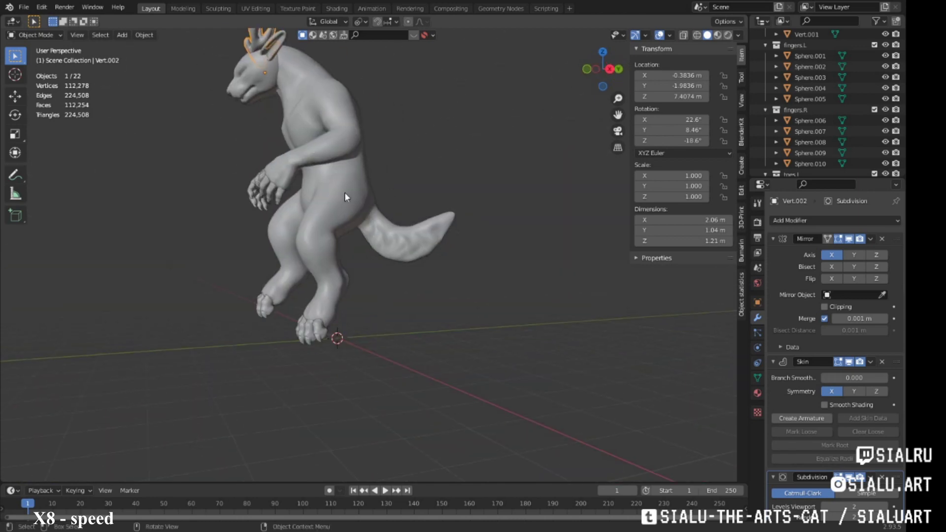
left_click(344, 192)
Step: Sculpt the tail with the brush widened to 111 px
left_click(218, 9)
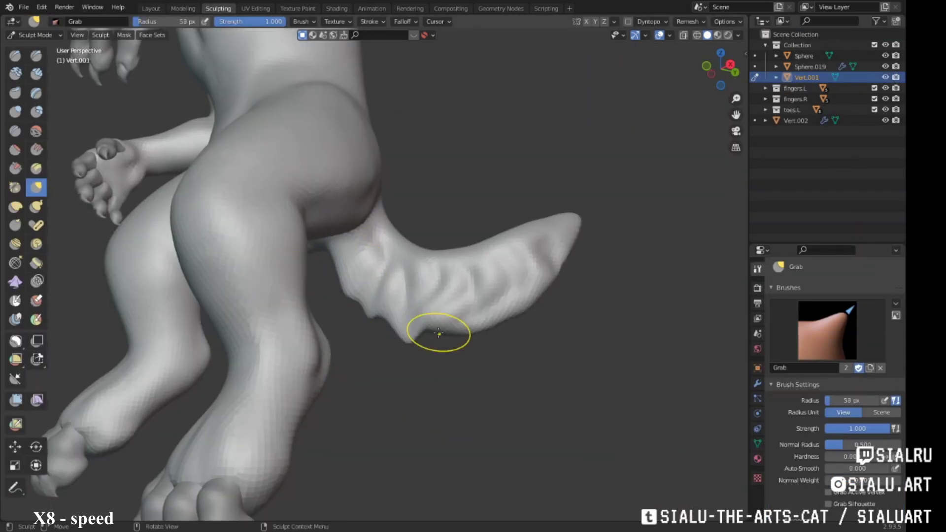
scroll(526, 265, "down", 5)
mouse_move(526, 266)
middle_mouse_down()
mouse_move(507, 296)
mouse_move(448, 333)
mouse_move(507, 248)
middle_mouse_up()
mouse_move(564, 342)
middle_mouse_down()
mouse_move(469, 296)
mouse_move(486, 327)
mouse_move(418, 241)
mouse_move(402, 274)
middle_mouse_up()
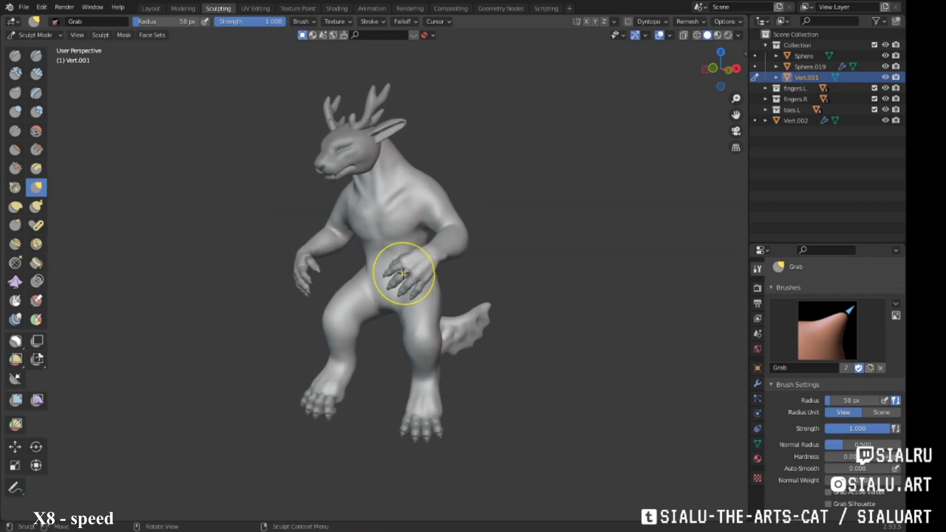
scroll(401, 275, "up", 2)
right_click(291, 339)
left_click_drag(256, 339, 296, 339)
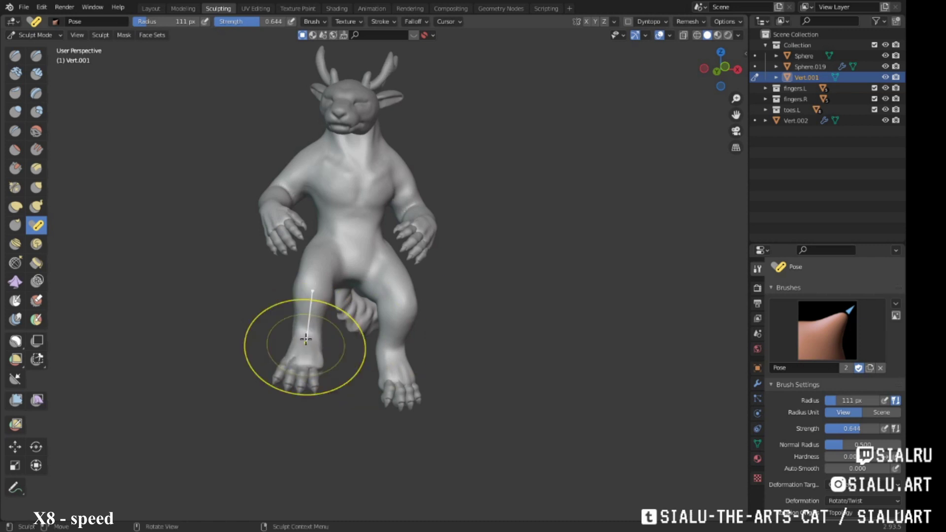
scroll(318, 320, "down", 2)
middle_click_drag(295, 349, 348, 287)
scroll(342, 293, "up", 3)
Step: Move and rotate the toe objects to match the reposed foot
key("ctrl+Page_Up")
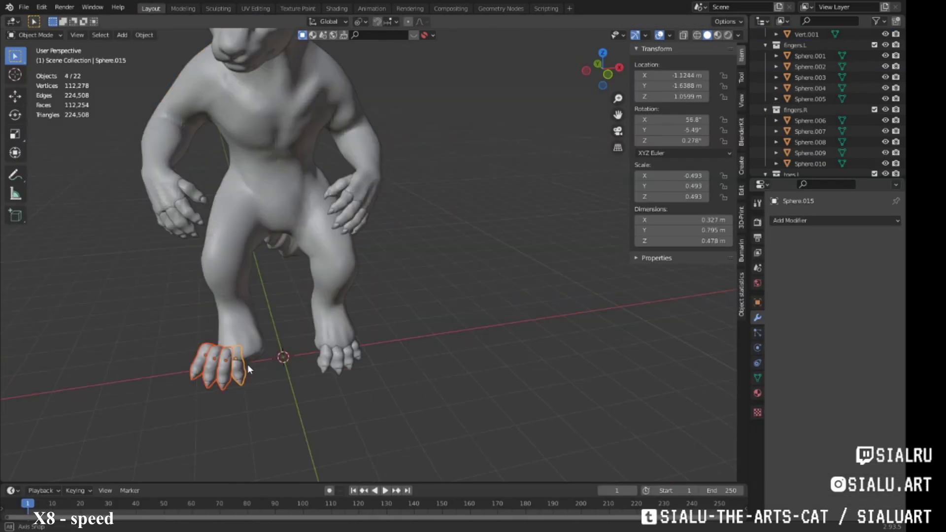
left_click(247, 365)
middle_click_drag(288, 388, 345, 345)
key("g")
left_click(509, 272)
mouse_move(509, 273)
middle_mouse_down()
mouse_move(327, 258)
mouse_move(415, 254)
mouse_move(416, 242)
mouse_move(452, 220)
mouse_move(414, 205)
mouse_move(441, 223)
mouse_move(385, 227)
mouse_move(415, 252)
mouse_move(418, 193)
mouse_move(681, 109)
middle_mouse_up()
scroll(355, 256, "up", 3)
key("g")
left_click(395, 252)
key("g")
left_click(470, 227)
scroll(415, 253, "down", 3)
Step: Reshape the body's legs and feet with the Grab brush, then save the file
key("ctrl+Page_Down")
key("ctrl+Page_Down")
left_click(754, 77)
key("g")
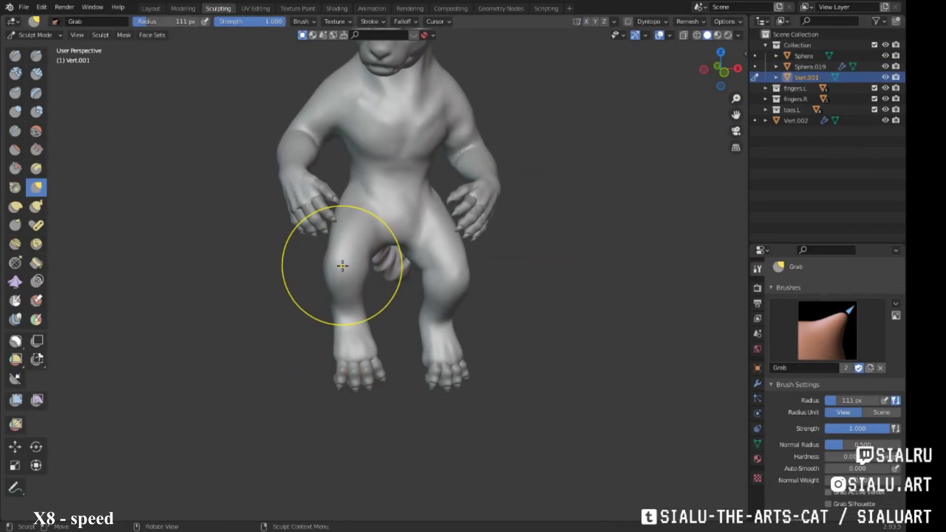
mouse_move(345, 236)
middle_mouse_down()
mouse_move(324, 283)
mouse_move(401, 295)
mouse_move(377, 319)
mouse_move(375, 226)
mouse_move(427, 294)
mouse_move(393, 360)
mouse_move(440, 332)
mouse_move(428, 239)
middle_mouse_up()
scroll(379, 301, "up", 6)
scroll(380, 306, "up", 3)
scroll(429, 239, "up", 3)
middle_click_drag(450, 277, 443, 327)
scroll(443, 327, "down", 5)
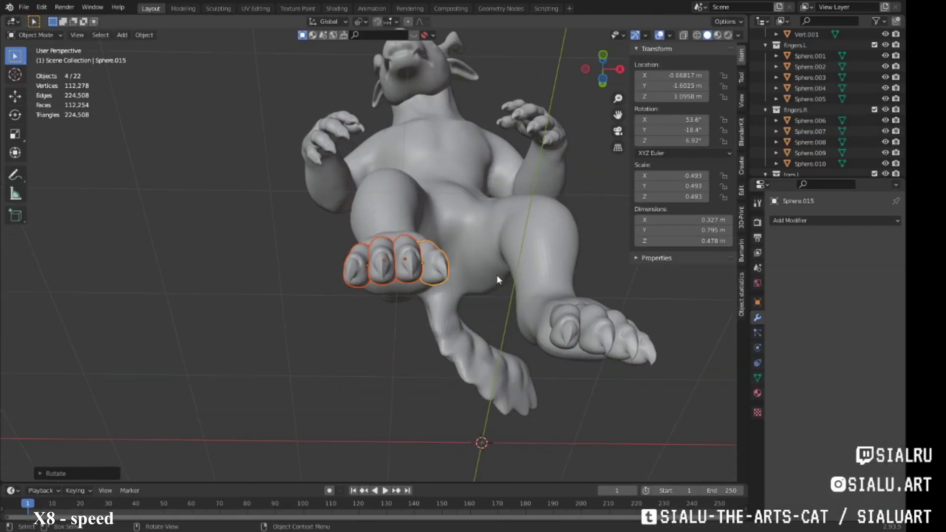
mouse_move(498, 279)
middle_mouse_down()
mouse_move(465, 312)
mouse_move(395, 348)
mouse_move(420, 313)
mouse_move(500, 296)
mouse_move(454, 302)
mouse_move(481, 285)
mouse_move(422, 263)
mouse_move(340, 268)
mouse_move(375, 252)
mouse_move(345, 221)
mouse_move(355, 207)
mouse_move(325, 197)
middle_mouse_up()
key("ctrl+s")
Step: Add a single-vertex object at the head and extend it into a strand across the forehead
right_click(374, 253, "shift")
scroll(430, 248, "up", 2)
key("shift+a")
left_click(624, 372)
scroll(340, 211, "up", 3)
right_click(327, 203, "ctrl")
right_click(333, 213, "ctrl")
Step: Give the strand a Skin modifier and a Subdivision Surface modifier
left_click(835, 220)
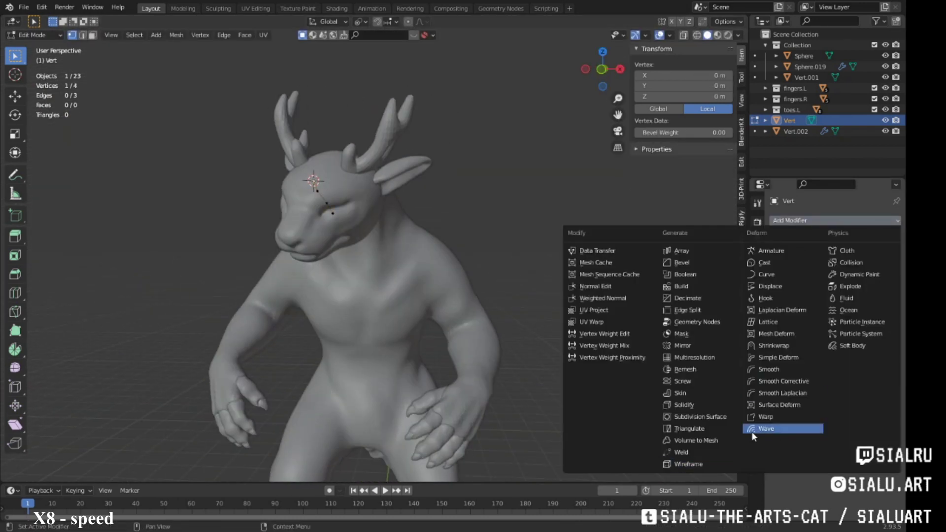
left_click(706, 396)
left_click(809, 222)
left_click(690, 416)
key("a")
scroll(419, 256, "up", 2)
mouse_move(395, 246)
middle_mouse_down()
mouse_move(419, 256)
mouse_move(394, 237)
mouse_move(419, 231)
mouse_move(415, 245)
mouse_move(409, 237)
mouse_move(424, 242)
mouse_move(326, 233)
mouse_move(434, 247)
mouse_move(443, 221)
mouse_move(429, 183)
mouse_move(467, 261)
middle_mouse_up()
Step: Extend the strand with another vertex and duplicate it as a second lock beside it
right_click(413, 246, "ctrl")
key("g")
key("shift+d")
left_click(424, 242)
key("g")
left_click(326, 233)
Step: Duplicate the strand into a third lock and reposition a vertex with see-through display on
key("ctrl+l")
key("shift+d")
left_click(456, 252)
left_click(429, 184)
key("alt+z")
key("g")
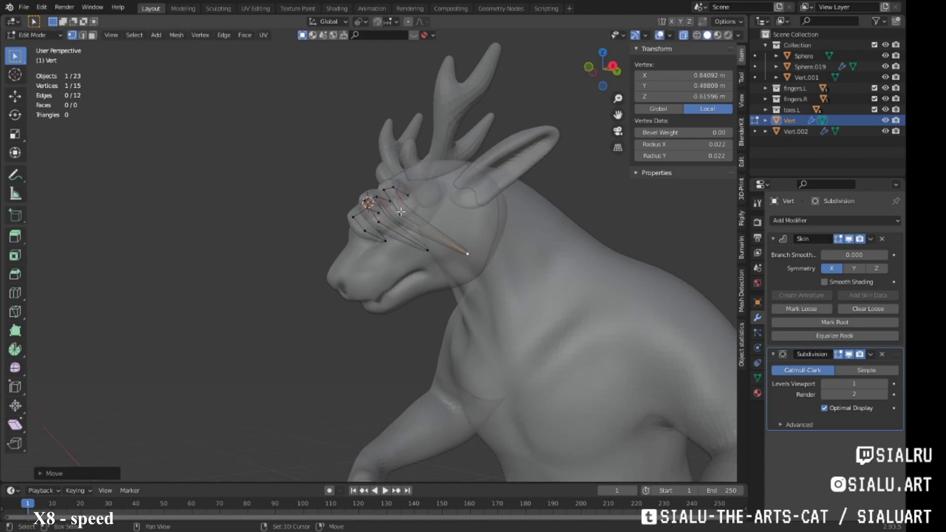
Step: Extrude a new strand from a strand end back past the ear
left_click(426, 250)
key("e")
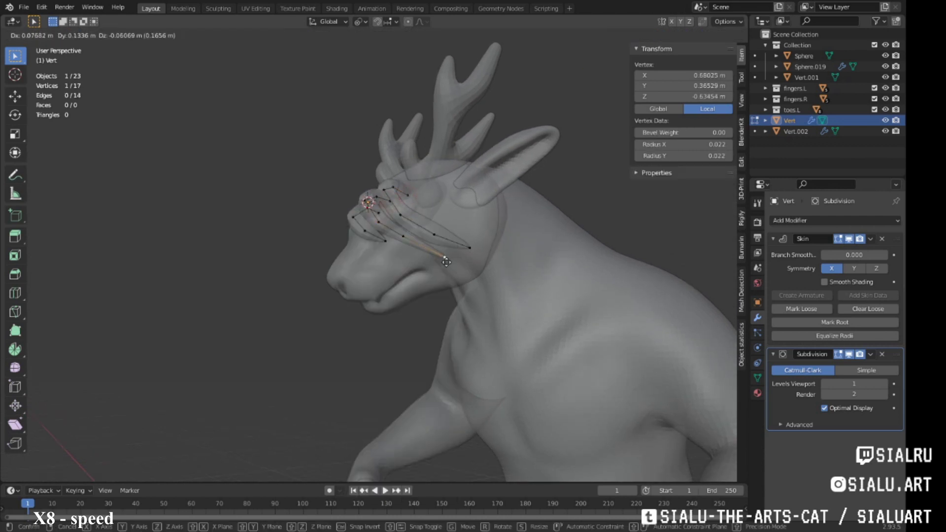
mouse_move(408, 227)
middle_mouse_down()
mouse_move(424, 206)
mouse_move(409, 231)
mouse_move(404, 221)
mouse_move(464, 269)
middle_mouse_up()
left_click(403, 221)
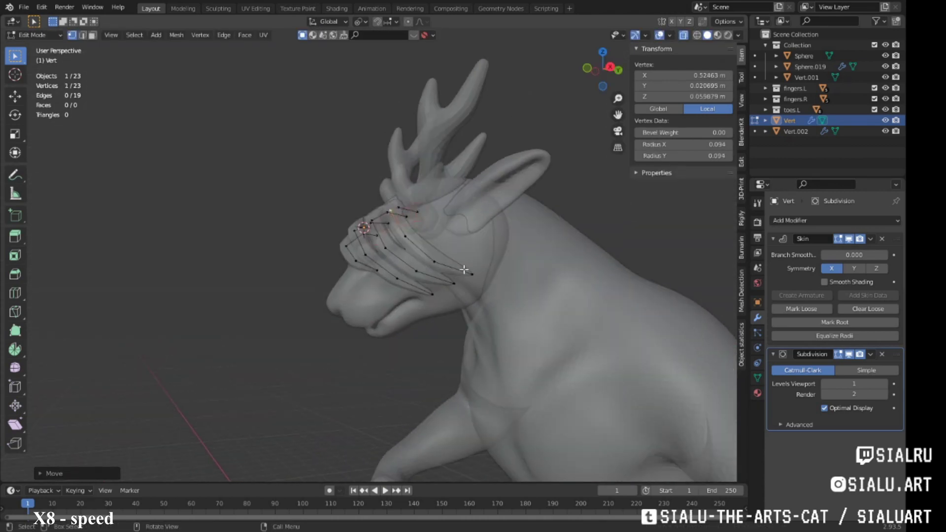
middle_click_drag(406, 235, 434, 256)
Step: Resize the skin radius of all strand vertices to make the strands thinner
key("a")
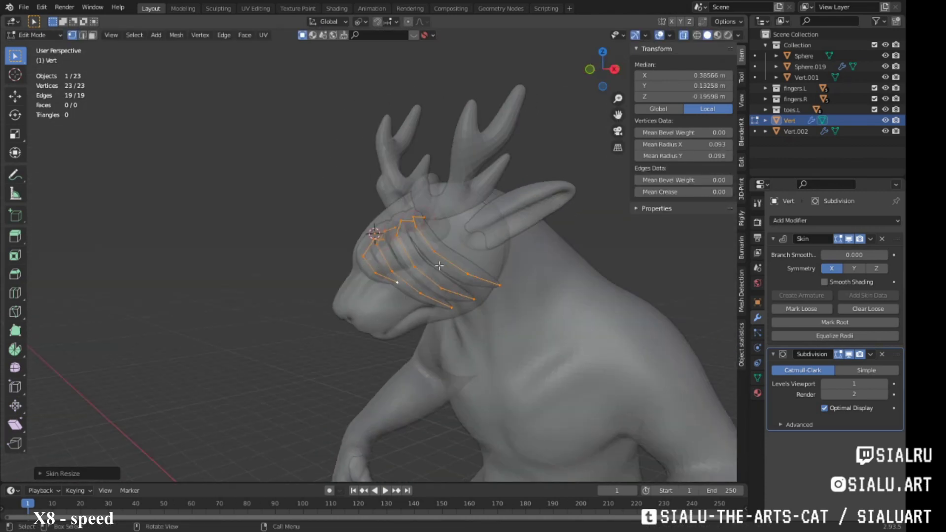
key("ctrl+a")
left_click(456, 275)
left_click(542, 274)
middle_click_drag(542, 274, 454, 258)
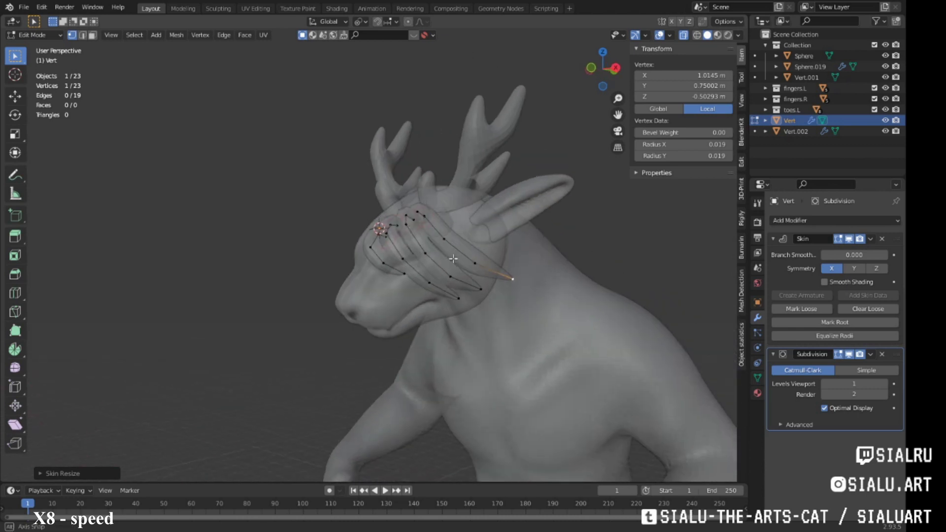
middle_click_drag(579, 330, 436, 232)
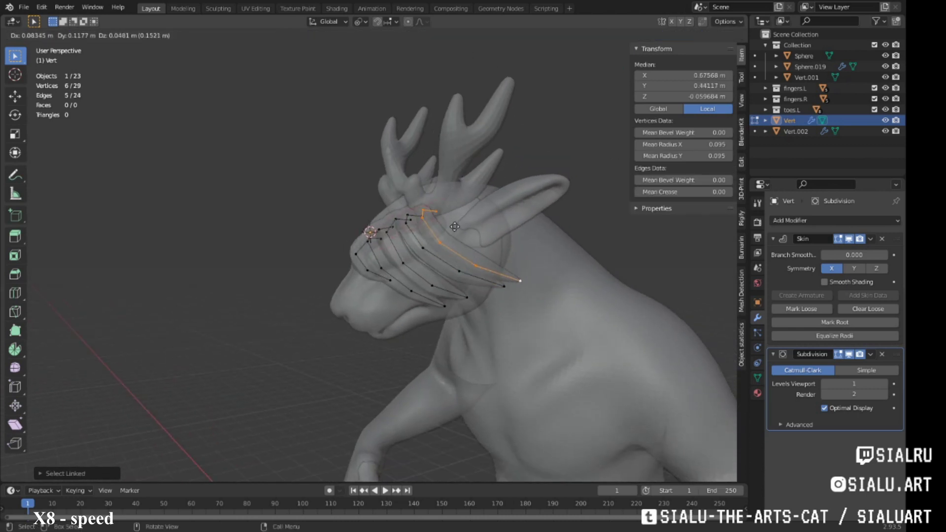
left_click(482, 213)
mouse_move(482, 213)
middle_mouse_down()
mouse_move(470, 226)
mouse_move(591, 207)
middle_mouse_up()
Step: Move the ear Sphere.019 to a new position on the head
left_click(810, 66)
mouse_move(542, 247)
middle_mouse_down()
mouse_move(465, 223)
mouse_move(479, 218)
mouse_move(463, 232)
mouse_move(488, 204)
mouse_move(493, 258)
middle_mouse_up()
key("KP_5")
left_click(686, 35)
key("Tab")
key("g")
Step: Go back into the Vert strand mesh and reposition a strand vertex
key("g")
left_click(483, 216)
left_click(790, 121)
key("c")
mouse_move(436, 231)
middle_mouse_down()
mouse_move(409, 219)
mouse_move(480, 236)
mouse_move(436, 233)
mouse_move(361, 251)
mouse_move(459, 248)
middle_mouse_up()
left_click(406, 218)
key("g")
left_click(406, 217)
Step: Extrude a strand end to lengthen it and adjust another strand tip
left_click(436, 233)
key("e")
left_click(360, 251)
left_click(283, 218)
mouse_move(405, 226)
middle_mouse_down()
mouse_move(283, 219)
mouse_move(282, 248)
middle_mouse_up()
left_click(304, 200)
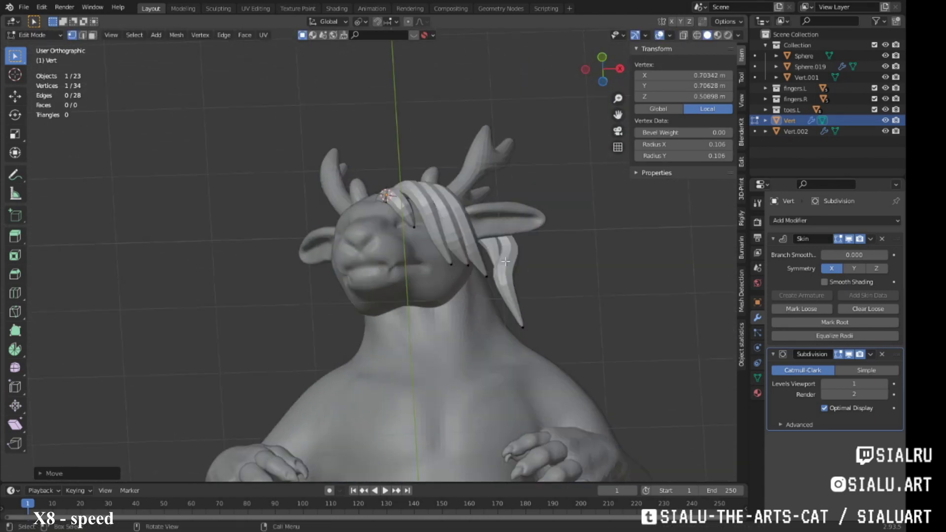
Step: Move more strand vertices and thicken the strand radius over the head
left_click(308, 324)
mouse_move(308, 323)
middle_mouse_down()
mouse_move(411, 217)
mouse_move(442, 232)
middle_mouse_up()
left_click(407, 213)
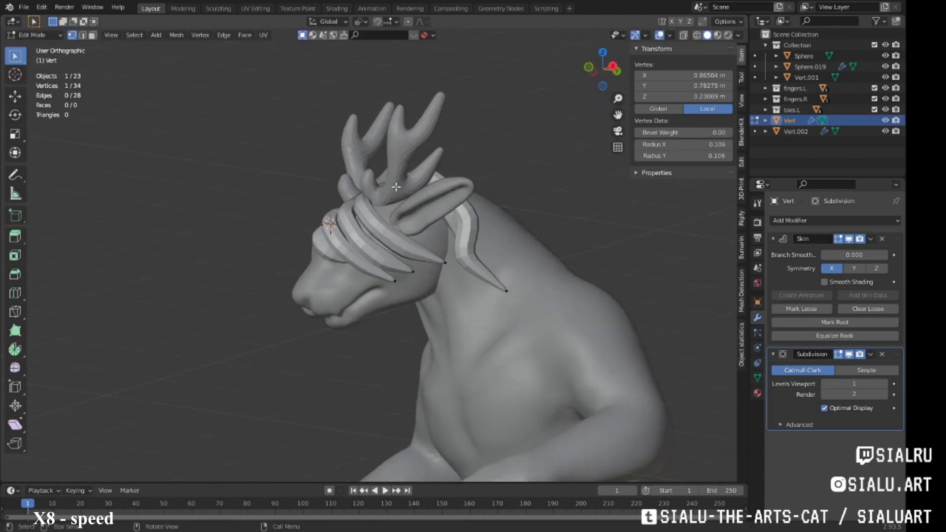
left_click(462, 291)
middle_click_drag(462, 291, 306, 231)
left_click(302, 230)
key("g")
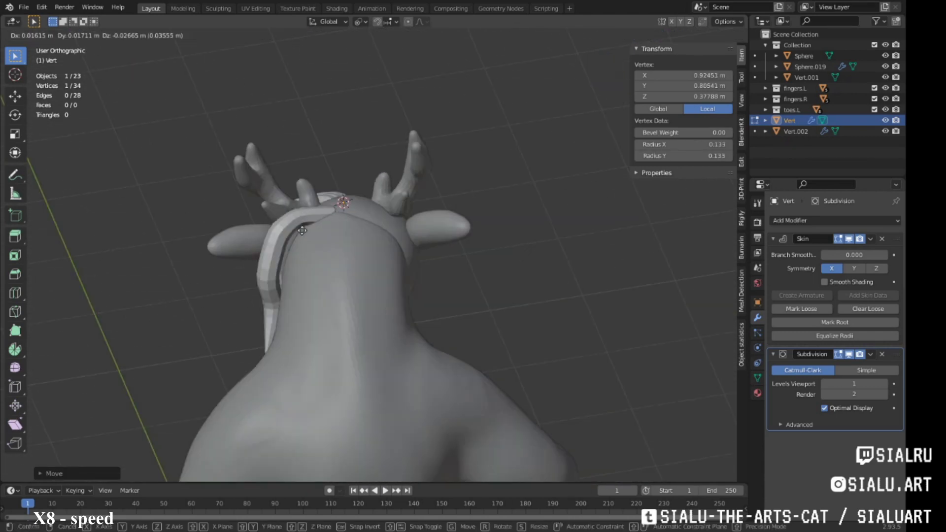
left_click(367, 219)
mouse_move(368, 219)
middle_mouse_down()
mouse_move(392, 265)
mouse_move(493, 222)
middle_mouse_up()
Step: Duplicate a strand and move the copy onto the top of the neck
left_click(523, 220)
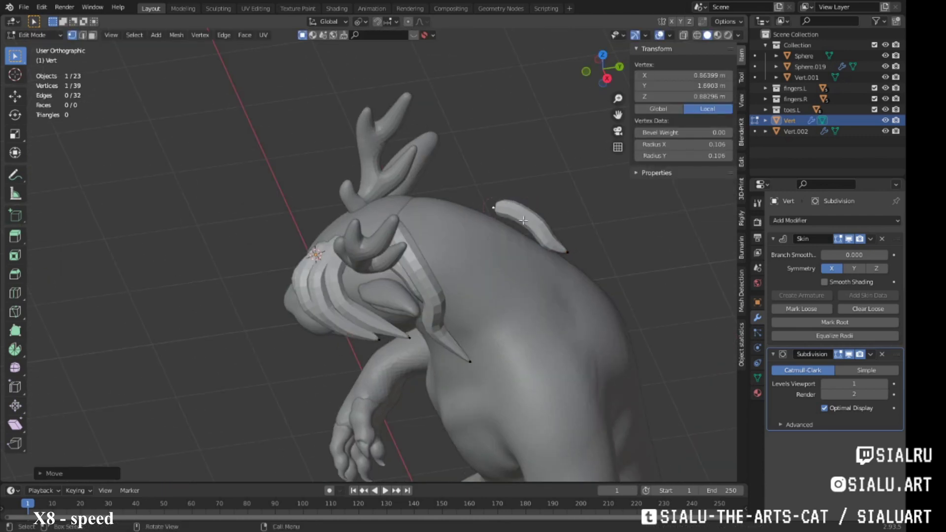
key("shift+d")
left_click(476, 226)
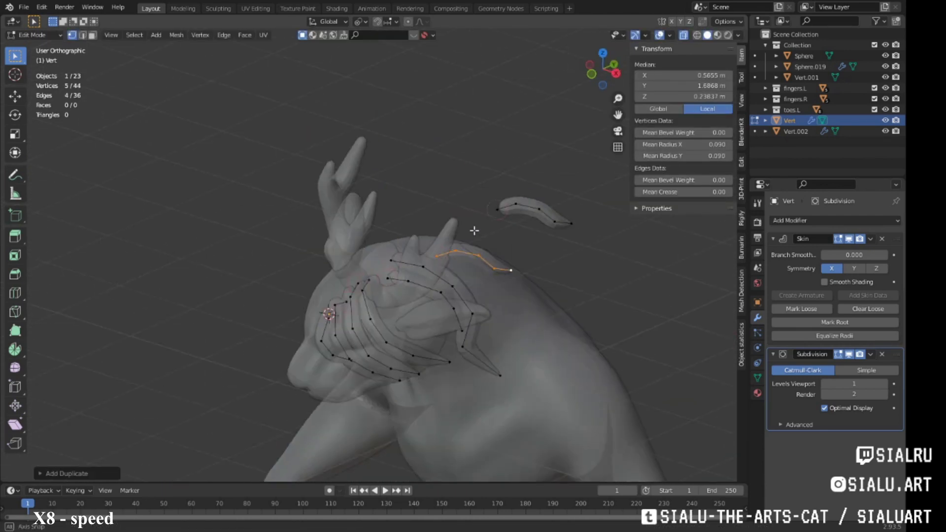
middle_click_drag(476, 226, 504, 205)
mouse_move(542, 259)
middle_mouse_down()
mouse_move(405, 240)
mouse_move(401, 71)
middle_mouse_up()
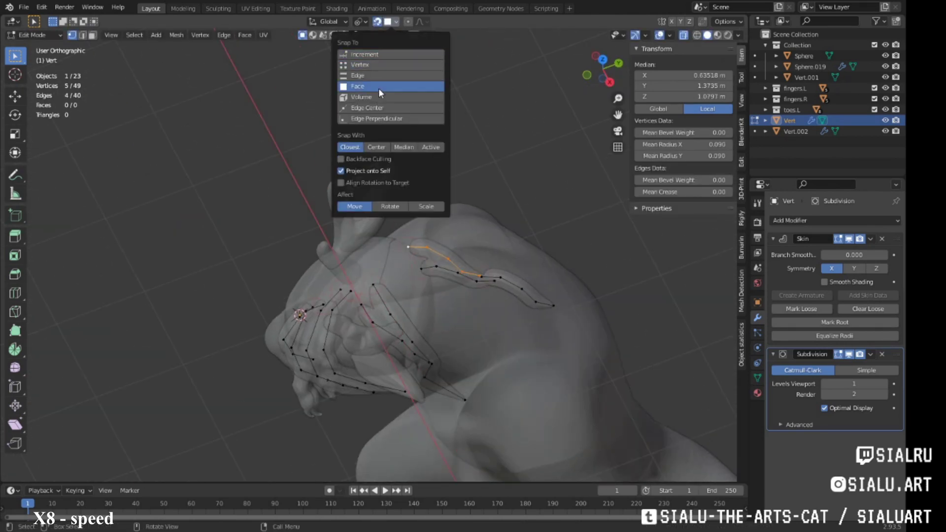
Step: Enable Face snapping and slide the strand onto the head surface
left_click(381, 93)
mouse_move(394, 148)
middle_mouse_down()
mouse_move(443, 222)
mouse_move(443, 148)
middle_mouse_up()
key("g")
left_click(468, 222)
middle_click_drag(468, 221, 482, 211)
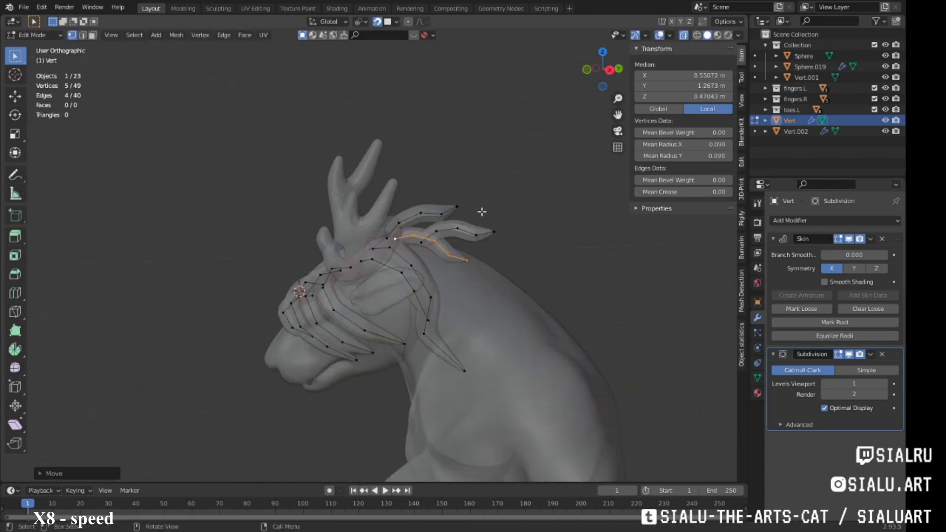
left_click(400, 239)
mouse_move(400, 239)
middle_mouse_down()
mouse_move(424, 207)
mouse_move(404, 246)
mouse_move(429, 222)
mouse_move(443, 268)
mouse_move(493, 270)
mouse_move(478, 306)
middle_mouse_up()
Step: Rotate and move the strand so it lies along the neck
key("r")
left_click(512, 271)
key("r")
mouse_move(398, 295)
middle_mouse_down()
mouse_move(372, 226)
mouse_move(394, 232)
middle_mouse_up()
key("g")
left_click(379, 242)
Step: Duplicate the strands further down the neck and rotate the copies to fit
key("shift+d")
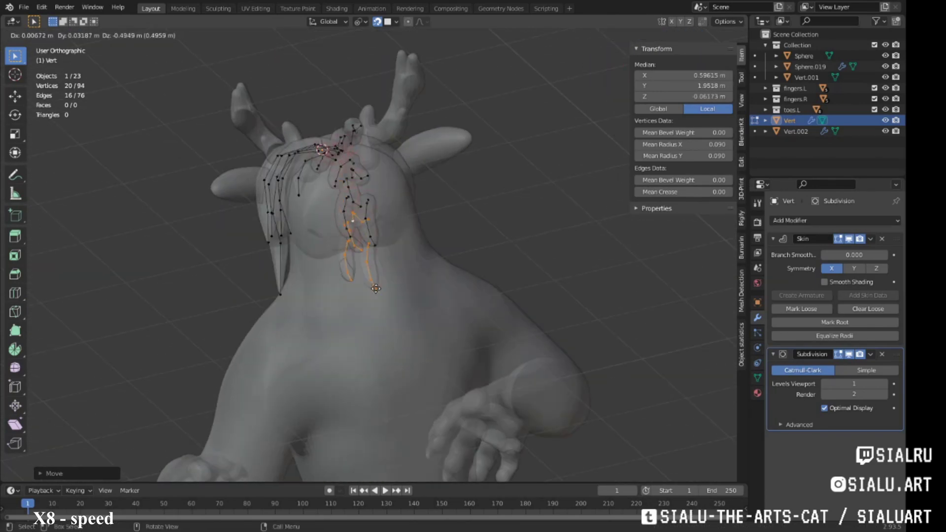
middle_click_drag(454, 232, 419, 251)
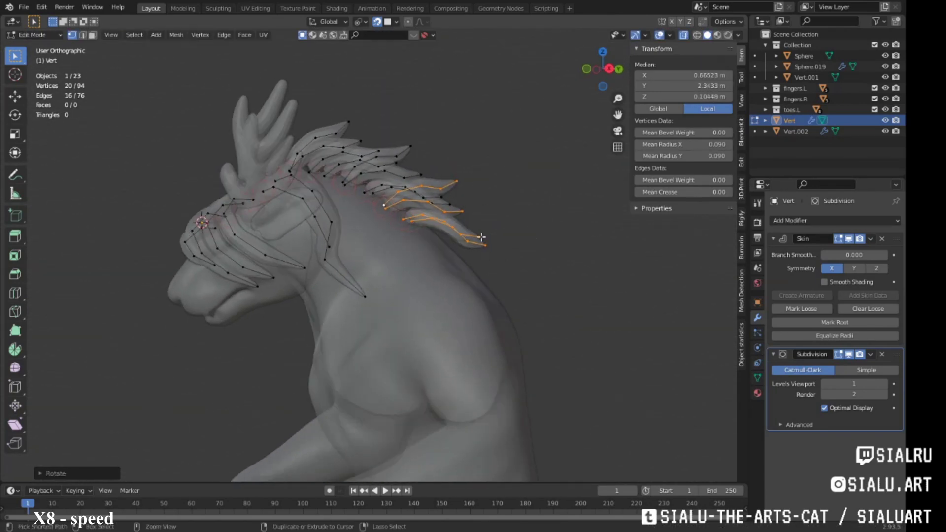
key("r")
left_click(396, 270)
left_click(484, 244)
mouse_move(484, 244)
middle_mouse_down()
mouse_move(444, 256)
mouse_move(438, 270)
mouse_move(469, 271)
middle_mouse_up()
Step: Add another duplicated strand group lower on the neck, rotated to follow its curve
key("shift+d")
left_click(444, 256)
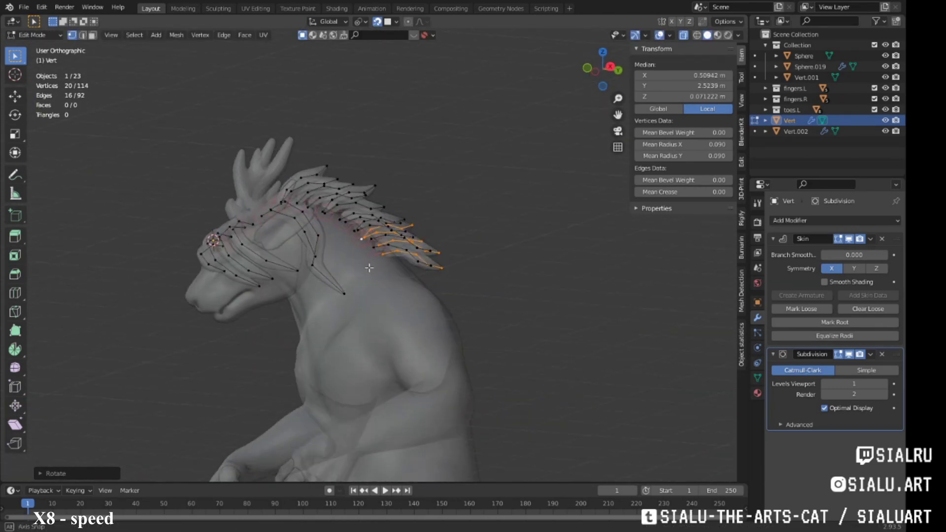
left_click(308, 262)
middle_click_drag(308, 263, 375, 276)
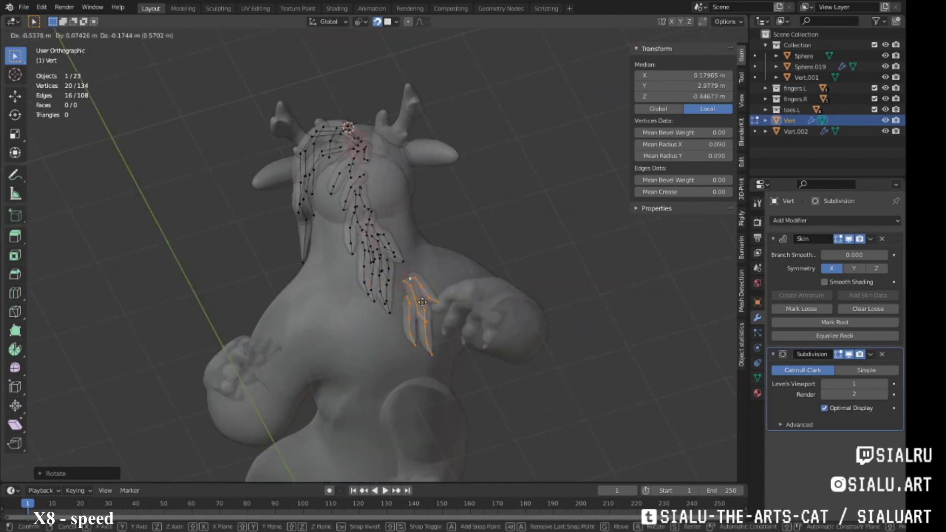
key("r")
left_click(389, 291)
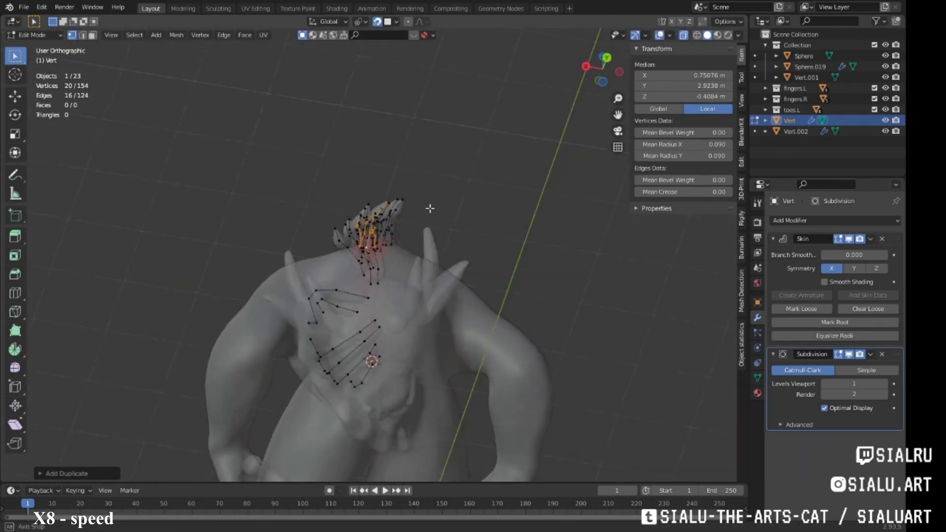
Step: Duplicate a single strand and move it to fill the mane near the head
middle_click_drag(511, 213, 453, 242)
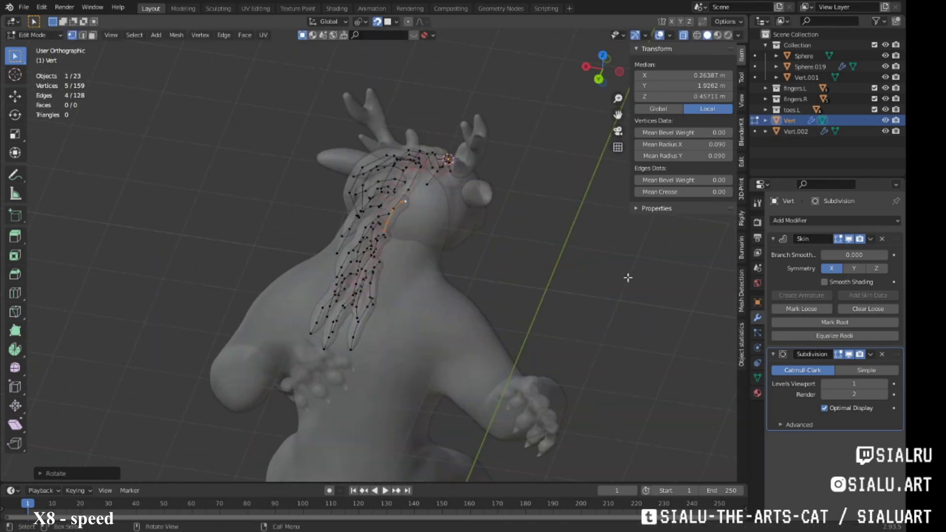
mouse_move(628, 277)
middle_mouse_down()
mouse_move(493, 276)
mouse_move(473, 247)
mouse_move(434, 227)
mouse_move(513, 223)
mouse_move(492, 232)
middle_mouse_up()
key("shift+d")
left_click(433, 227)
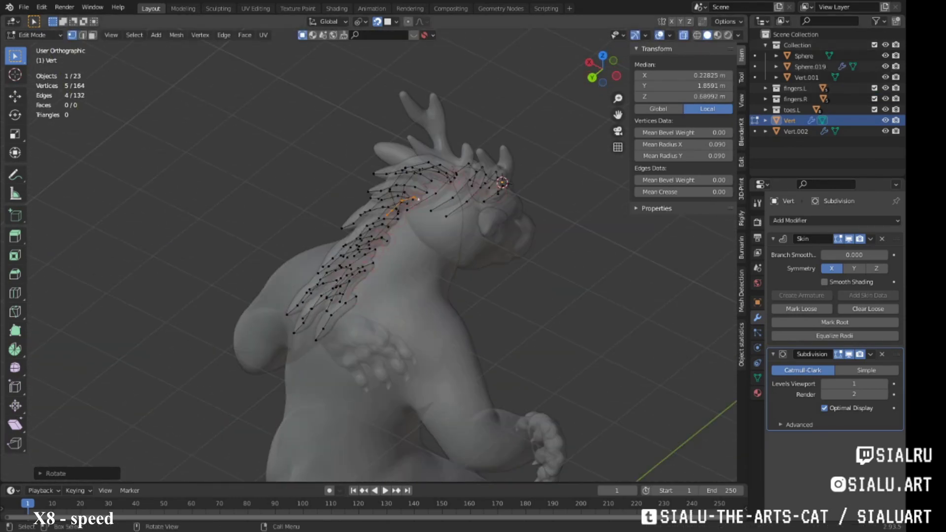
mouse_move(563, 311)
middle_mouse_down()
mouse_move(542, 276)
mouse_move(685, 36)
middle_mouse_up()
key("g")
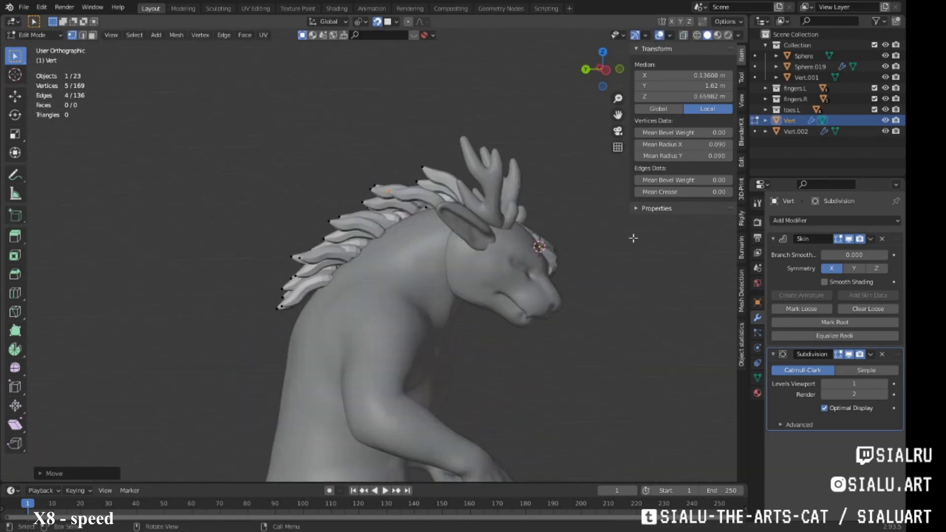
mouse_move(596, 348)
middle_mouse_down()
mouse_move(443, 276)
mouse_move(339, 260)
mouse_move(407, 177)
mouse_move(340, 175)
mouse_move(492, 215)
middle_mouse_up()
Step: Select whole mane strands with L, then duplicate and rotate the copies
key("l")
left_click(437, 207)
key("l")
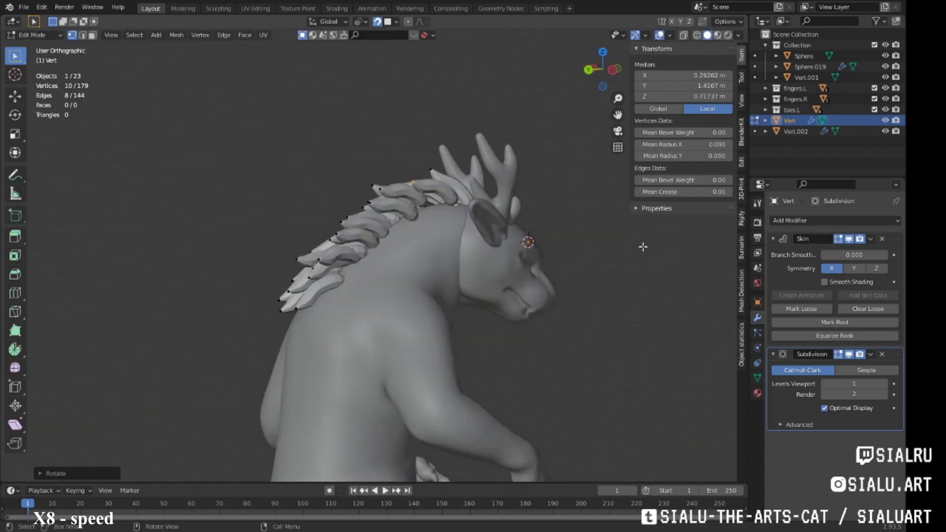
mouse_move(643, 246)
middle_mouse_down()
mouse_move(662, 154)
mouse_move(538, 283)
mouse_move(532, 180)
mouse_move(537, 207)
middle_mouse_up()
key("shift+d")
key("r")
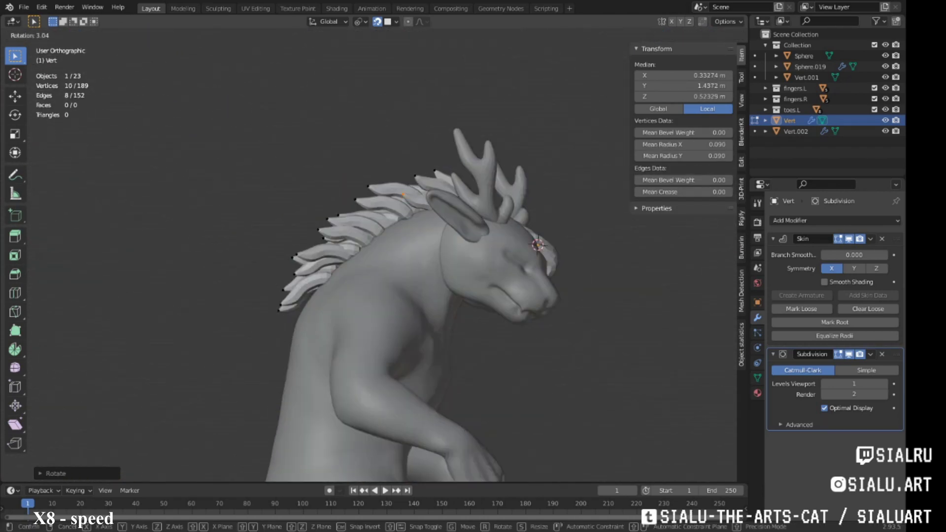
left_click(404, 198)
Step: Drag the copied strand's vertices into place along the neck
mouse_move(404, 197)
middle_mouse_down()
mouse_move(344, 211)
mouse_move(538, 197)
middle_mouse_up()
scroll(538, 196, "up", 3)
key("g")
left_click(538, 197)
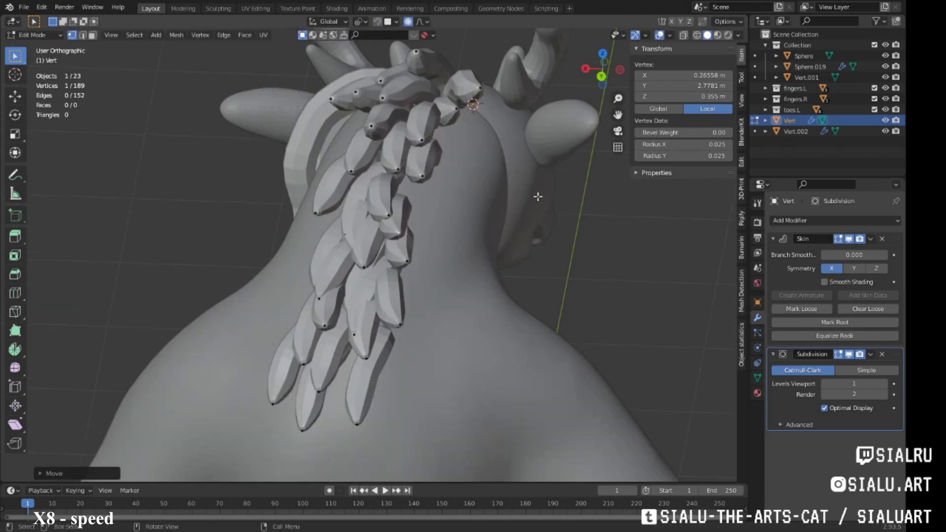
key("g")
left_click(412, 252)
scroll(361, 266, "down", 3)
mouse_move(412, 251)
middle_mouse_down()
mouse_move(361, 266)
mouse_move(365, 226)
middle_mouse_up()
left_click(382, 249)
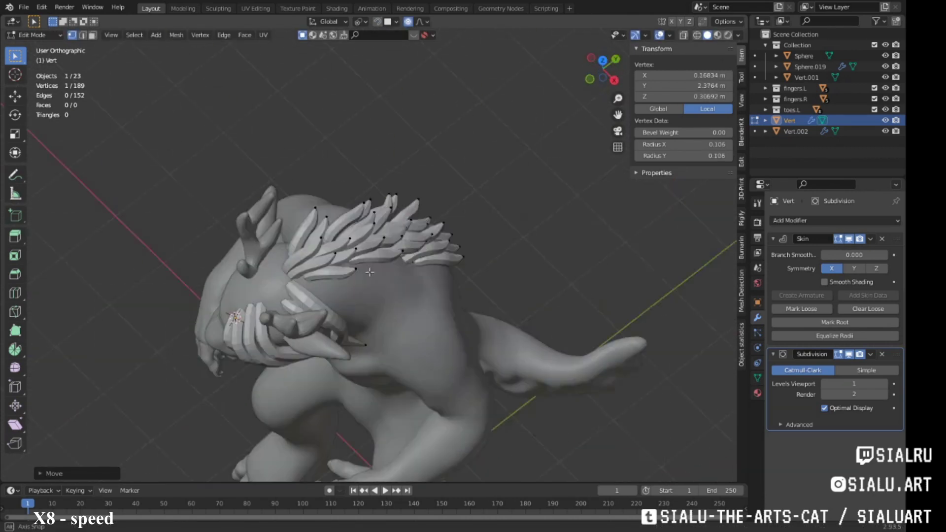
Step: Rotate and move the copied strands further down the upper back
left_click(365, 226)
key("g")
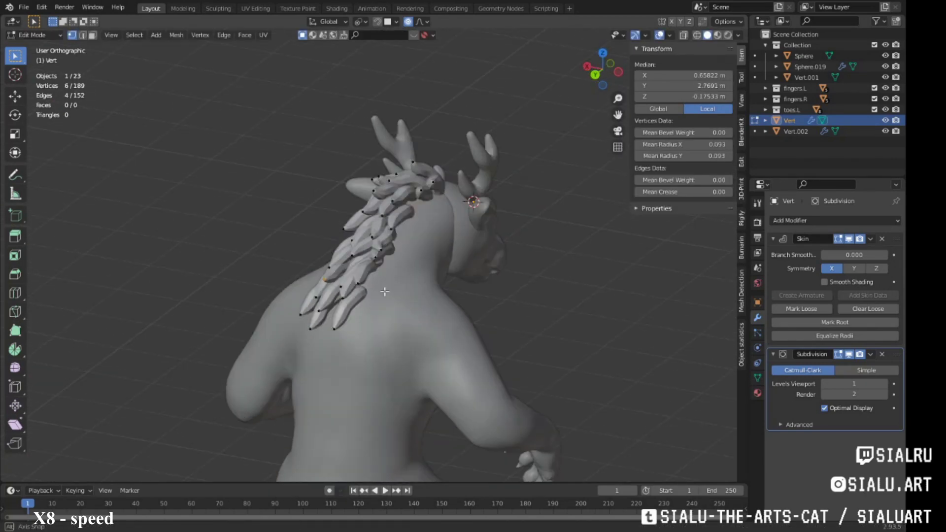
key("r")
left_click(571, 265)
middle_click_drag(570, 264, 443, 148)
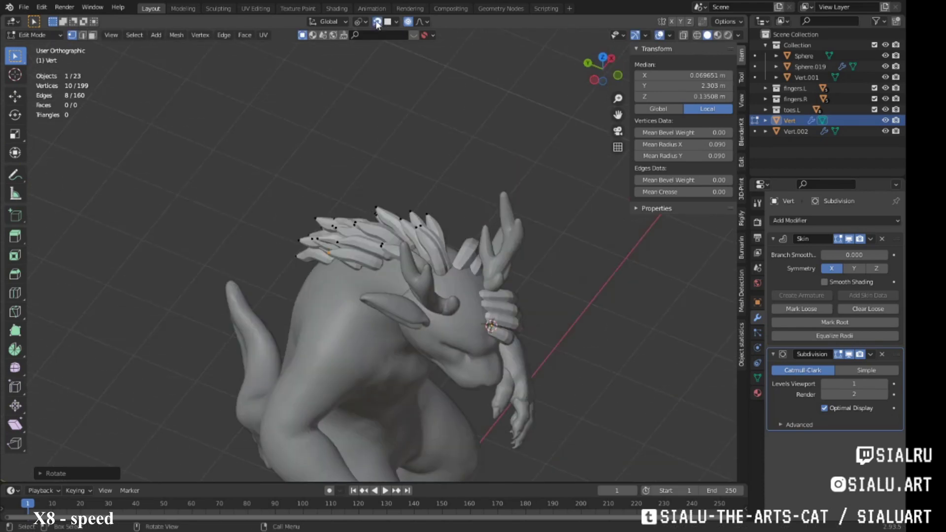
middle_click_drag(553, 220, 424, 239)
key("g")
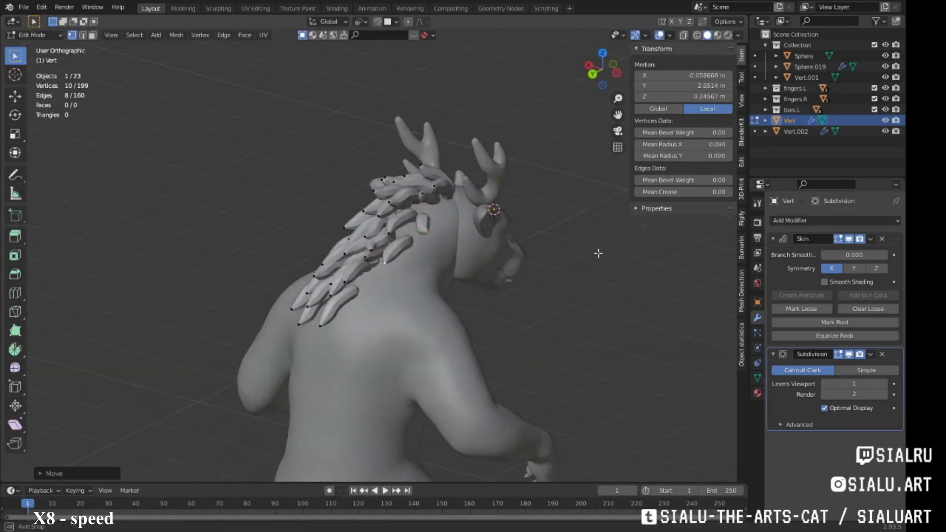
left_click(602, 254)
Step: Select another whole strand and position it beside the head
middle_click_drag(602, 253, 521, 295)
key("l")
key("g")
left_click(433, 223)
middle_click_drag(433, 223, 433, 224)
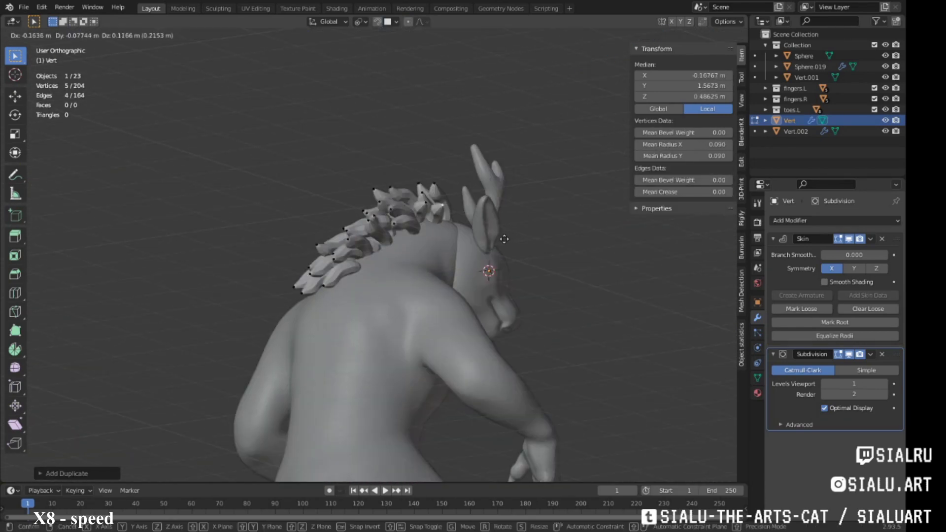
left_click(504, 239)
mouse_move(504, 239)
middle_mouse_down()
mouse_move(495, 198)
mouse_move(393, 253)
middle_mouse_up()
left_click(498, 225)
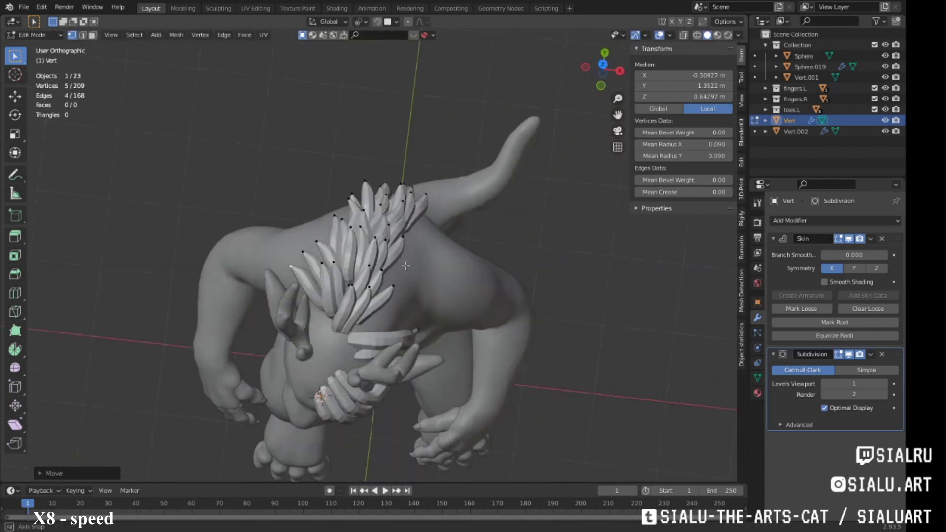
Step: Toggle X-ray on and off to inspect the layered mane from behind
key("alt+z")
scroll(360, 251, "up", 2)
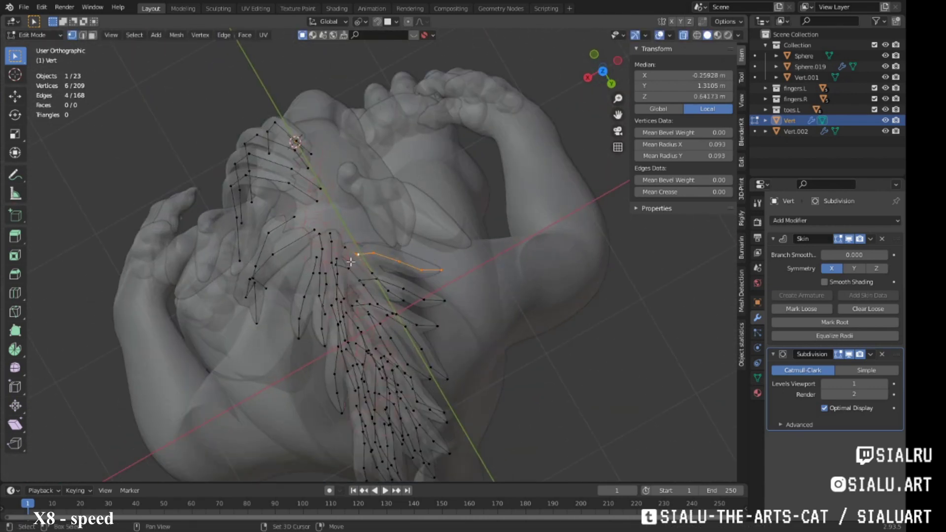
scroll(350, 262, "down", 3)
key("alt+z")
mouse_move(351, 261)
middle_mouse_down()
mouse_move(469, 176)
mouse_move(566, 249)
mouse_move(459, 264)
mouse_move(400, 259)
middle_mouse_up()
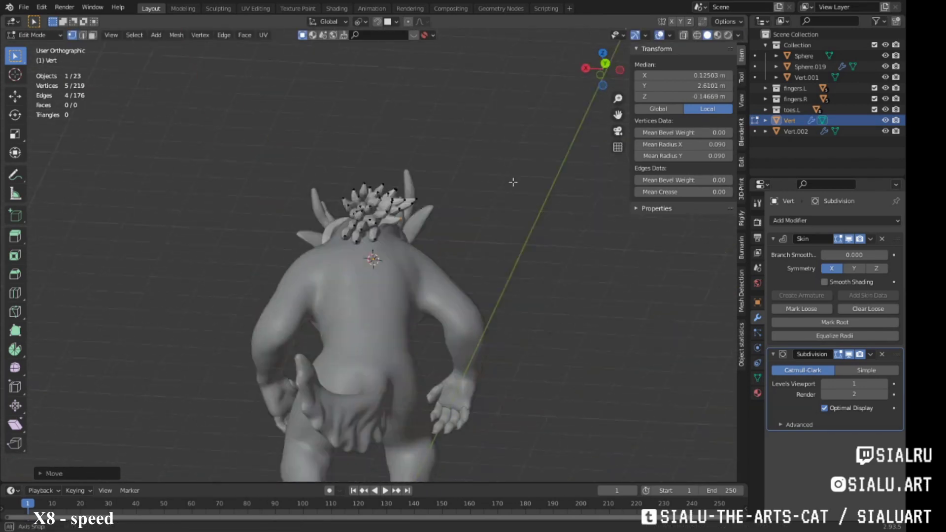
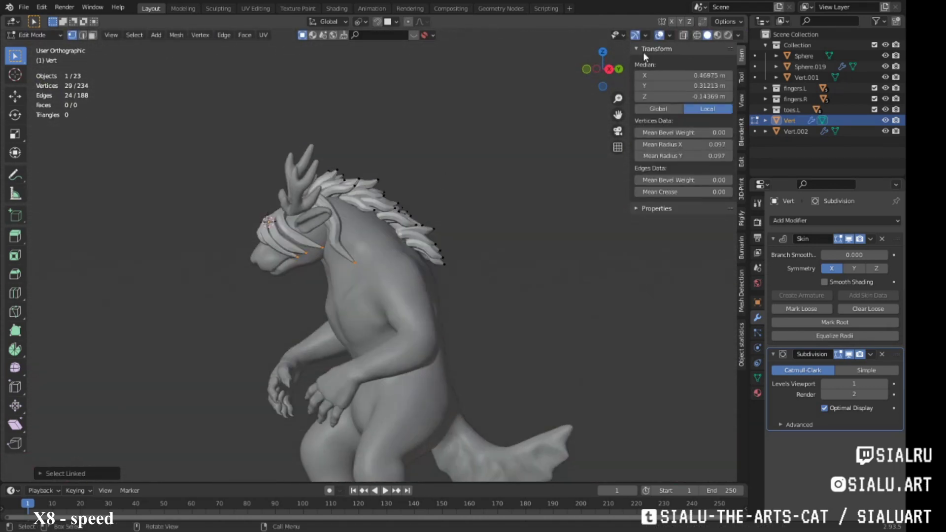
Step: Duplicate the selected strand vertices and mirror the copy along local X
middle_click_drag(477, 240, 490, 314)
key("shift+d")
right_click(489, 314)
left_click(607, 443)
middle_click_drag(607, 446, 543, 256)
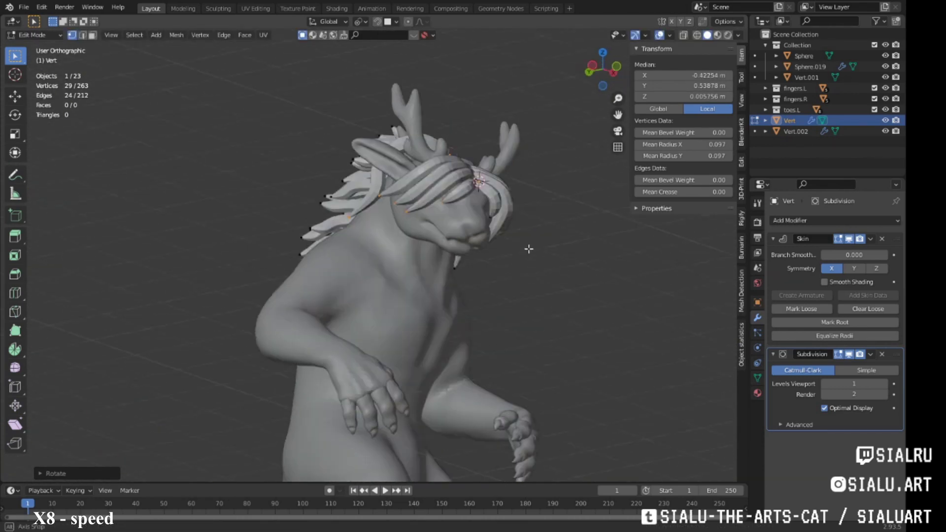
mouse_move(590, 259)
middle_mouse_down()
mouse_move(555, 242)
mouse_move(474, 228)
mouse_move(278, 353)
middle_mouse_up()
Step: Pick head and mane strand vertices and turn on proportional editing
left_click(473, 229)
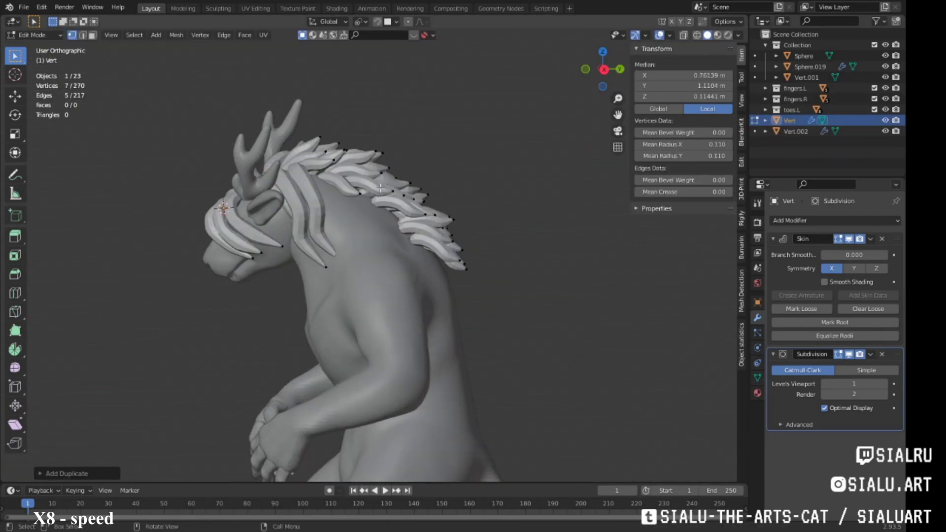
middle_click_drag(439, 196, 469, 257)
mouse_move(459, 139)
middle_mouse_down()
mouse_move(266, 172)
mouse_move(319, 251)
mouse_move(408, 217)
mouse_move(400, 262)
middle_mouse_up()
left_click(319, 251)
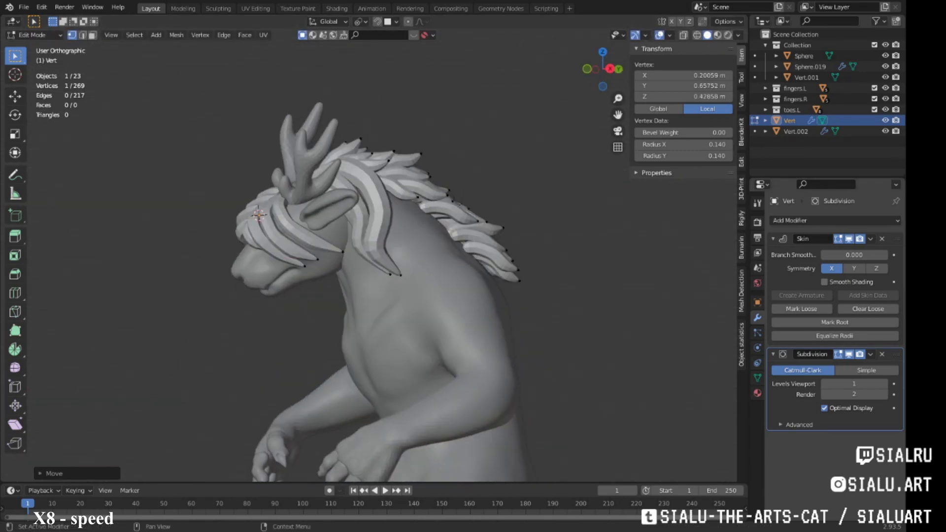
middle_click_drag(424, 236, 434, 234)
left_click(435, 234, "shift")
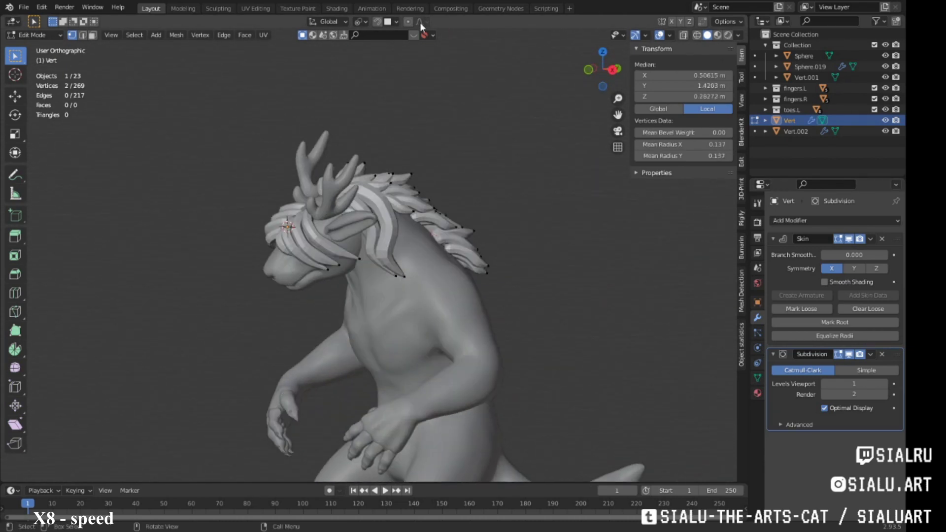
left_click(408, 21)
middle_click_drag(374, 222, 326, 193)
left_click(325, 194)
left_click(416, 265)
mouse_move(312, 232)
middle_mouse_down()
mouse_move(417, 265)
mouse_move(388, 252)
mouse_move(501, 228)
mouse_move(544, 284)
mouse_move(414, 236)
mouse_move(392, 253)
mouse_move(327, 232)
mouse_move(515, 145)
middle_mouse_up()
Step: Soft-move a mane vertex, then separate the linked front strands into new object Vert.003
left_click(406, 274)
left_click(388, 252)
key("g")
left_click(394, 250)
key("l")
key("l")
left_click(431, 214)
Step: Reposition several neck mane vertices with proportional-falloff moves
mouse_move(431, 214)
middle_mouse_down()
mouse_move(465, 300)
mouse_move(511, 281)
mouse_move(665, 40)
middle_mouse_up()
left_click(471, 251)
key("g")
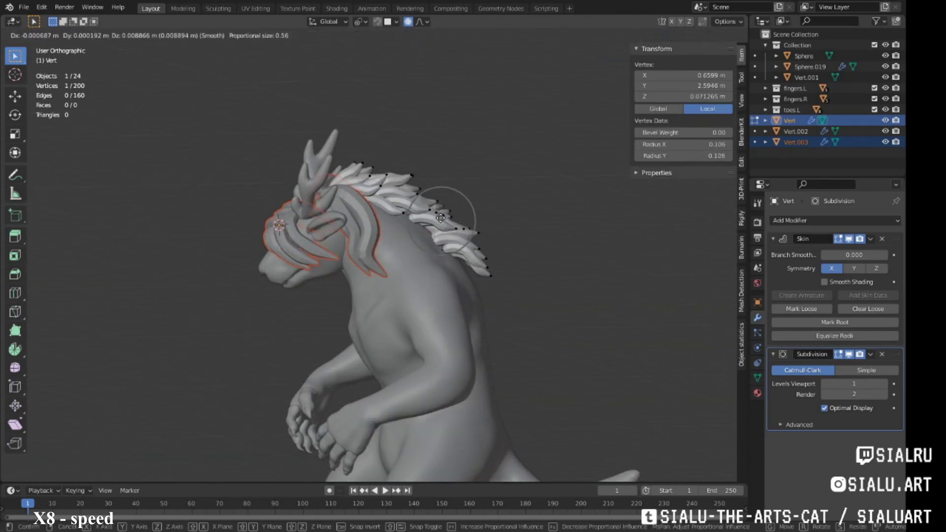
middle_click_drag(493, 264, 370, 188)
left_click(369, 187)
key("g")
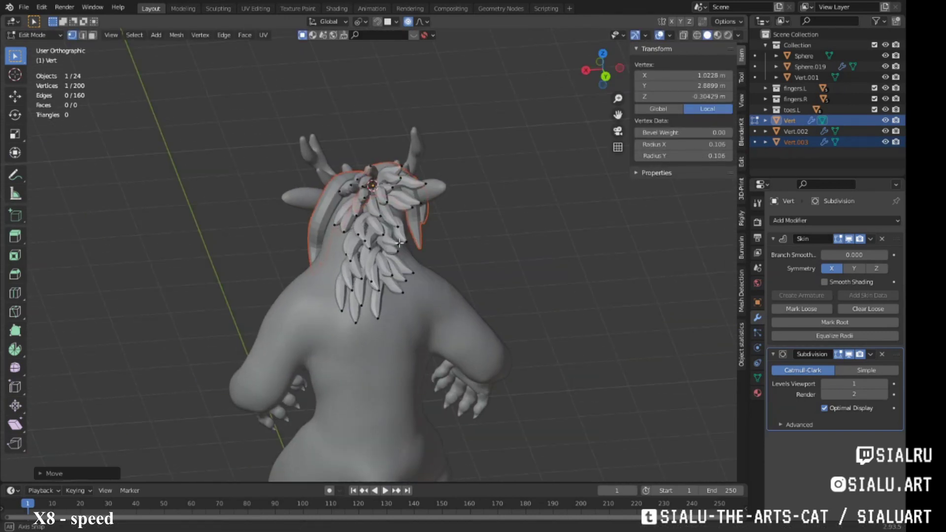
mouse_move(399, 242)
middle_mouse_down()
mouse_move(444, 232)
mouse_move(373, 267)
middle_mouse_up()
left_click(295, 232)
key("g")
left_click(472, 237)
Step: Select all mane vertices and adjust the strand thickness
middle_click_drag(482, 266, 516, 207)
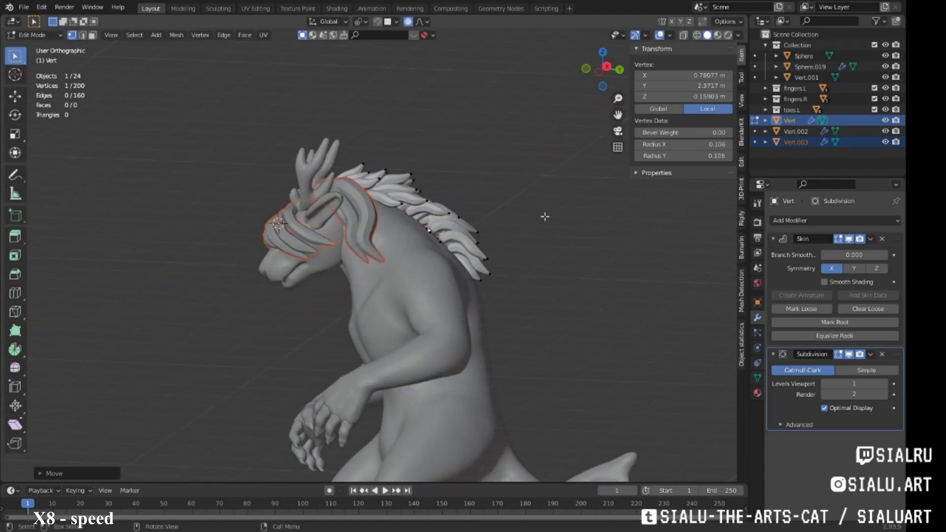
key("a")
key("ctrl+a")
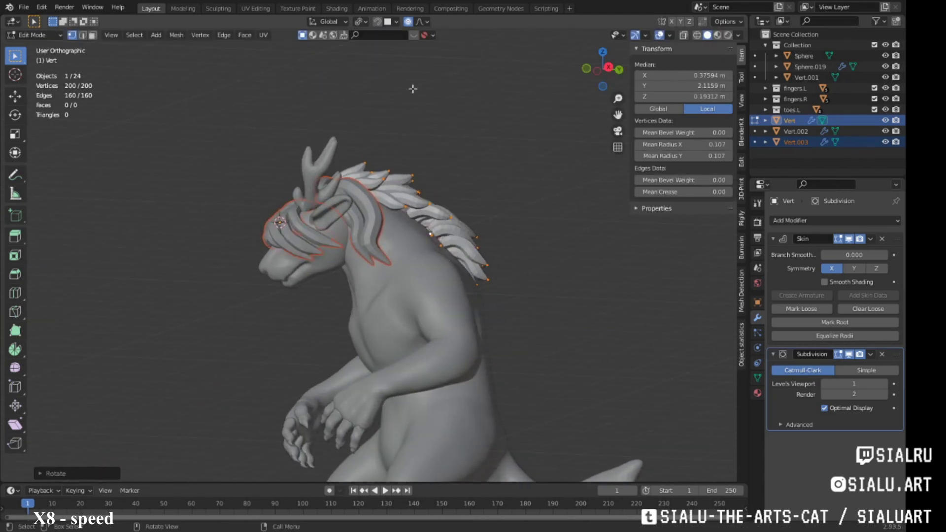
left_click(525, 108)
mouse_move(525, 109)
middle_mouse_down()
mouse_move(407, 277)
mouse_move(496, 205)
mouse_move(425, 219)
middle_mouse_up()
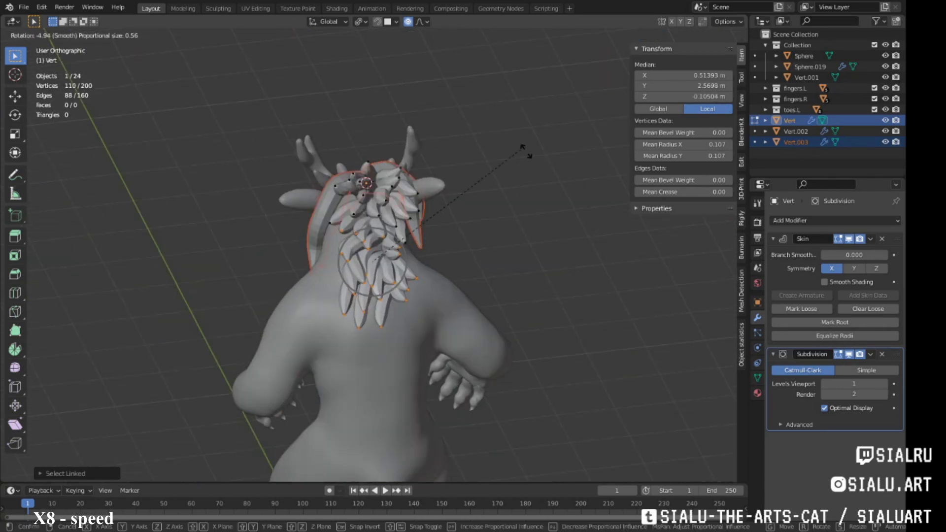
left_click(516, 248)
middle_click_drag(516, 248, 537, 177)
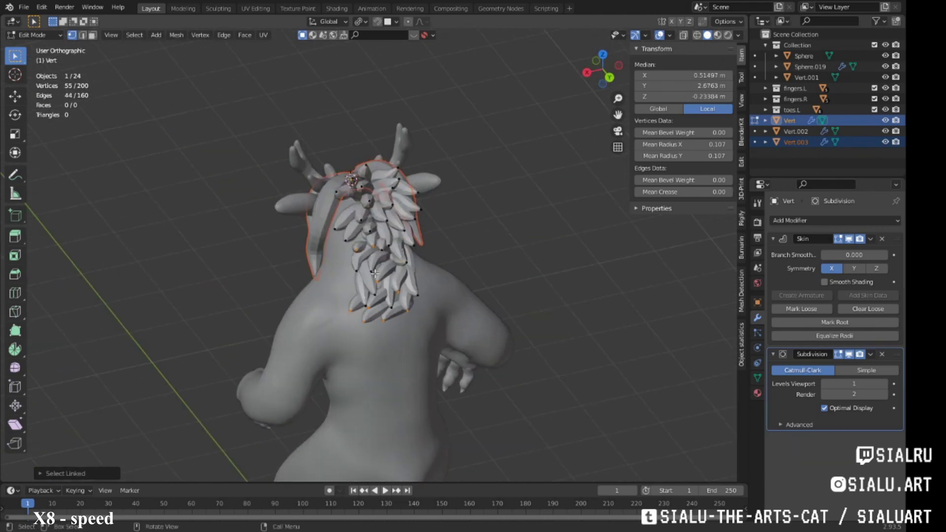
Step: Rotate three back hair strands into new orientations
key("r")
left_click(378, 238)
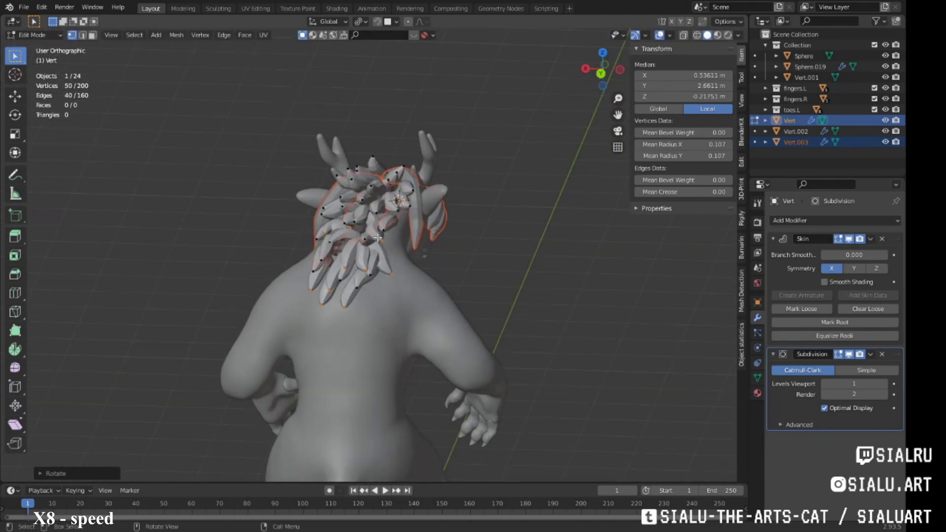
middle_click_drag(361, 269, 375, 276)
key("r")
left_click(378, 281)
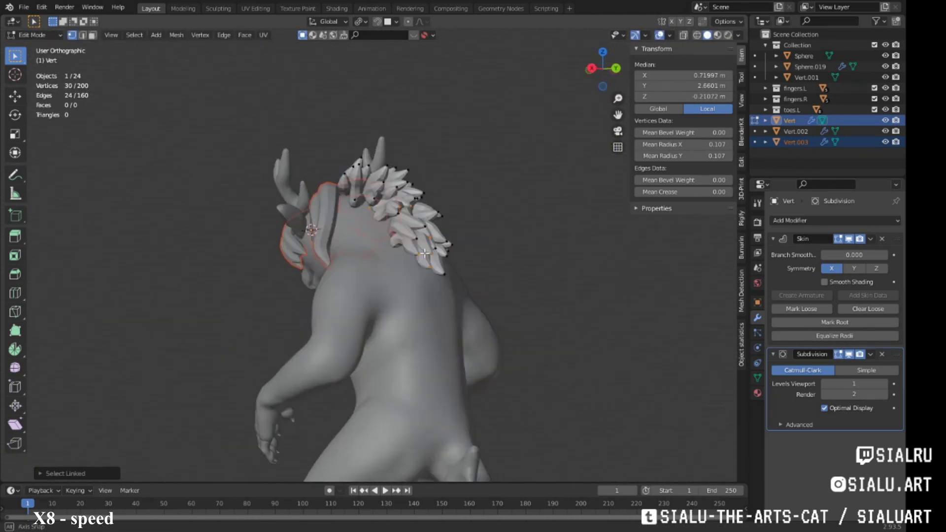
middle_click_drag(513, 277, 443, 247)
key("r")
left_click(423, 223)
Step: Select two whole connected back strands and rotate each one
key("ctrl+l")
key("r")
mouse_move(359, 268)
middle_mouse_down()
mouse_move(493, 225)
mouse_move(516, 121)
middle_mouse_up()
key("ctrl+l")
key("r")
left_click(504, 224)
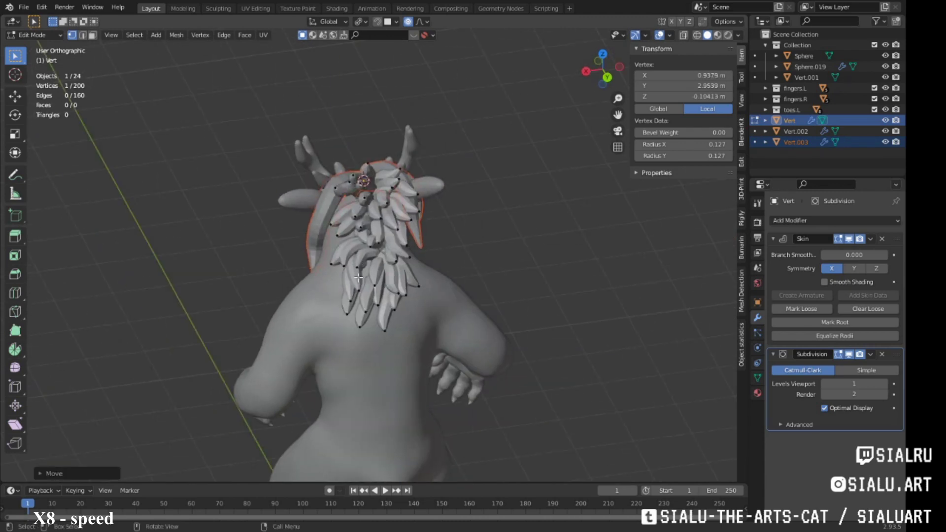
Step: Move two more back mane vertices to refine the strand shapes
key("g")
middle_click_drag(358, 278, 442, 226)
left_click(411, 235)
key("g")
left_click(351, 260)
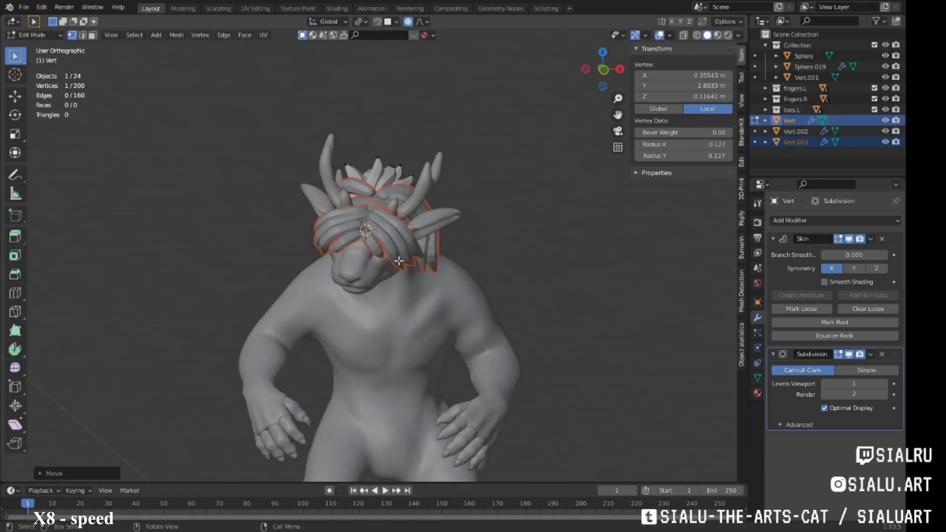
Step: Switch edit mode over to the face fringe object Vert.003
key("Tab")
left_click(324, 235)
key("Tab")
Step: Scale the fringe and move one of its vertices
key("s")
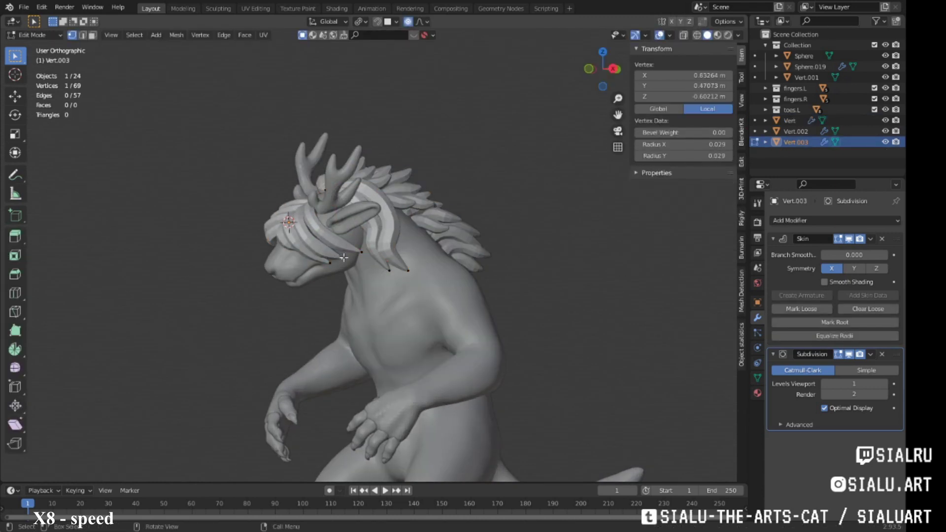
key("g")
left_click(344, 257)
mouse_move(344, 258)
middle_mouse_down()
mouse_move(347, 245)
mouse_move(349, 262)
middle_mouse_up()
Step: Duplicate a connected fringe strand and move the copy into place
left_click(348, 262)
key("ctrl+l")
key("shift+d")
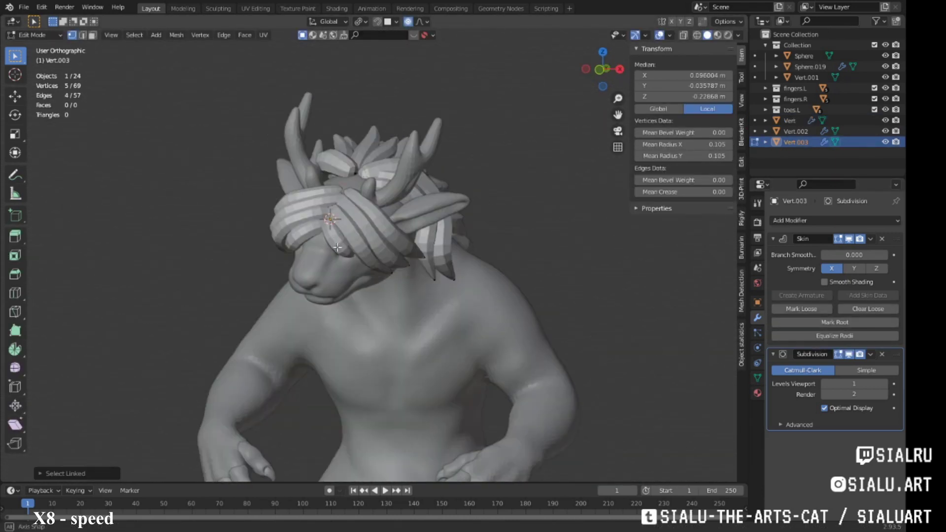
left_click(328, 238)
left_click(453, 303)
mouse_move(453, 303)
middle_mouse_down()
mouse_move(430, 223)
mouse_move(340, 249)
mouse_move(405, 236)
mouse_move(396, 285)
mouse_move(394, 230)
middle_mouse_up()
key("g")
left_click(433, 237)
Step: Duplicate another fringe strand and rotate the copy beside the face
left_click(340, 250)
key("ctrl+l")
key("shift+d")
key("r")
left_click(397, 209)
Step: Move several strand tip vertices to reshape the copied strands
left_click(397, 286)
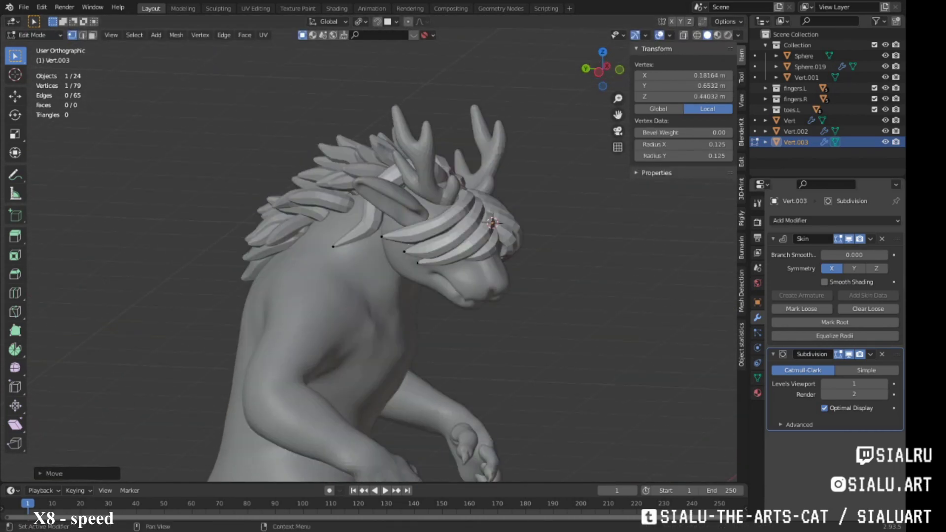
mouse_move(279, 365)
middle_mouse_down()
mouse_move(309, 245)
mouse_move(363, 290)
middle_mouse_up()
key("g")
left_click(394, 305)
left_click(315, 264)
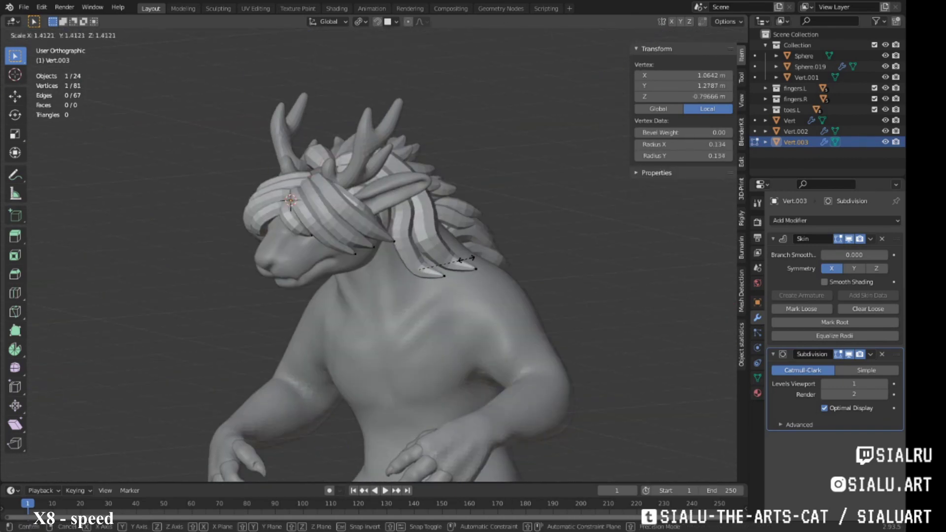
middle_click_drag(405, 260, 295, 251)
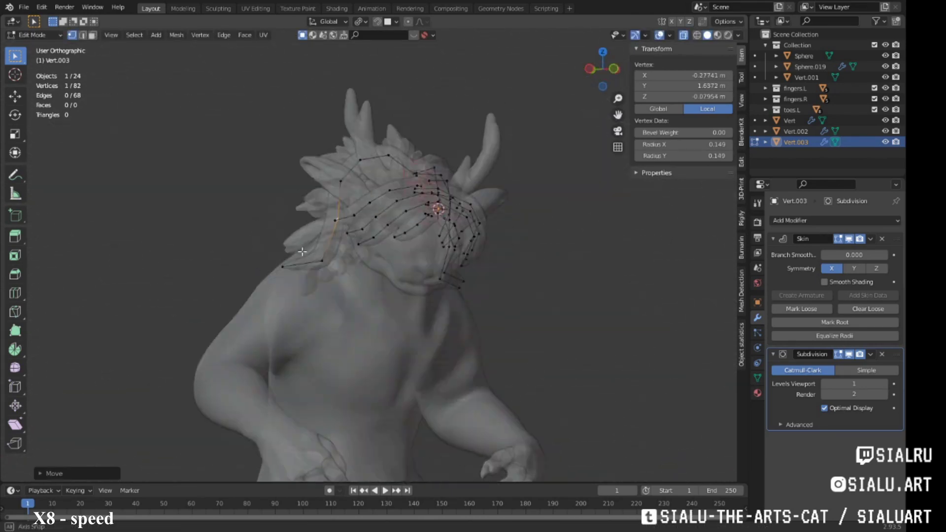
key("g")
left_click(269, 246)
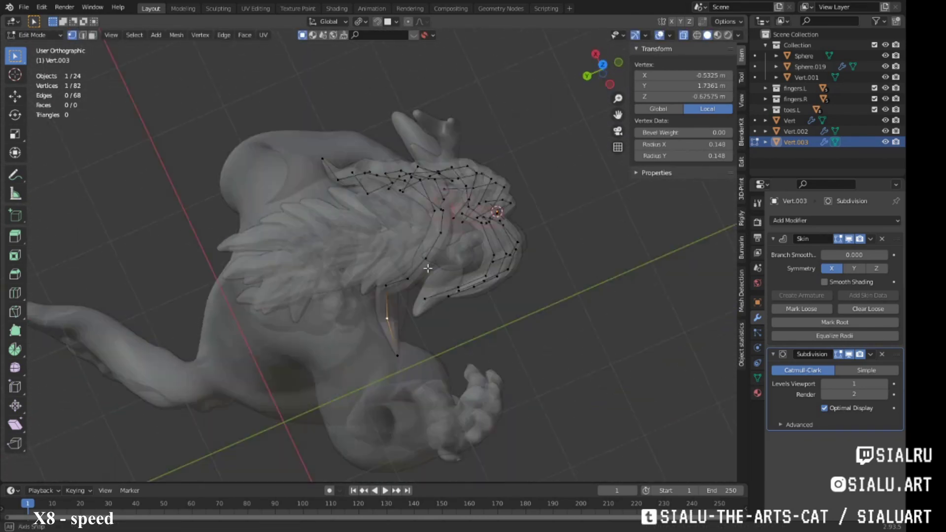
mouse_move(406, 266)
middle_mouse_down()
mouse_move(296, 276)
mouse_move(413, 243)
mouse_move(340, 300)
mouse_move(406, 199)
mouse_move(345, 222)
mouse_move(377, 269)
middle_mouse_up()
left_click(277, 265)
key("g")
left_click(284, 287)
Step: Extrude two new vertices from the end of the seven-vertex strand
key("ctrl+l")
left_click(345, 222)
key("e")
left_click(355, 237)
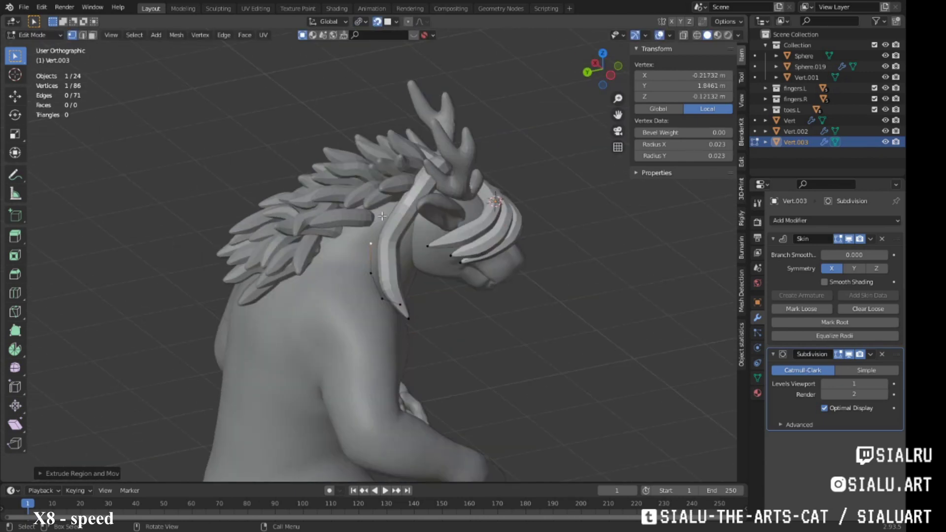
middle_click_drag(357, 187, 296, 236)
key("e")
left_click(282, 277)
mouse_move(281, 277)
middle_mouse_down()
mouse_move(443, 222)
mouse_move(367, 284)
middle_mouse_up()
Step: Cancel a strand-thickness change, enable X-ray, and add a strand vertex via Ctrl+right-click
key("c")
right_click(542, 311)
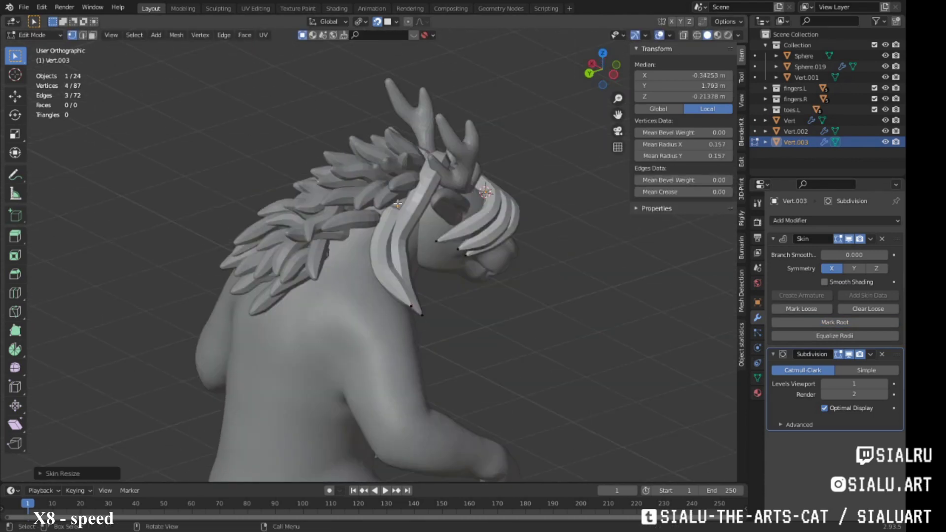
mouse_move(542, 311)
middle_mouse_down()
mouse_move(571, 253)
mouse_move(525, 246)
mouse_move(441, 184)
middle_mouse_up()
key("alt+z")
right_click(323, 221, "ctrl")
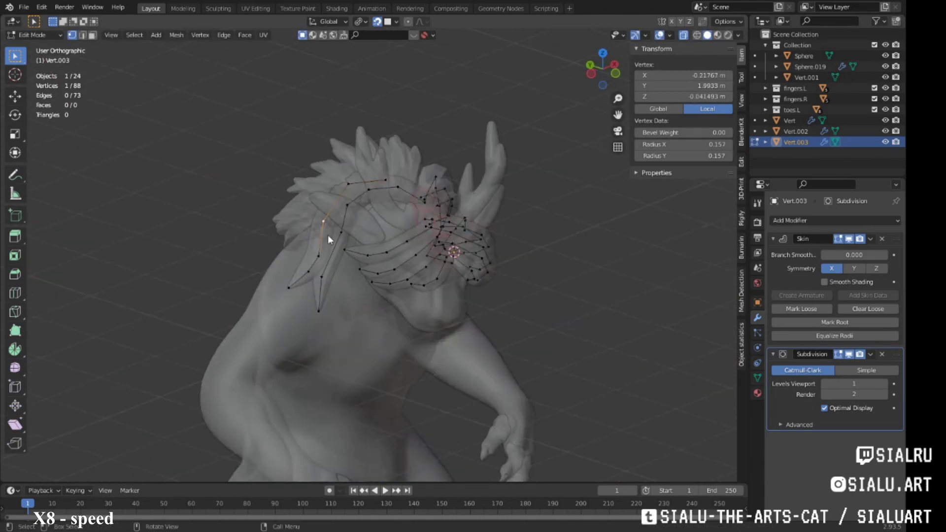
mouse_move(328, 239)
middle_mouse_down()
mouse_move(291, 253)
mouse_move(416, 267)
mouse_move(424, 285)
middle_mouse_up()
Step: Deselect all, zoom out, and add more vertices extending a strand down beside the head
key("alt+a")
scroll(391, 253, "down", 3)
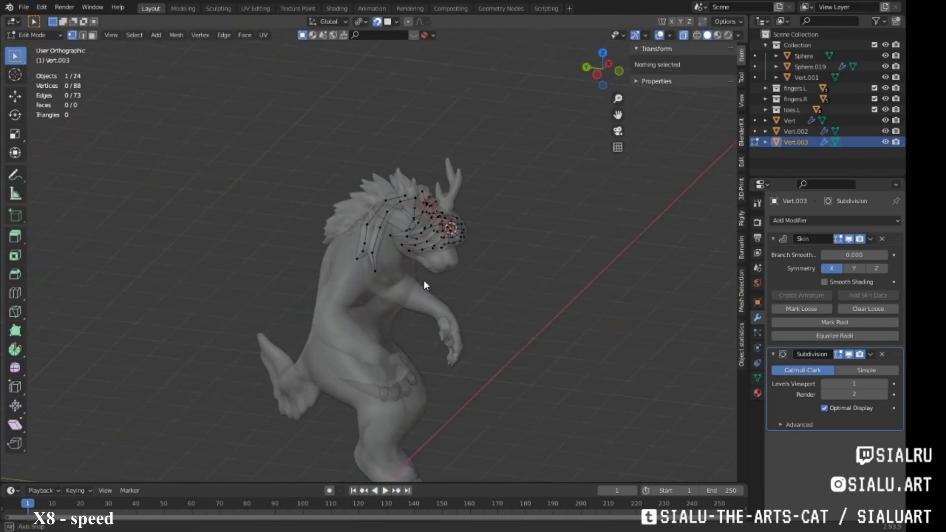
middle_click_drag(377, 235, 443, 231)
right_click(429, 215, "ctrl")
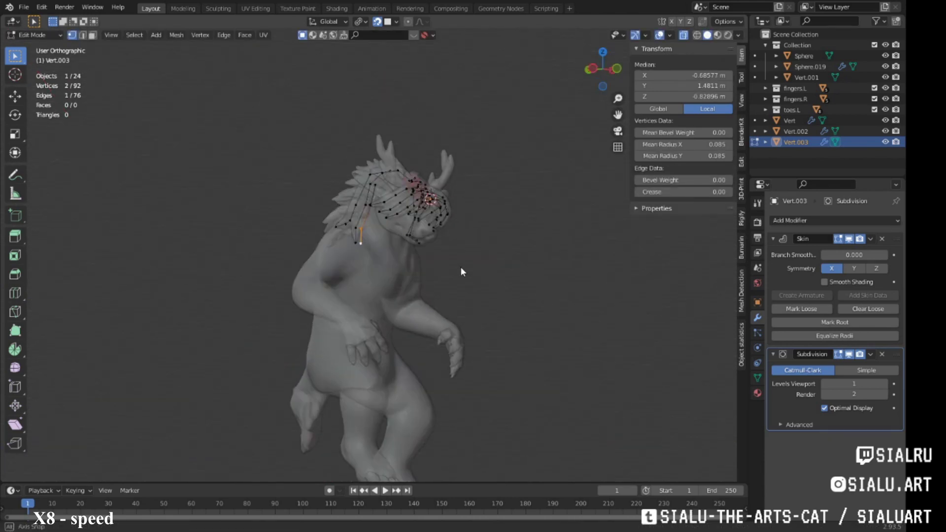
middle_click_drag(462, 271, 416, 293)
left_click(308, 247)
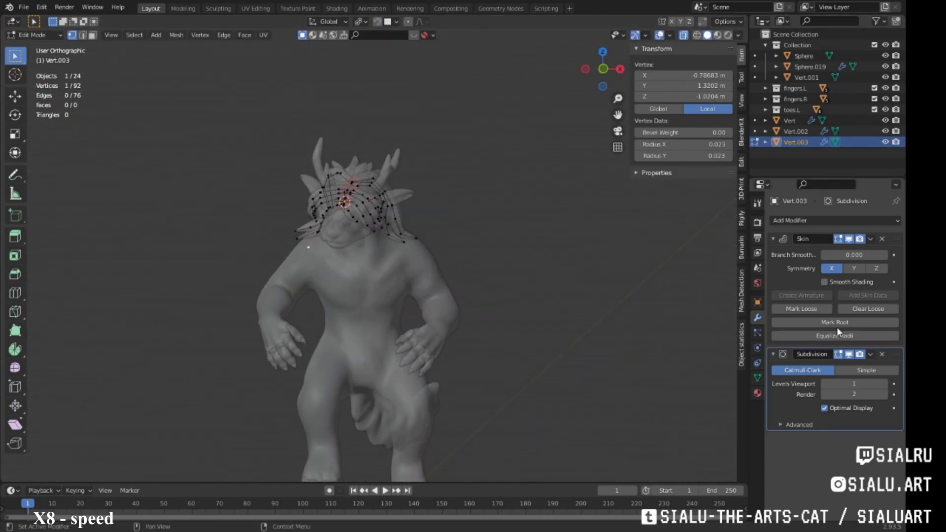
Step: Extrude new vertices to lengthen the hair strands around the creature's head
mouse_move(374, 246)
middle_mouse_down()
mouse_move(415, 213)
mouse_move(407, 236)
mouse_move(458, 226)
middle_mouse_up()
key("e")
left_click(415, 213)
key("g")
left_click(410, 244)
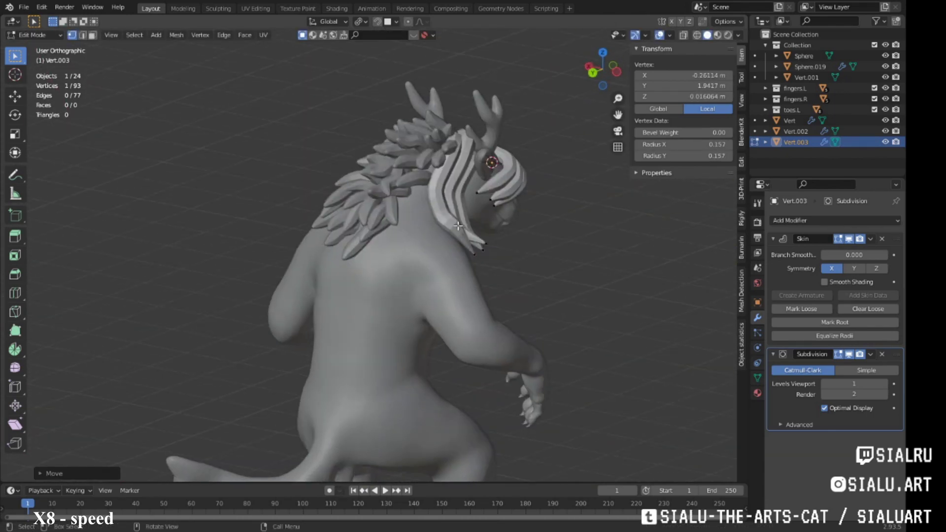
mouse_move(459, 225)
middle_mouse_down()
mouse_move(285, 240)
mouse_move(338, 192)
mouse_move(457, 162)
mouse_move(357, 159)
mouse_move(405, 197)
middle_mouse_up()
key("e")
left_click(339, 191)
left_click(292, 225)
left_click(405, 198)
key("e")
left_click(394, 207)
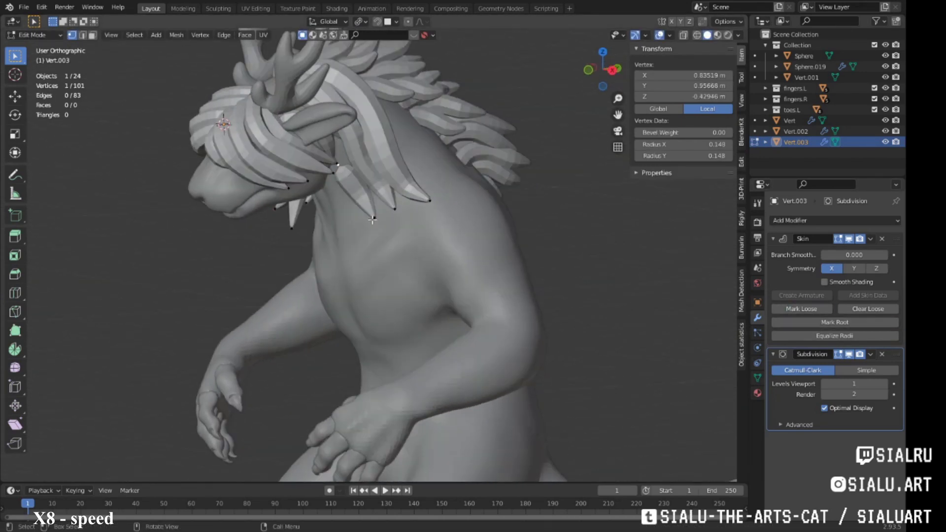
Step: Reposition several strand vertices on the head to reshape the hair
mouse_move(394, 207)
middle_mouse_down()
mouse_move(418, 123)
mouse_move(384, 187)
middle_mouse_up()
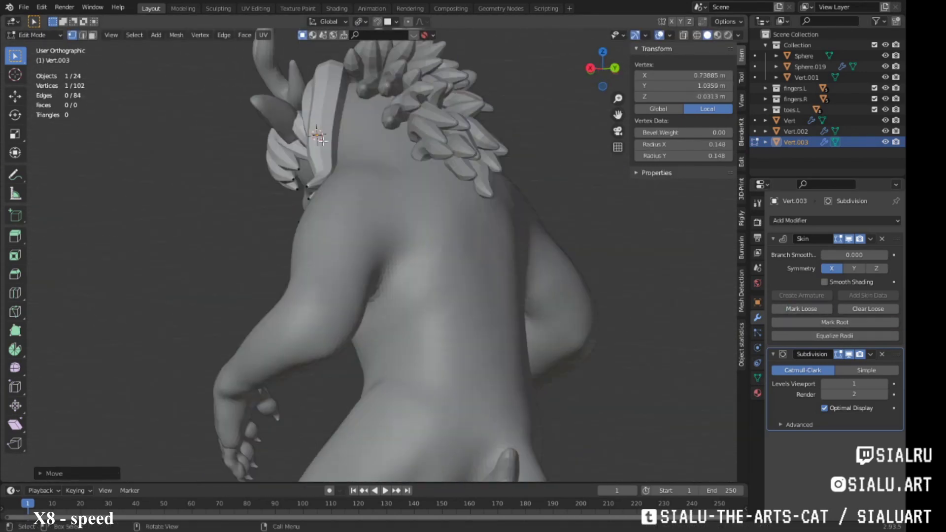
mouse_move(399, 193)
left_mouse_down()
mouse_move(374, 180)
mouse_move(382, 177)
left_mouse_up()
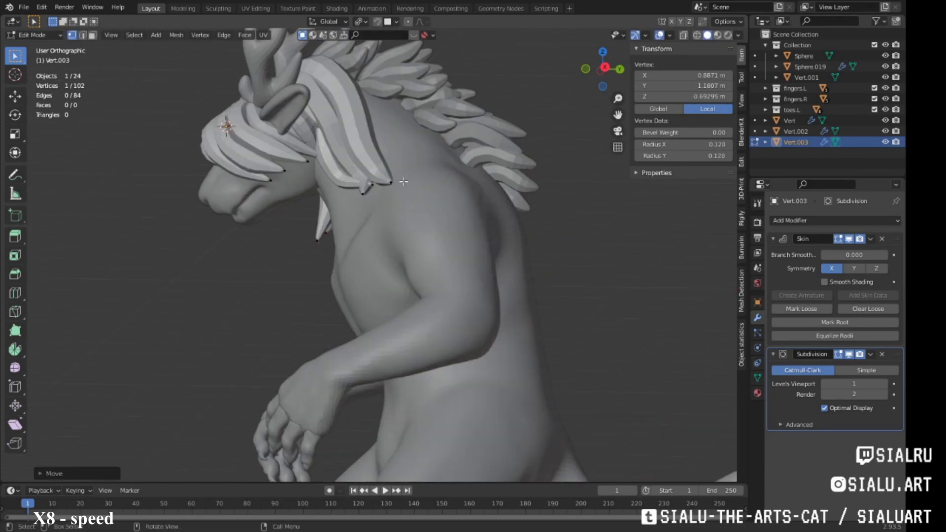
middle_click_drag(382, 177, 419, 199)
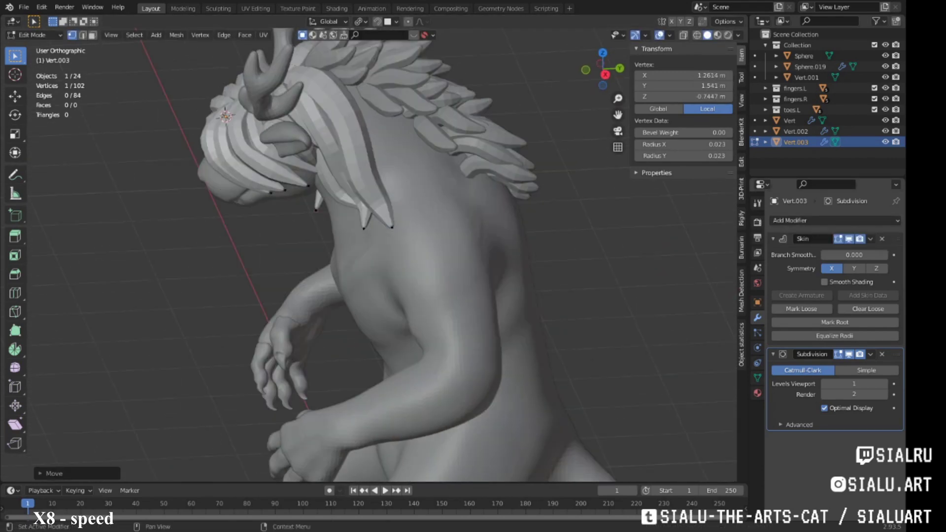
mouse_move(706, 294)
middle_mouse_down()
mouse_move(396, 265)
mouse_move(410, 238)
mouse_move(377, 22)
middle_mouse_up()
left_click(397, 265)
scroll(379, 255, "up", 3)
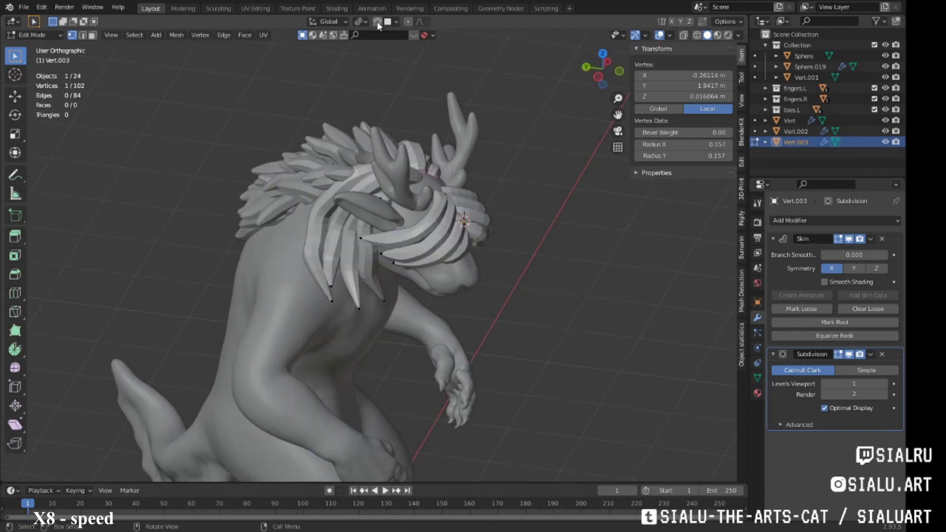
mouse_move(415, 234)
middle_mouse_down()
mouse_move(458, 186)
mouse_move(418, 276)
middle_mouse_up()
key("g")
left_click(418, 276)
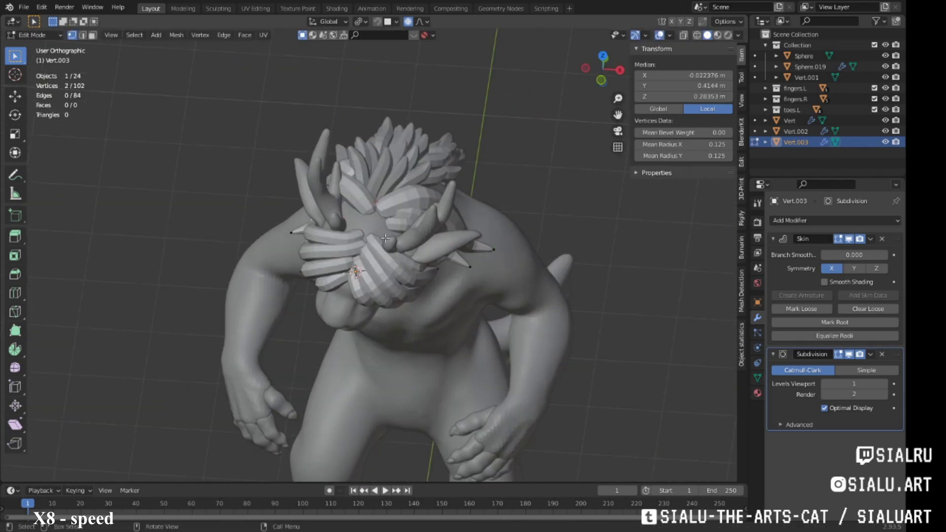
middle_click_drag(385, 238, 477, 246)
left_click(478, 245)
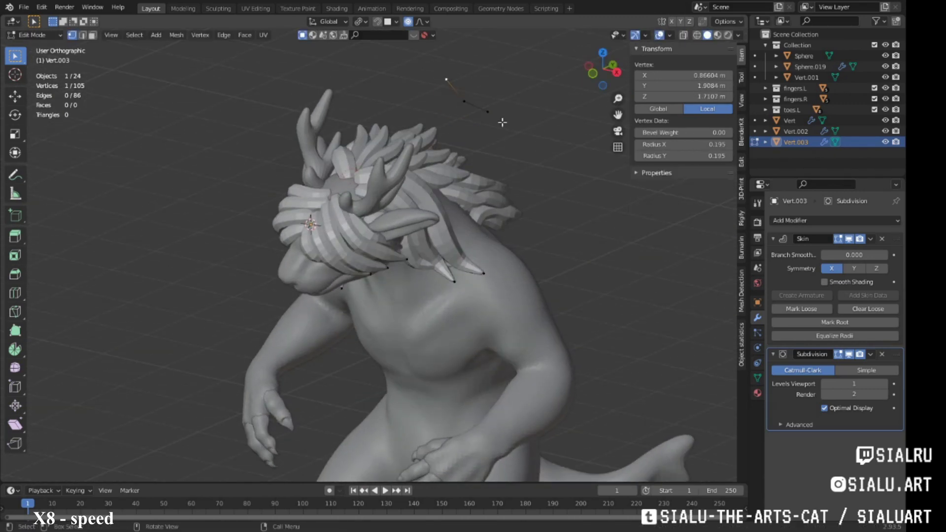
Step: Push the floating horn into the head and undo a stray duplicated strand chain
key("g")
middle_click_drag(442, 104, 338, 84)
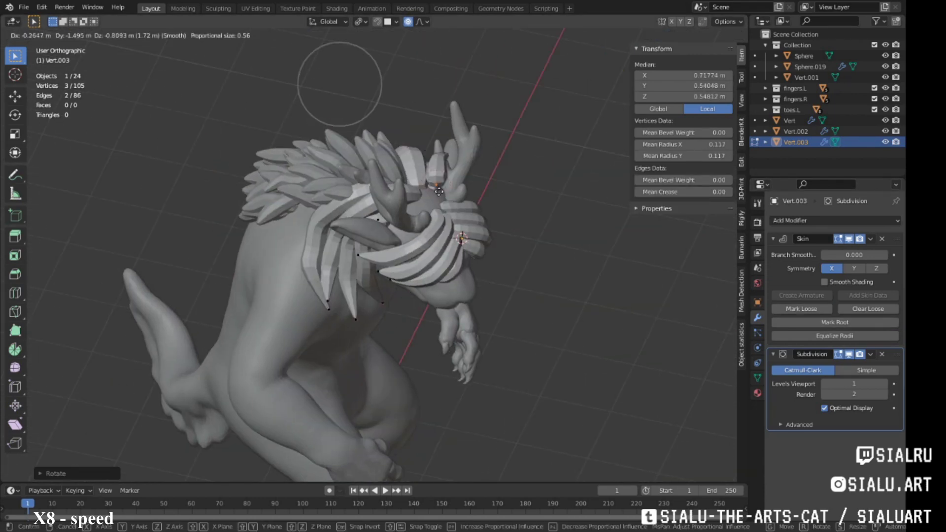
left_click(444, 36)
mouse_move(442, 35)
middle_mouse_down()
mouse_move(405, 282)
mouse_move(322, 197)
mouse_move(421, 246)
mouse_move(589, 168)
mouse_move(542, 247)
middle_mouse_up()
key("g")
scroll(421, 245, "down", 3)
key("shift+d")
left_click(588, 168)
key("ctrl+z")
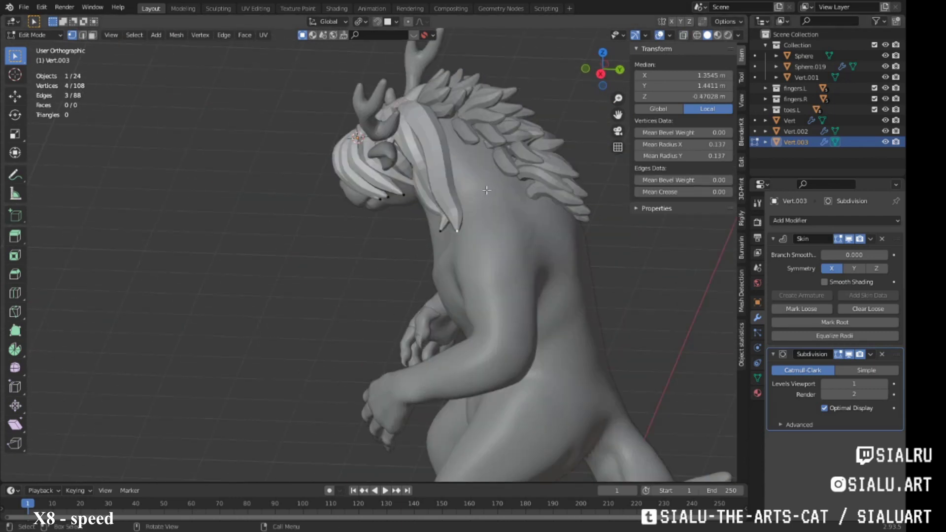
Step: Select individual strand vertices around the head
mouse_move(444, 247)
middle_mouse_down()
mouse_move(426, 189)
mouse_move(519, 184)
middle_mouse_up()
left_click(427, 190)
left_click(518, 184)
middle_click_drag(532, 146, 474, 209)
left_click(493, 187)
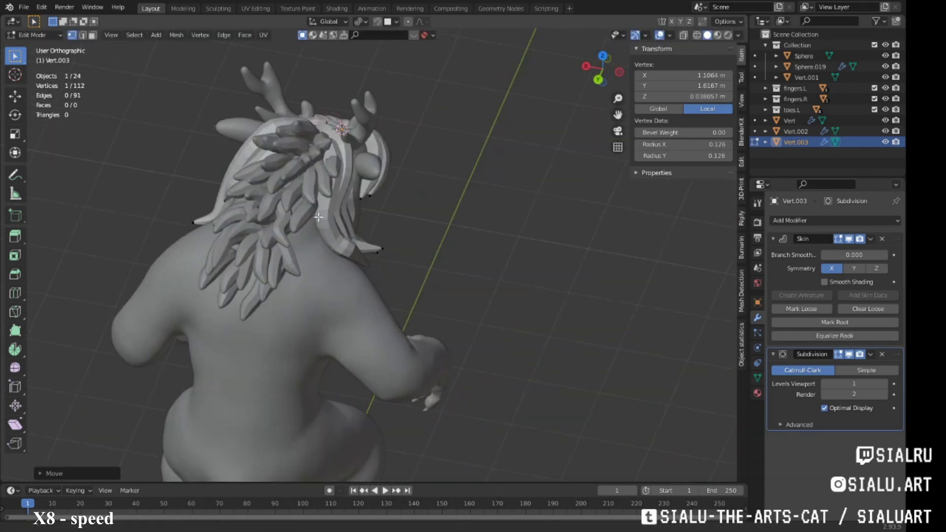
Step: Switch to the back mane object and move its vertices
key("Tab")
left_click(474, 209)
key("Tab")
left_click(396, 212)
key("g")
mouse_move(396, 212)
middle_mouse_down()
mouse_move(403, 163)
mouse_move(391, 237)
mouse_move(360, 226)
mouse_move(442, 204)
middle_mouse_up()
left_click(391, 236)
left_click(359, 227)
Step: Move five mane vertices and thicken a chosen strand's skin radius
key("alt+z")
left_click(374, 245)
key("alt+z")
key("g")
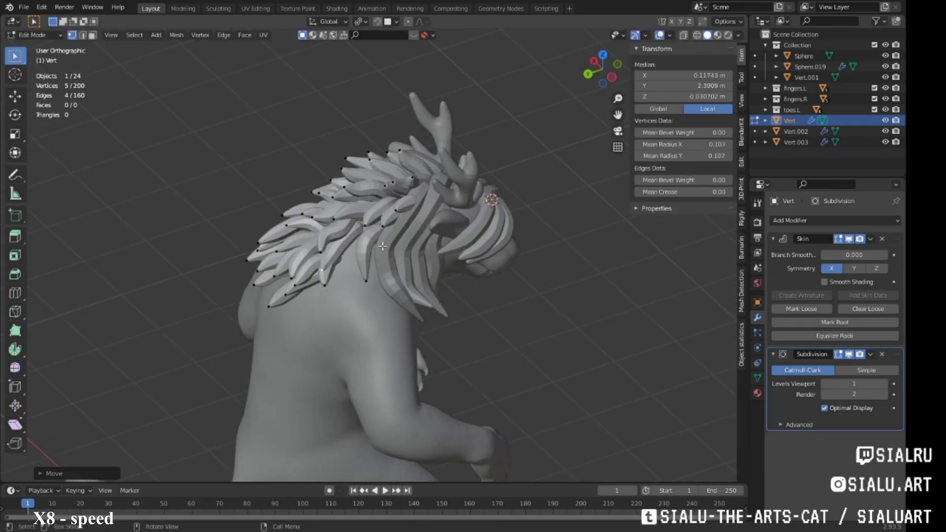
left_click(292, 230)
mouse_move(293, 230)
middle_mouse_down()
mouse_move(423, 232)
mouse_move(400, 270)
mouse_move(406, 172)
middle_mouse_up()
key("ctrl+z")
key("ctrl+z")
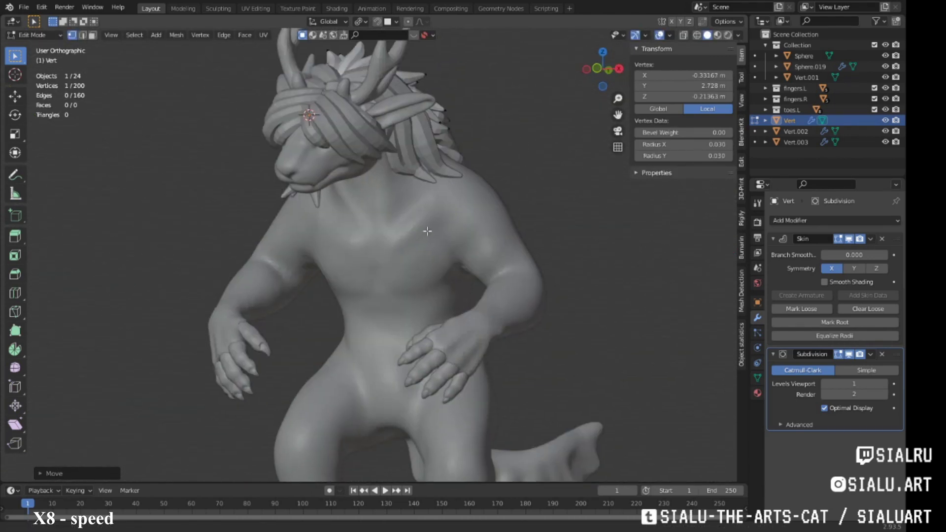
left_click(406, 172, "shift")
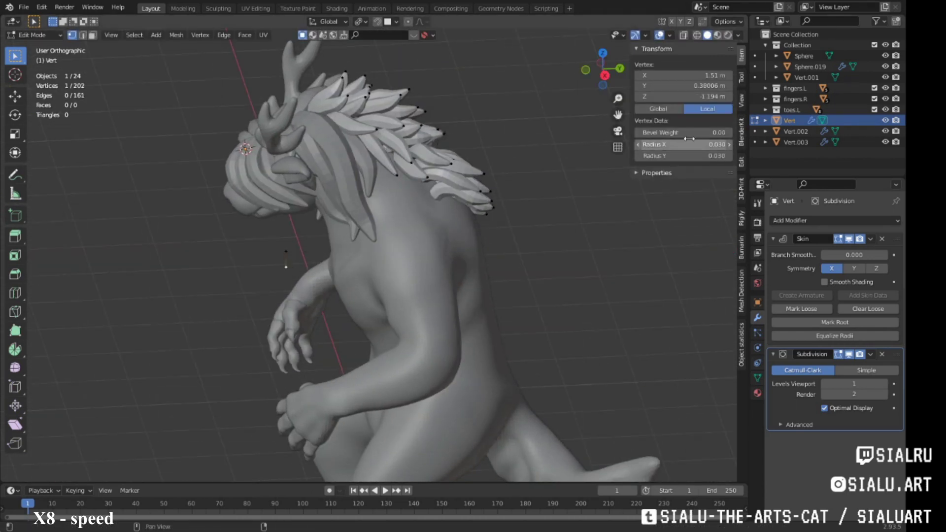
key("ctrl+a")
left_click(271, 248)
middle_click_drag(271, 249, 404, 228)
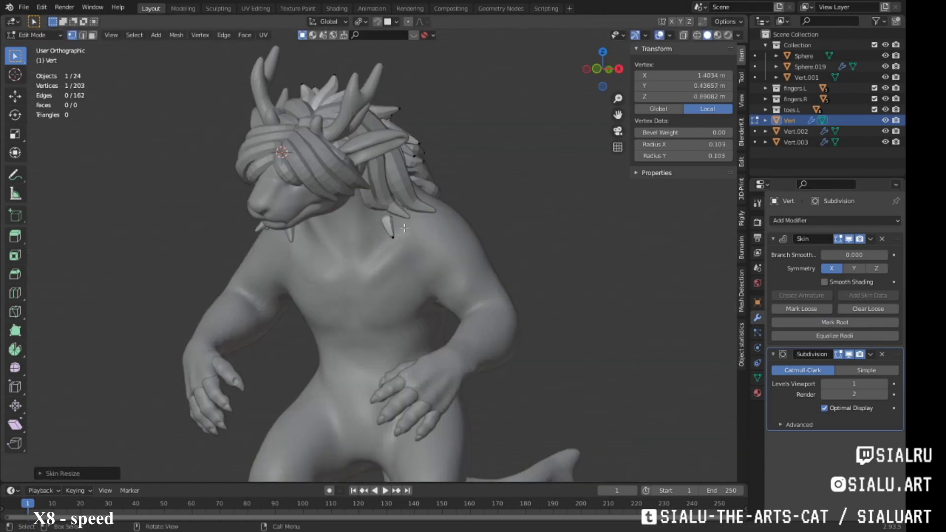
Step: Add a spike vertex on the chest and place a first duplicate
left_click(464, 257)
middle_click_drag(463, 258, 310, 212)
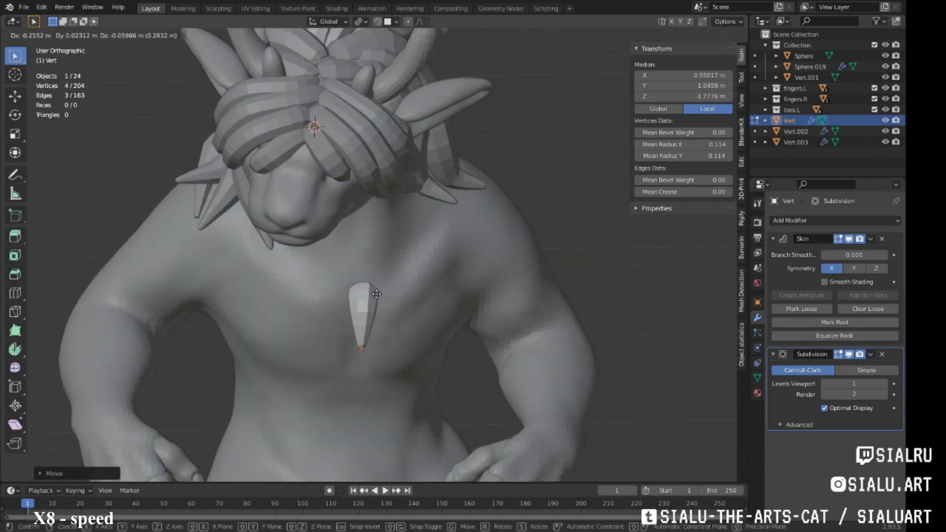
mouse_move(303, 298)
middle_mouse_down()
mouse_move(405, 298)
mouse_move(305, 296)
mouse_move(399, 300)
mouse_move(345, 291)
middle_mouse_up()
key("shift+d")
left_click(405, 298)
Step: Duplicate more spikes across the chest to build out the necklace
key("shift+d")
left_click(394, 311)
key("shift+d")
key("shift+d")
left_click(389, 296)
key("shift+d")
left_click(385, 286)
key("shift+d")
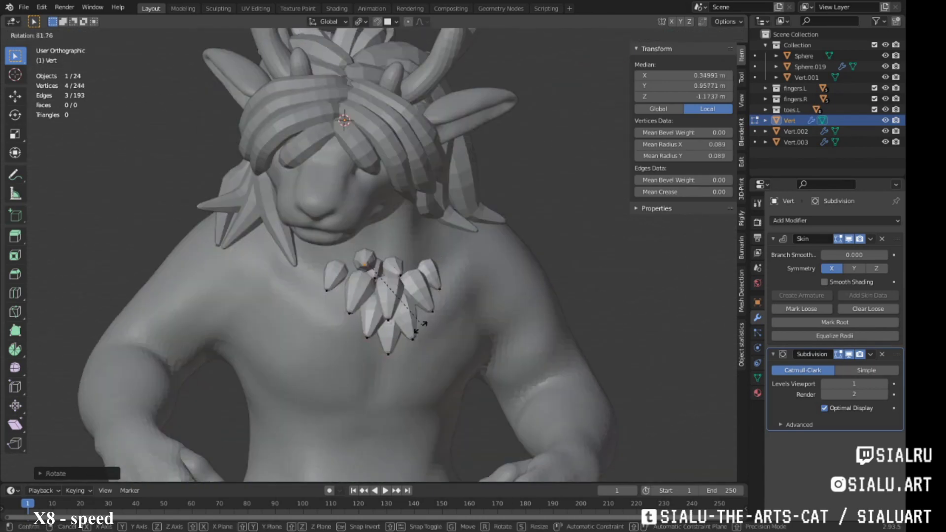
mouse_move(411, 267)
middle_mouse_down()
mouse_move(349, 276)
mouse_move(475, 255)
mouse_move(385, 276)
mouse_move(371, 319)
mouse_move(404, 286)
mouse_move(436, 286)
middle_mouse_up()
left_click(370, 264)
Step: Scale, rotate and reposition the spikes, then make them thinner
key("s")
key("r")
left_click(389, 276)
key("g")
left_click(403, 254)
key("ctrl+a")
left_click(385, 276)
Step: Rotate the whole linked necklace, thicken its spikes slightly, and deselect all
key("ctrl+l")
key("r")
left_click(404, 286)
key("ctrl+a")
key("alt+a")
middle_click_drag(364, 293, 384, 296)
scroll(385, 296, "down", 2)
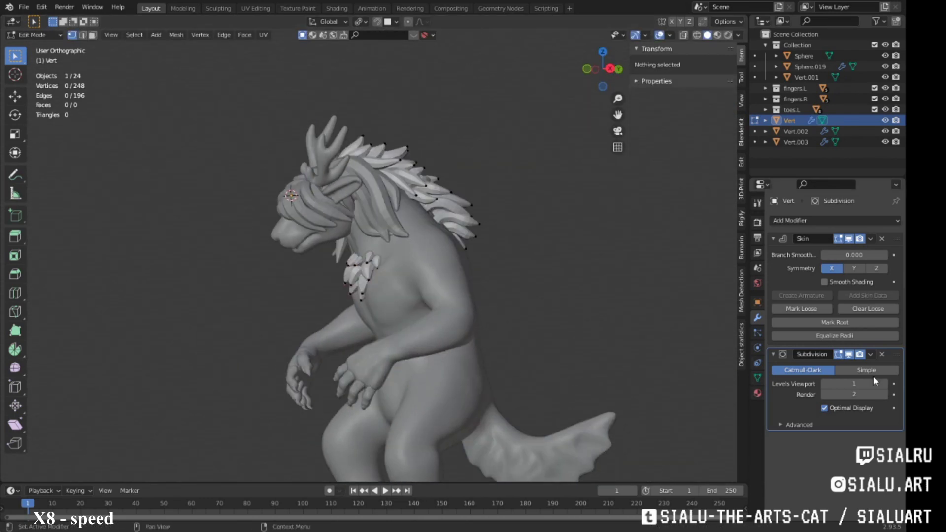
Step: Leave Edit Mode, select the creature's body and open it in the Sculpting workspace
key("Tab")
left_click(443, 315)
left_click(218, 8)
scroll(335, 343, "up", 5)
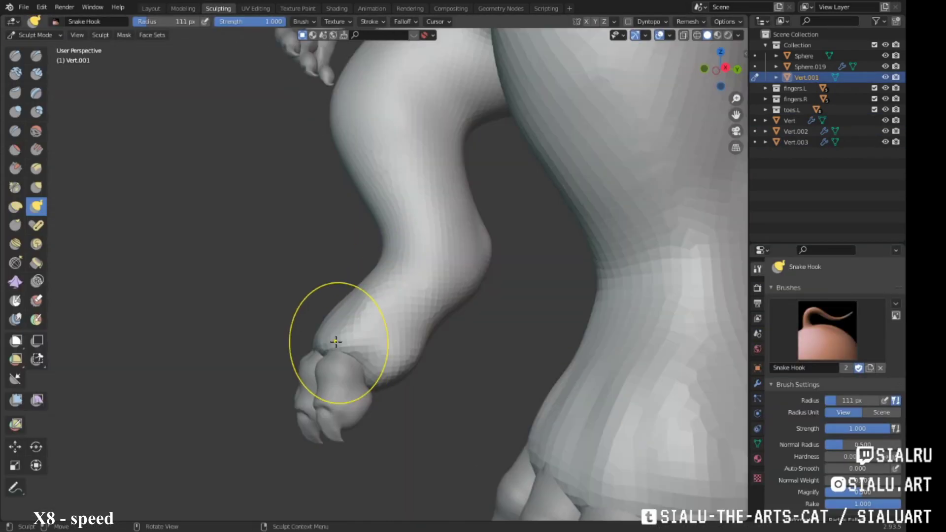
scroll(387, 309, "down", 3)
middle_click_drag(422, 355, 376, 373)
scroll(380, 296, "down", 3)
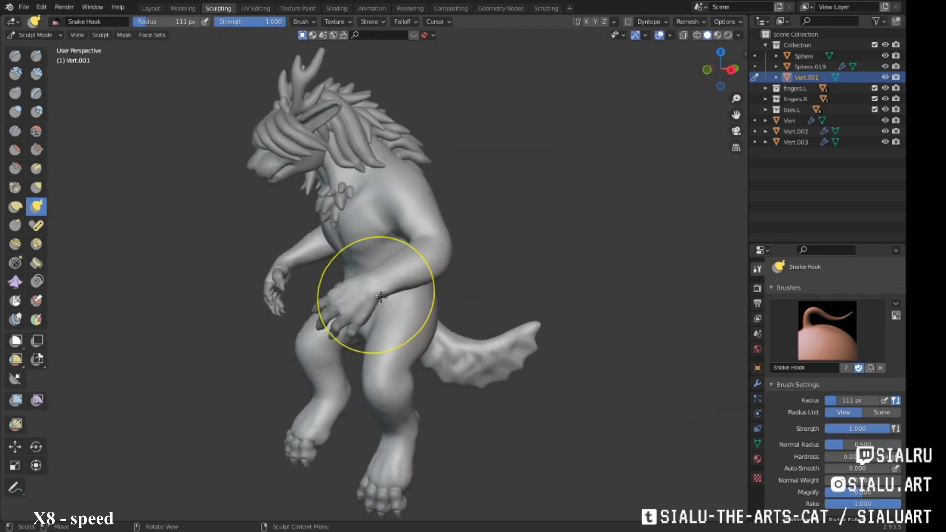
scroll(374, 267, "up", 5)
middle_click_drag(375, 267, 404, 246)
left_click(690, 21)
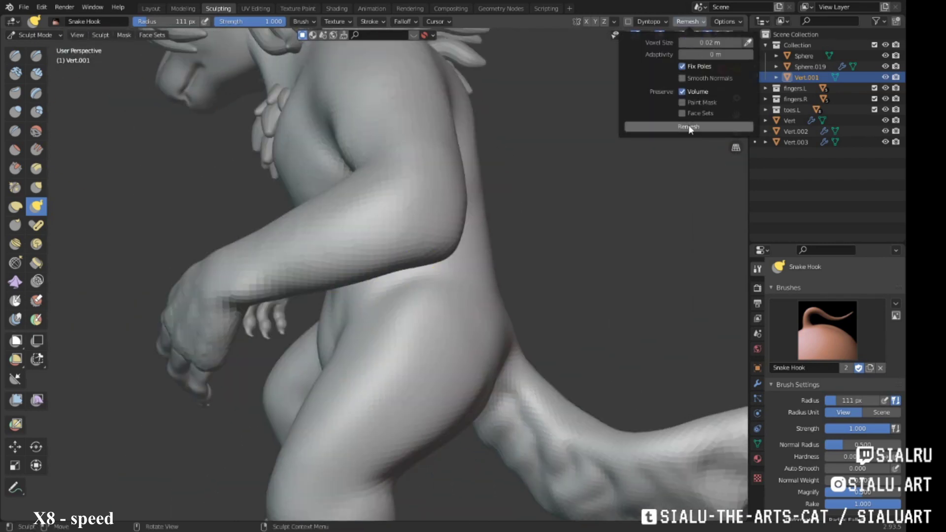
Step: Pull small Snake Hook bumps out along the underside of the arm
mouse_move(389, 301)
middle_mouse_down()
mouse_move(475, 238)
mouse_move(431, 156)
mouse_move(31, 215)
middle_mouse_up()
scroll(475, 239, "down", 3)
scroll(481, 258, "up", 3)
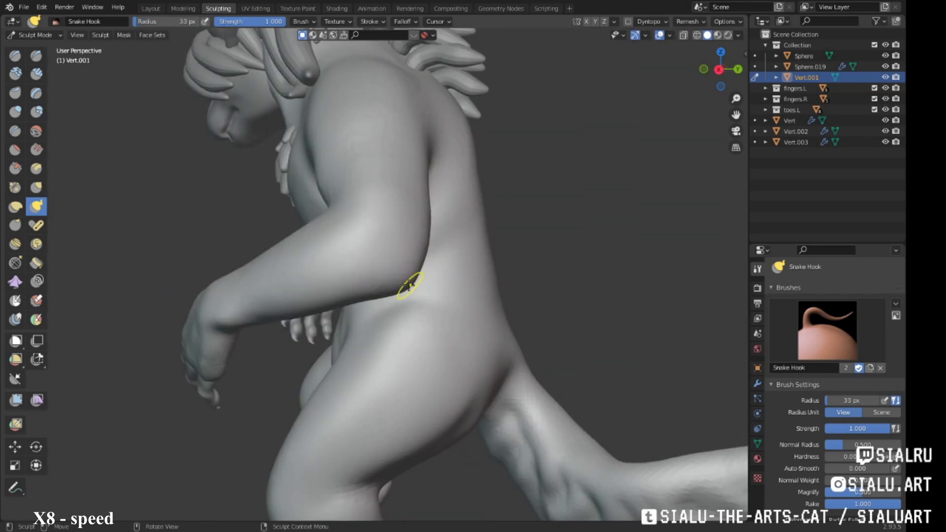
mouse_move(409, 285)
middle_mouse_down()
mouse_move(507, 285)
mouse_move(383, 311)
mouse_move(408, 328)
middle_mouse_up()
scroll(408, 328, "down", 3)
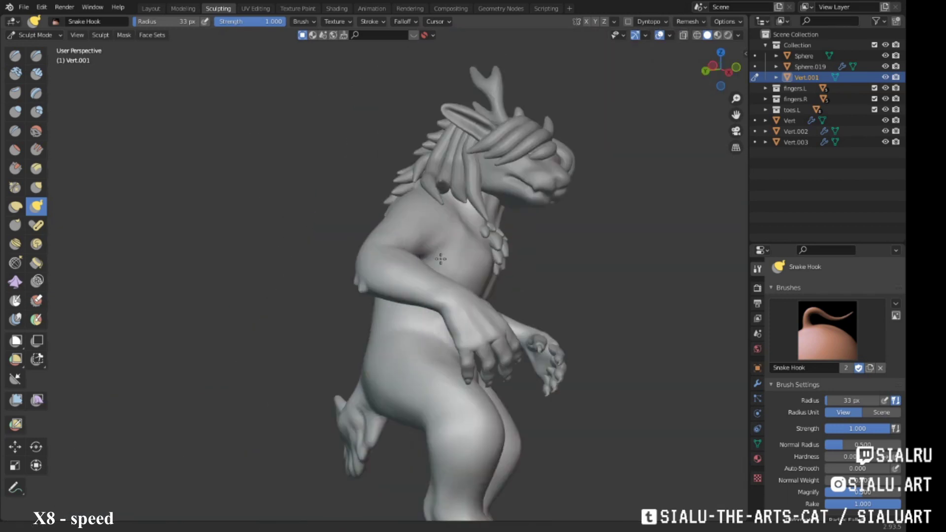
scroll(417, 332, "up", 3)
left_click_drag(416, 332, 417, 351)
scroll(417, 352, "down", 3)
mouse_move(444, 310)
middle_mouse_down()
mouse_move(435, 363)
mouse_move(458, 264)
mouse_move(397, 338)
mouse_move(363, 331)
mouse_move(426, 333)
middle_mouse_up()
scroll(459, 264, "up", 3)
scroll(426, 333, "down", 3)
Step: Inspect the arm and hand from several angles and open the sculpt options panel
middle_click_drag(321, 379, 627, 264)
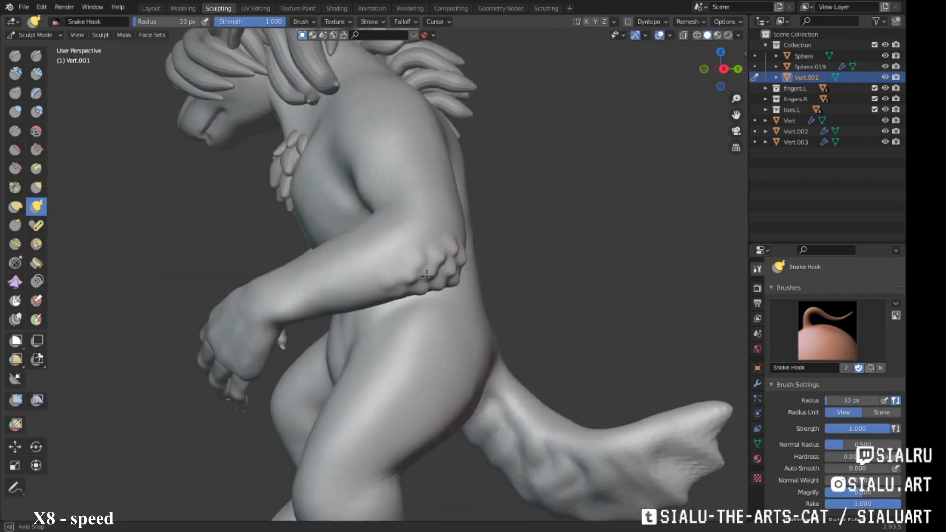
scroll(627, 265, "up", 4)
scroll(651, 316, "down", 3)
mouse_move(651, 316)
middle_mouse_down()
mouse_move(317, 359)
mouse_move(410, 391)
mouse_move(320, 312)
mouse_move(450, 260)
mouse_move(385, 314)
mouse_move(340, 310)
mouse_move(364, 317)
mouse_move(456, 237)
mouse_move(507, 249)
mouse_move(434, 276)
mouse_move(375, 268)
mouse_move(470, 269)
mouse_move(345, 262)
mouse_move(327, 320)
mouse_move(380, 316)
mouse_move(423, 276)
mouse_move(567, 293)
middle_mouse_up()
scroll(409, 391, "up", 3)
scroll(396, 390, "down", 1)
scroll(385, 313, "up", 3)
right_click(341, 311)
scroll(453, 235, "up", 2)
scroll(508, 250, "down", 2)
scroll(433, 243, "up", 3)
scroll(421, 249, "up", 2)
scroll(422, 249, "down", 5)
Step: Add an icosphere and move it over the creature
left_click(150, 9)
key("shift+a")
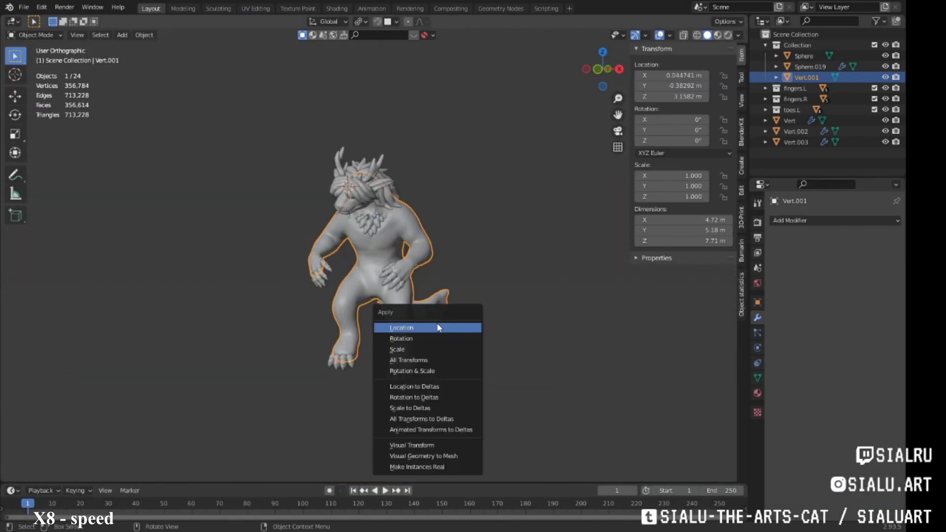
left_click(471, 276)
key("Tab")
key("s")
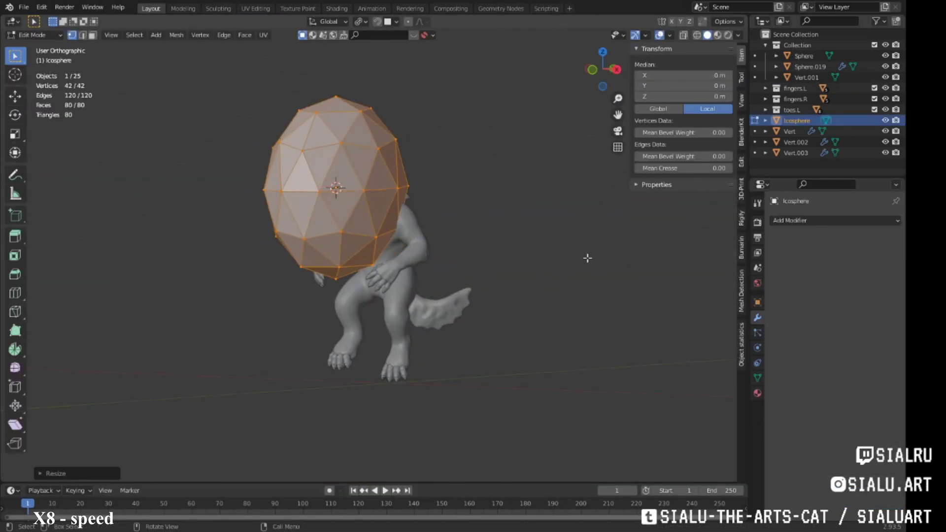
middle_click_drag(587, 258, 444, 232)
key("Tab")
key("g")
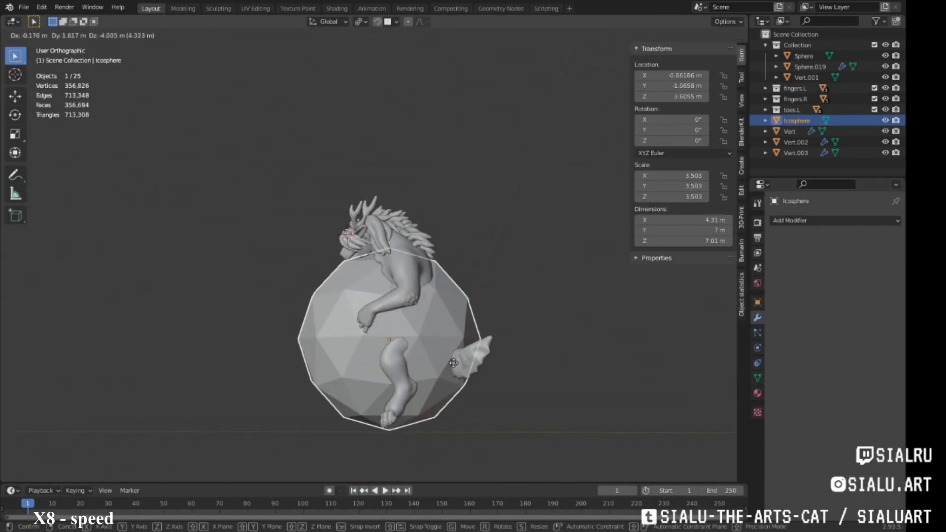
left_click(453, 363)
Step: Scale the icosphere up around the creature in X-ray view and set a 139 px sculpt brush
scroll(466, 330, "up", 3)
key("alt+z")
key("Tab")
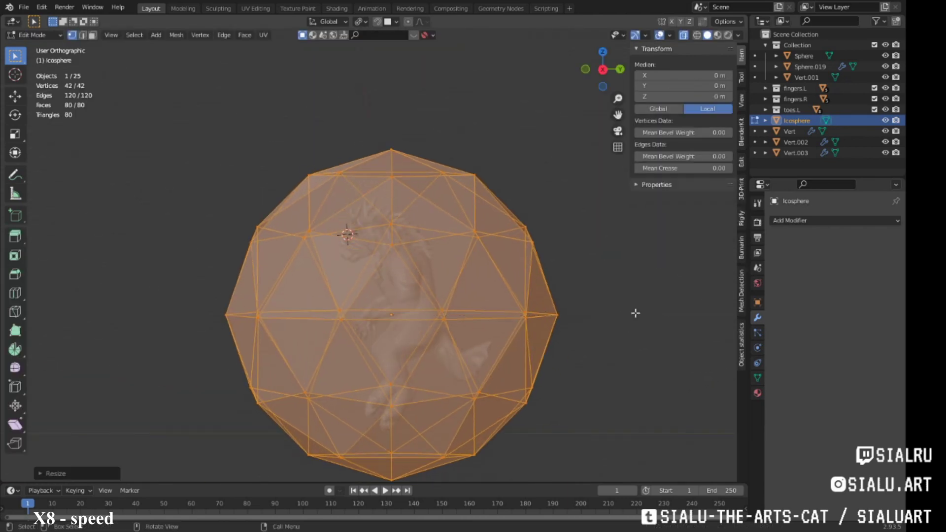
key("s")
scroll(274, 205, "up", 5)
left_click(217, 8)
scroll(129, 301, "down", 5)
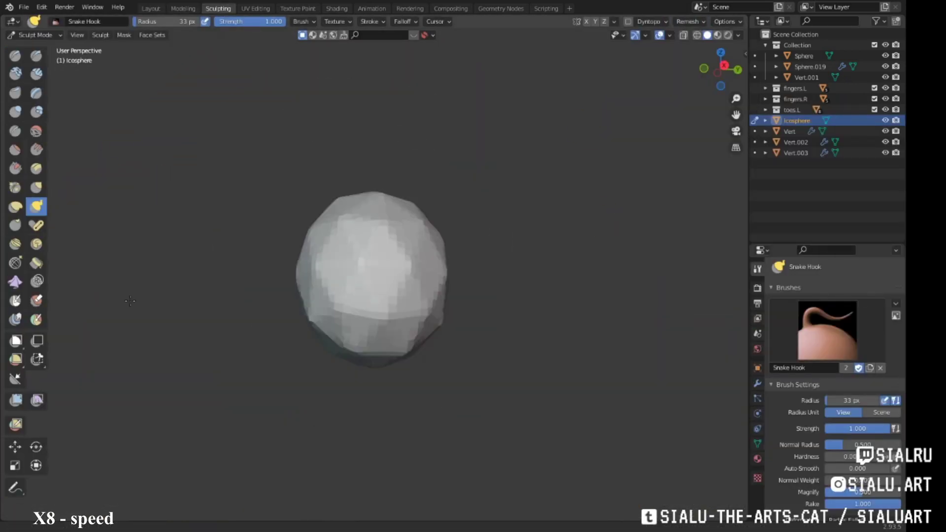
middle_click_drag(130, 301, 377, 353)
key("f")
left_click(377, 354)
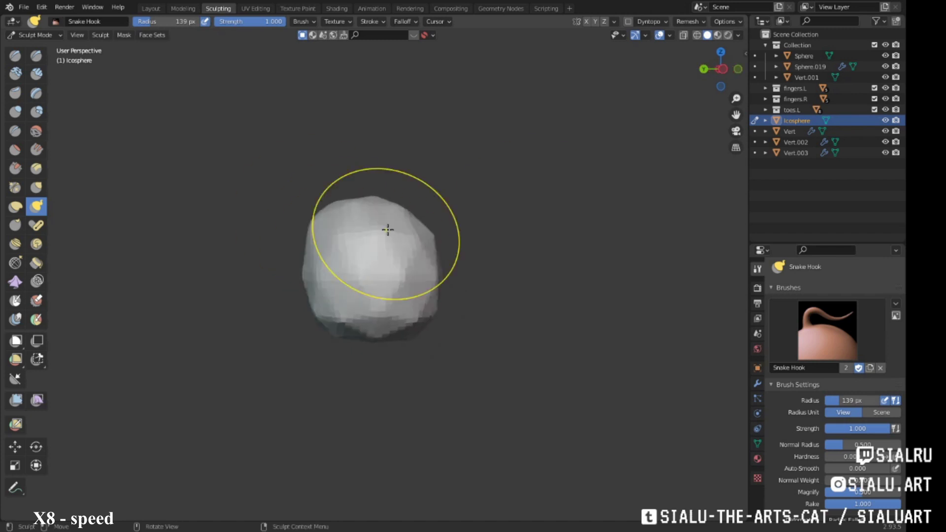
Step: Sculpt the icosphere taller, remesh it finer, and flatten its sides, front and top ridge
left_click_drag(387, 230, 397, 161)
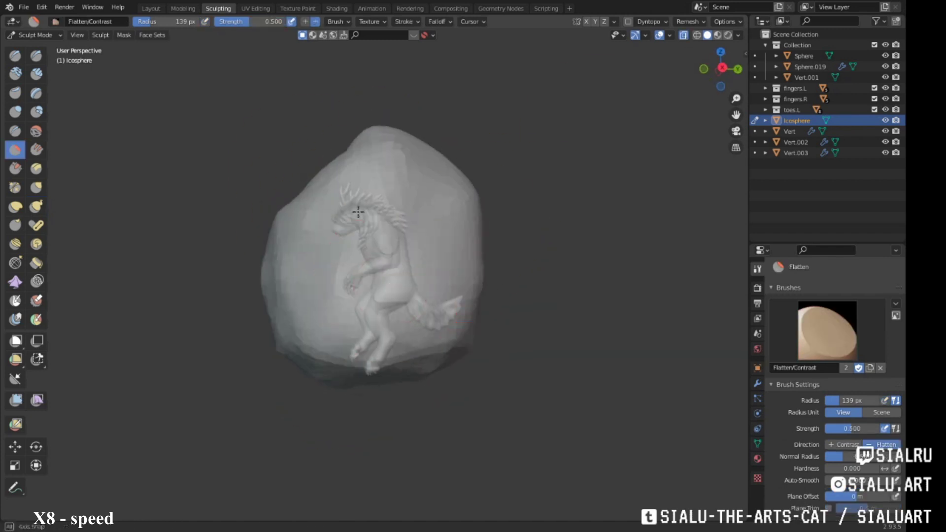
left_click_drag(467, 215, 433, 243)
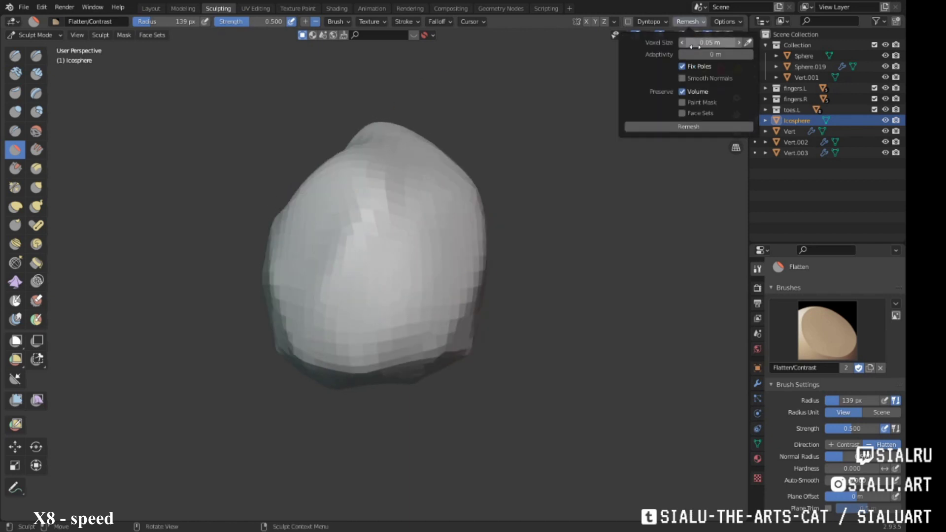
left_click(689, 127)
left_click_drag(375, 276, 356, 309)
left_click_drag(364, 244, 405, 255)
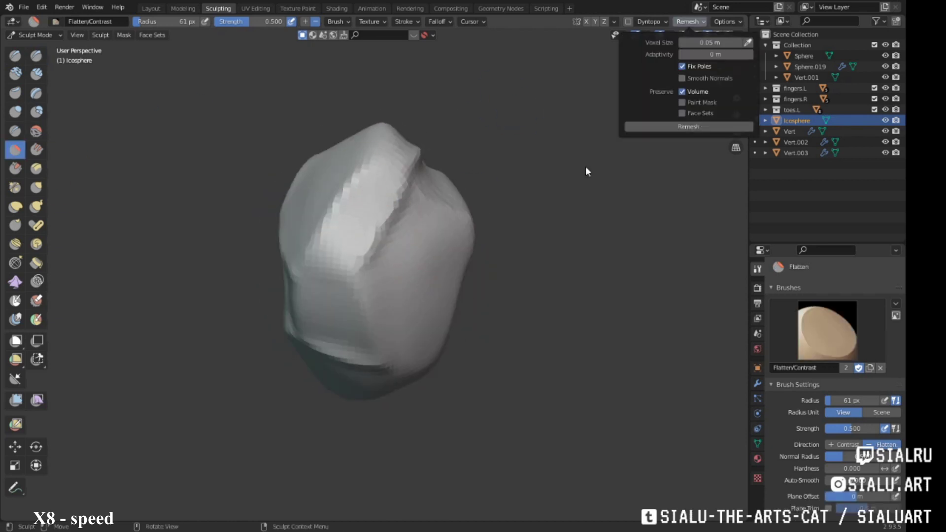
left_click_drag(385, 163, 416, 228)
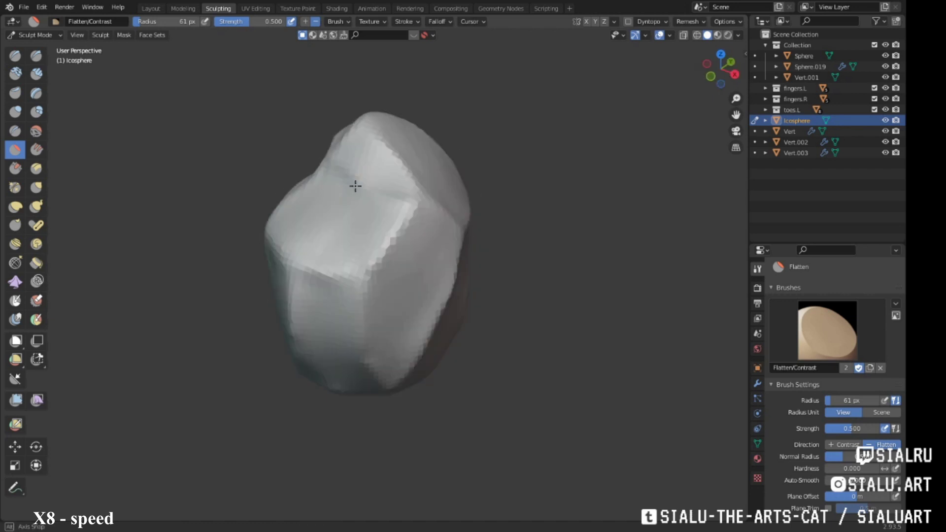
Step: Orbit around the sculpted icosphere to check the rock shape
scroll(379, 159, "up", 5)
scroll(363, 270, "down", 5)
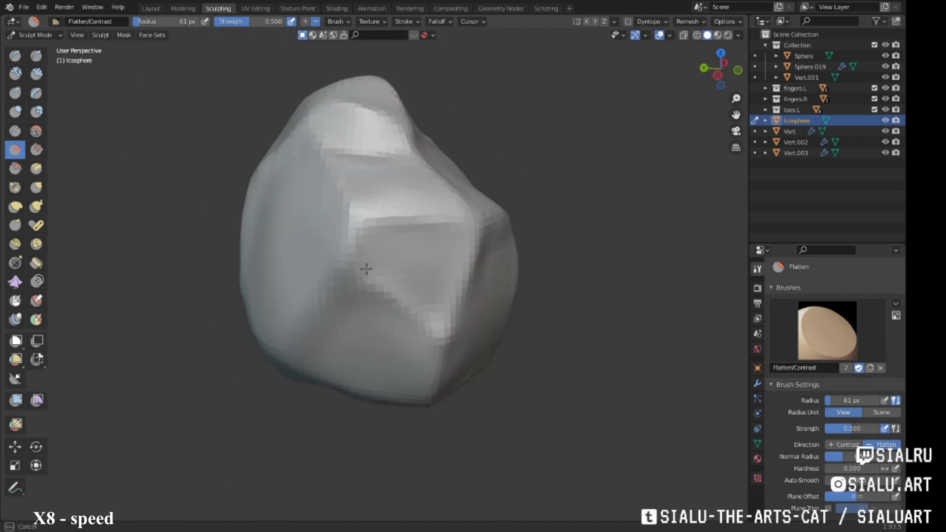
middle_click_drag(364, 271, 355, 218)
left_click_drag(355, 218, 379, 347)
Step: Slightly rescale the icosphere mesh in Edit Mode and turn off X-ray
left_click(151, 8)
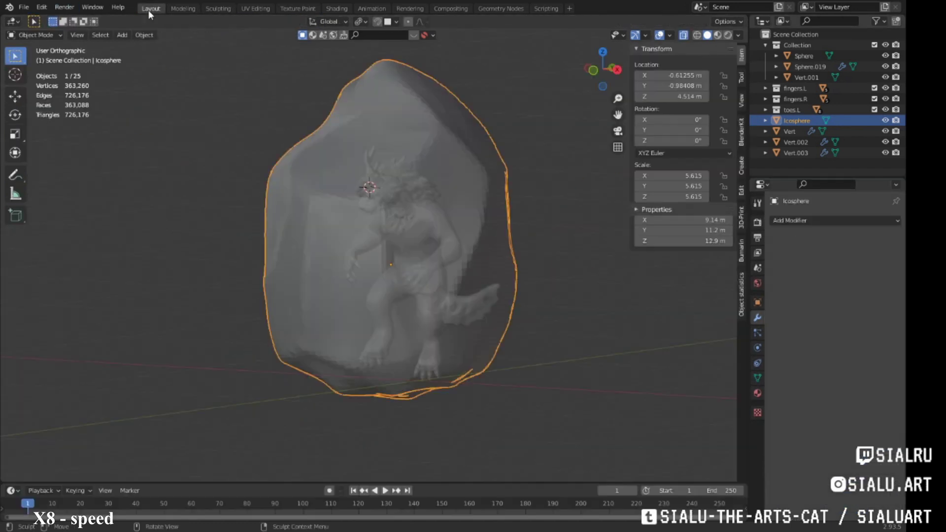
key("Tab")
key("s")
left_click(558, 117)
middle_click_drag(558, 117, 501, 86)
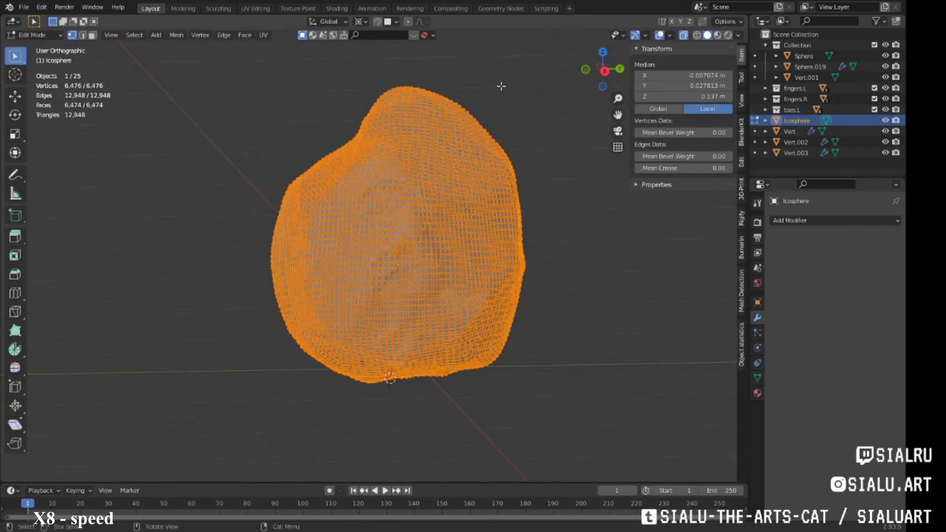
left_click(573, 192)
key("Tab")
mouse_move(573, 193)
middle_mouse_down()
mouse_move(462, 264)
mouse_move(478, 243)
mouse_move(517, 246)
middle_mouse_up()
key("alt+z")
Step: Add a Decimate modifier at ratio 0.0159, reducing the icosphere to about 203 faces
left_click(835, 220)
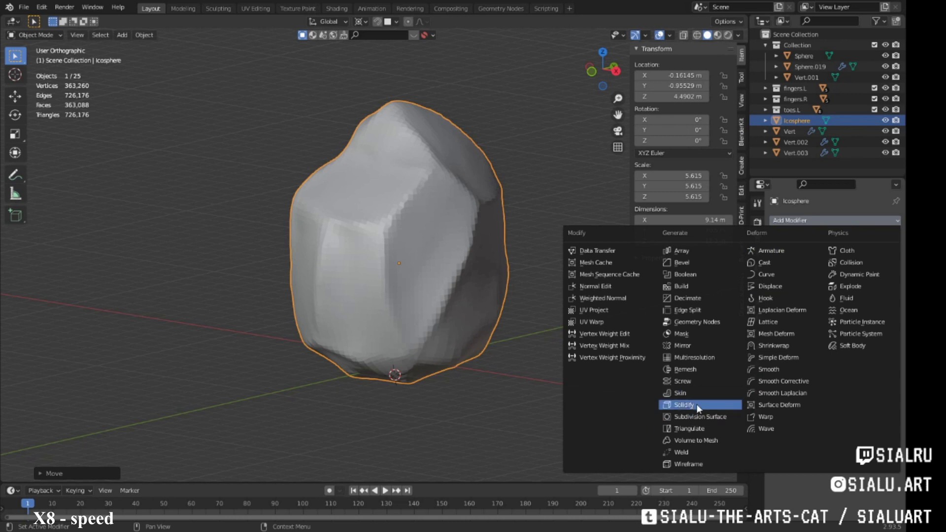
left_click(705, 298)
left_click_drag(795, 276, 792, 273)
mouse_move(473, 296)
middle_mouse_down()
mouse_move(424, 315)
mouse_move(453, 296)
middle_mouse_up()
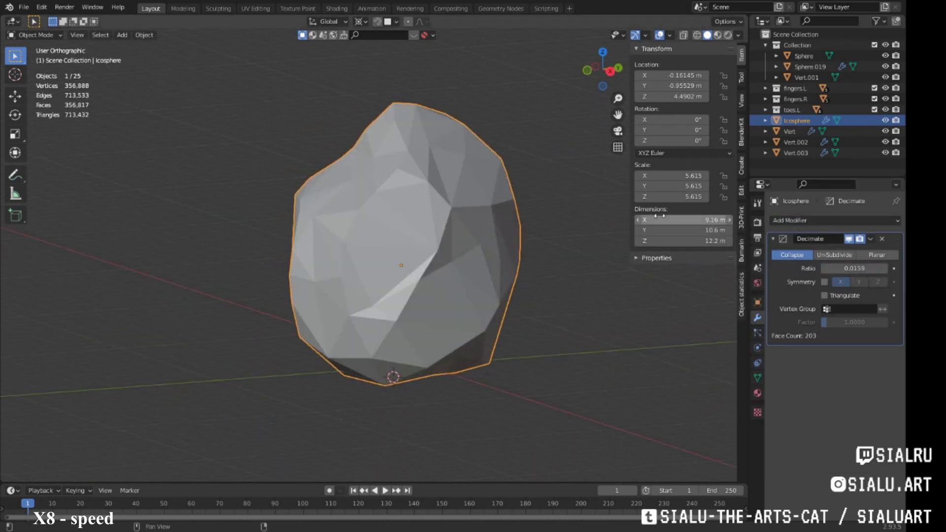
left_click(337, 9)
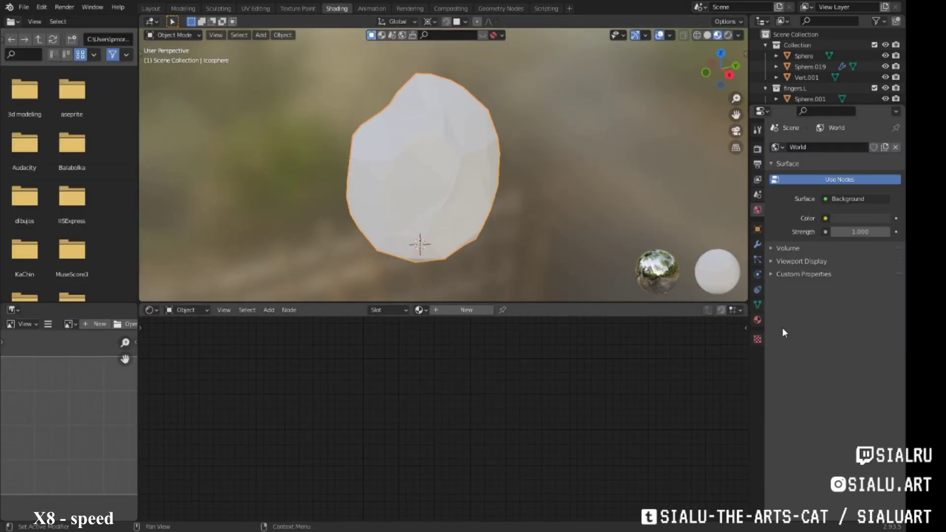
Step: Create Material.001 for the icosphere and scroll through its Principled BSDF settings
left_click(758, 245)
left_click(809, 192)
scroll(837, 296, "down", 5)
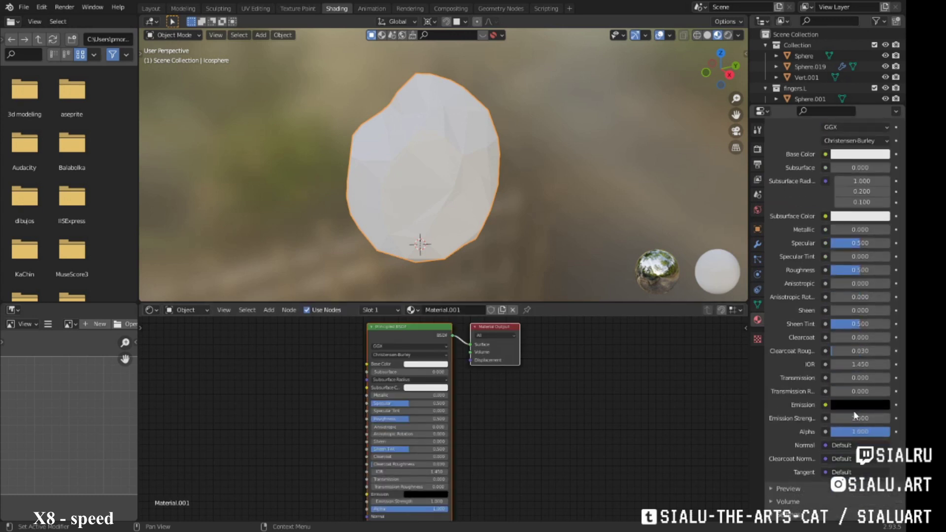
scroll(838, 296, "down", 5)
scroll(847, 395, "down", 5)
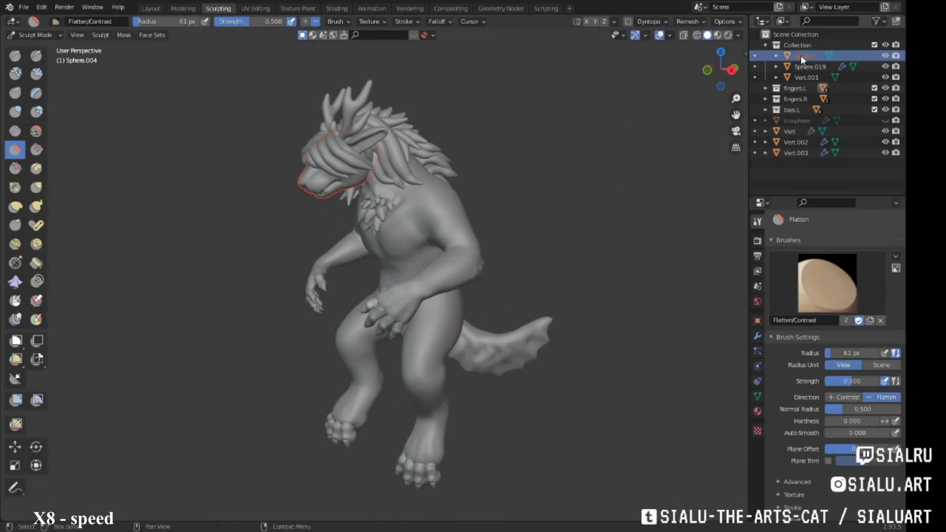
Step: Select the body object Vert.001 and return to the Layout workspace
left_click(757, 68)
left_click(807, 77)
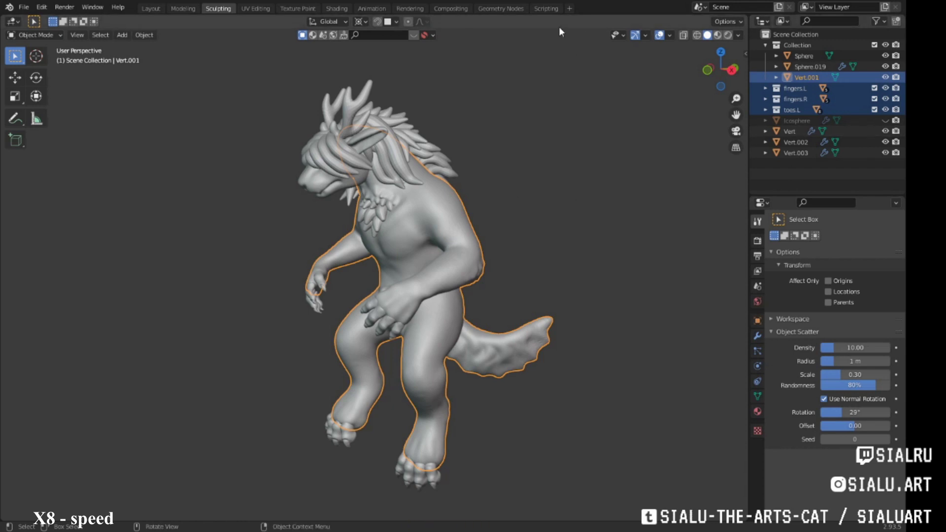
left_click(37, 71)
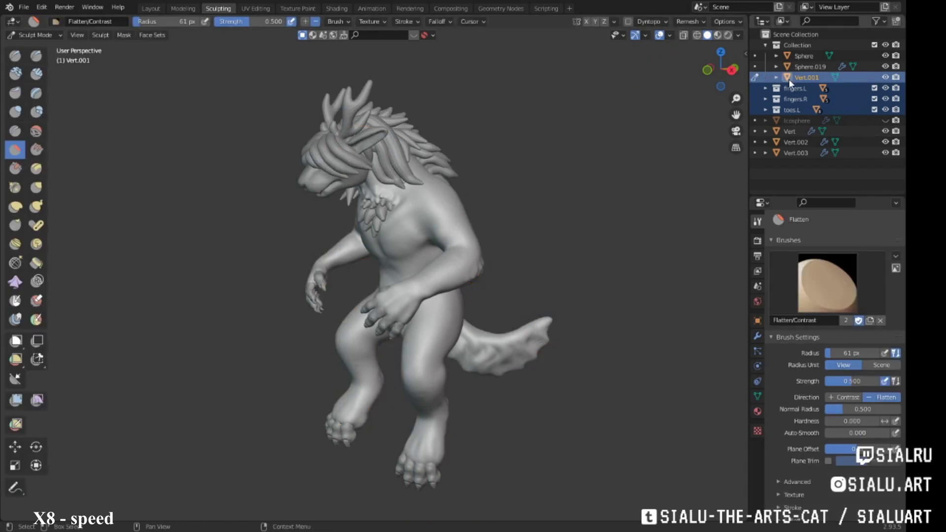
left_click(151, 8)
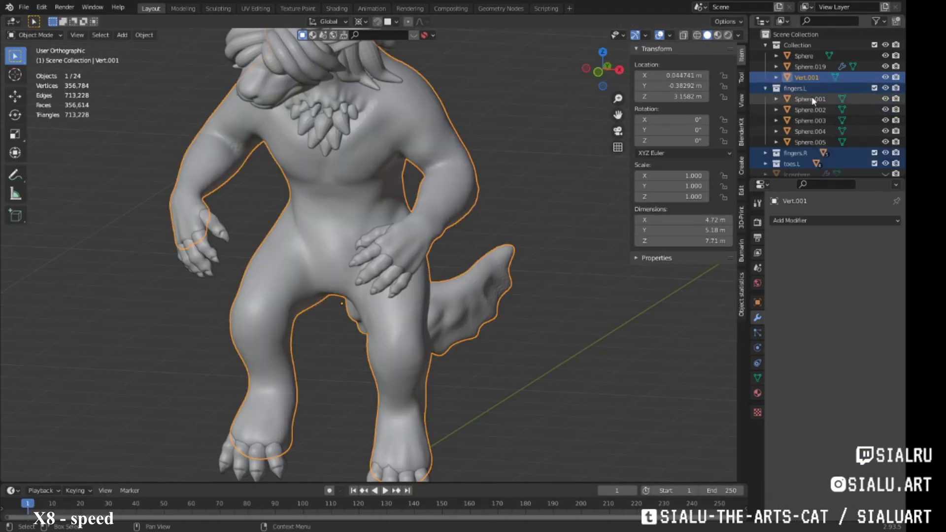
Step: Delete the fingers.L, fingers.R and toes.L collections from the Outliner
left_click_drag(828, 178, 828, 330)
left_click(795, 89)
left_click(795, 218, "shift")
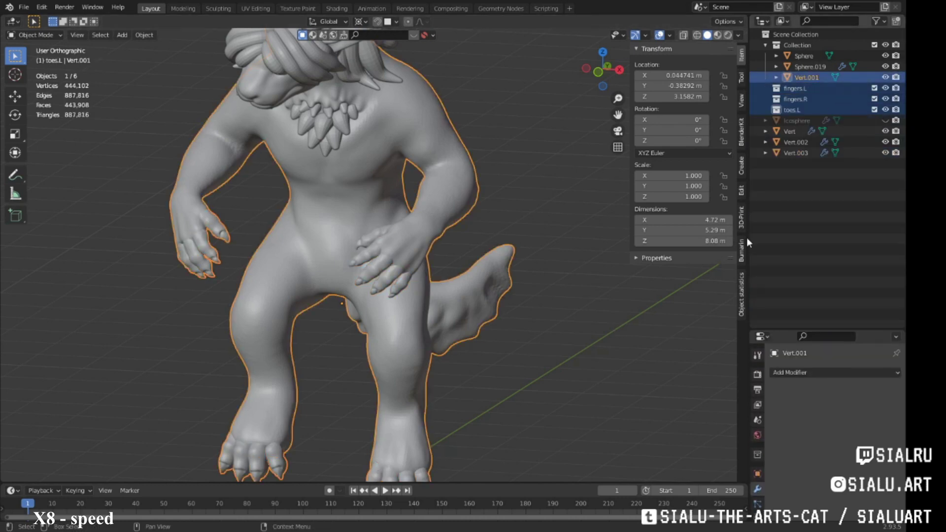
key("Escape")
key("Delete")
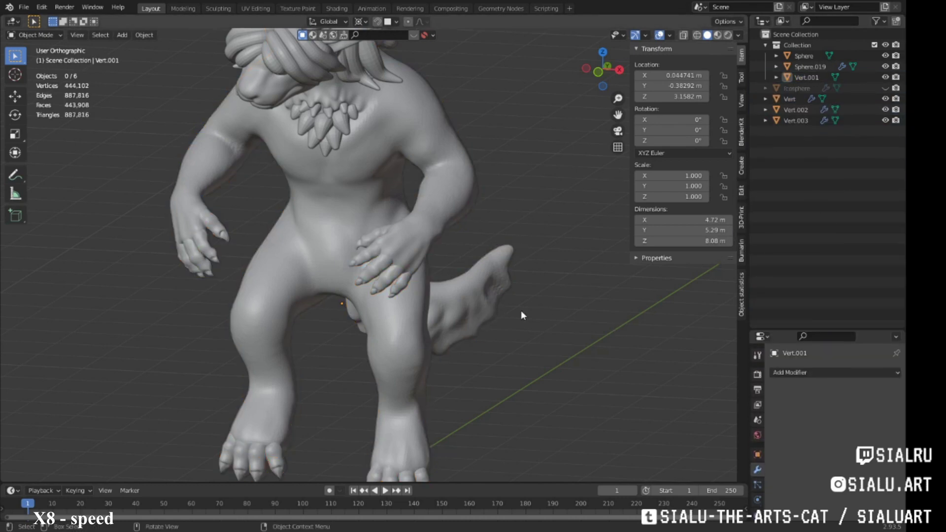
mouse_move(521, 311)
middle_mouse_down()
mouse_move(487, 273)
mouse_move(448, 262)
mouse_move(429, 181)
mouse_move(435, 279)
mouse_move(424, 236)
mouse_move(433, 205)
mouse_move(469, 218)
middle_mouse_up()
left_click(217, 8)
left_click(689, 21)
Step: Voxel-remesh the body so the fingers fuse into the hands
scroll(368, 348, "up", 5)
key("c")
scroll(468, 217, "up", 2)
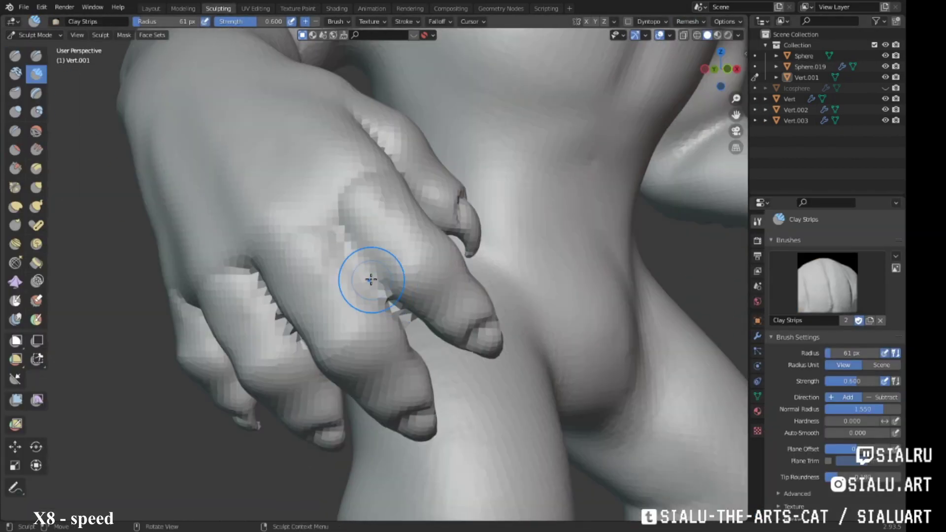
middle_click_drag(371, 280, 317, 159)
scroll(313, 258, "down", 2)
mouse_move(313, 257)
middle_mouse_down()
mouse_move(436, 291)
mouse_move(369, 256)
mouse_move(409, 290)
middle_mouse_up()
key("ctrl+Tab")
left_click(38, 70)
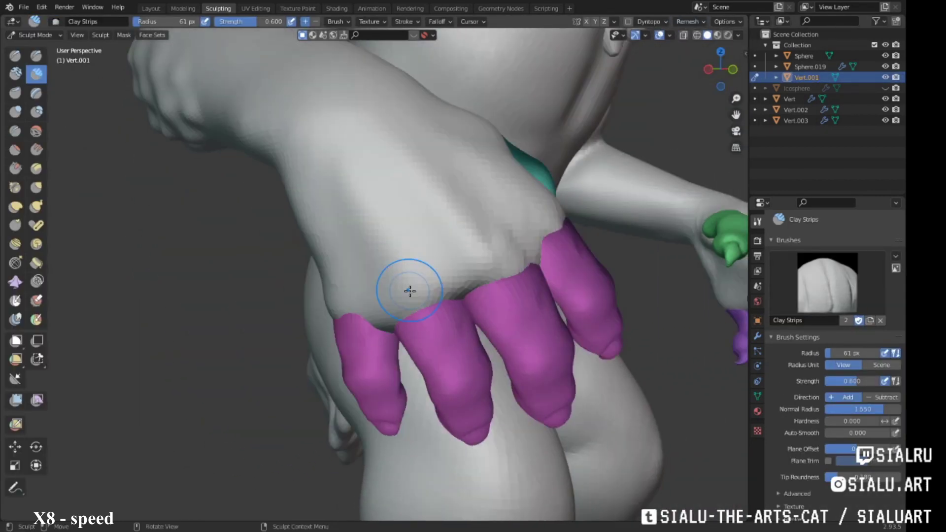
left_click(670, 126)
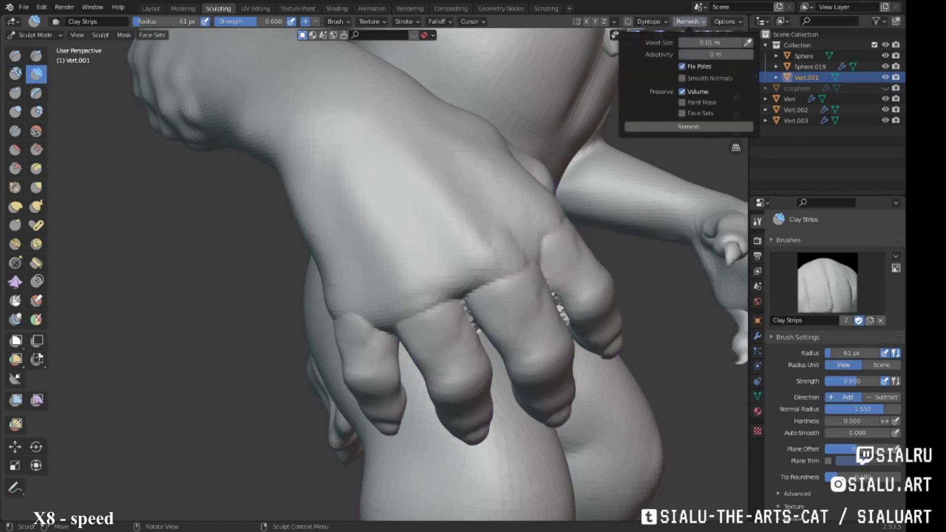
Step: Crease and pull the seams between the fingers with Draw Sharp and Grab brushes
mouse_move(557, 308)
middle_mouse_down()
mouse_move(363, 302)
mouse_move(331, 329)
mouse_move(657, 247)
mouse_move(386, 243)
middle_mouse_up()
left_click(36, 55)
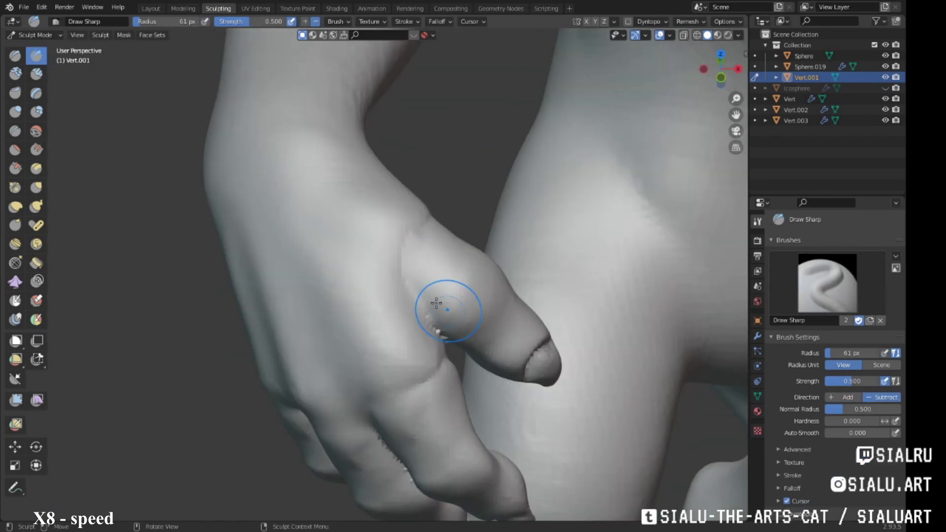
mouse_move(433, 306)
middle_mouse_down()
mouse_move(158, 200)
mouse_move(297, 222)
mouse_move(327, 144)
middle_mouse_up()
scroll(327, 143, "up", 3)
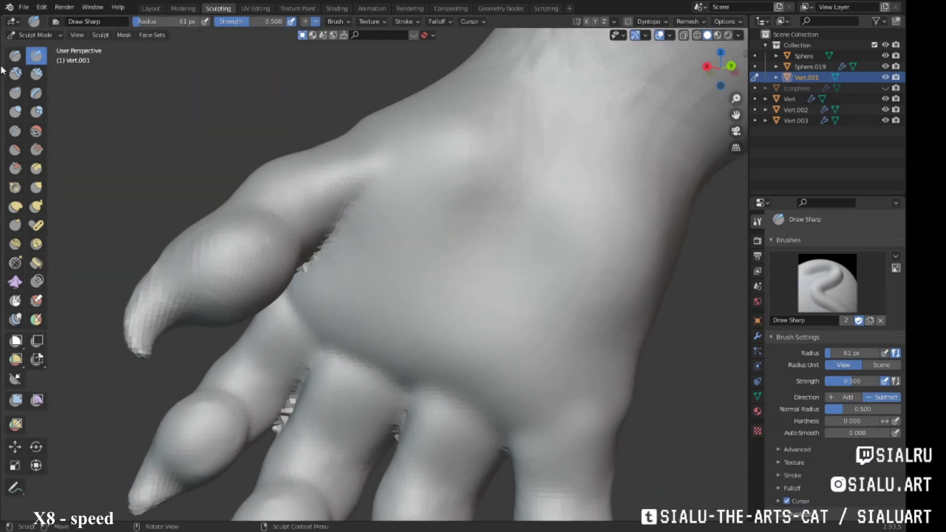
mouse_move(342, 280)
middle_mouse_down()
mouse_move(375, 263)
mouse_move(545, 284)
middle_mouse_up()
scroll(402, 282, "down", 3)
scroll(545, 284, "up", 3)
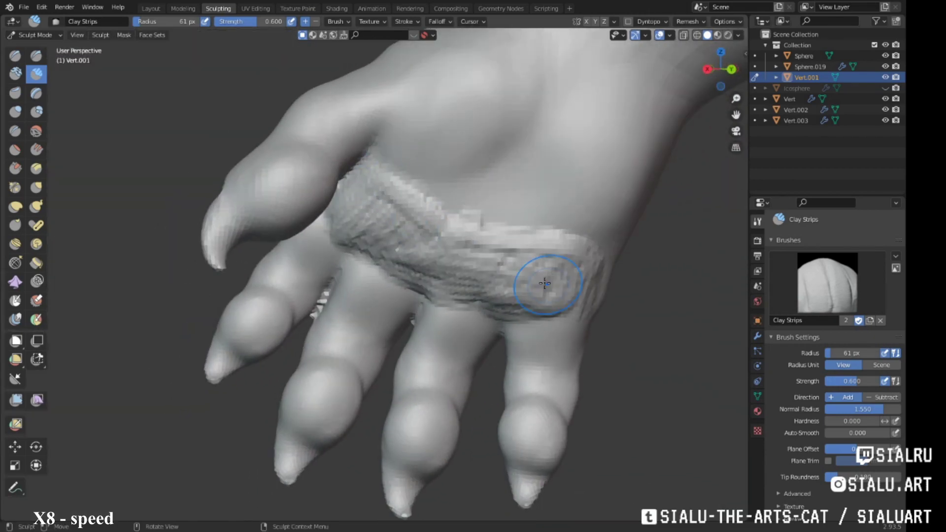
scroll(478, 299, "up", 4)
middle_click_drag(477, 299, 427, 279)
key("g")
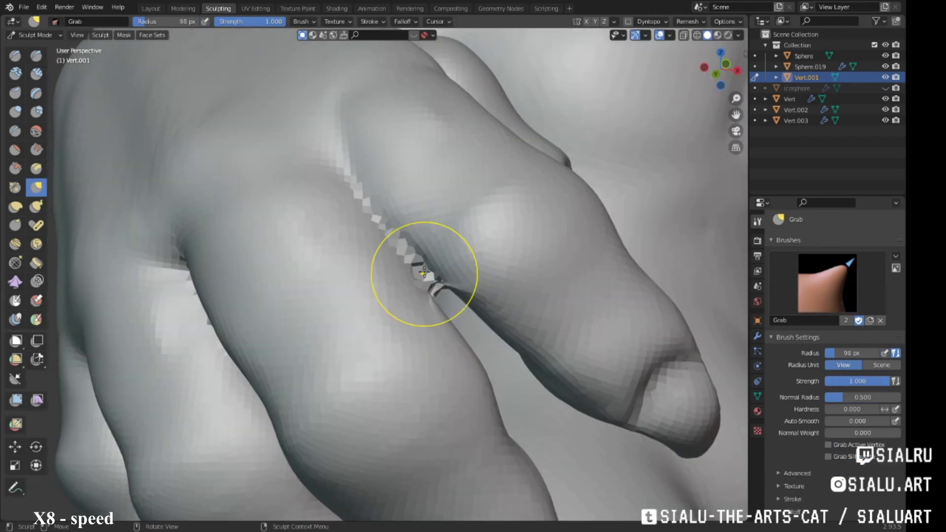
left_click_drag(426, 279, 409, 258)
scroll(409, 259, "down", 4)
mouse_move(348, 355)
middle_mouse_down()
mouse_move(534, 247)
mouse_move(422, 274)
middle_mouse_up()
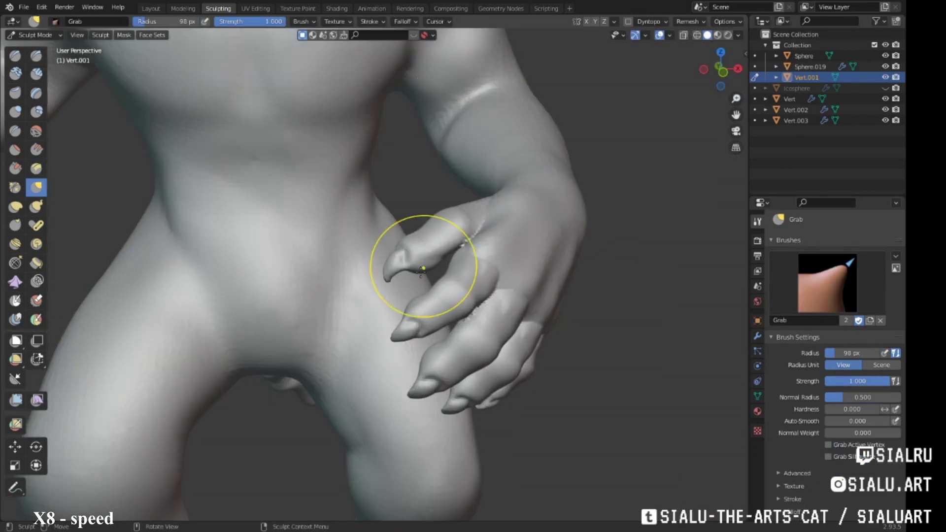
scroll(427, 257, "up", 1)
Step: Refine the torso and hand with Draw Sharp and Clay Strips strokes
key("shift+x")
mouse_move(314, 301)
middle_mouse_down()
mouse_move(422, 317)
mouse_move(395, 277)
mouse_move(521, 292)
mouse_move(527, 302)
mouse_move(571, 177)
middle_mouse_up()
scroll(522, 293, "up", 2)
key("c")
scroll(533, 276, "up", 2)
mouse_move(438, 327)
middle_mouse_down()
mouse_move(545, 191)
mouse_move(429, 318)
mouse_move(264, 264)
mouse_move(334, 342)
mouse_move(353, 331)
mouse_move(371, 387)
mouse_move(458, 292)
middle_mouse_up()
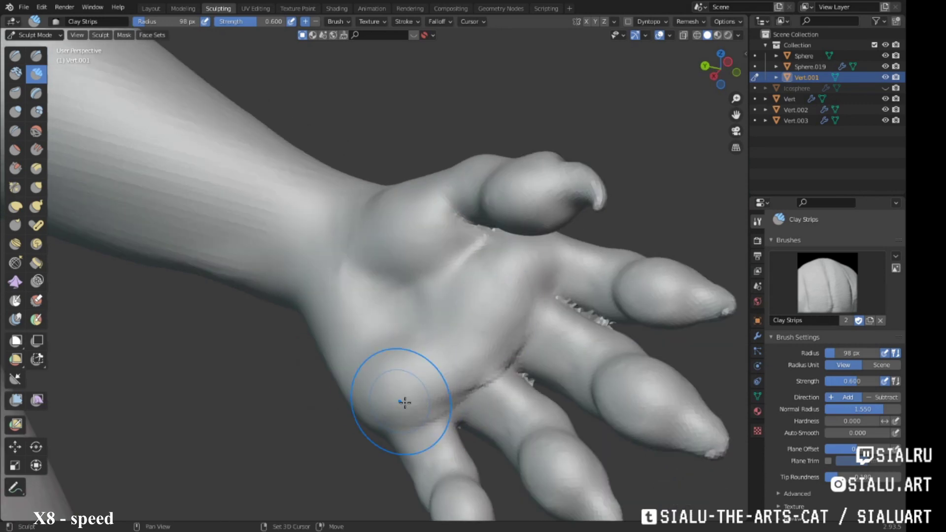
Step: Resculpt the foot and toes with Grab and Clay Strips brushes
key("g")
scroll(401, 397, "down", 4)
scroll(383, 266, "down", 2)
middle_click_drag(383, 267, 439, 233)
scroll(439, 232, "up", 5)
left_click(36, 73)
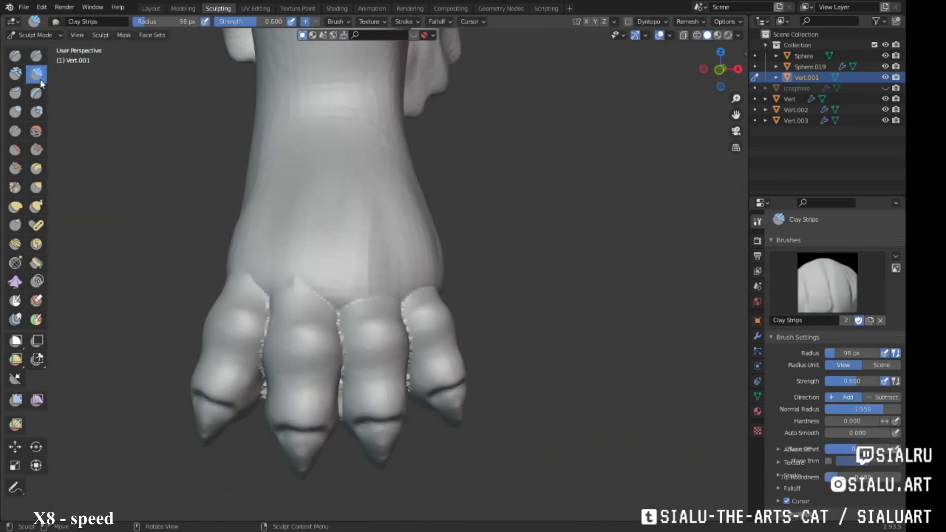
mouse_move(387, 303)
middle_mouse_down()
mouse_move(528, 296)
mouse_move(481, 312)
mouse_move(545, 327)
mouse_move(319, 274)
mouse_move(244, 302)
middle_mouse_up()
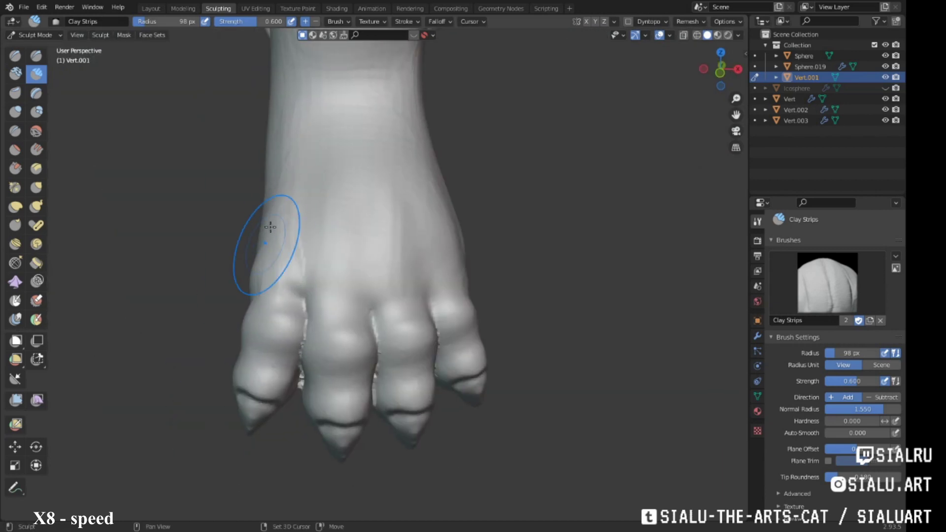
middle_click_drag(389, 285, 400, 274)
key("g")
mouse_move(389, 187)
middle_mouse_down()
mouse_move(401, 264)
mouse_move(312, 274)
mouse_move(520, 277)
mouse_move(439, 258)
mouse_move(331, 258)
mouse_move(348, 276)
mouse_move(397, 271)
mouse_move(319, 228)
mouse_move(346, 242)
mouse_move(441, 217)
mouse_move(353, 306)
mouse_move(304, 295)
middle_mouse_up()
key("c")
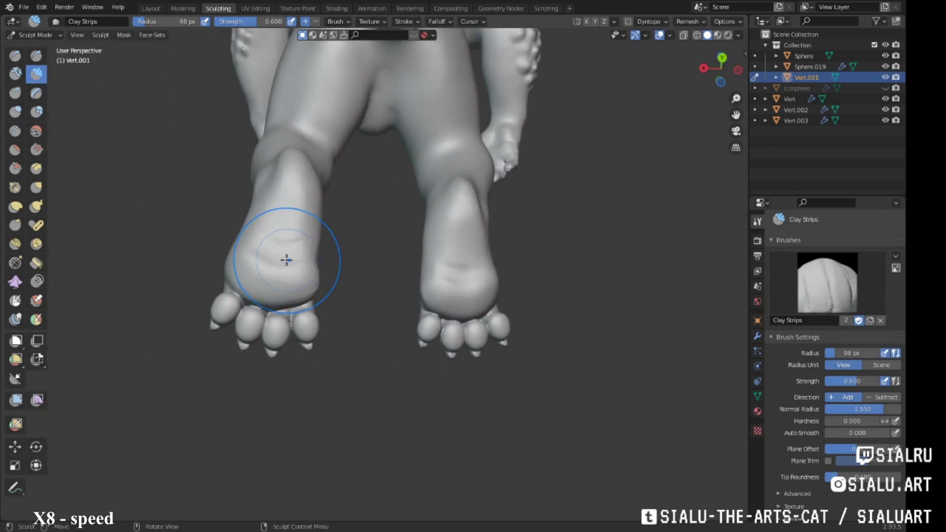
Step: Shape the leg and arm with Grab, shrink the brush to 48 px, and carve tail ridges
middle_click_drag(286, 259, 443, 123)
key("g")
mouse_move(390, 156)
middle_mouse_down()
mouse_move(296, 197)
mouse_move(242, 178)
mouse_move(365, 196)
mouse_move(363, 264)
mouse_move(394, 376)
mouse_move(376, 410)
mouse_move(245, 275)
mouse_move(249, 313)
mouse_move(423, 302)
mouse_move(306, 247)
mouse_move(223, 240)
mouse_move(259, 281)
mouse_move(438, 271)
mouse_move(394, 247)
mouse_move(491, 222)
mouse_move(312, 266)
mouse_move(338, 243)
mouse_move(247, 242)
mouse_move(416, 211)
mouse_move(381, 221)
mouse_move(443, 232)
middle_mouse_up()
right_click(241, 177)
key("f")
left_click(395, 376)
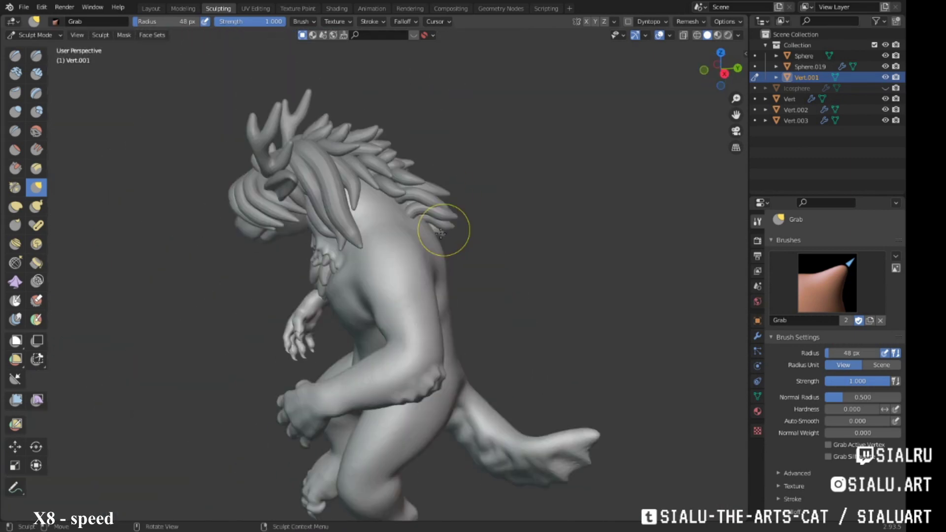
scroll(443, 232, "up", 5)
left_click(36, 55)
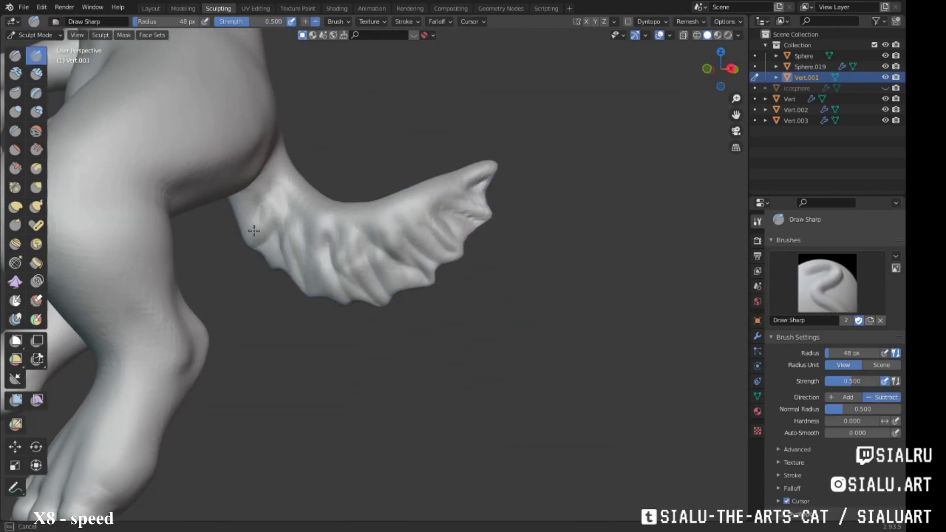
scroll(254, 230, "down", 3)
mouse_move(254, 231)
middle_mouse_down()
mouse_move(482, 211)
mouse_move(450, 281)
mouse_move(321, 269)
mouse_move(541, 228)
mouse_move(407, 158)
mouse_move(344, 197)
middle_mouse_up()
Step: Add a Decimate modifier to Vert.001 with ratio 0.5
left_click(151, 9)
left_click(757, 469)
left_click(833, 373)
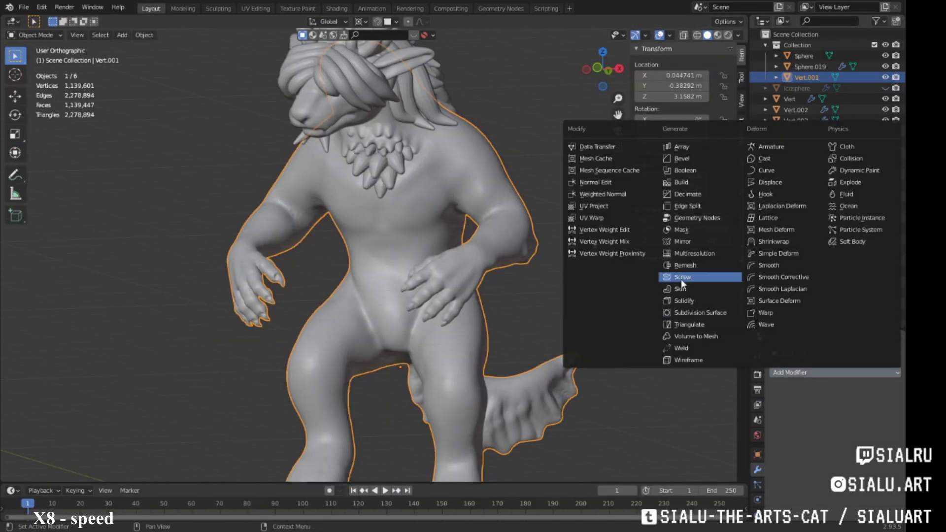
left_click(687, 194)
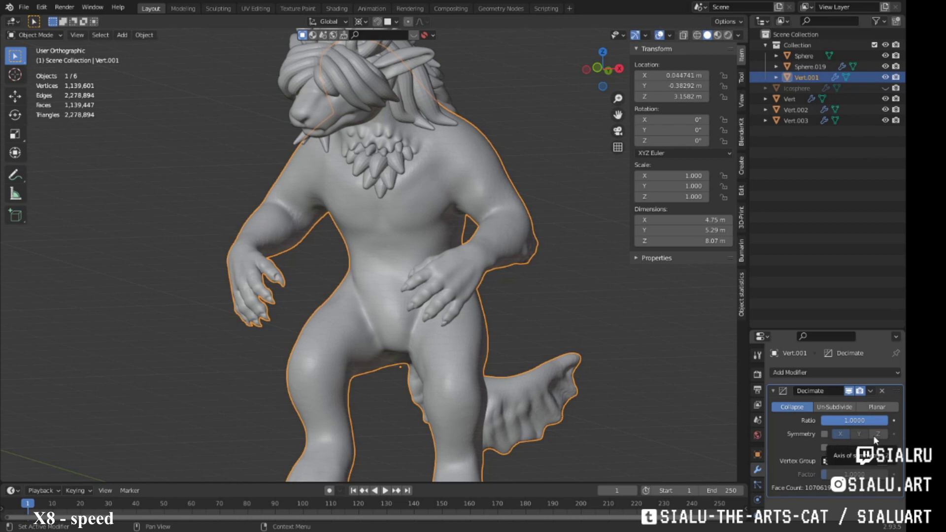
left_click_drag(853, 422, 844, 421)
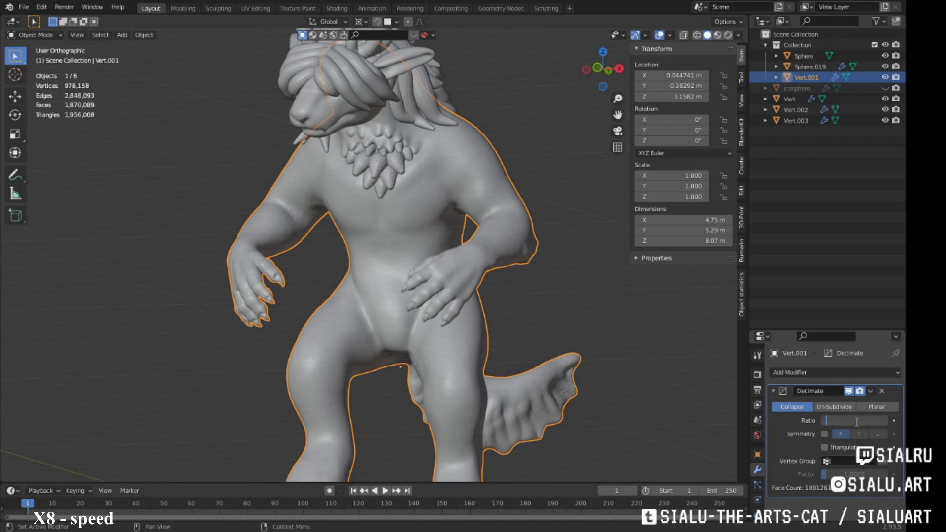
type(".5")
key("Return")
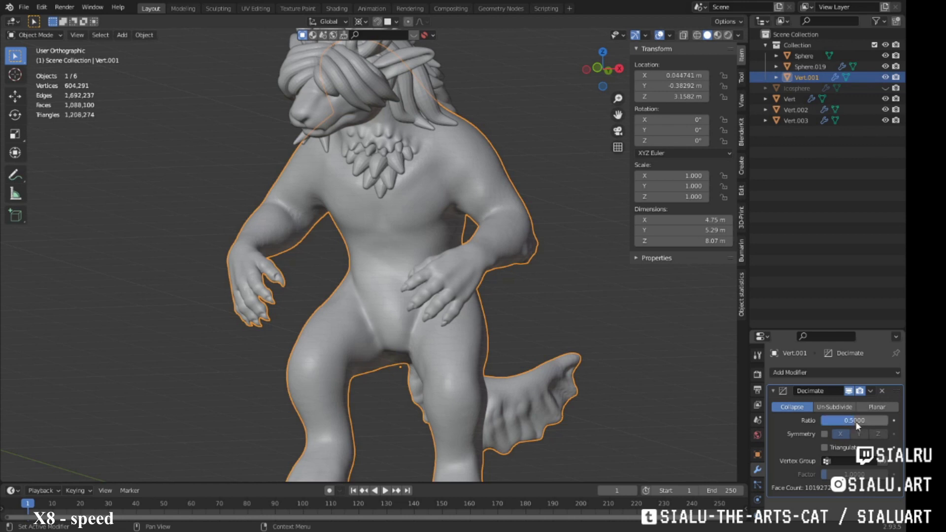
Step: Lower the decimate ratio to 0.25 and apply the modifier
left_click(838, 420)
type(".25")
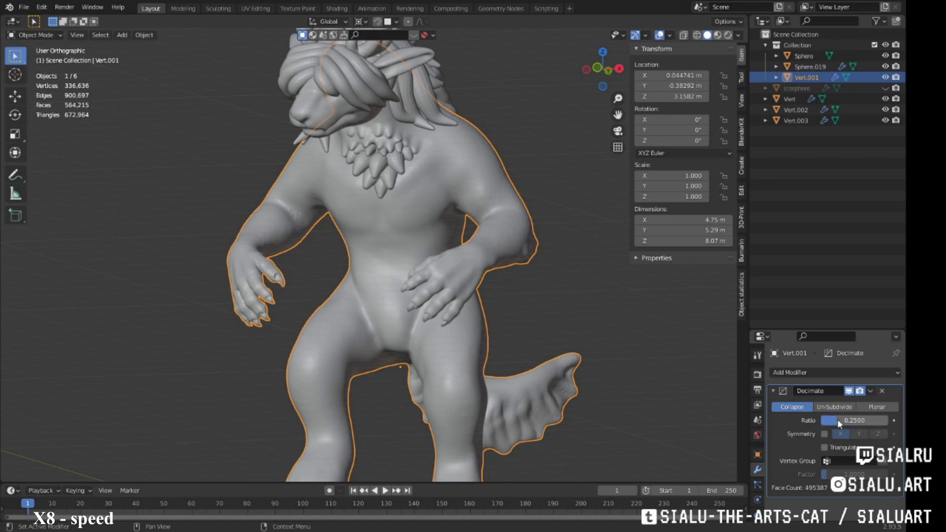
scroll(484, 309, "up", 5)
scroll(484, 309, "up", 2)
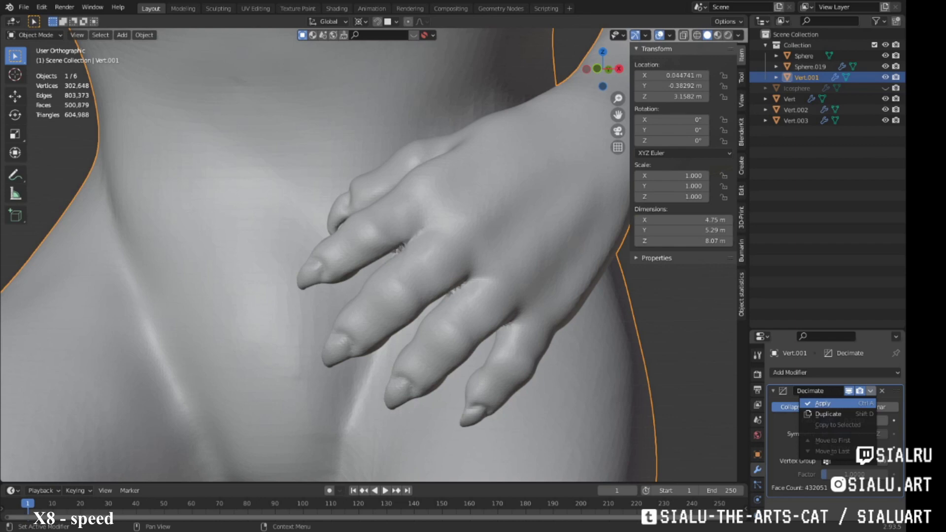
left_click(822, 403)
scroll(478, 321, "down", 5)
mouse_move(478, 321)
middle_mouse_down()
mouse_move(502, 274)
mouse_move(528, 364)
mouse_move(516, 314)
middle_mouse_up()
Step: Select the fur object Vert and preview it at subdivision level 3
scroll(528, 363, "up", 4)
scroll(517, 318, "down", 2)
left_click(434, 222)
middle_click_drag(433, 222, 493, 247)
left_click_drag(828, 329, 828, 165)
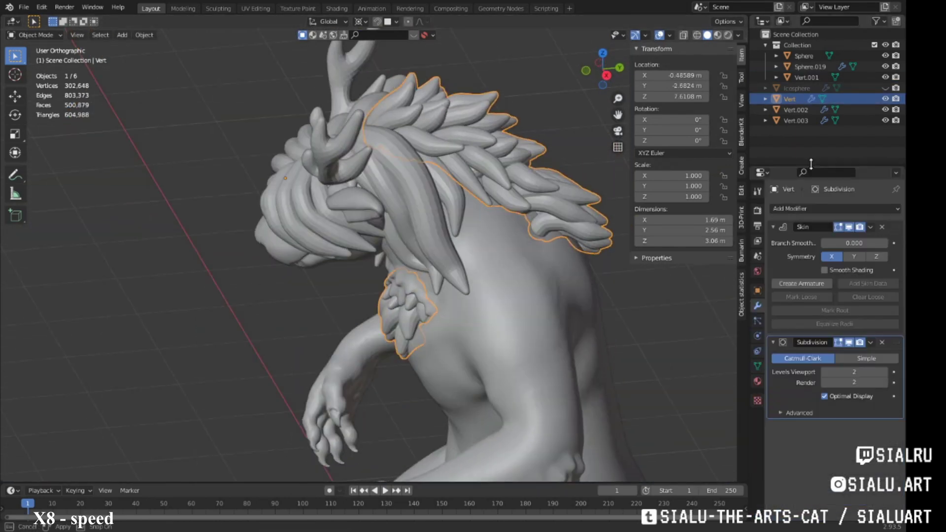
key("ctrl+3")
Step: In Edit Mode, shrink the skin radius of the chest tuft tips so they taper
key("Tab")
scroll(513, 323, "up", 4)
key("ctrl+a")
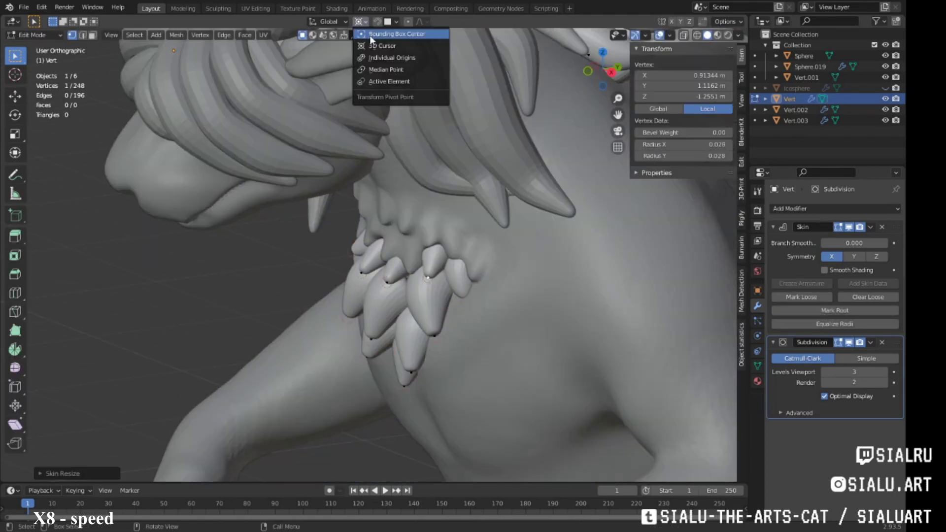
left_click(444, 308, "shift")
mouse_move(444, 308)
middle_mouse_down()
mouse_move(381, 269)
mouse_move(516, 298)
middle_mouse_up()
key("ctrl+a")
left_click(570, 265)
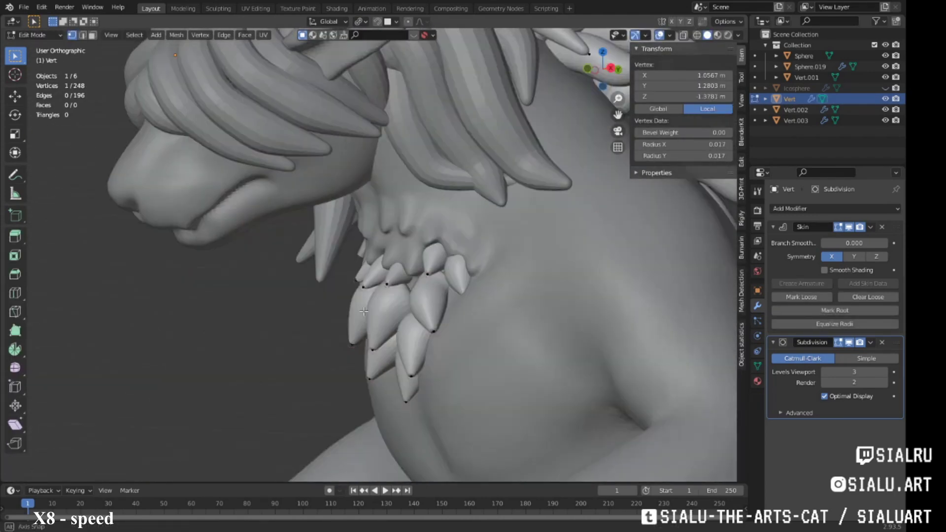
mouse_move(570, 264)
middle_mouse_down()
mouse_move(443, 296)
mouse_move(381, 294)
mouse_move(468, 296)
mouse_move(553, 315)
mouse_move(392, 288)
mouse_move(334, 311)
mouse_move(345, 295)
mouse_move(339, 254)
middle_mouse_up()
Step: Rotate the selected mane vertices into a new position
left_click(428, 307)
scroll(428, 307, "down", 5)
scroll(381, 294, "up", 4)
key("r")
key("r")
left_click(518, 311)
Step: Select a connected mane strand and its tip vertices, then return to Object Mode
left_click(382, 286)
key("ctrl+l")
left_click(345, 276)
right_click(422, 226)
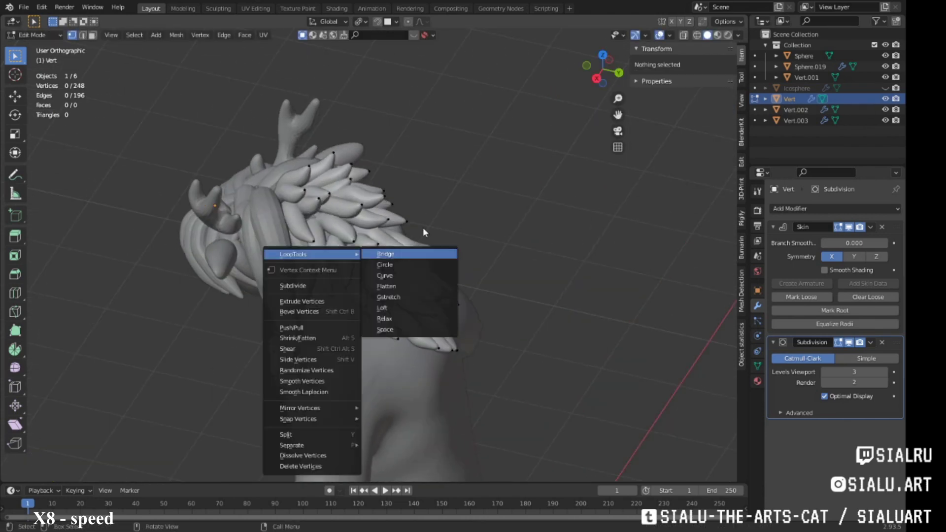
mouse_move(423, 227)
middle_mouse_down()
mouse_move(382, 268)
mouse_move(413, 233)
mouse_move(345, 257)
mouse_move(361, 181)
mouse_move(321, 202)
middle_mouse_up()
left_click(382, 268)
key("Tab")
left_click(339, 247)
Step: Replace the head sphere's hair material with the existing body material
left_click(360, 182)
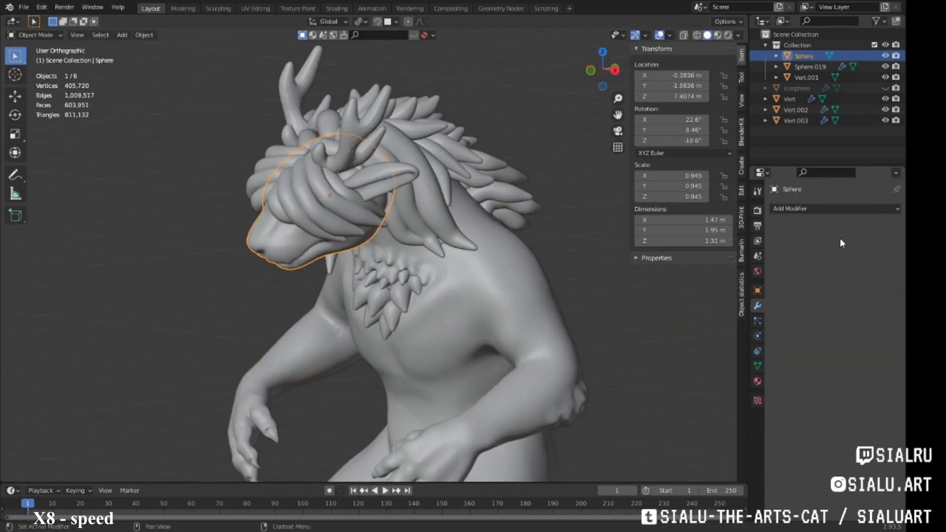
left_click(758, 381)
left_click(860, 365)
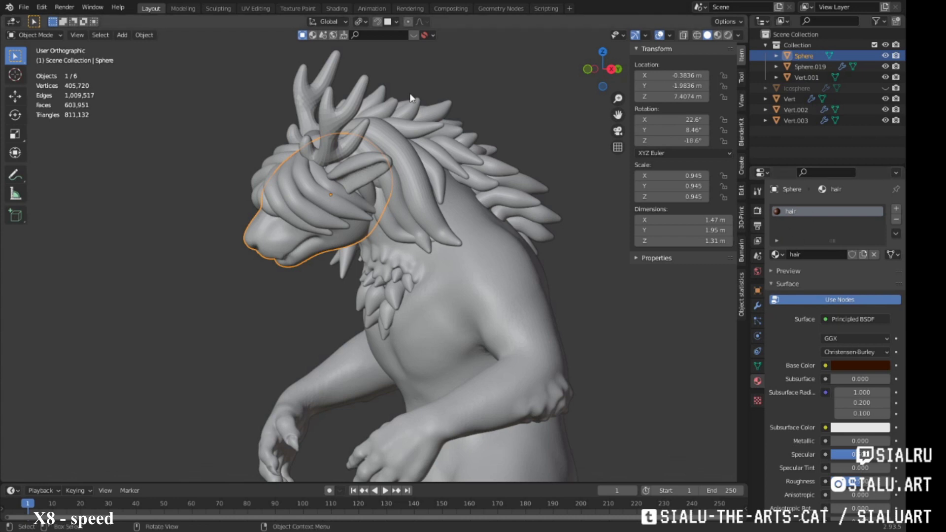
left_click(796, 120)
key("ctrl+z")
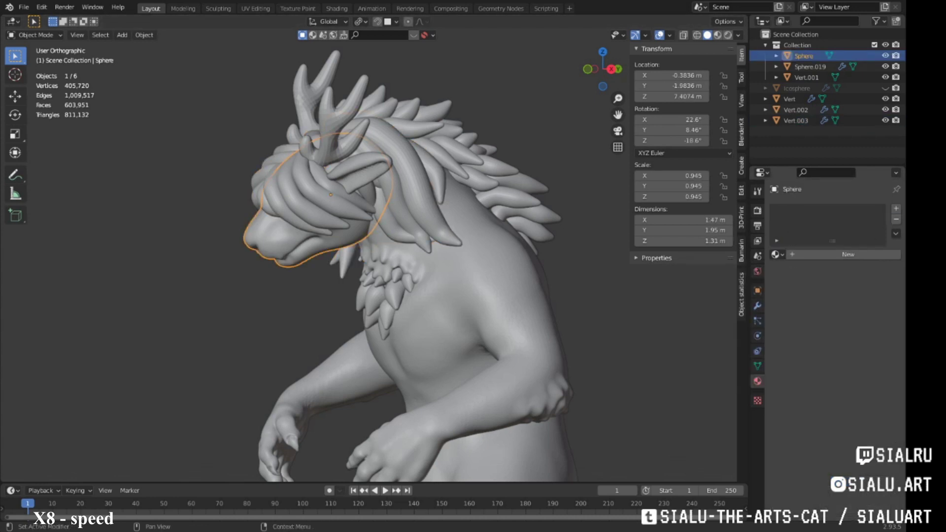
left_click(778, 255)
left_click(803, 226)
left_click(894, 210)
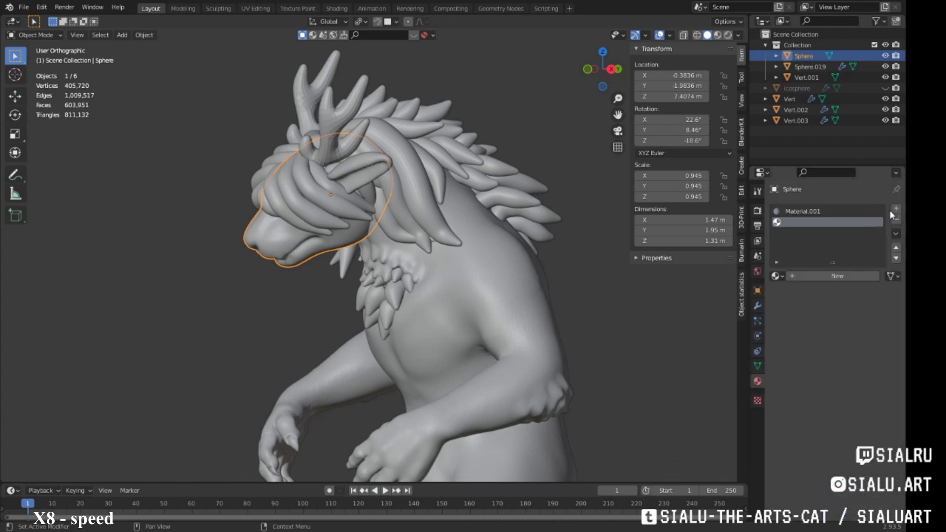
left_click(810, 255)
type("body")
left_click(860, 366)
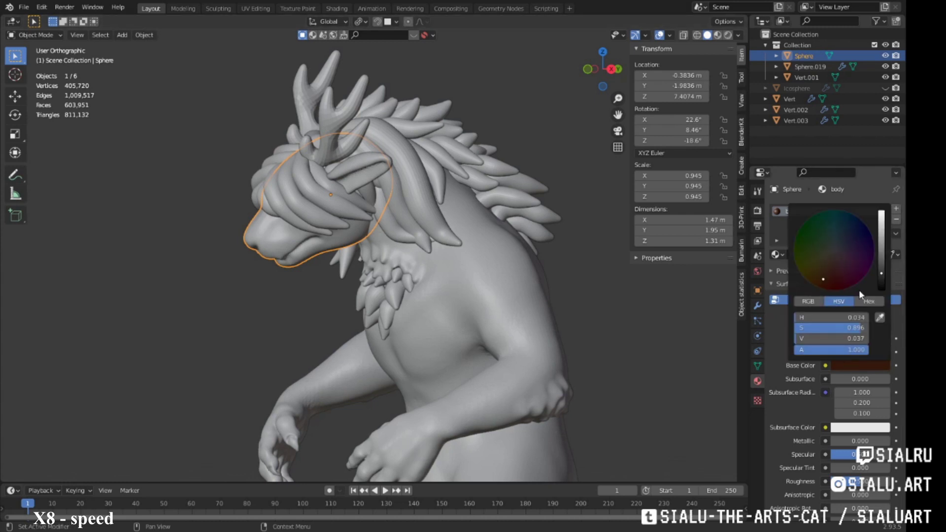
Step: Assign the body material to the ear object Sphere.019
left_click(358, 175)
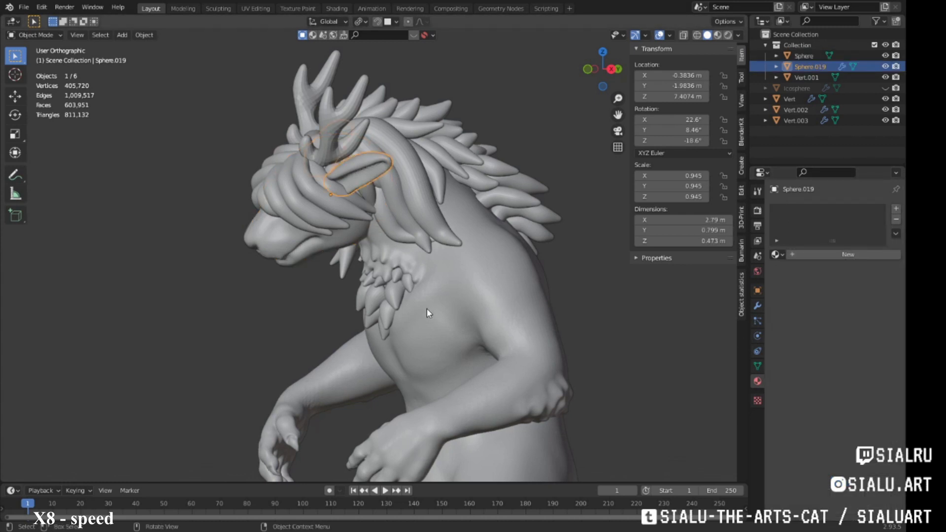
left_click(777, 254)
left_click(715, 276)
mouse_move(452, 327)
middle_mouse_down()
mouse_move(483, 298)
mouse_move(522, 286)
middle_mouse_up()
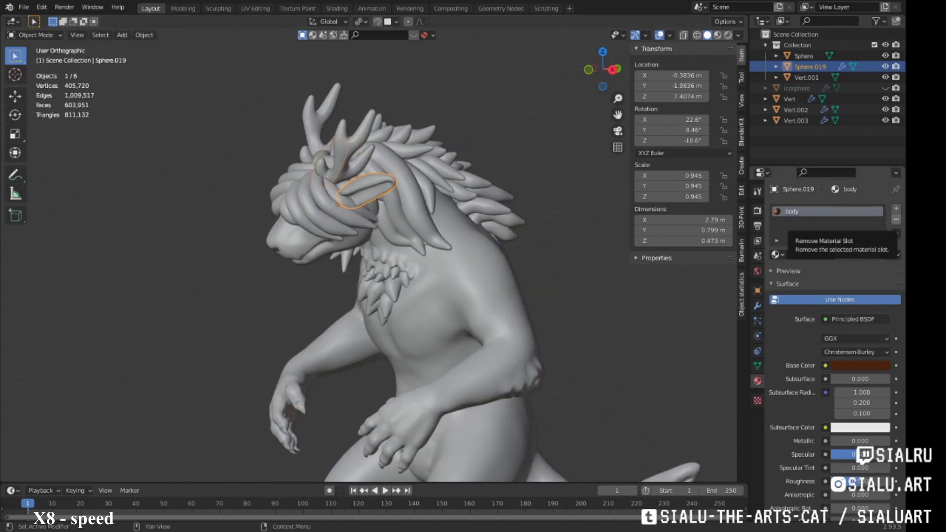
Step: Separate Vert's chest tuft vertices into their own object, Vert.004
left_click(375, 285)
key("Tab")
middle_click_drag(443, 296, 483, 291)
left_click(684, 35)
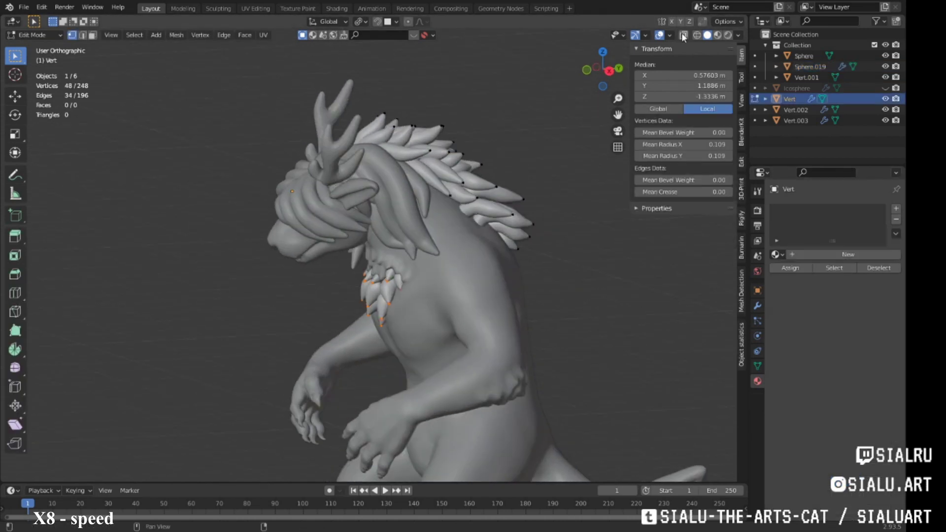
key("p")
left_click(403, 286)
key("Tab")
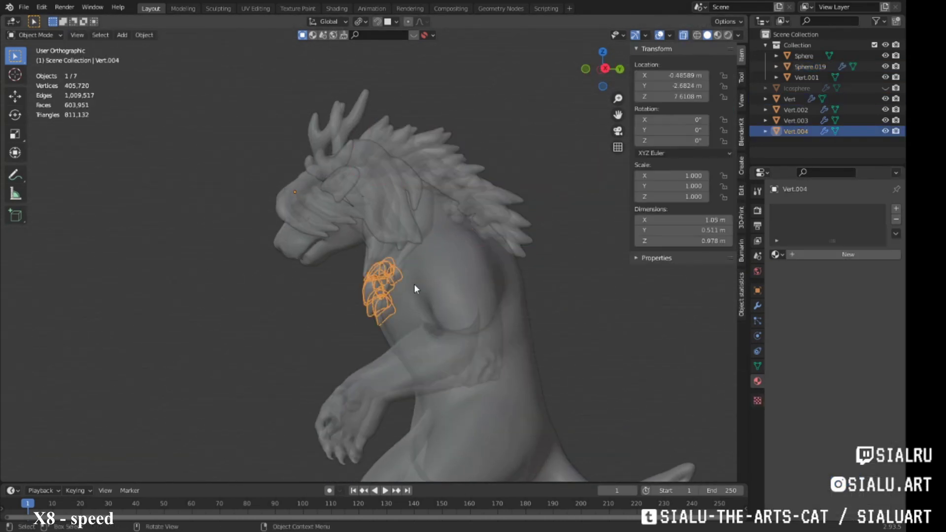
Step: Assign materials to the chest fur and mane, and Material to the antlers Vert.002
left_click(777, 255)
left_click(714, 276)
left_click(454, 170)
left_click(778, 254)
left_click(715, 276)
left_click(345, 119)
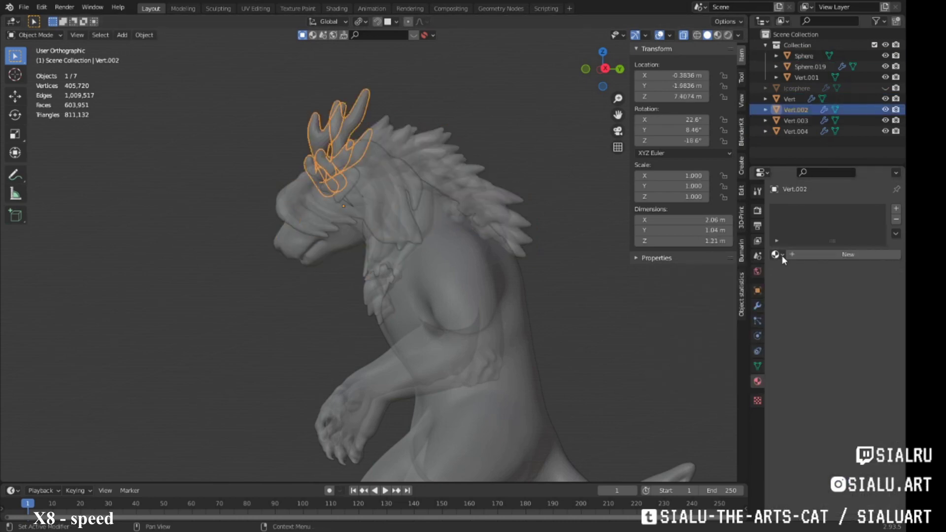
left_click(778, 254)
left_click(715, 276)
Step: Switch to the Sculpting workspace with the head ready to sculpt
middle_click_drag(542, 246, 557, 247)
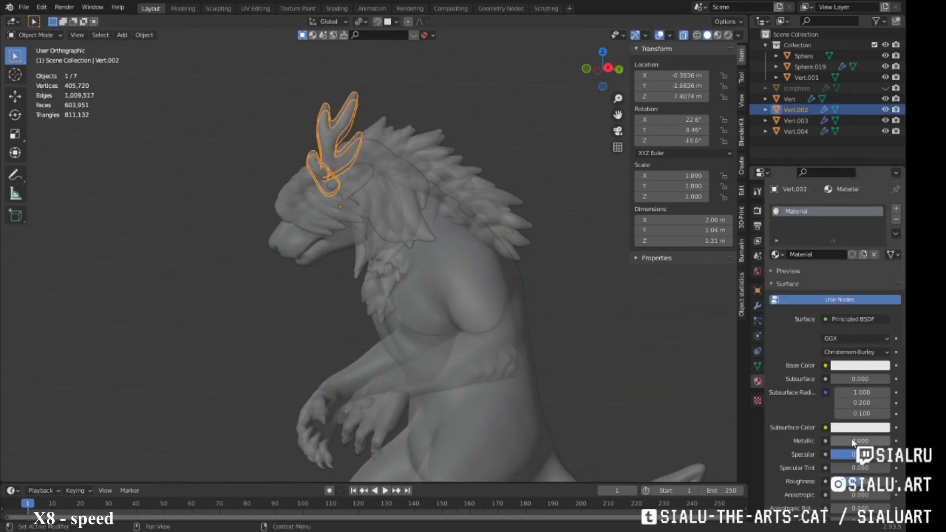
mouse_move(493, 306)
middle_mouse_down()
mouse_move(460, 310)
mouse_move(451, 285)
middle_mouse_up()
left_click(452, 285)
left_click(218, 8)
Step: Adjust Dyntopo settings, try the Simplify brush, then return to Draw Sharp with Dyntopo off
scroll(465, 246, "up", 5)
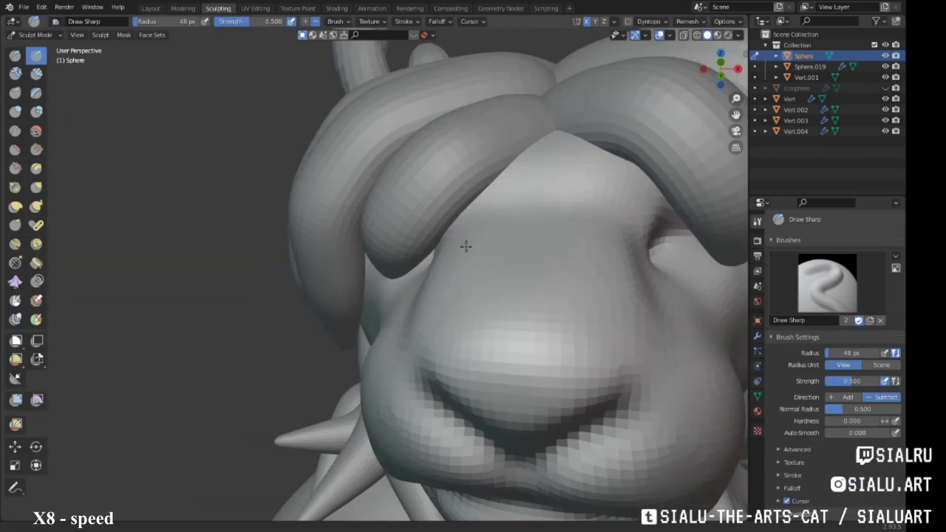
mouse_move(466, 246)
middle_mouse_down()
mouse_move(497, 231)
mouse_move(542, 232)
middle_mouse_up()
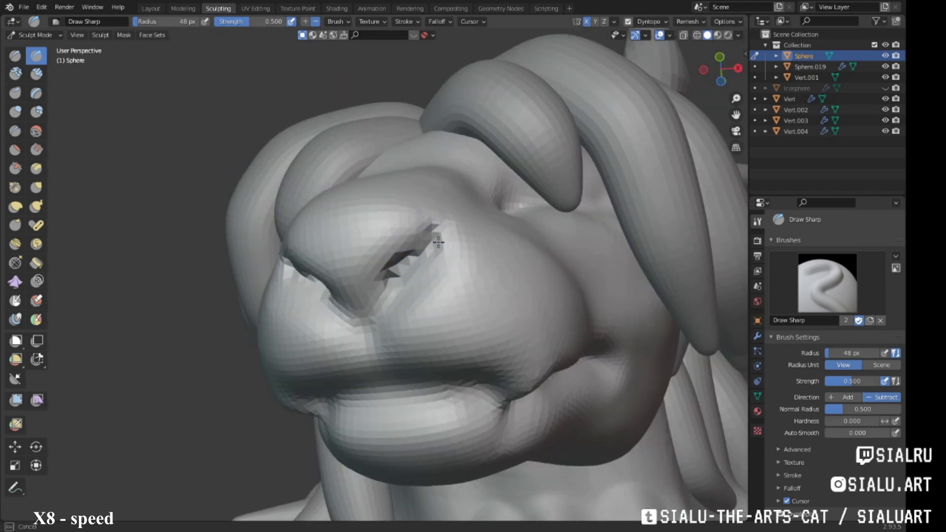
scroll(438, 243, "up", 5)
left_click(648, 21)
left_click(37, 281)
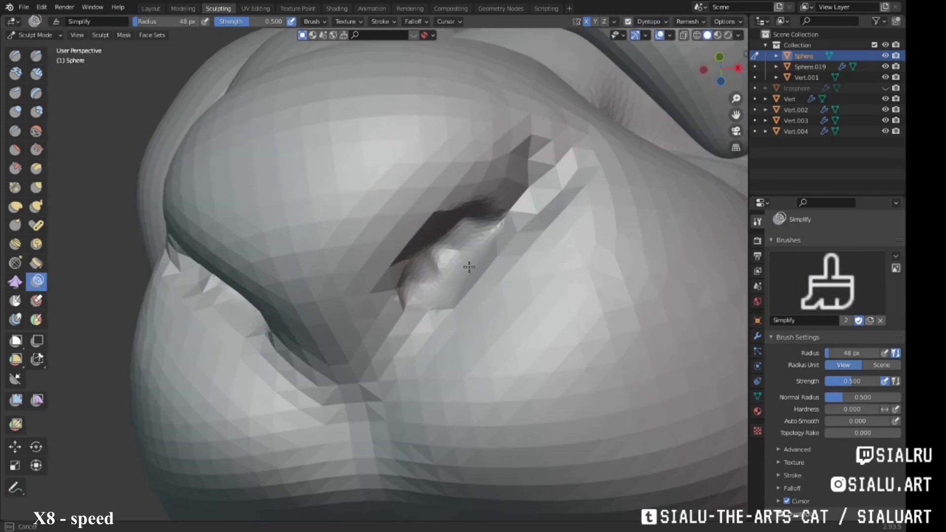
scroll(445, 286, "down", 5)
left_click(36, 55)
left_click(628, 21)
scroll(472, 197, "up", 5)
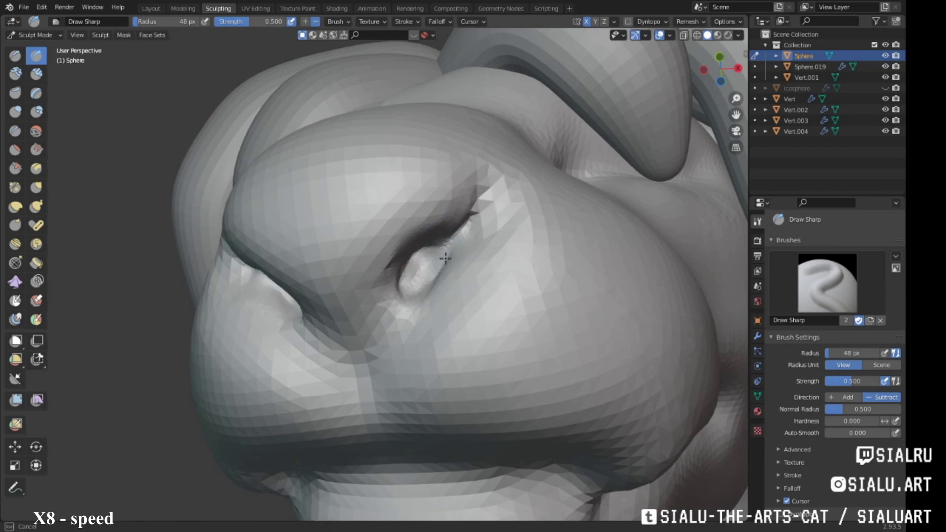
scroll(445, 257, "down", 5)
Step: Pull the nose shape into place with the Grab brush
key("g")
middle_click_drag(194, 434, 498, 205)
scroll(443, 350, "up", 5)
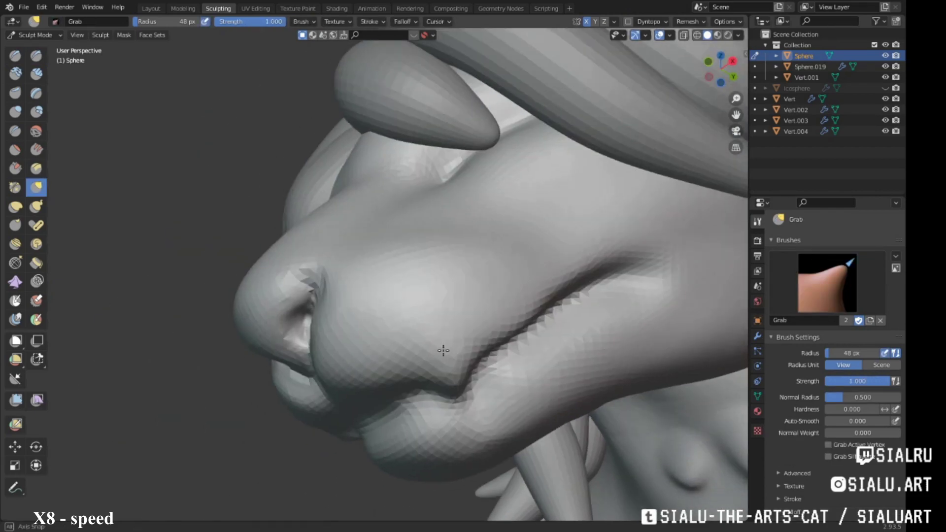
mouse_move(443, 350)
middle_mouse_down()
mouse_move(271, 448)
mouse_move(383, 359)
mouse_move(276, 170)
middle_mouse_up()
scroll(387, 359, "down", 5)
Step: Carve a sharper, deeper lip line using Draw Sharp with Dyntopo re-enabled
left_click(36, 55)
scroll(404, 387, "up", 5)
scroll(275, 169, "up", 3)
key("ctrl+d")
scroll(347, 247, "up", 2)
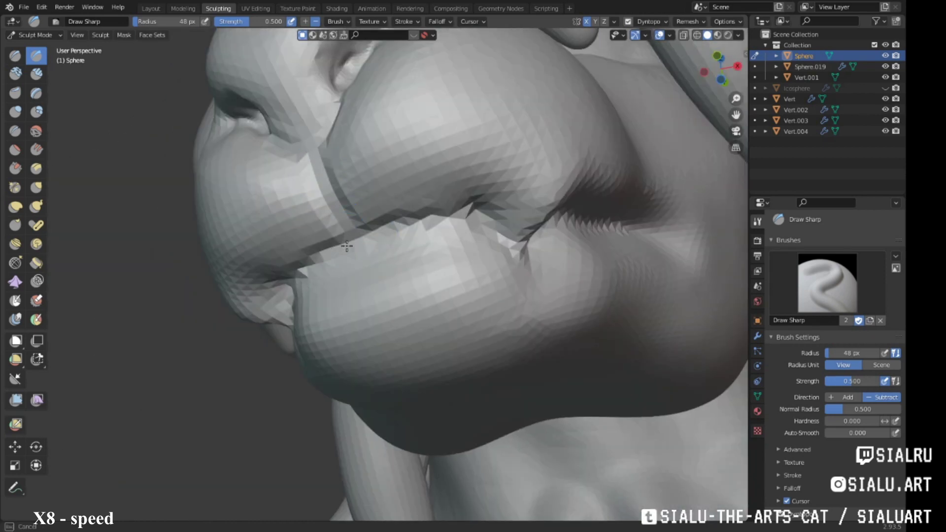
mouse_move(418, 222)
middle_mouse_down()
mouse_move(465, 317)
mouse_move(320, 249)
mouse_move(528, 270)
mouse_move(384, 427)
middle_mouse_up()
scroll(465, 317, "up", 3)
scroll(363, 235, "down", 5)
scroll(384, 428, "down", 3)
scroll(440, 321, "down", 3)
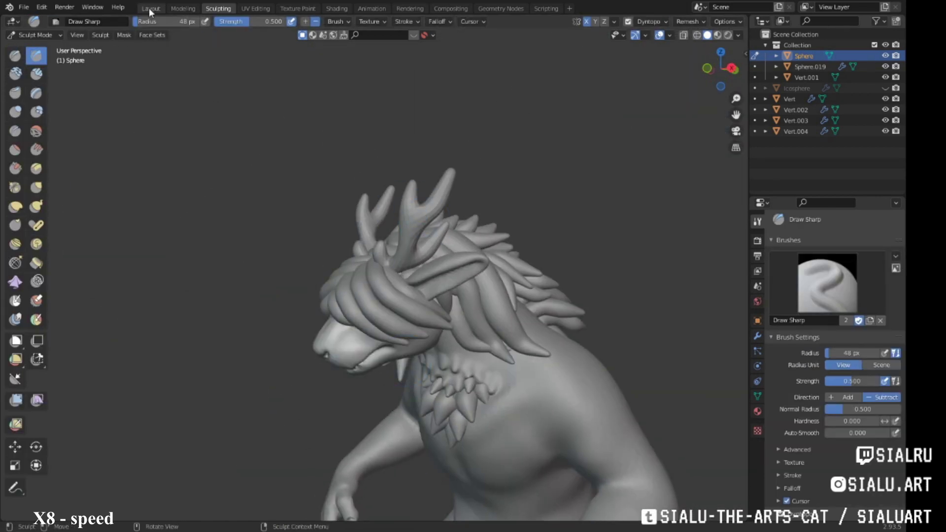
left_click(151, 9)
left_click(409, 148)
Step: Set the antler material's metallic value to 0.342 and open the body's base colour
left_click(218, 8)
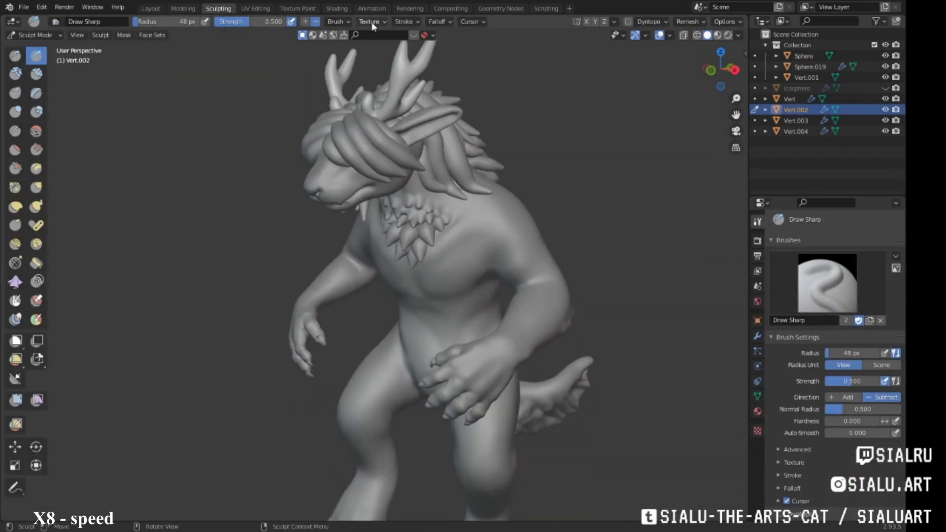
left_click(337, 8)
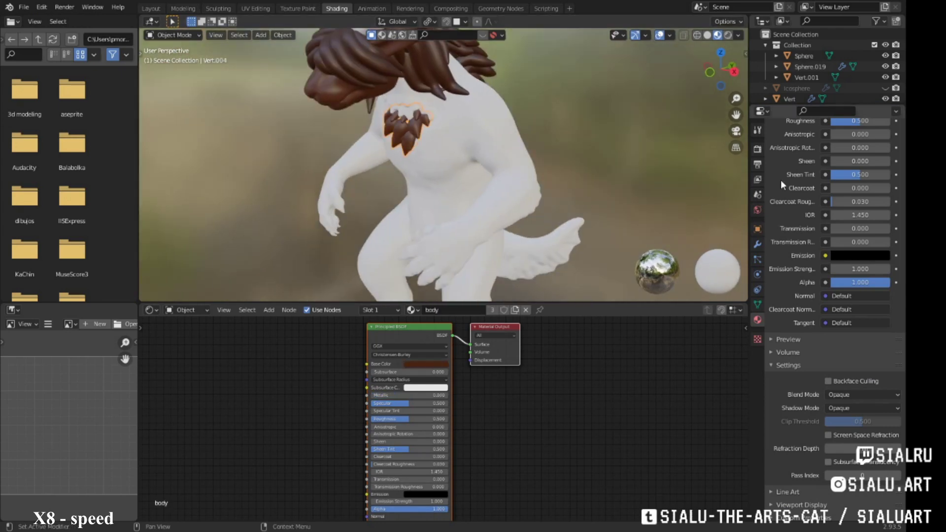
left_click(807, 78)
left_click(854, 291)
left_click(391, 84)
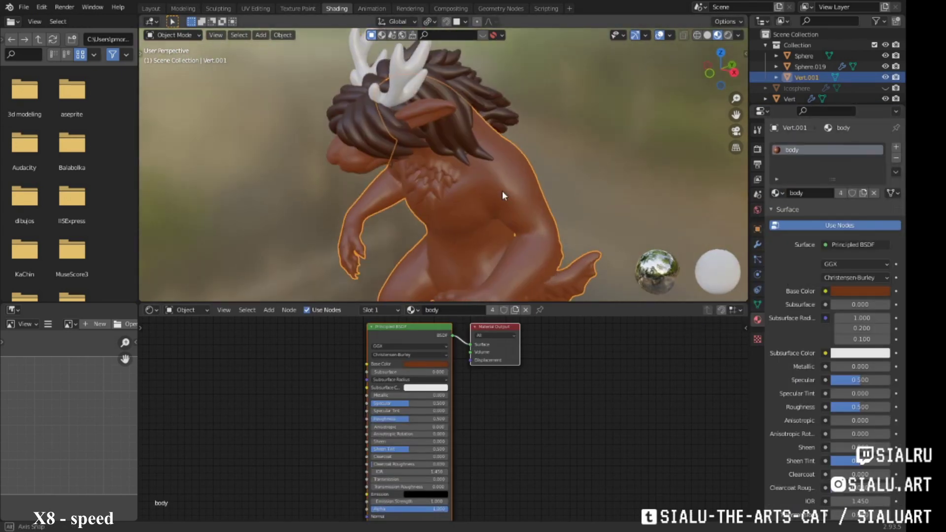
left_click_drag(838, 367, 857, 378)
left_click(567, 241)
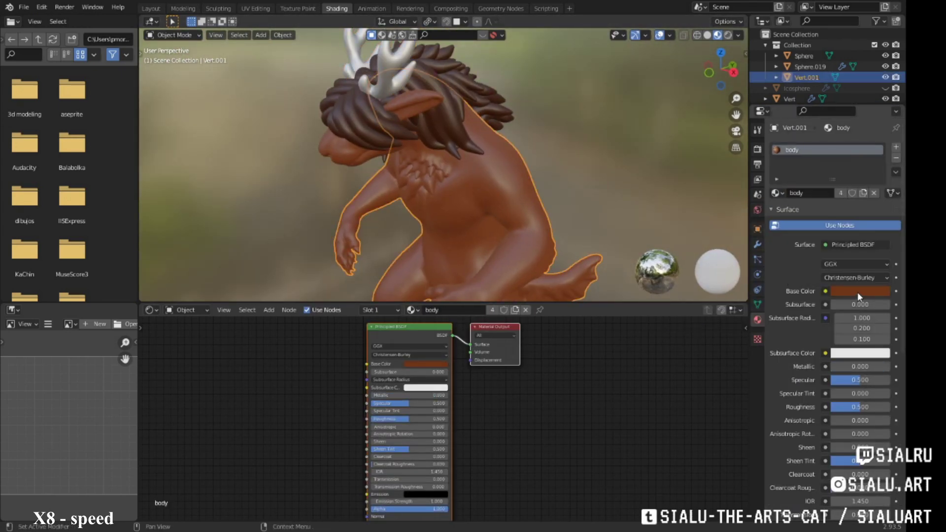
left_click(858, 292)
Step: Touch up the ear in Sculpt Mode with the Draw Sharp and Grab brushes
left_click(416, 160)
left_click(218, 9)
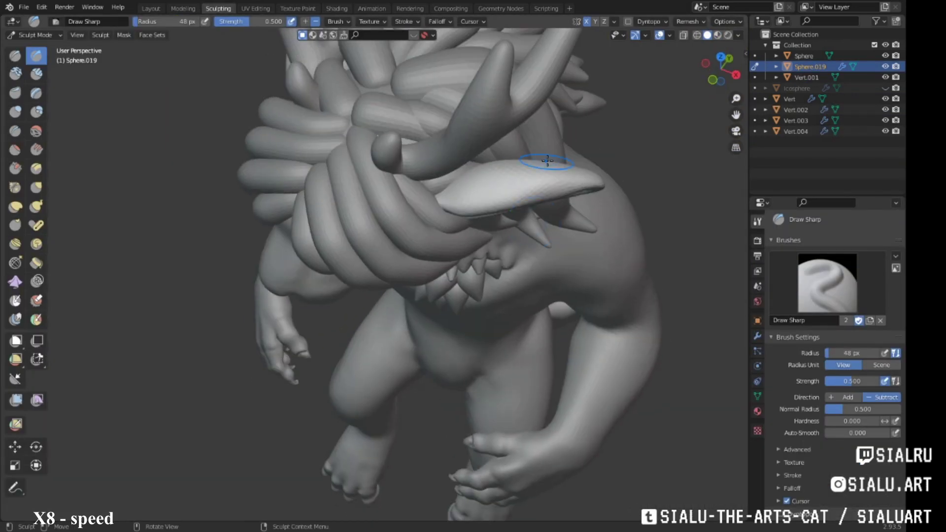
scroll(438, 169, "down", 5)
scroll(438, 169, "up", 5)
scroll(528, 306, "up", 3)
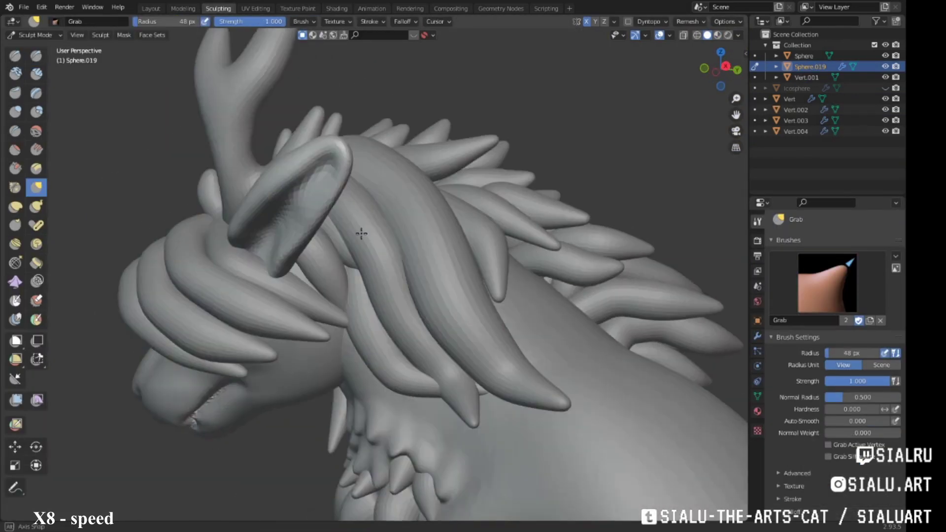
middle_click_drag(363, 232, 246, 222)
left_click(36, 55)
middle_click_drag(203, 192, 494, 272)
key("g")
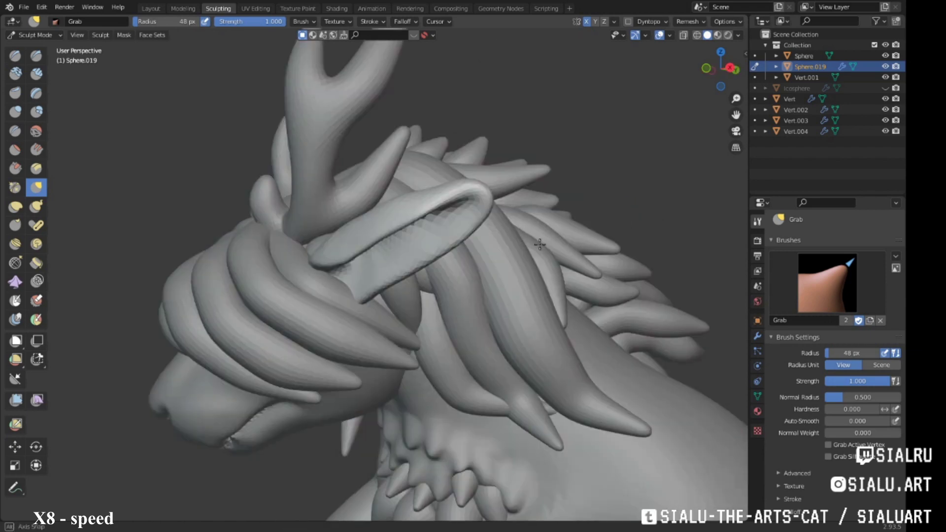
middle_click_drag(606, 232, 249, 260)
scroll(249, 259, "down", 4)
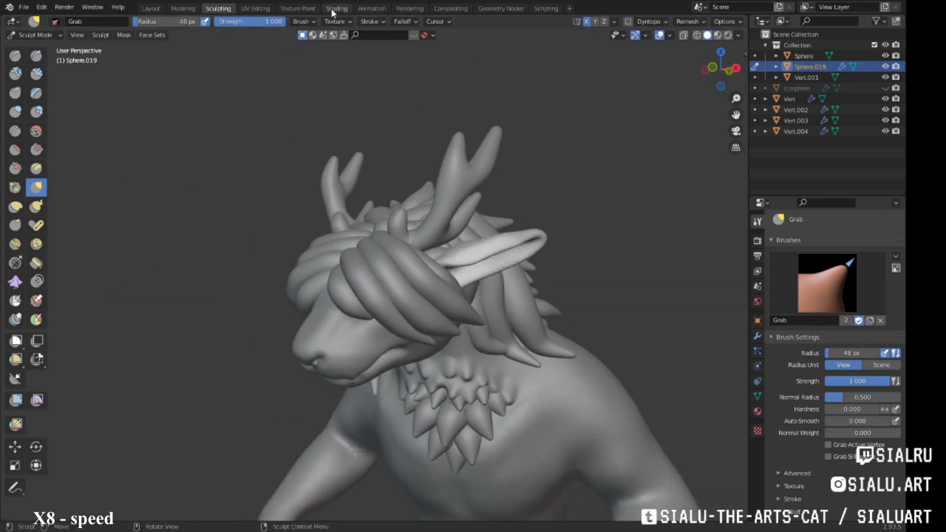
Step: Return to the Shading workspace to view the crystal-encased figure and scene object list
left_click(337, 8)
middle_click_drag(514, 269, 483, 256)
left_click_drag(828, 105, 828, 144)
Step: Reveal the crystal Icosphere, then select the creature's body and zoom in on its head
left_click(886, 89)
left_click(797, 88)
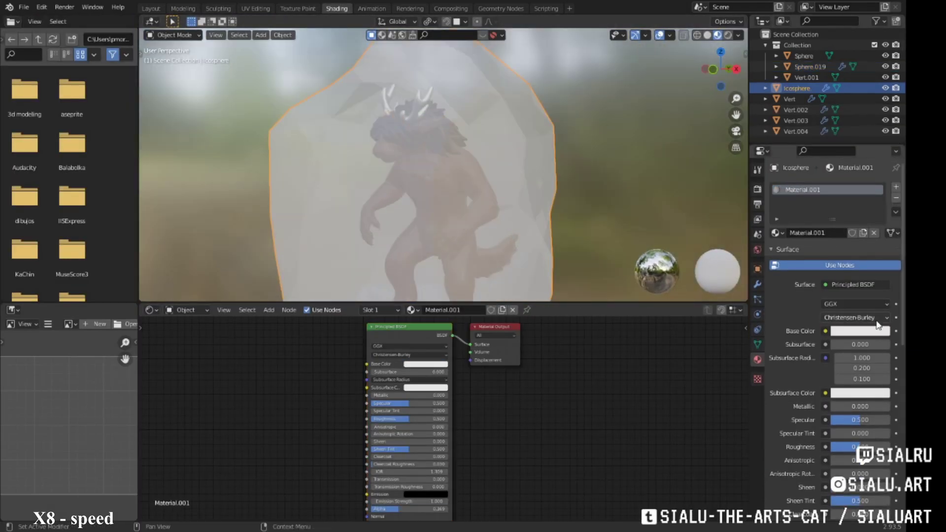
left_click(860, 331)
left_click(454, 228)
middle_click_drag(453, 228, 433, 169)
scroll(416, 148, "up", 5)
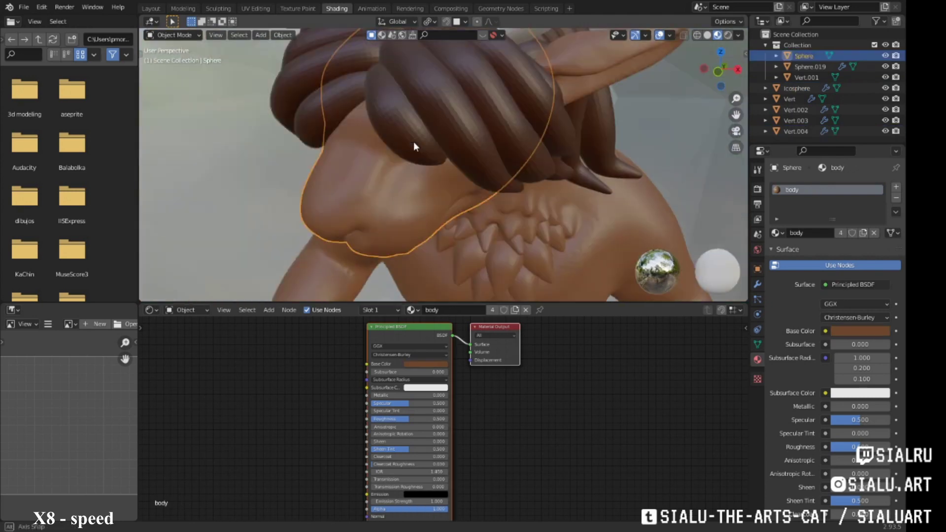
scroll(475, 137, "up", 2)
Step: Enter face-select Edit Mode on the body and circle-select the nose faces
key("Tab")
mouse_move(474, 138)
middle_mouse_down()
mouse_move(443, 158)
mouse_move(443, 207)
middle_mouse_up()
key("3")
scroll(449, 127, "up", 2)
key("c")
left_click_drag(367, 91, 449, 126)
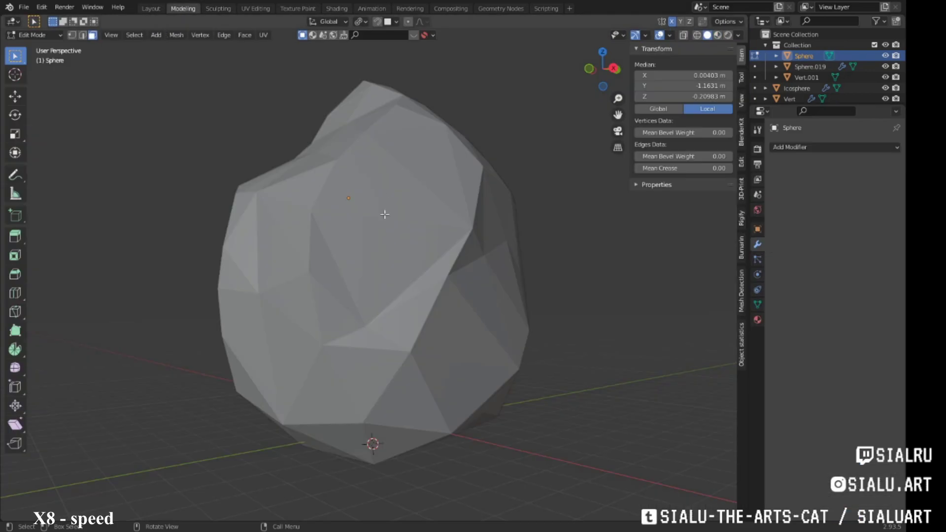
middle_click_drag(384, 212, 414, 211)
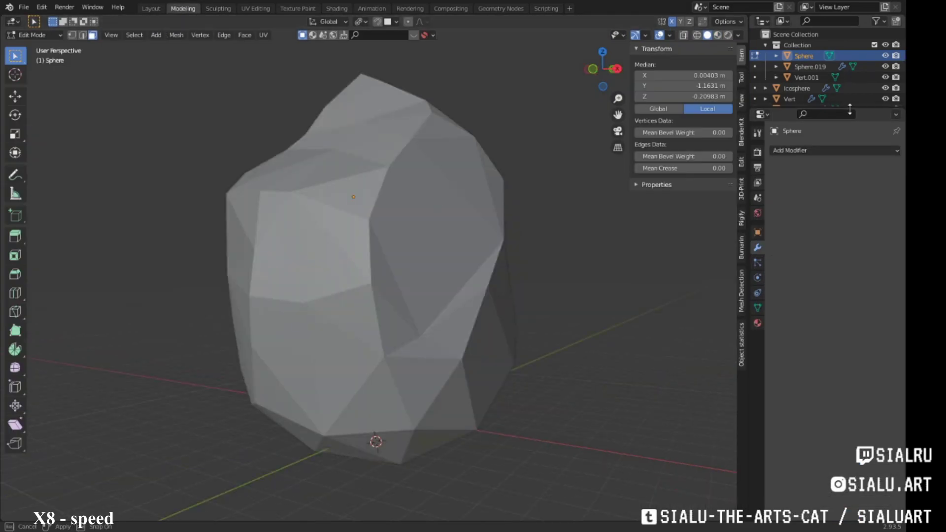
Step: Hide the crystal and extend the nose face selection
left_click(885, 88)
scroll(485, 171, "up", 3)
key("c")
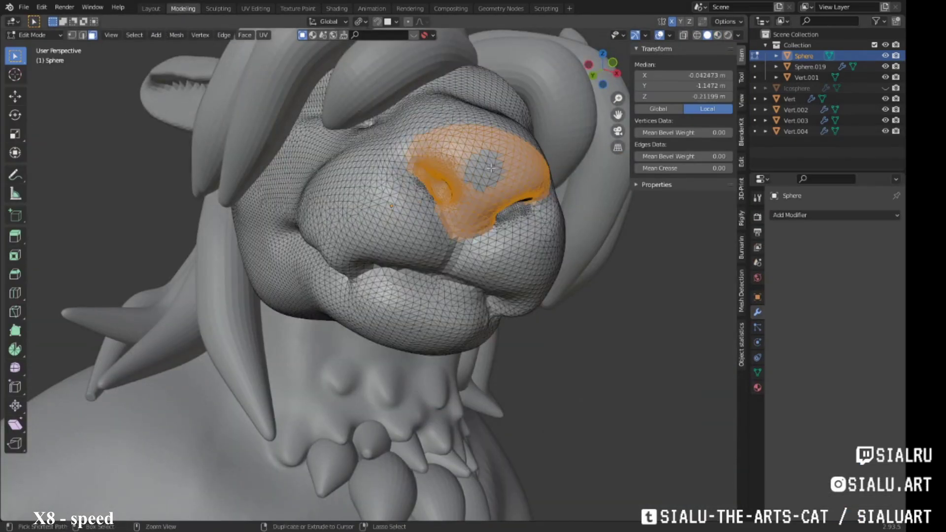
mouse_move(490, 168)
middle_mouse_down()
mouse_move(443, 177)
mouse_move(464, 246)
mouse_move(463, 337)
mouse_move(345, 271)
mouse_move(320, 295)
middle_mouse_up()
scroll(463, 246, "up", 3)
key("c")
left_click(293, 302)
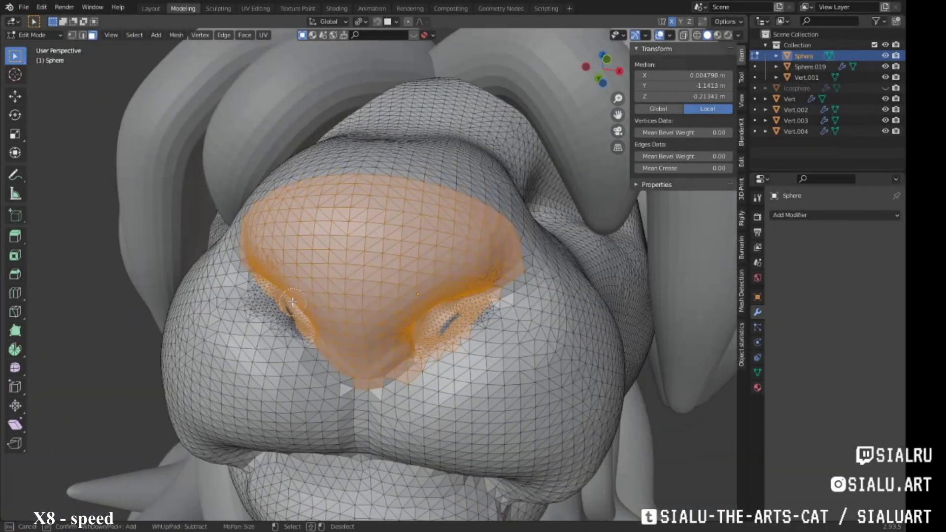
mouse_move(427, 301)
middle_mouse_down()
mouse_move(563, 394)
mouse_move(640, 354)
middle_mouse_up()
scroll(444, 320, "down", 3)
Step: Add a new material slot and material for the selected nose faces
left_click(757, 387)
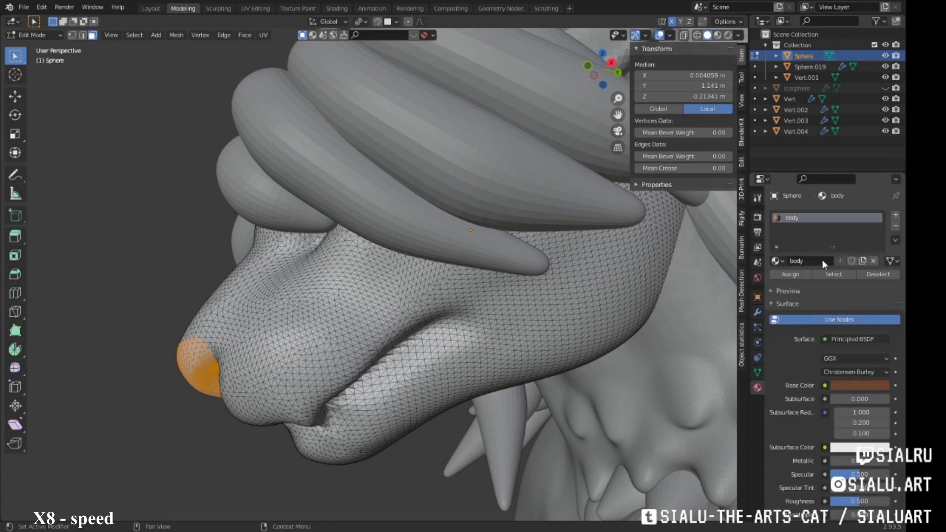
left_click(895, 215)
left_click(776, 282)
left_click(690, 322)
mouse_move(493, 296)
middle_mouse_down()
mouse_move(482, 313)
mouse_move(522, 305)
mouse_move(542, 315)
middle_mouse_up()
Step: Clear the selection and circle-select the cheek faces running toward the nose
key("alt+a")
key("c")
left_click_drag(360, 357, 446, 306)
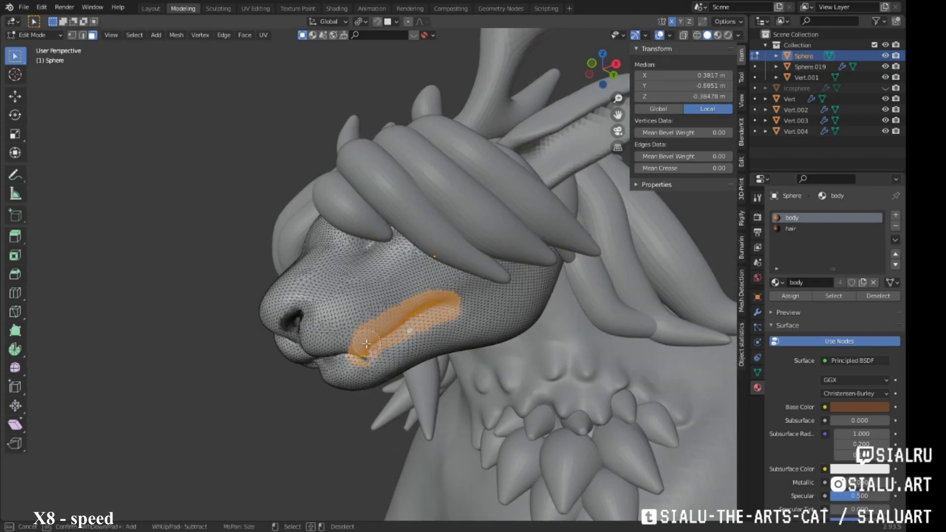
middle_click_drag(367, 343, 389, 326)
left_click_drag(375, 296, 404, 286)
middle_click_drag(404, 286, 395, 316)
left_click_drag(345, 276, 398, 320)
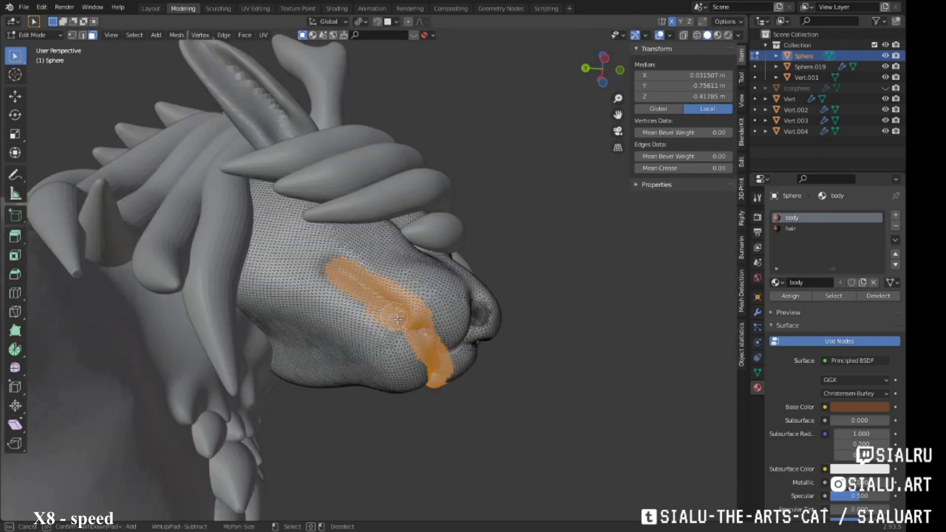
mouse_move(397, 319)
middle_mouse_down()
mouse_move(334, 313)
mouse_move(390, 281)
mouse_move(412, 240)
middle_mouse_up()
mouse_move(307, 237)
middle_mouse_down()
mouse_move(376, 311)
mouse_move(453, 289)
middle_mouse_up()
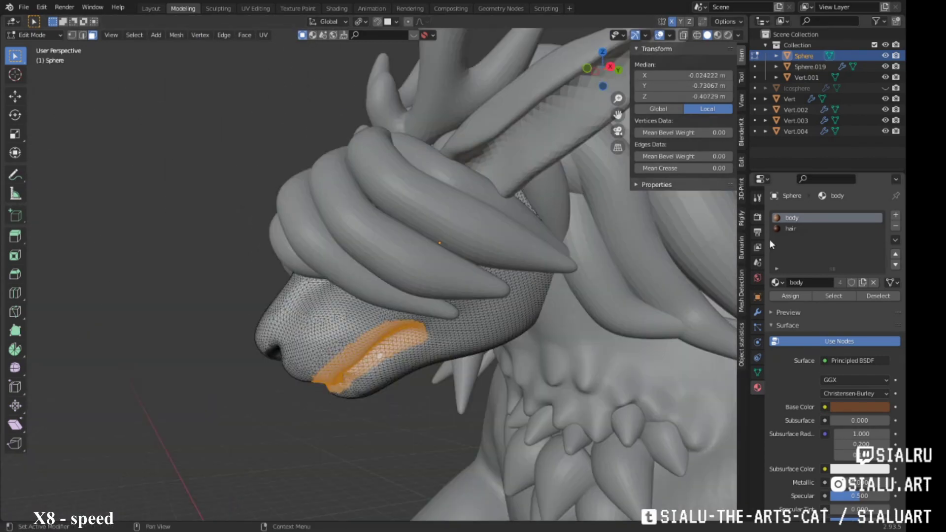
Step: Add another material slot using the existing body material for the cheek faces
left_click(896, 215)
left_click(821, 283)
left_click(779, 283)
left_click(700, 315)
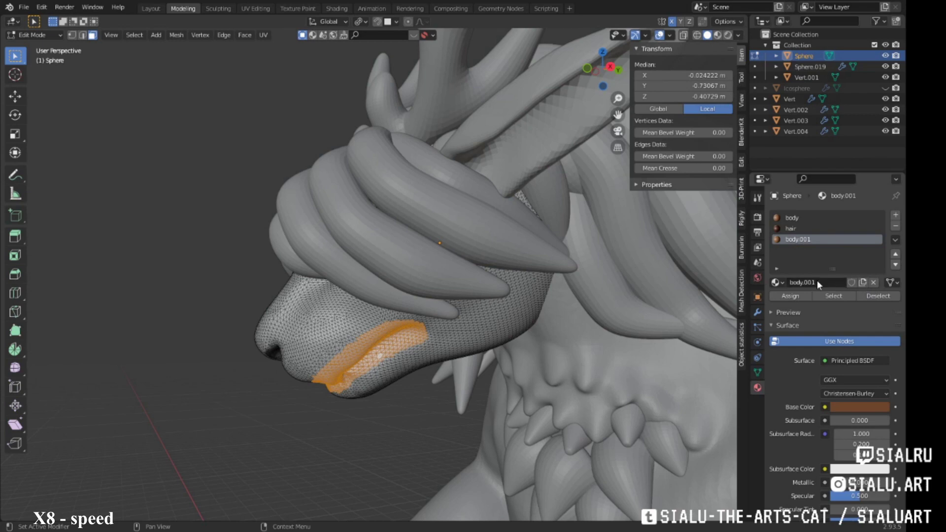
left_click(860, 407)
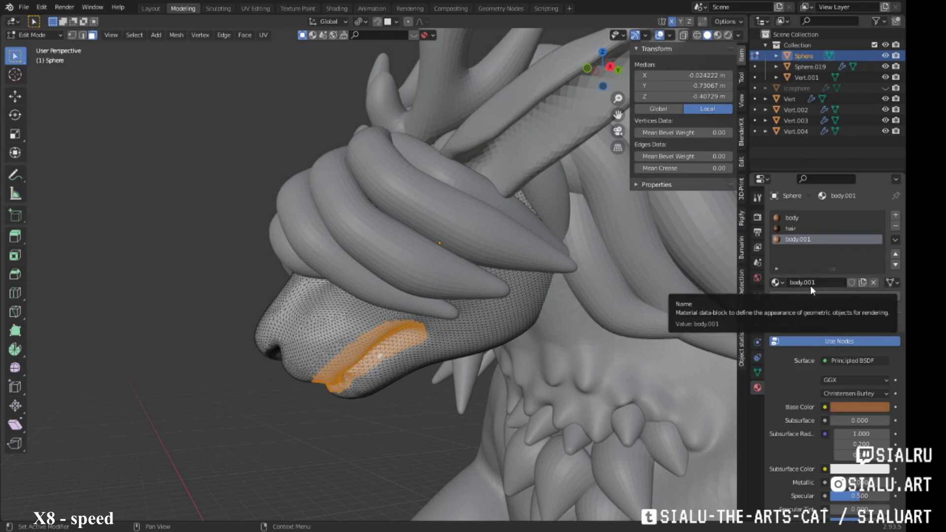
Step: Select the ear's inner faces, leave Edit Mode, and return to the shading workspace
middle_click_drag(444, 247, 437, 268)
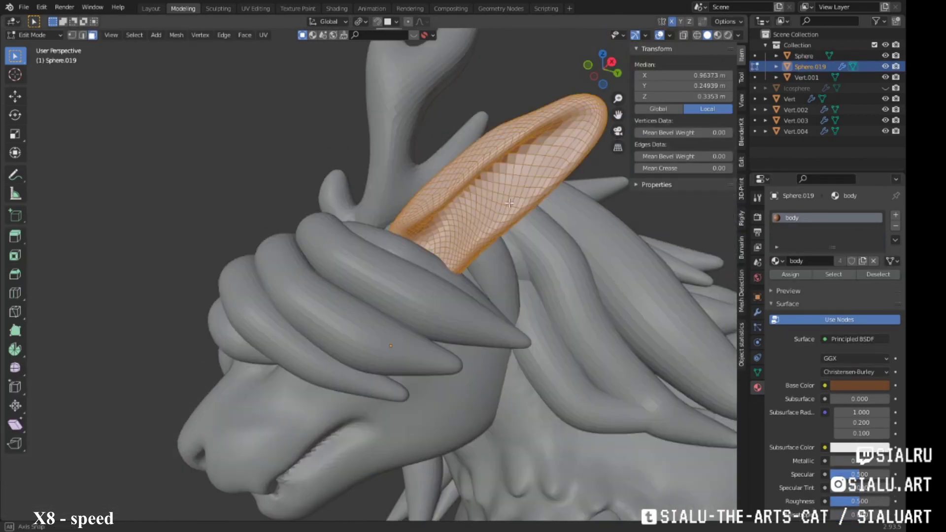
key("c")
middle_click_drag(414, 305, 536, 433)
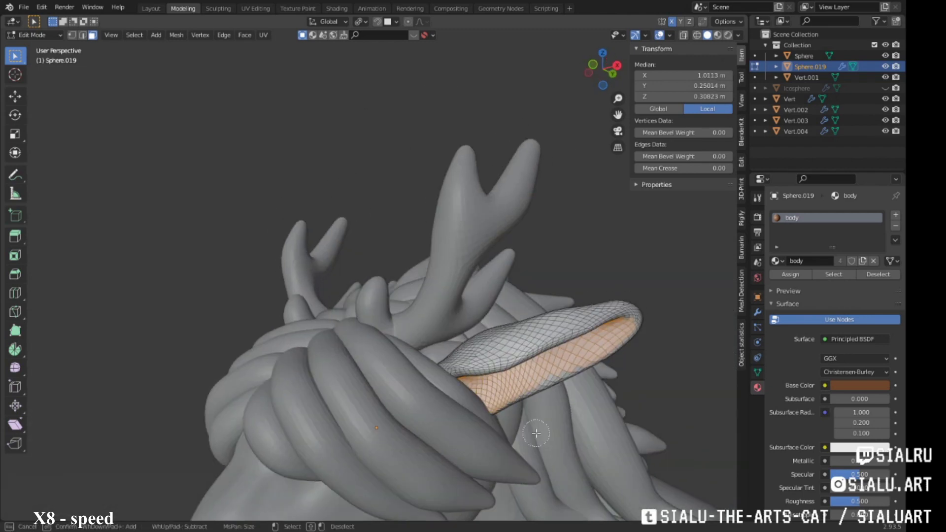
mouse_move(626, 353)
middle_mouse_down()
mouse_move(582, 357)
mouse_move(641, 335)
middle_mouse_up()
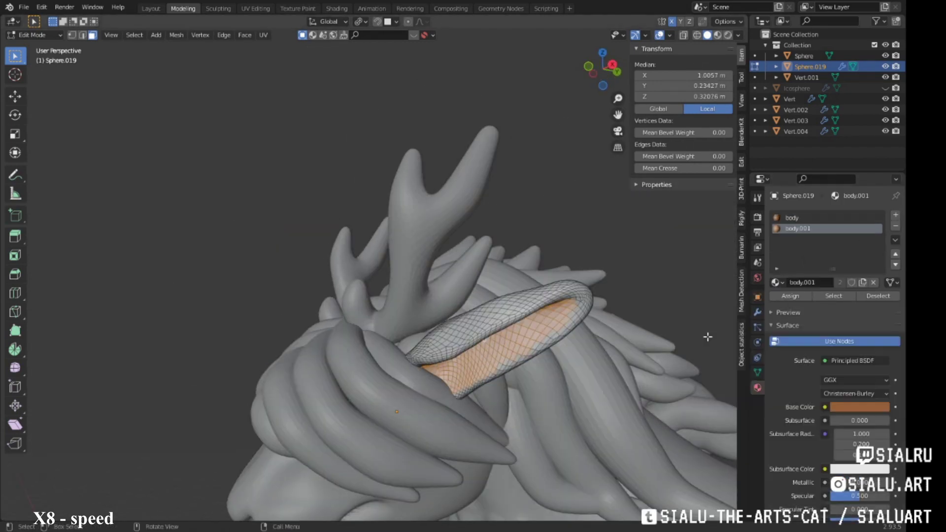
key("Tab")
left_click(337, 9)
scroll(471, 178, "down", 8)
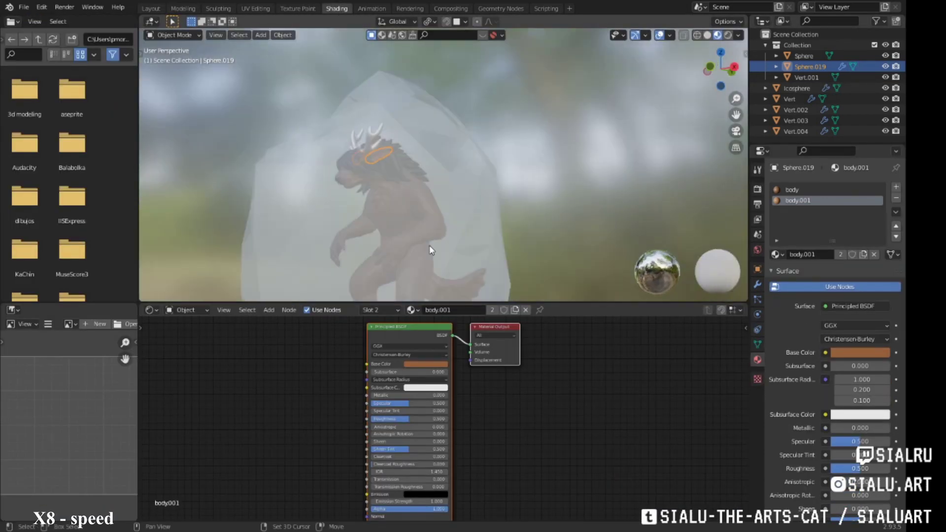
Step: Make the antler material white with Metallic 0.892 and Roughness 0.329
left_click(406, 91)
left_click(854, 330)
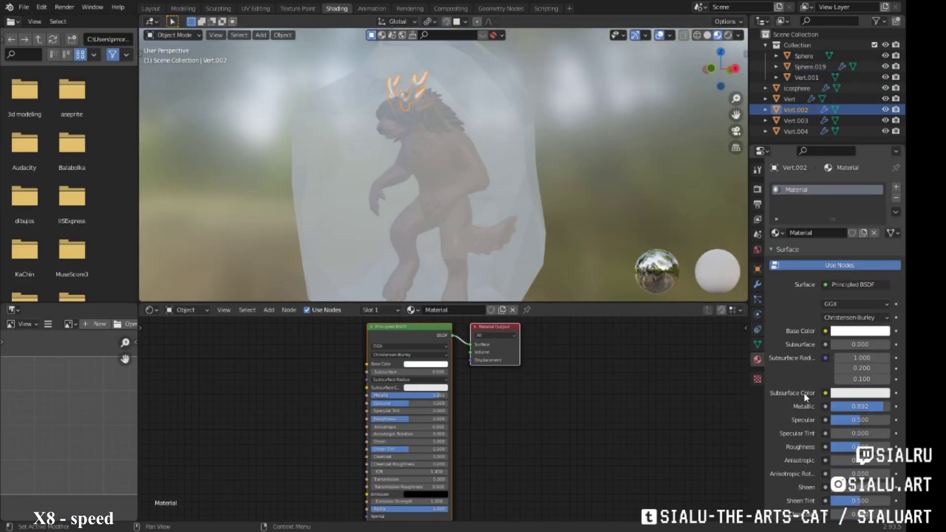
key("BackSpace")
left_click_drag(857, 447, 832, 445)
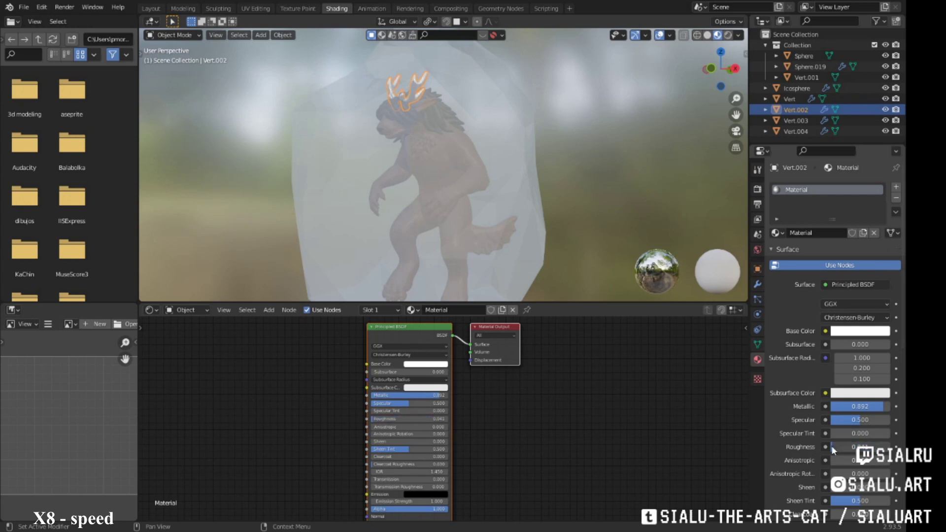
scroll(792, 320, "down", 6)
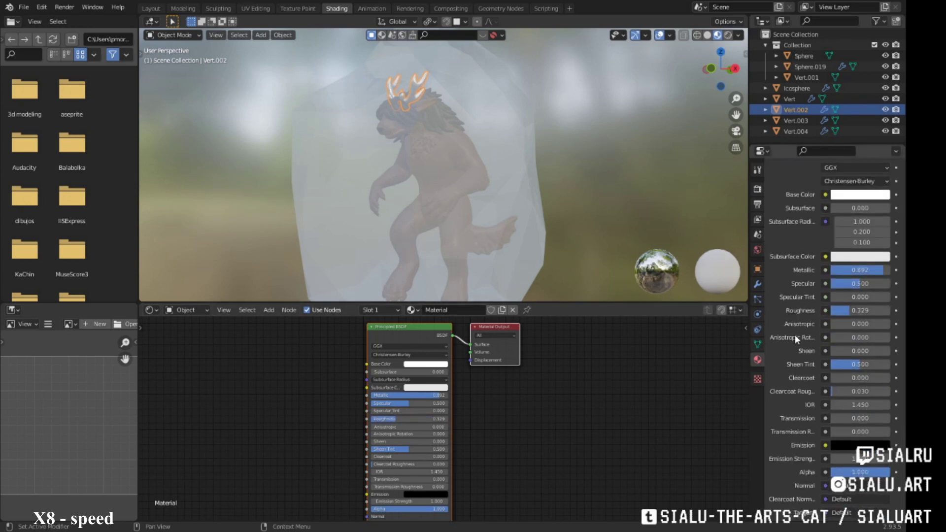
scroll(795, 335, "down", 2)
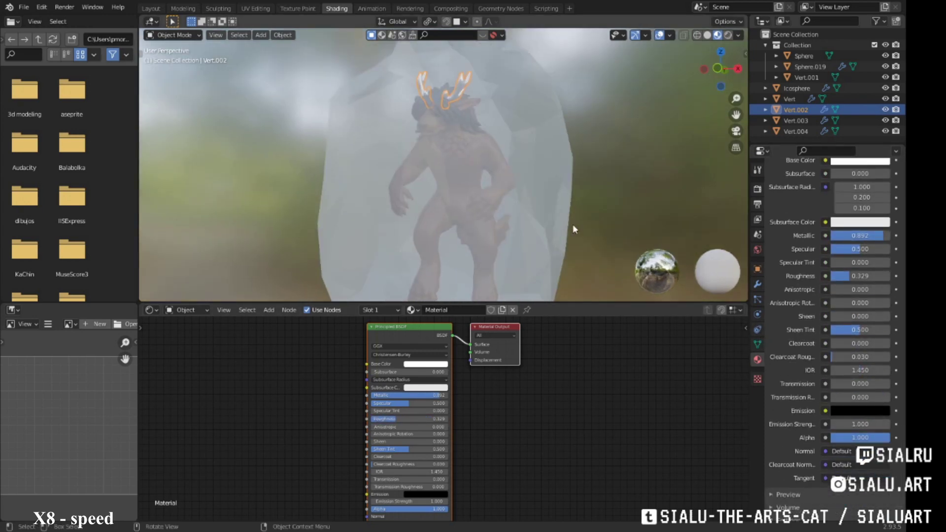
middle_click_drag(573, 224, 431, 191)
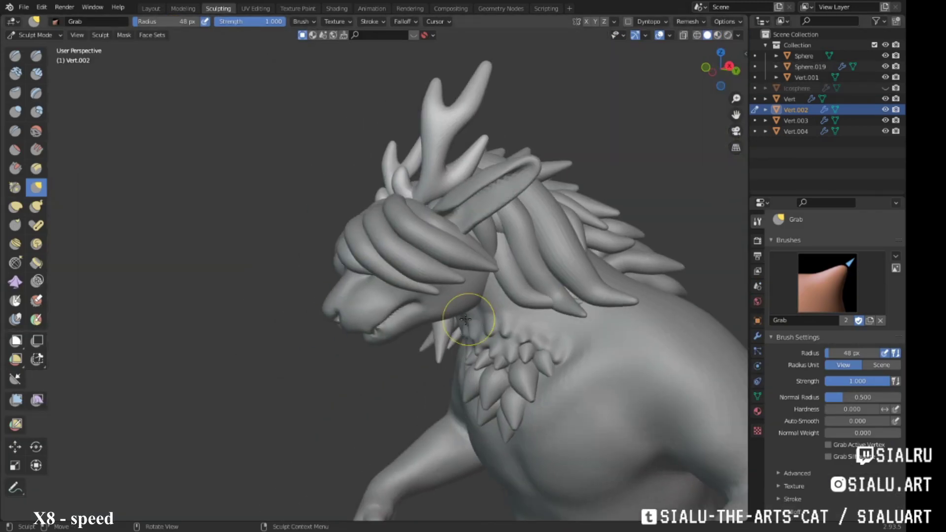
Step: Widen the Grab brush to 151 px, reshape the head Sphere's snout, and return to Shading
middle_click_drag(466, 320, 434, 321)
right_click(316, 355)
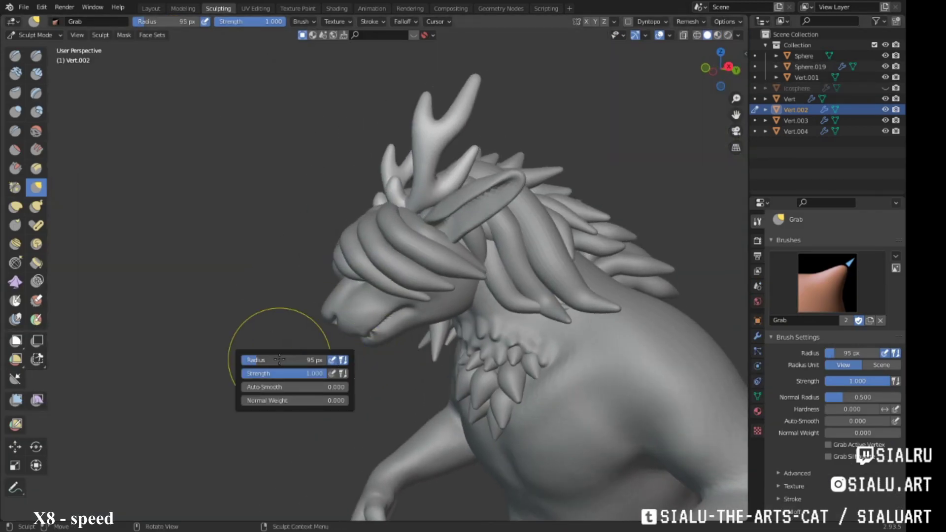
left_click_drag(305, 359, 354, 360)
key("alt+q")
middle_click_drag(348, 328, 254, 369)
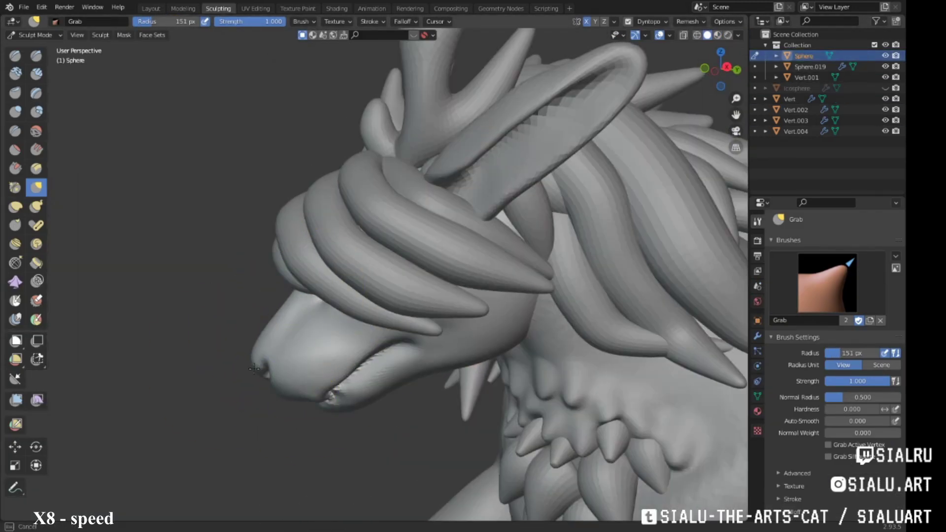
scroll(332, 405, "down", 5)
middle_click_drag(332, 405, 370, 338)
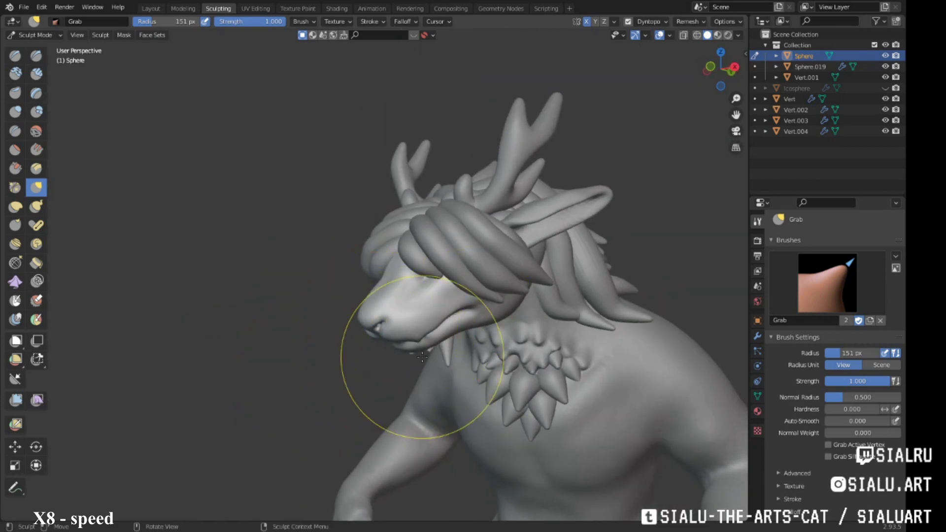
middle_click_drag(423, 357, 279, 5, "ctrl")
left_click(337, 9)
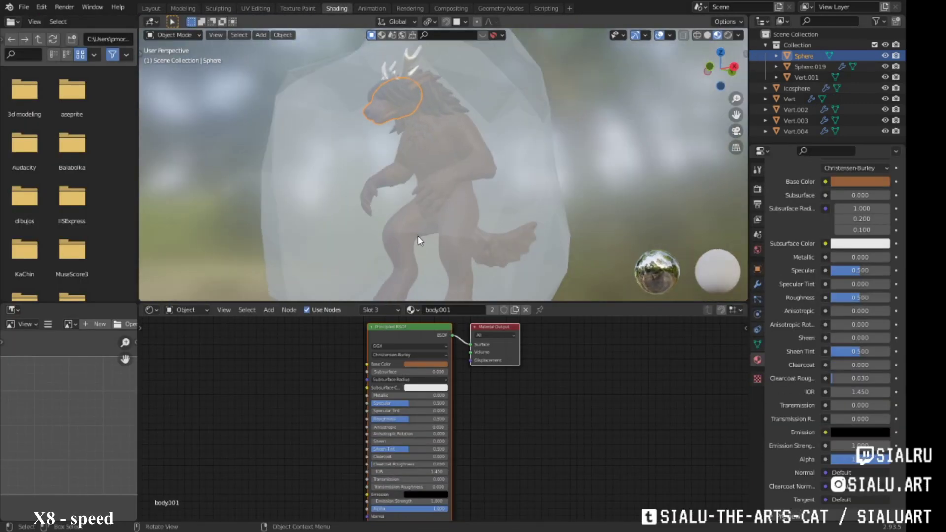
left_click(860, 161)
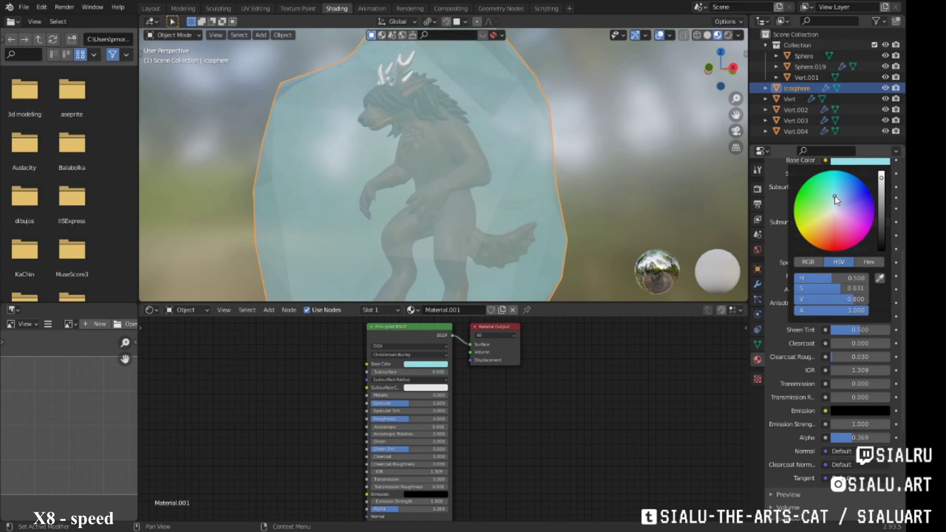
scroll(897, 251, "up", 3)
left_click(860, 210)
left_click_drag(841, 82, 846, 87)
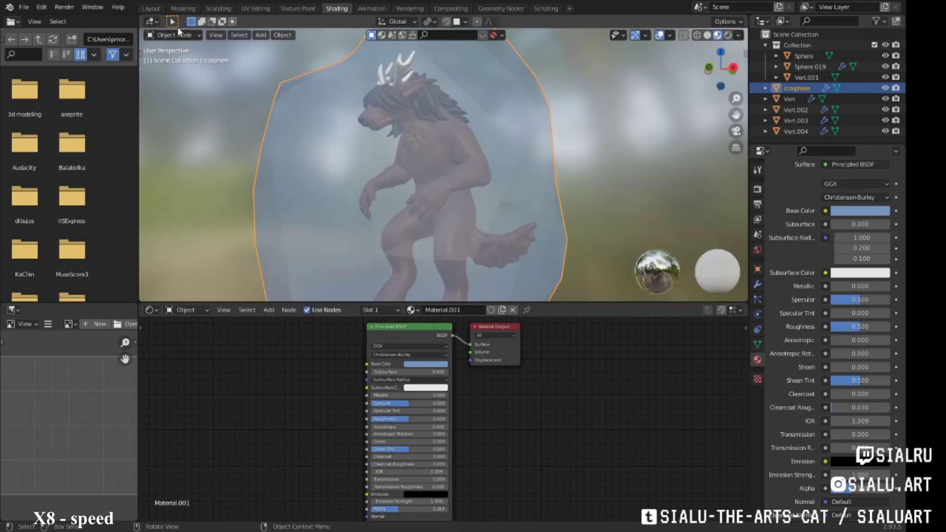
left_click(183, 8)
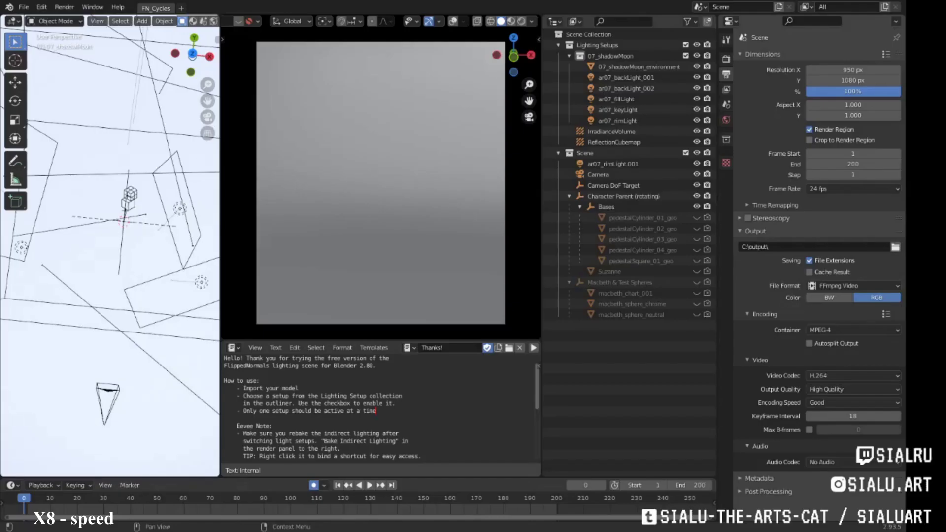
Step: Import the glTF creature model, then shrink and rotate it
left_click(23, 7)
mouse_move(41, 152)
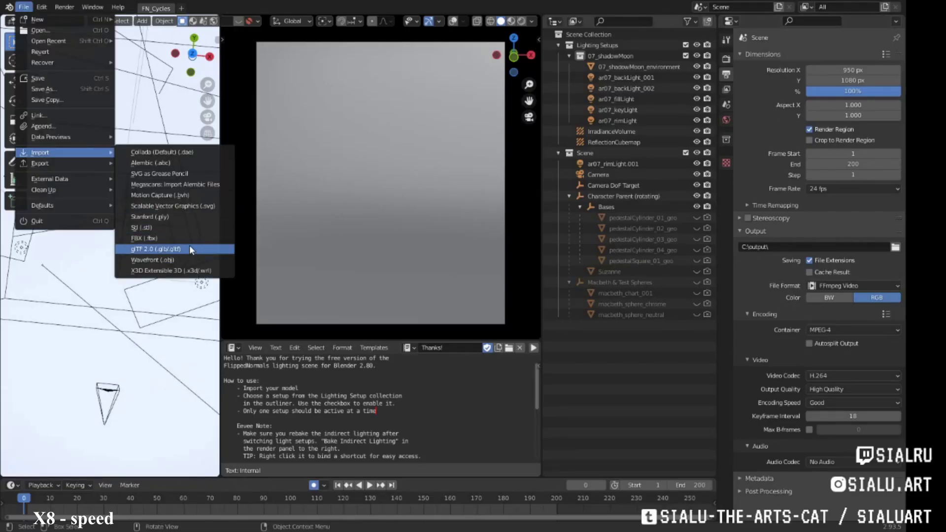
left_click(192, 251)
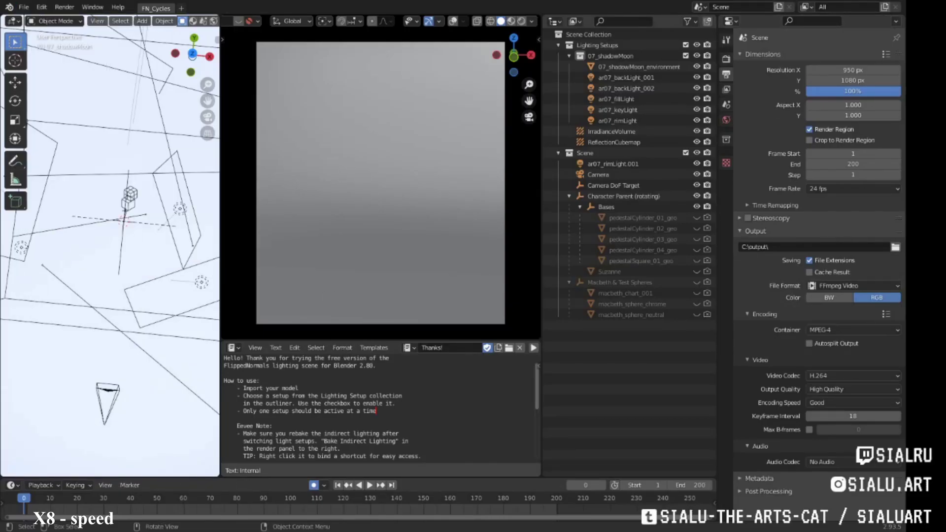
key("s")
key("Return")
key("r")
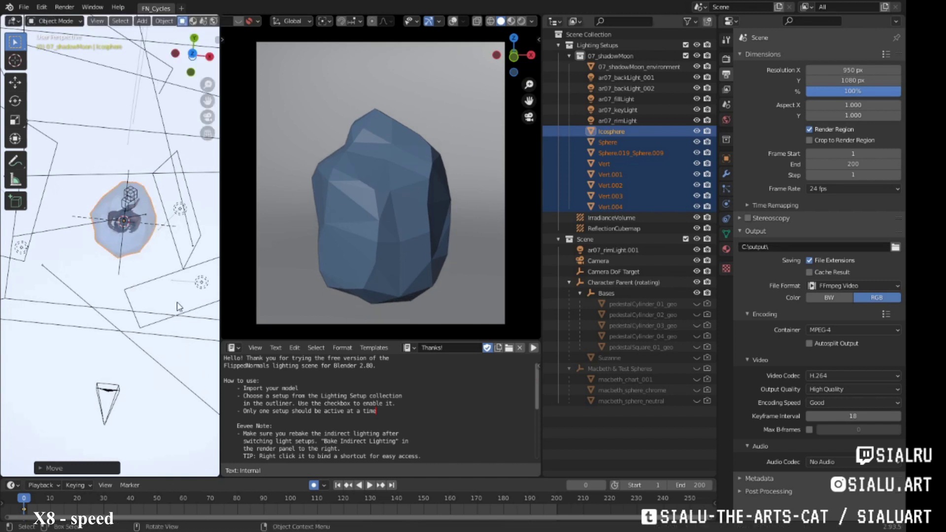
key("Return")
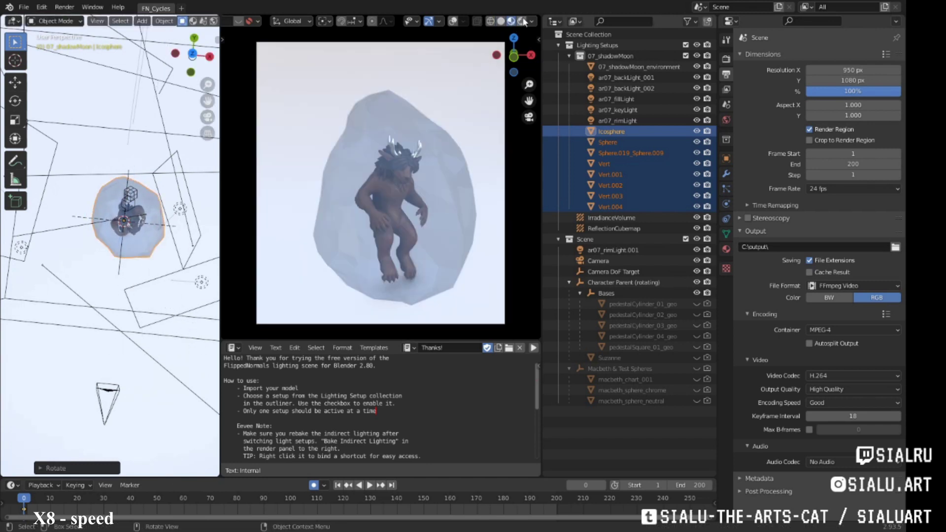
Step: Parent the imported objects under Bases and play the turntable animation to check it
key("KP_7")
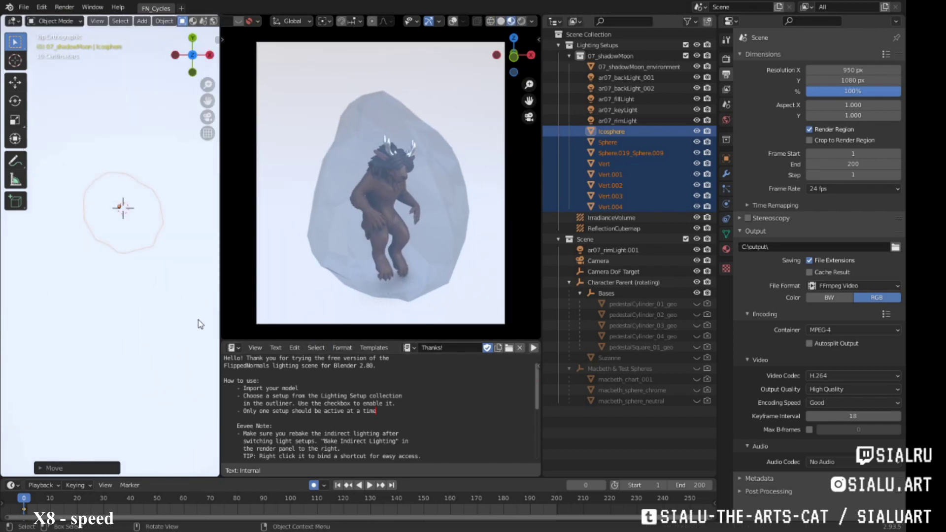
left_click(607, 293, "ctrl")
key("ctrl+p")
key("Return")
key("space")
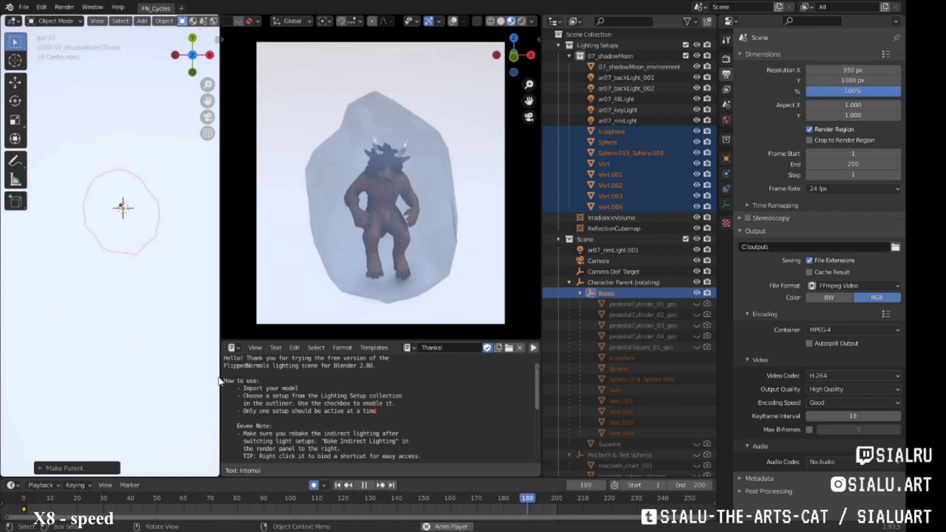
left_click(564, 358)
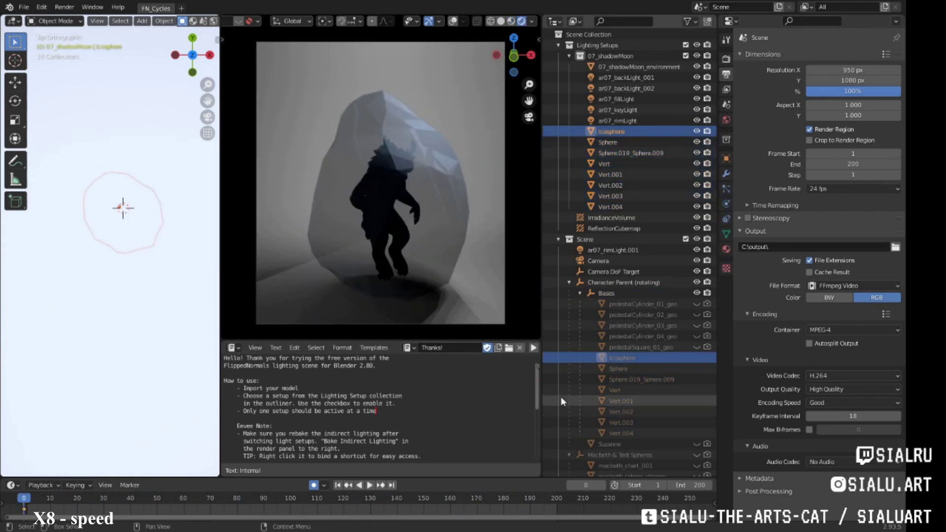
left_click(181, 8)
Step: Frame the Icosphere in the Shading workspace and spread its material nodes apart
left_click(229, 115)
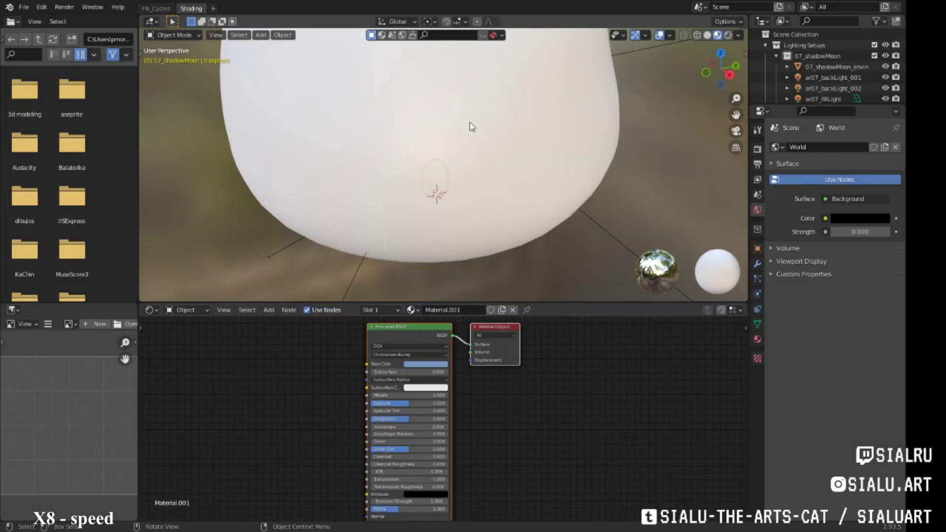
key("KP_Decimal")
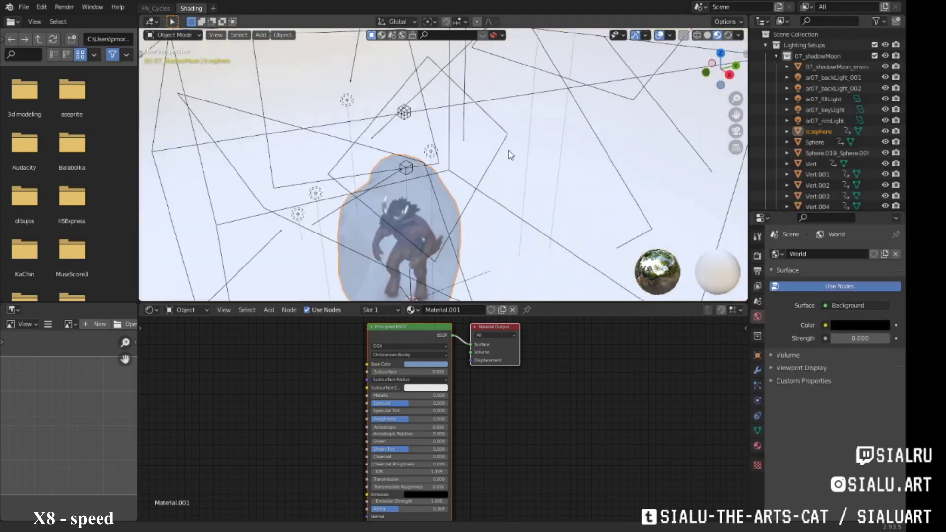
scroll(441, 368, "down", 1)
mouse_move(441, 369)
left_mouse_down()
mouse_move(568, 350)
mouse_move(506, 404)
left_mouse_up()
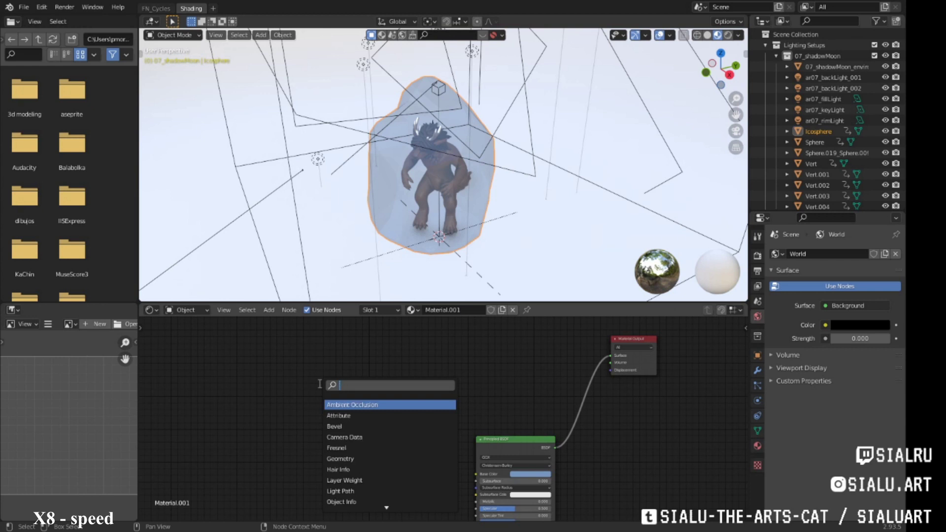
Step: Insert a Mix Shader and link a Glass BSDF with raised roughness into it
type("mix")
key("Return")
left_click(605, 392)
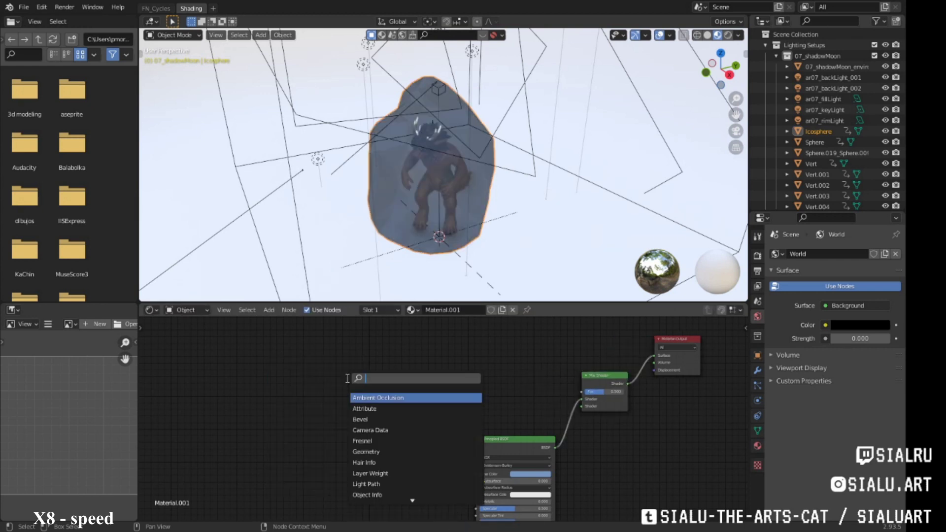
type("glass")
key("Return")
left_click(486, 369)
left_click_drag(511, 352, 581, 399)
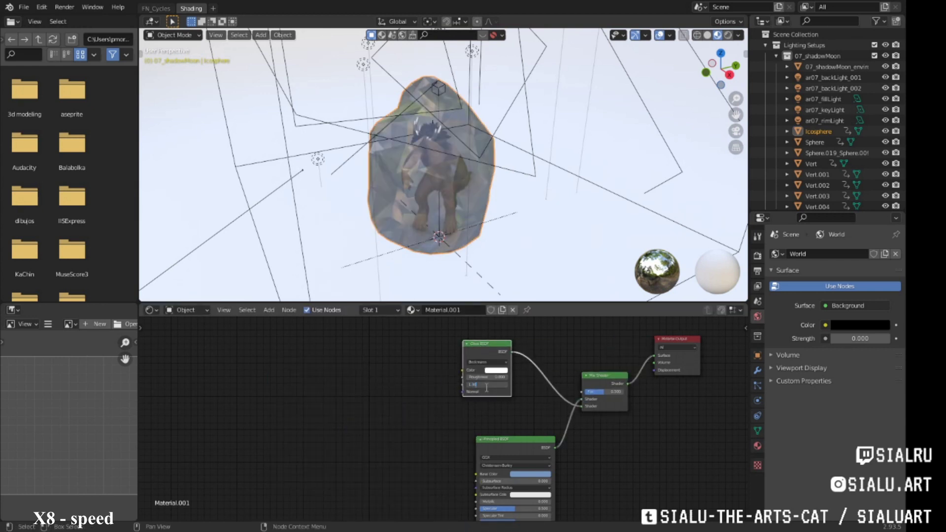
left_click_drag(485, 387, 466, 416)
scroll(507, 409, "up", 2)
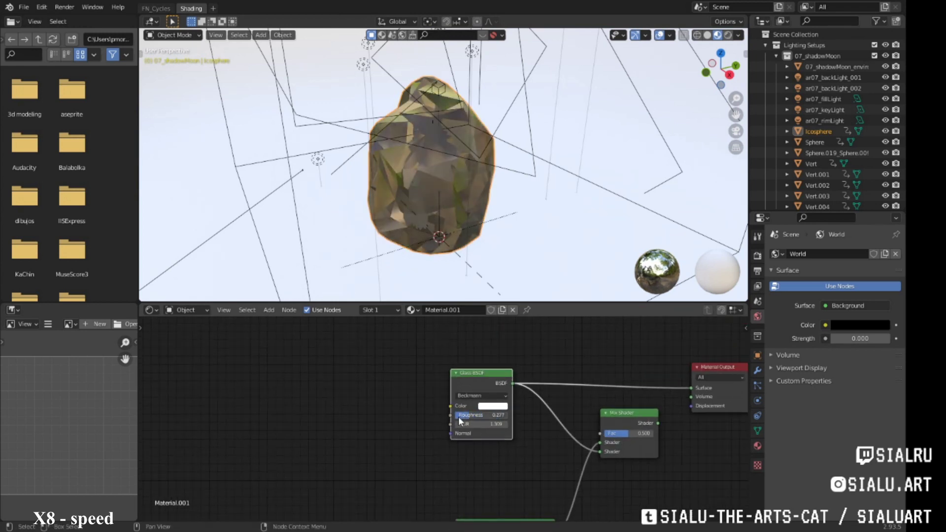
scroll(494, 462, "down", 1)
scroll(519, 409, "down", 2)
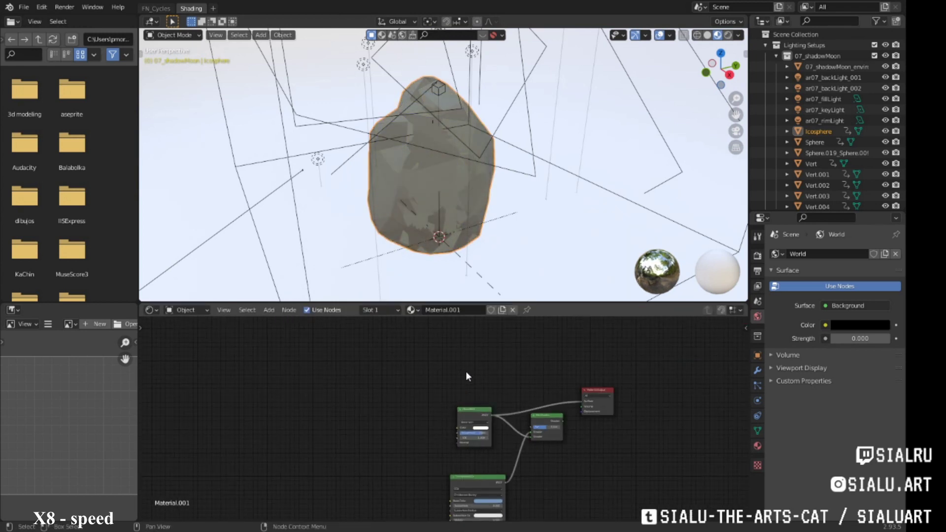
Step: Add a Layer Weight node and two Bump nodes
key("shift+a")
left_click(466, 375)
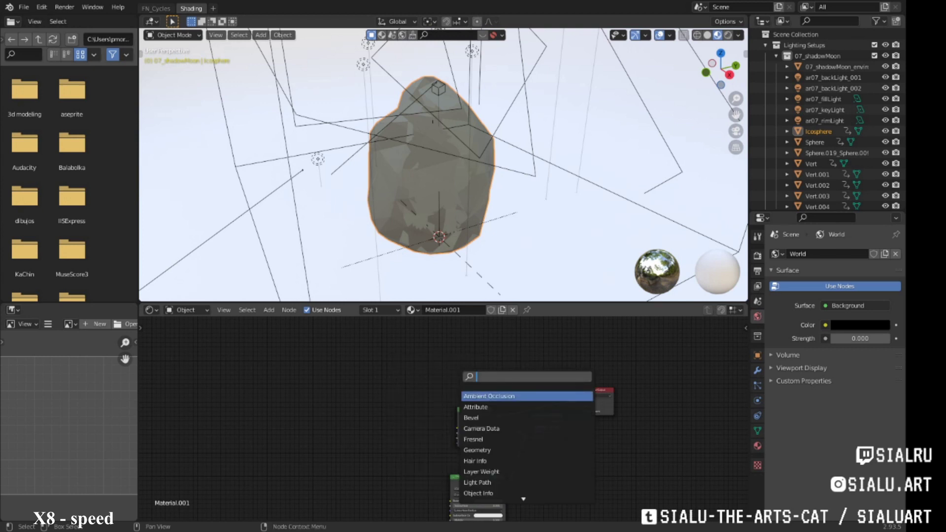
left_click(492, 396)
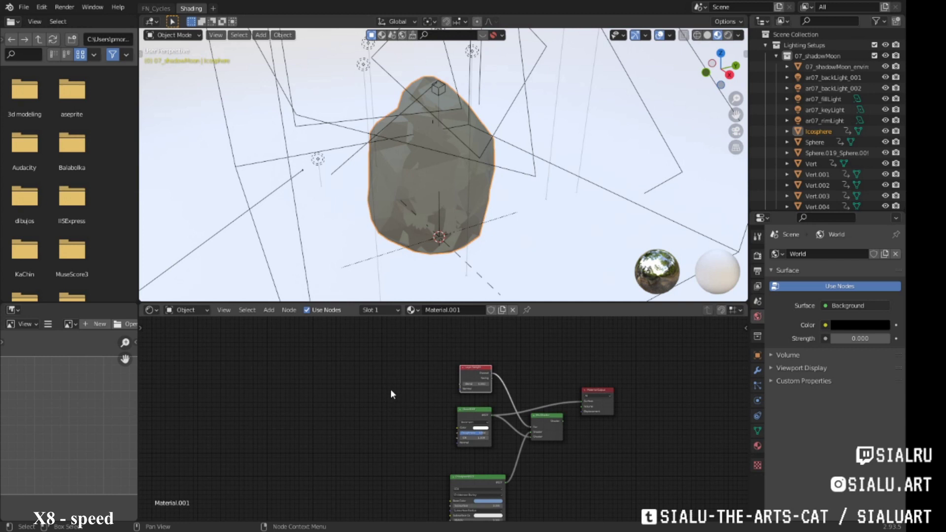
key("shift+a")
left_click(408, 438)
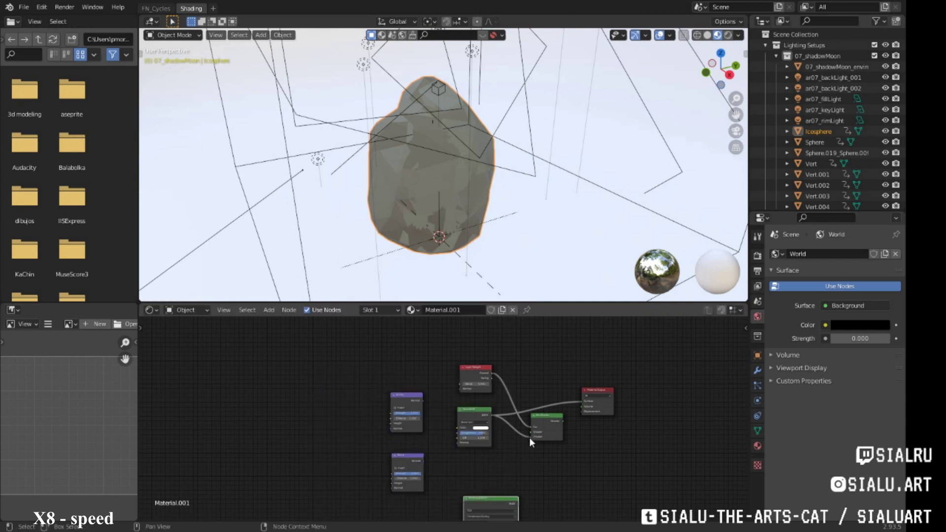
key("shift+a")
left_click(394, 417)
Step: Add a Noise Texture on object coordinates with roughness 0.967, more detail and scale 2.100
left_click(341, 431)
key("shift+a")
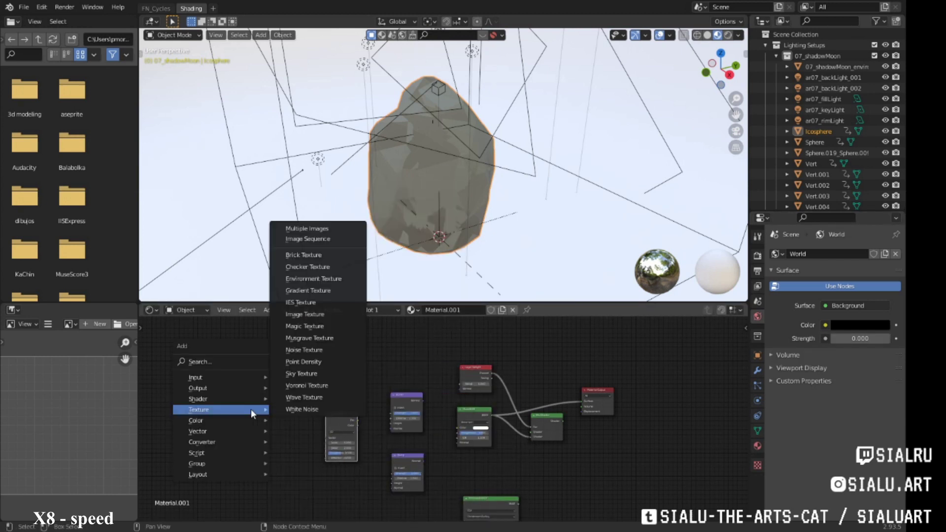
left_click(345, 391)
left_click_drag(345, 391, 261, 429)
scroll(262, 429, "up", 3)
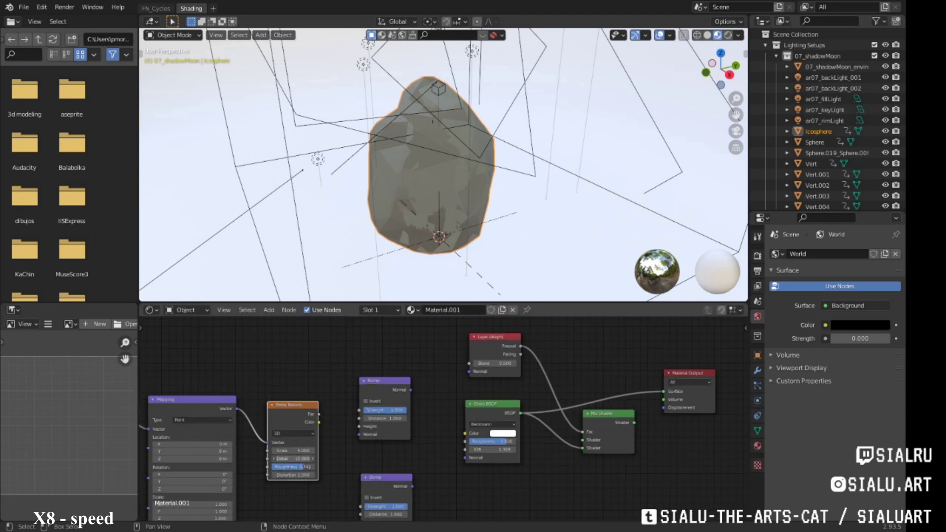
left_click(289, 403, "ctrl+shift")
left_click_drag(295, 467, 306, 467)
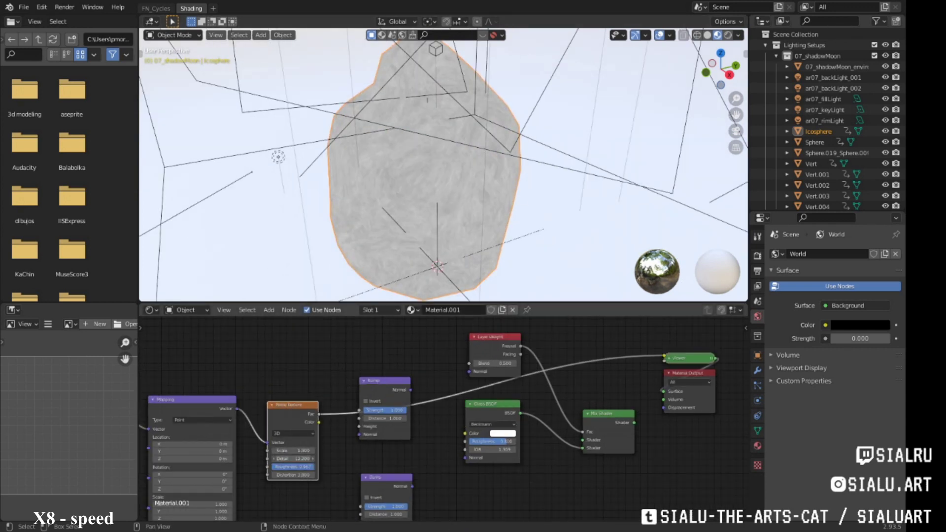
left_click_drag(291, 458, 295, 458)
middle_click_drag(251, 497, 368, 446)
left_click_drag(267, 384, 265, 379)
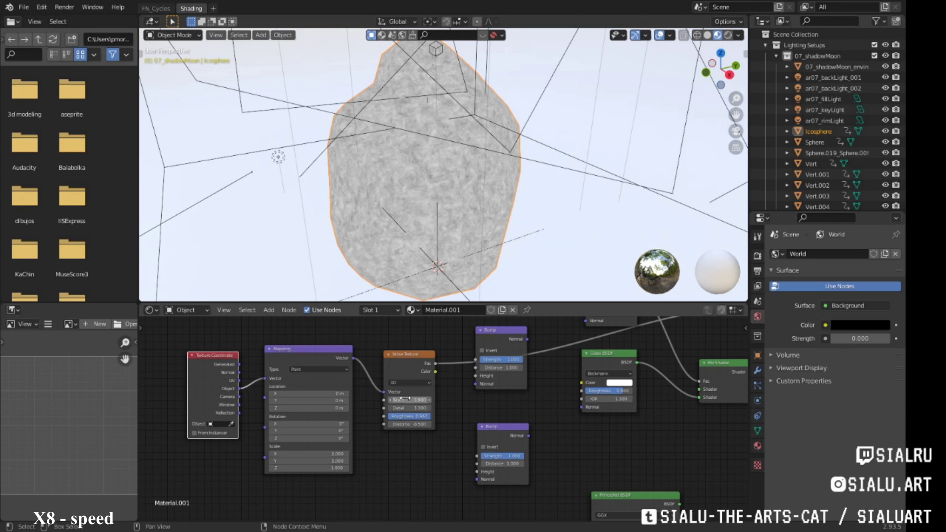
left_click_drag(405, 399, 424, 400)
Step: Preview both Bump outputs on the crystal and reposition the lower Bump node
mouse_move(504, 367)
middle_mouse_down()
mouse_move(366, 368)
mouse_move(403, 443)
middle_mouse_up()
left_click(437, 425, "ctrl+shift")
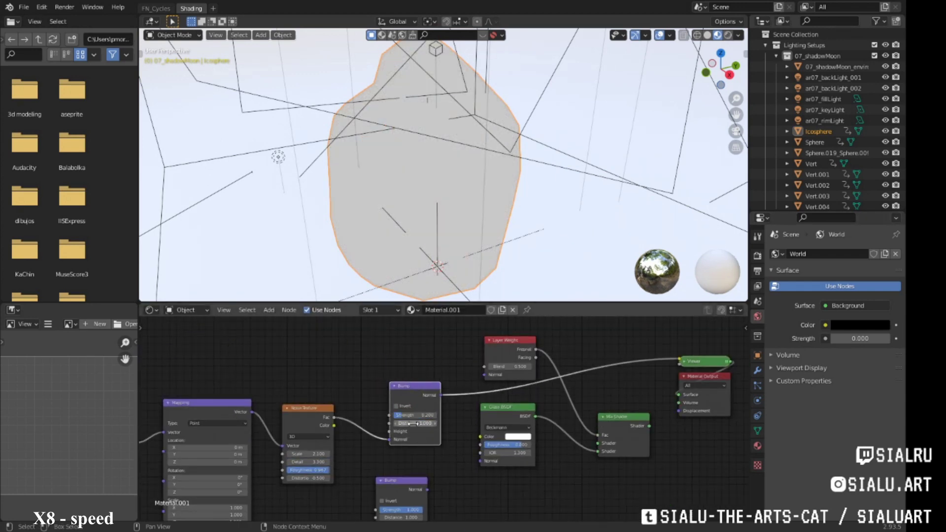
middle_click_drag(458, 496, 452, 456)
left_click_drag(394, 446, 406, 445)
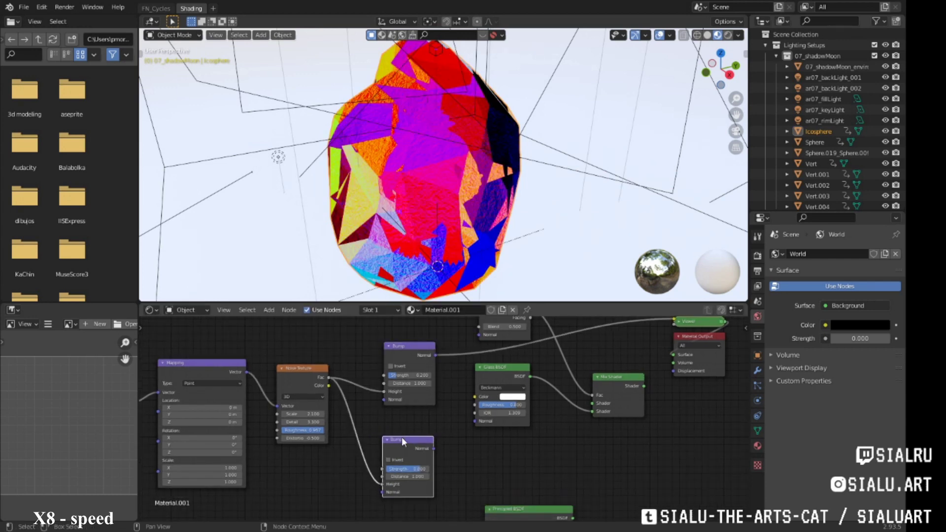
left_click(404, 441, "ctrl+shift")
scroll(562, 465, "down", 1)
Step: Plug the lower Bump into the second Glass BSDF's normal and send the Mix Shader to the output
mouse_move(437, 387)
middle_mouse_down()
mouse_move(502, 327)
mouse_move(388, 384)
middle_mouse_up()
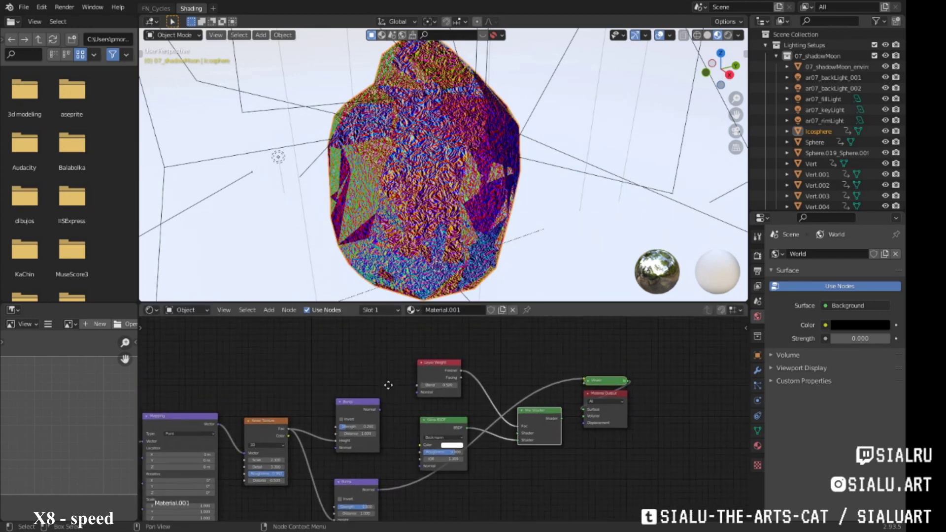
scroll(388, 385, "down", 1)
left_click_drag(364, 448, 400, 366)
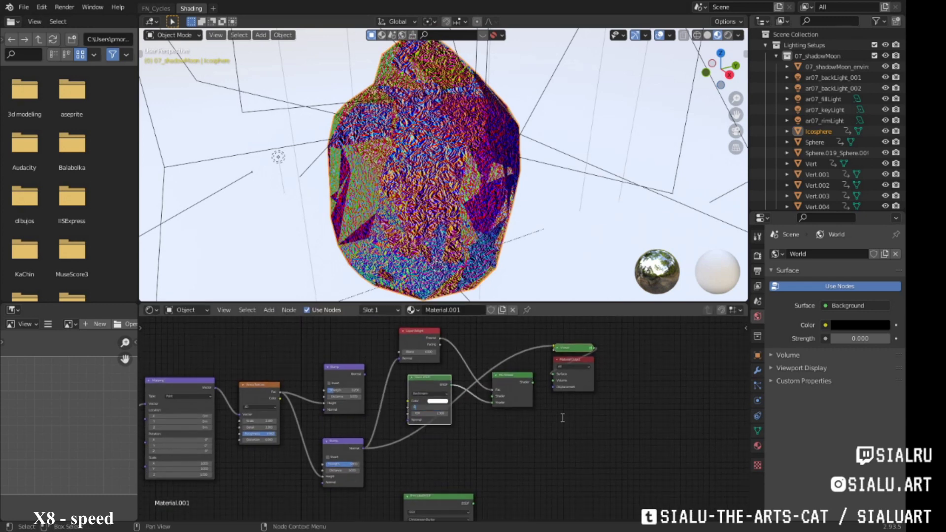
scroll(442, 422, "up", 1)
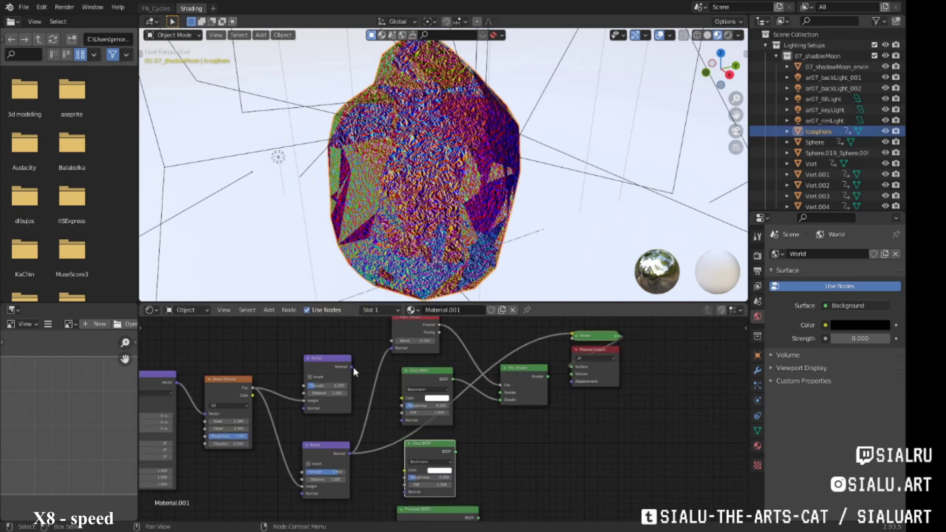
left_click_drag(403, 423, 404, 420)
middle_click_drag(522, 476, 534, 451)
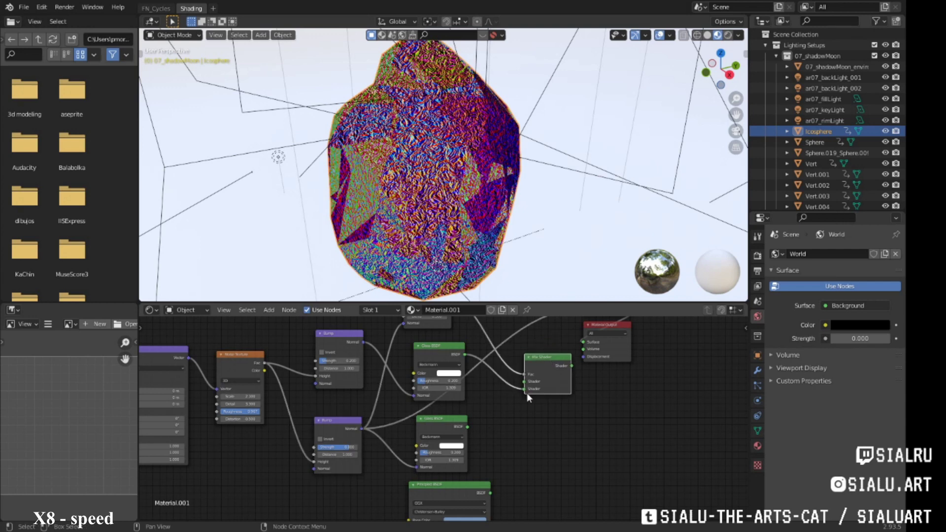
left_click(551, 353, "ctrl+shift")
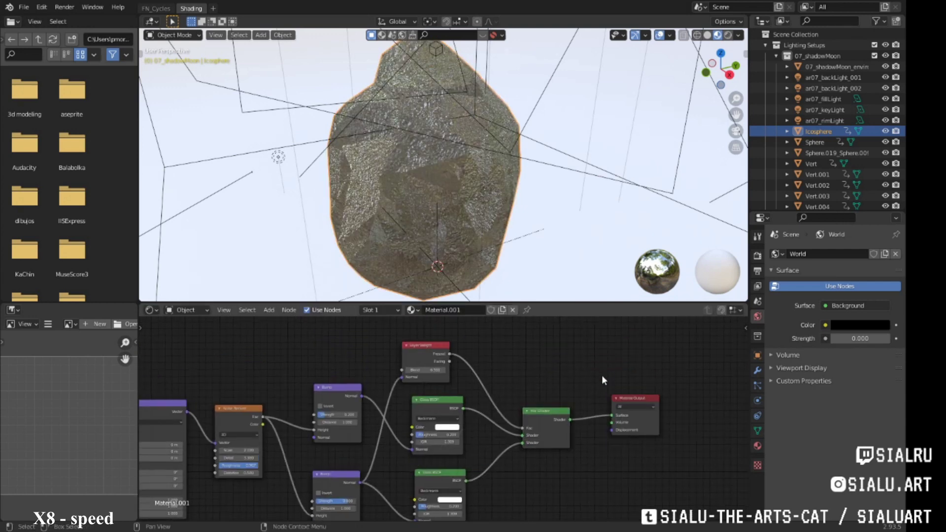
Step: Turn on rendered viewport shading and delete the extra Bump and Glass BSDF nodes
scroll(602, 374, "down", 1)
left_click(728, 35)
middle_click_drag(277, 473, 370, 477)
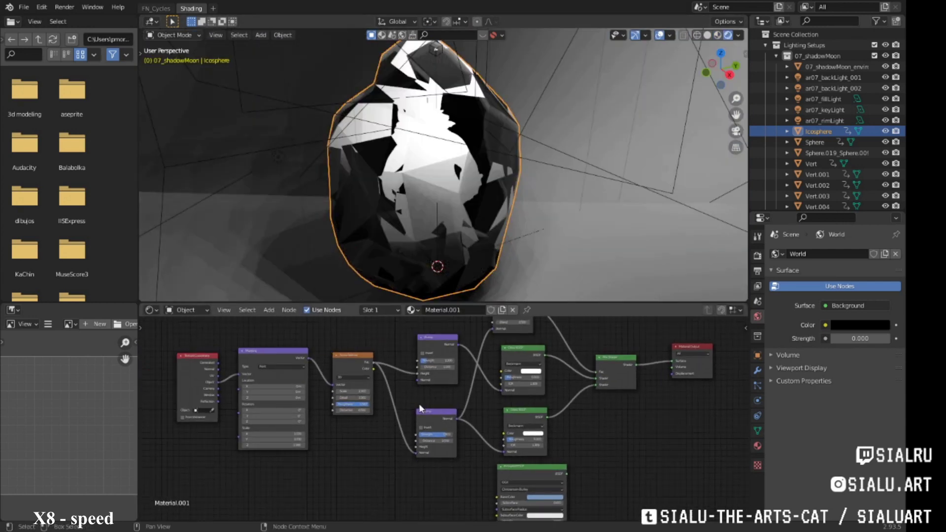
middle_click_drag(457, 473, 415, 482)
scroll(542, 162, "down", 3)
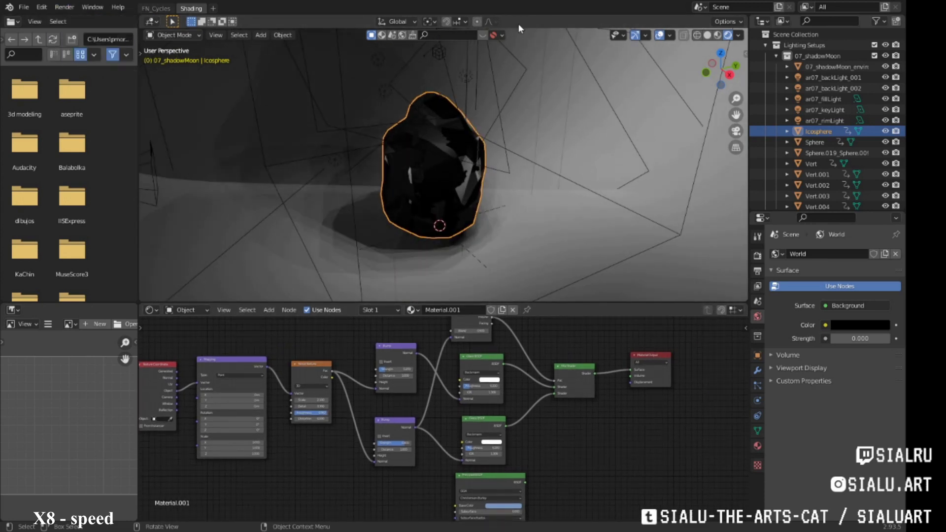
mouse_move(555, 471)
middle_mouse_down()
mouse_move(555, 370)
mouse_move(509, 442)
middle_mouse_up()
scroll(440, 238, "up", 3)
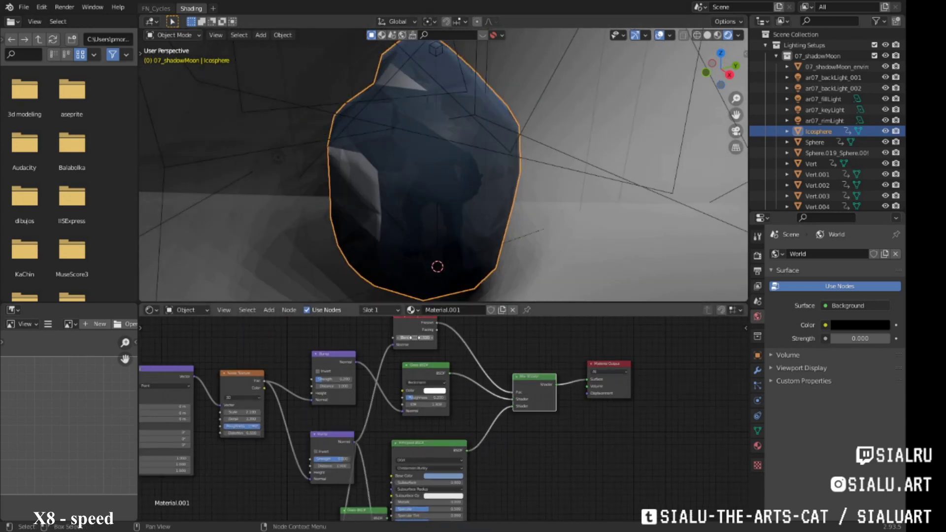
left_click_drag(419, 337, 434, 338)
key("x")
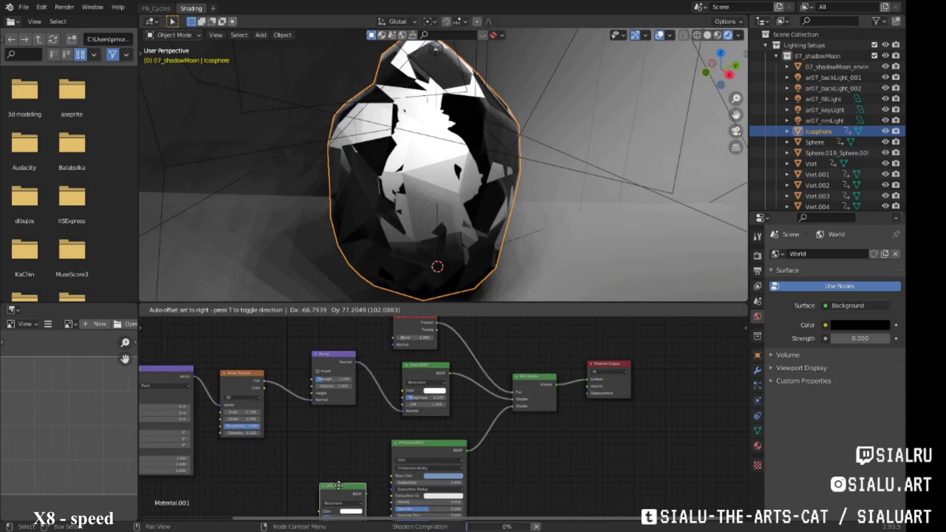
Step: Disconnect the Mix Shader's Fac input and set its factor value by hand
scroll(482, 197, "up", 1)
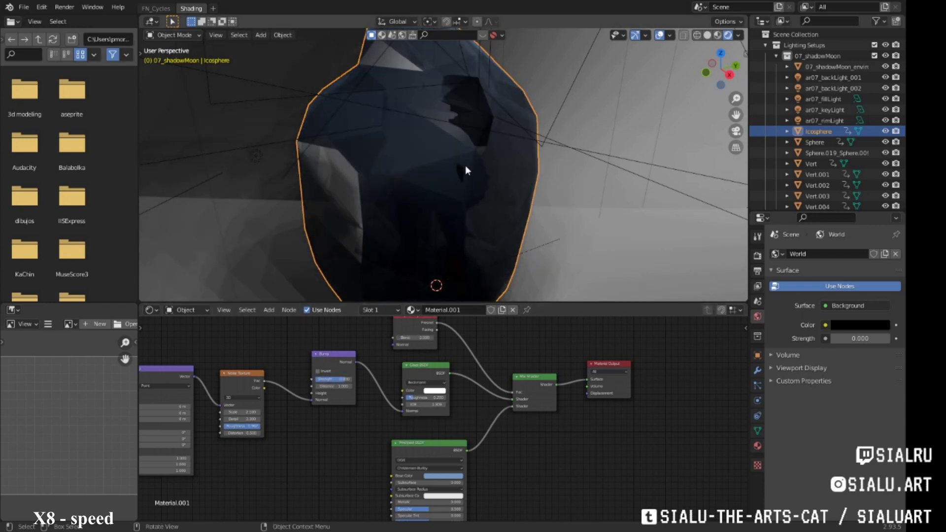
scroll(467, 171, "down", 2)
left_click_drag(512, 392, 513, 459)
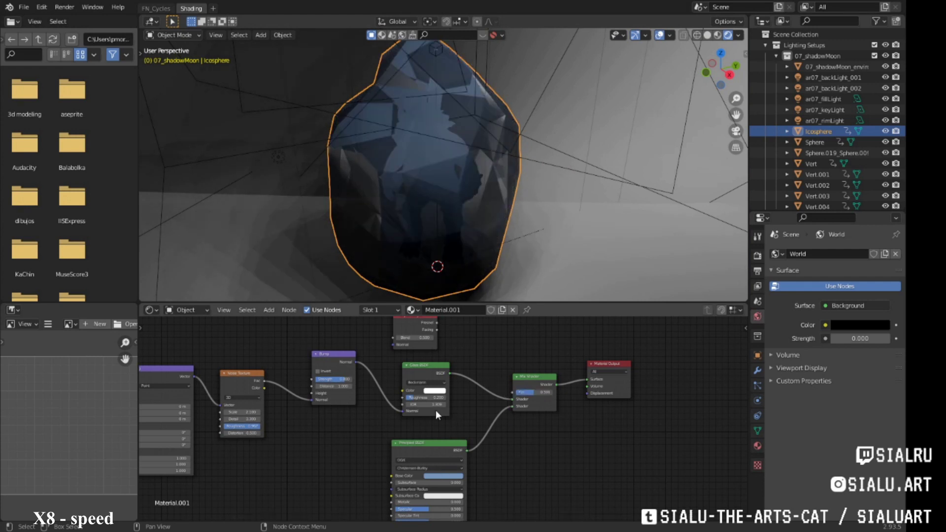
scroll(436, 410, "down", 1)
left_click(521, 394)
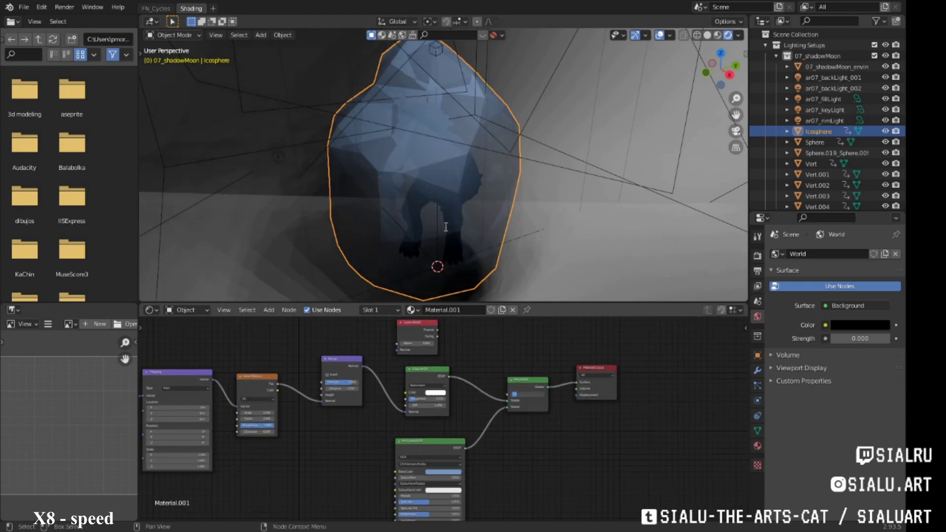
Step: Wire the Principled BSDF straight into the Material Output and rearrange the node tree
mouse_move(466, 448)
left_mouse_down()
mouse_move(578, 382)
mouse_move(611, 395)
left_mouse_up()
left_click_drag(719, 43, 404, 134)
scroll(404, 134, "up", 3)
scroll(405, 138, "down", 2)
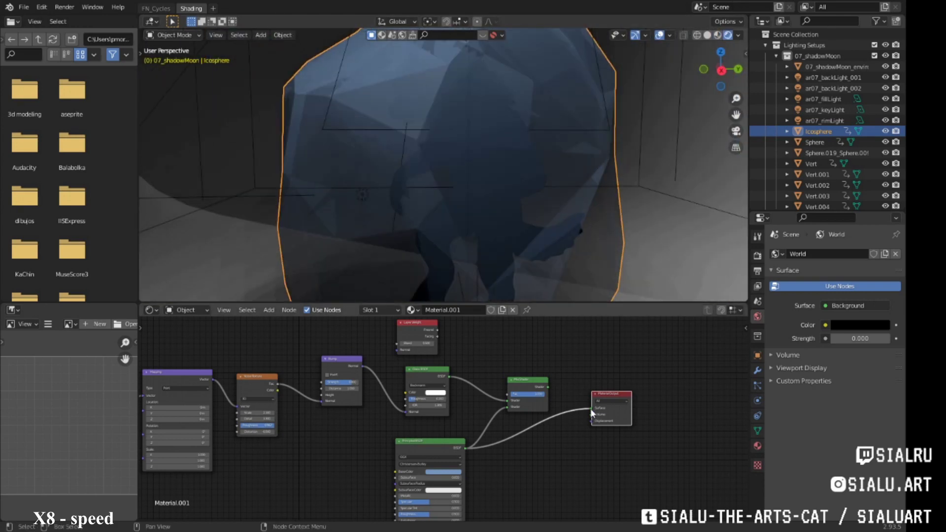
middle_click_drag(590, 409, 592, 308)
scroll(460, 198, "down", 3)
middle_click_drag(443, 345, 461, 398)
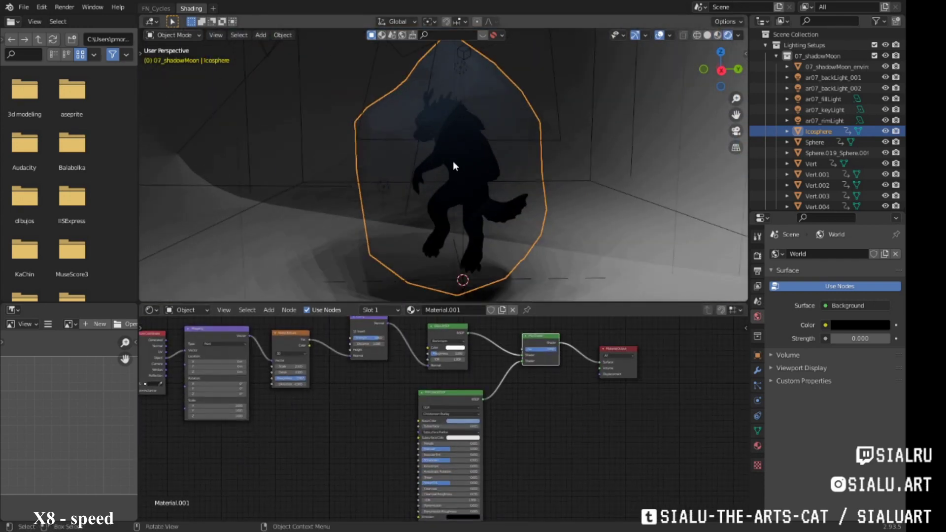
scroll(432, 148, "down", 2)
Step: Leave the isolated view and move ar07_keyLight to a new position
left_click(156, 9)
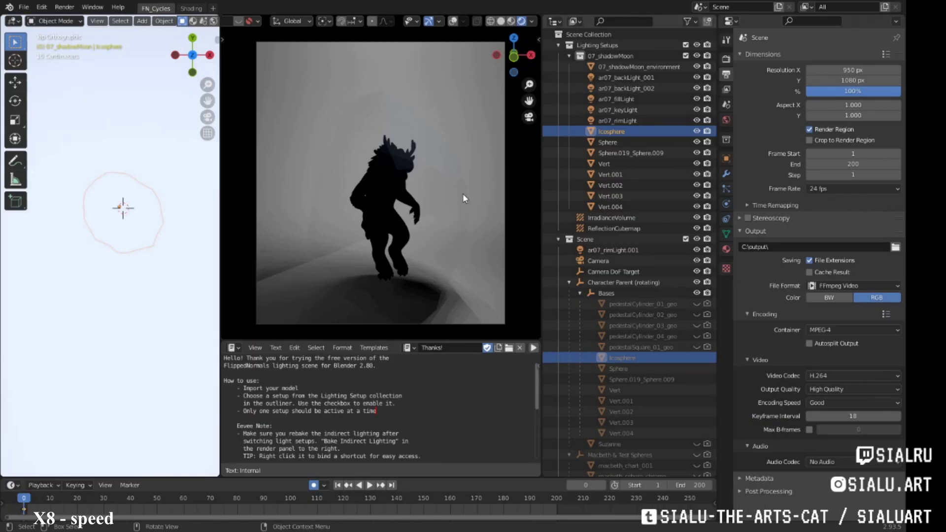
key("KP_Divide")
left_click(618, 109)
key("g")
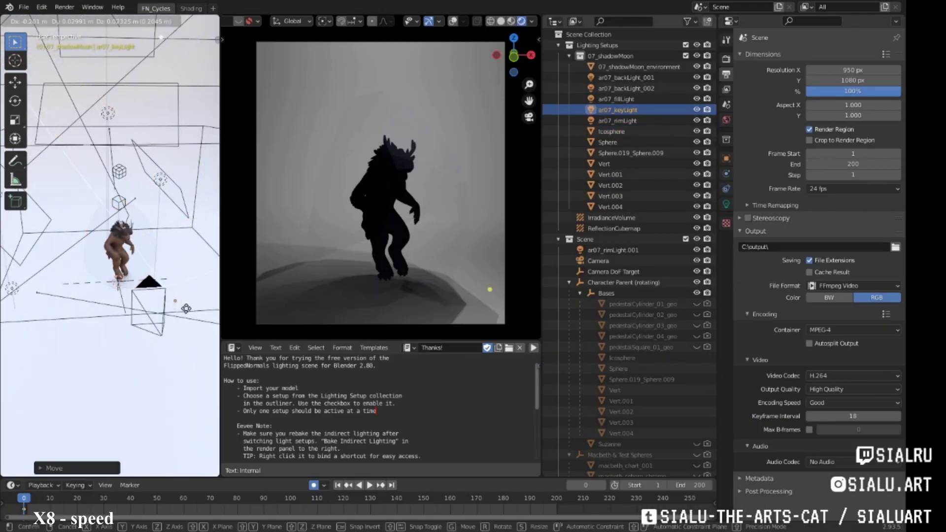
left_click(220, 334)
Step: Duplicate ar07_keyLight with Shift+D and place the copy beside the crystal
left_click(611, 131)
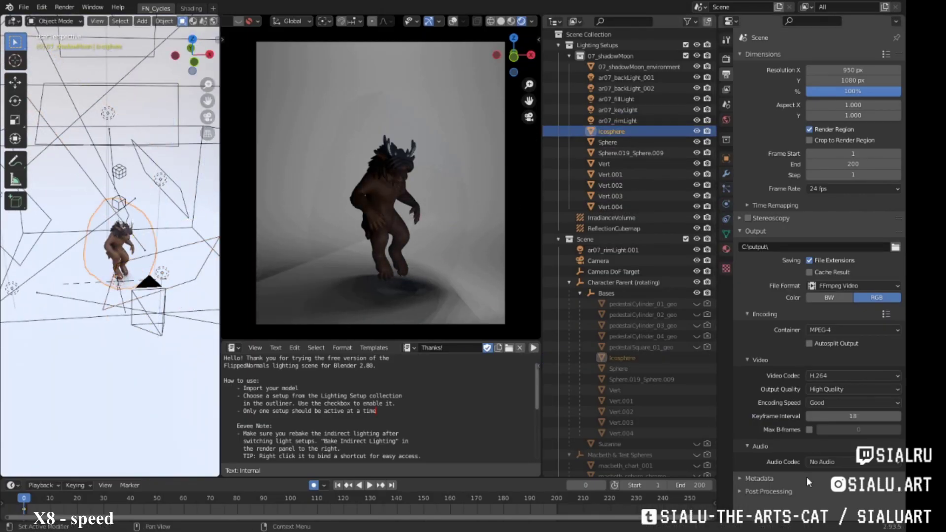
left_click(191, 9)
mouse_move(377, 215)
middle_mouse_down()
mouse_move(386, 268)
mouse_move(496, 258)
middle_mouse_up()
left_click_drag(496, 257, 489, 262)
key("shift+d")
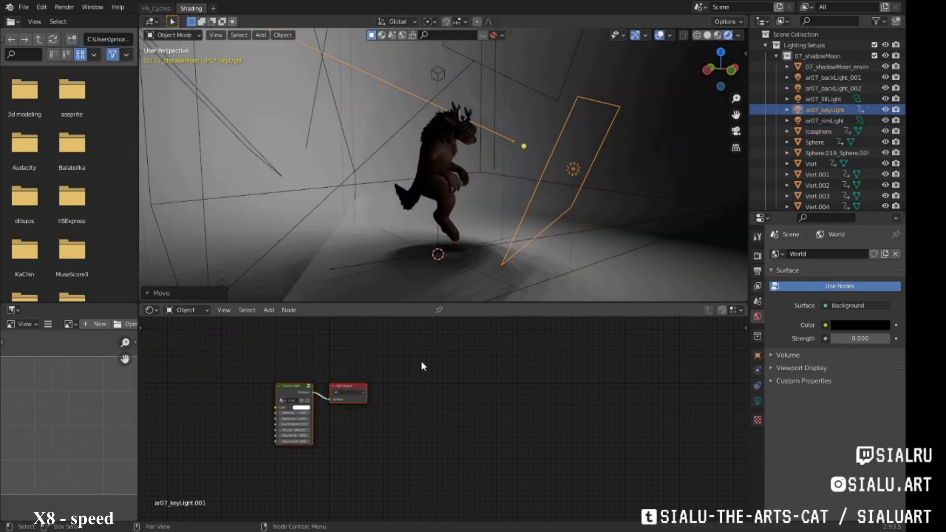
middle_click_drag(421, 247, 492, 197)
scroll(818, 123, "down", 1)
Step: Play the turntable, then scale the Icosphere-to-Vert.004 crystal group up around the creature
left_click(818, 123)
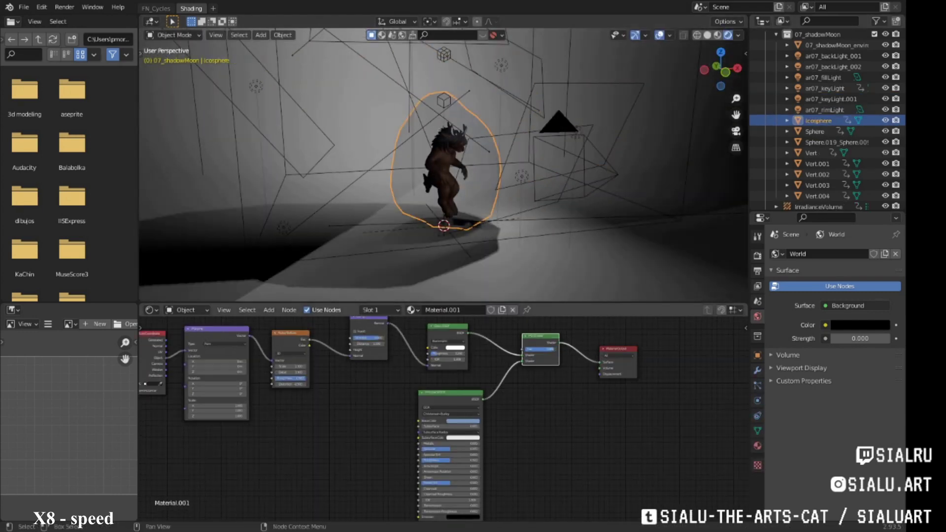
scroll(535, 250, "up", 3)
scroll(446, 414, "up", 4)
scroll(445, 415, "up", 2)
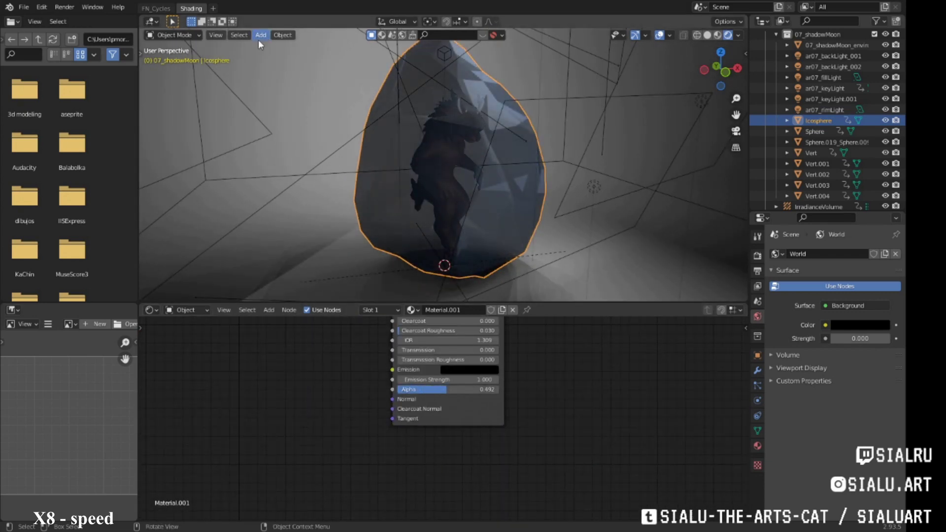
left_click(156, 8)
key("space")
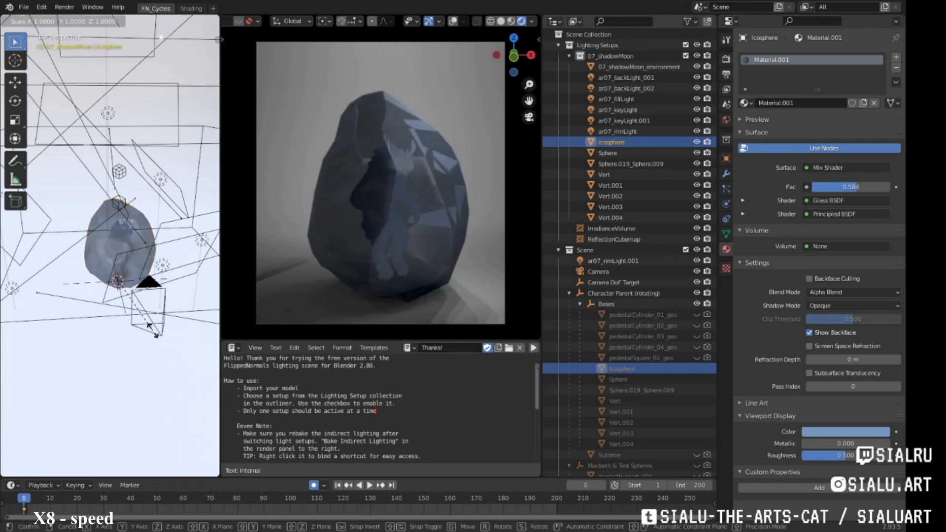
left_click(611, 217, "shift")
key("s")
left_click(161, 291)
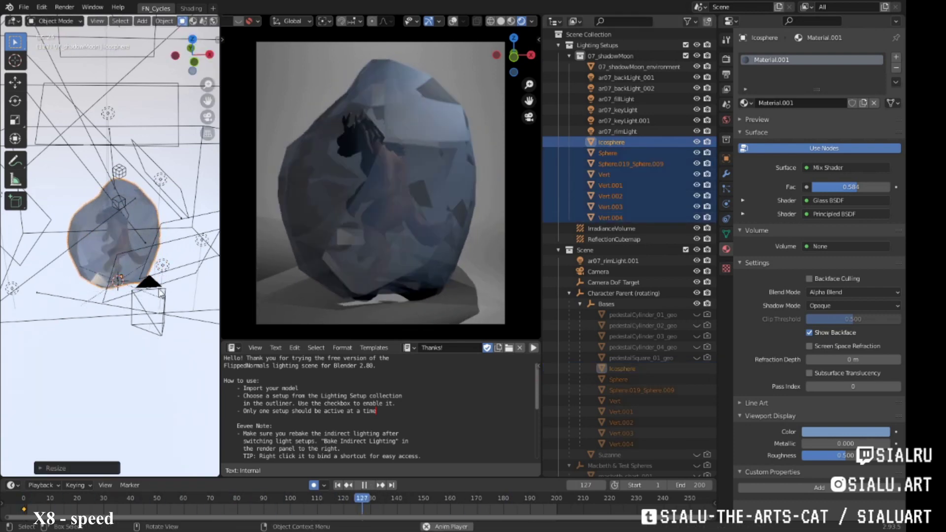
Step: Reposition ar07_keyLight, parent it to the rotating Bases, and play the animation to check
key("ctrl+Page_Down")
left_click(541, 180)
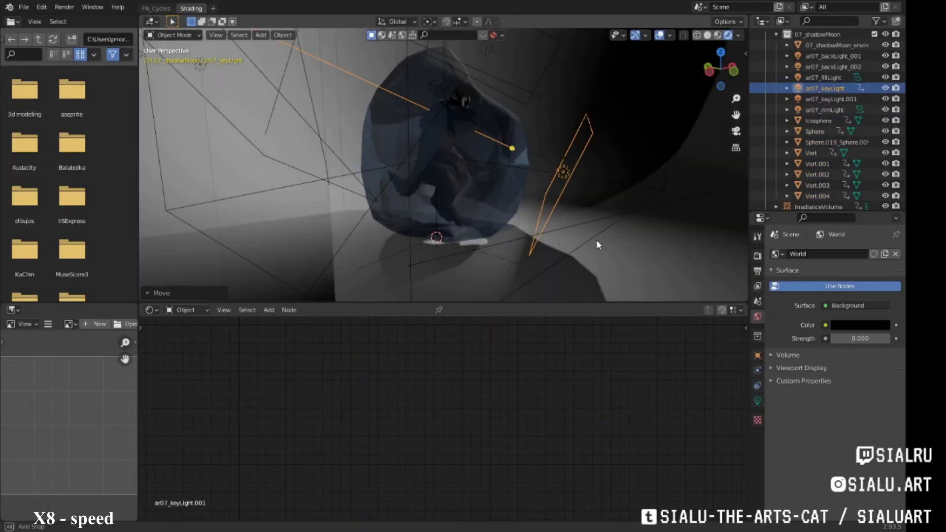
middle_click_drag(596, 239, 590, 291)
key("g")
left_click(620, 220)
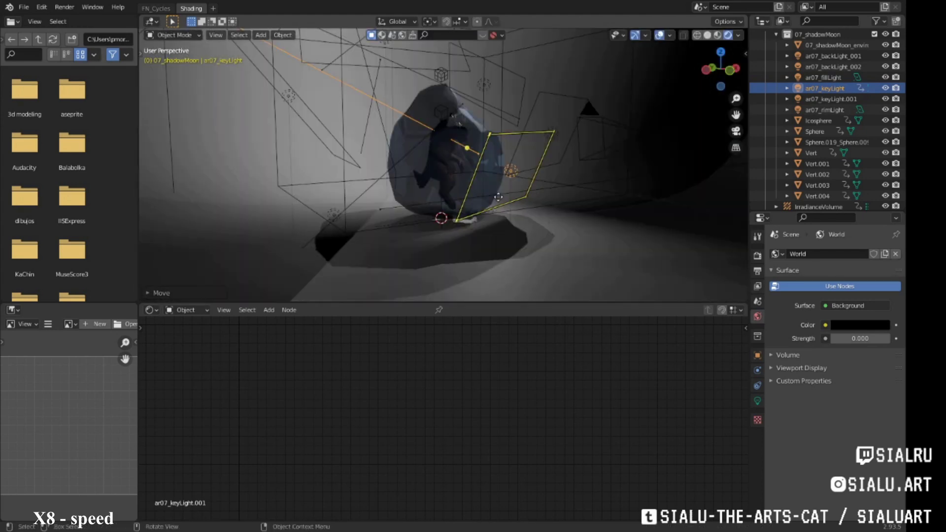
key("ctrl+Page_Up")
left_click(167, 257)
key("space")
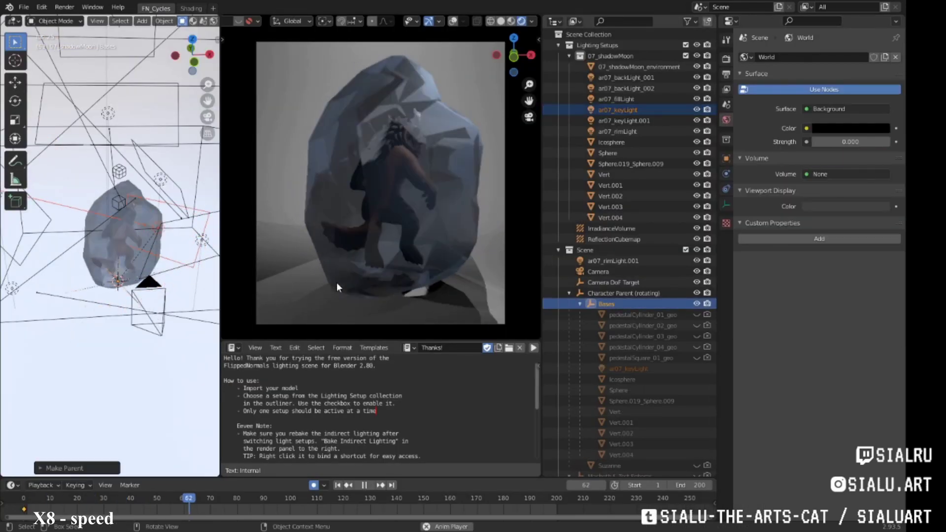
Step: Connect the Object texture coordinates and lower the mix factor to 0.370
key("ctrl+Page_Down")
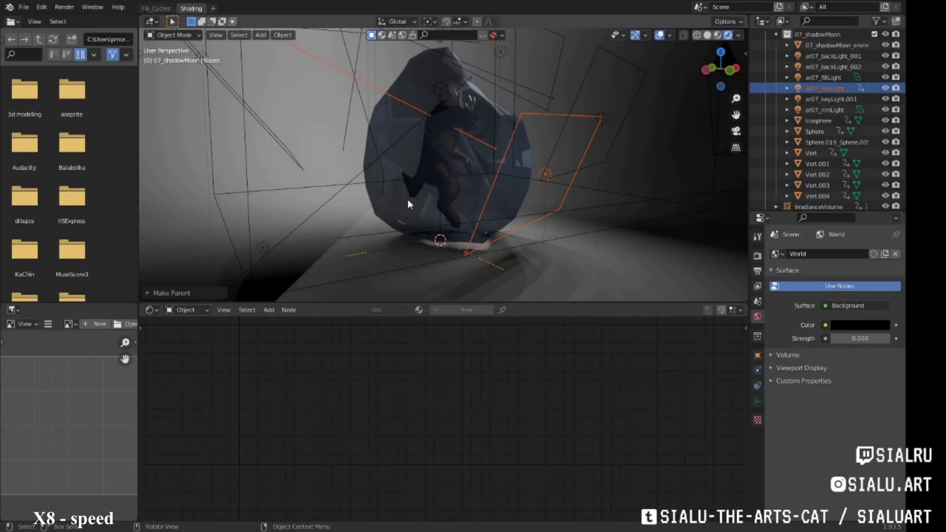
left_click(407, 200)
middle_click_drag(338, 466, 525, 426)
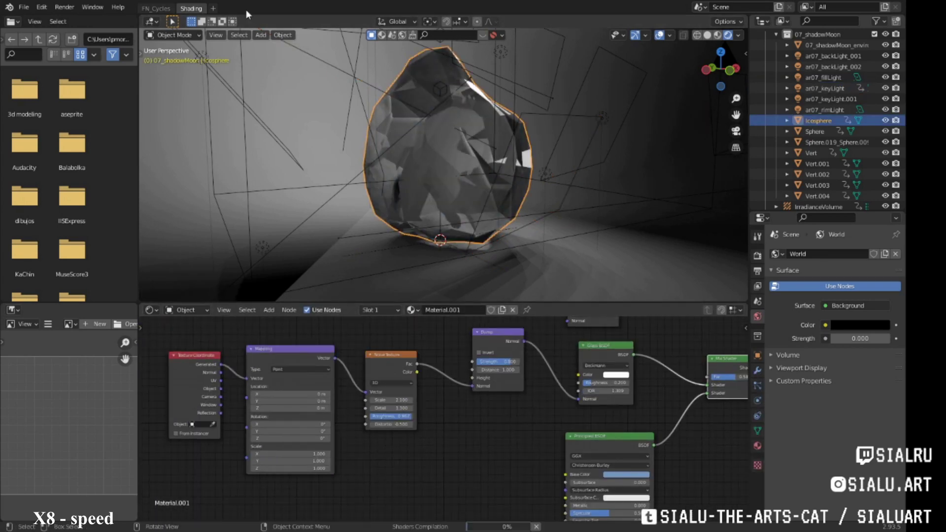
left_click_drag(221, 389, 243, 382)
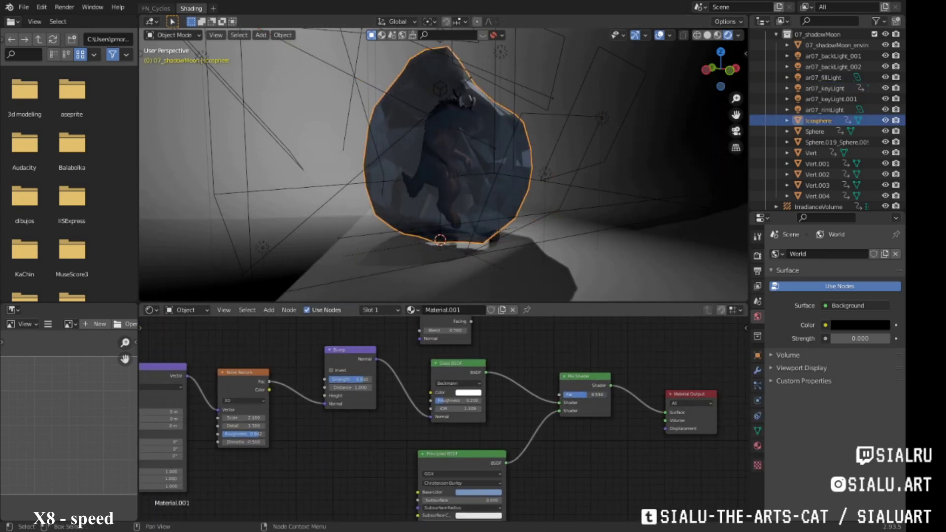
key("ctrl+Page_Up")
key("Escape")
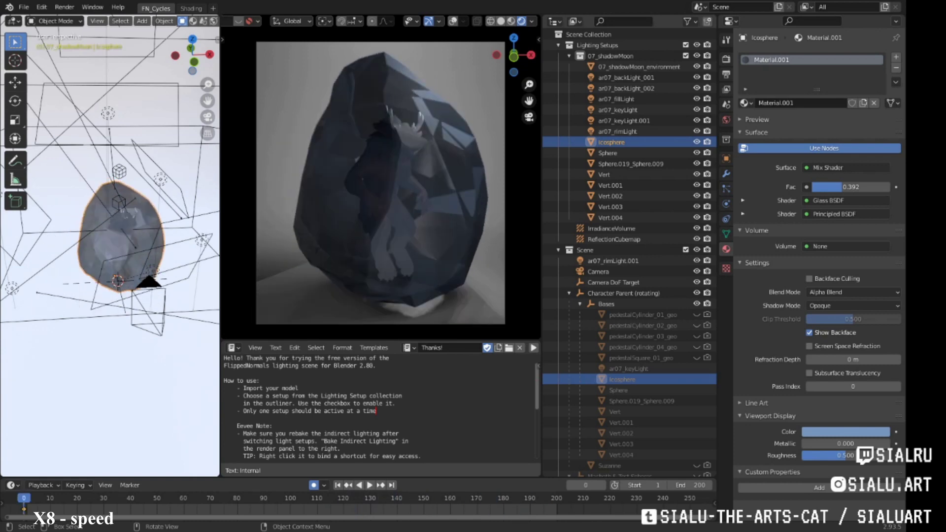
left_click_drag(851, 186, 840, 186)
Step: Feed Noise into Bump Height, reconnect the Mix Shader to the output, and raise its factor
left_click(191, 8)
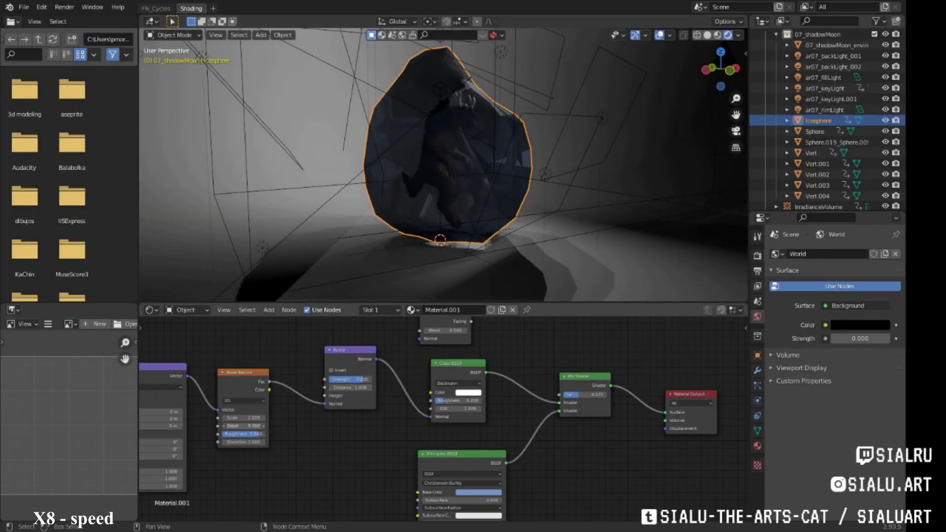
left_click(456, 363, "ctrl+shift")
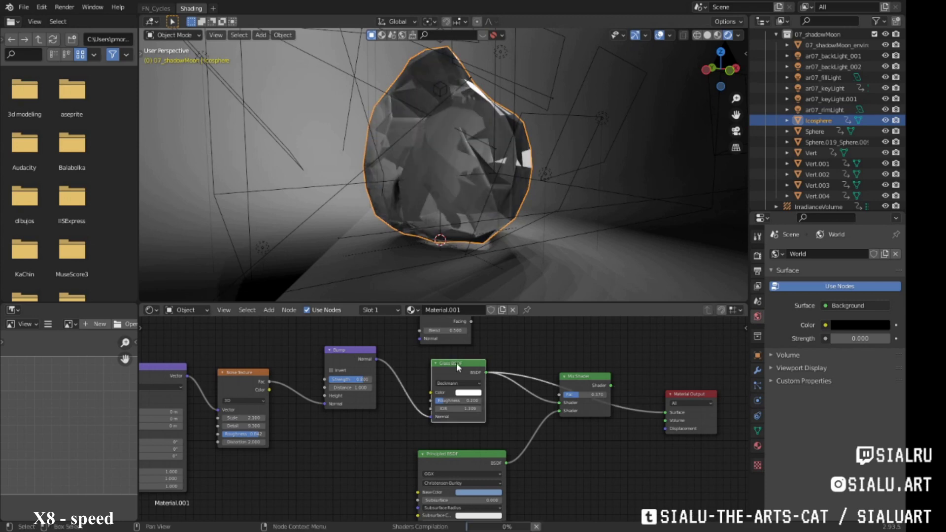
left_click(718, 35)
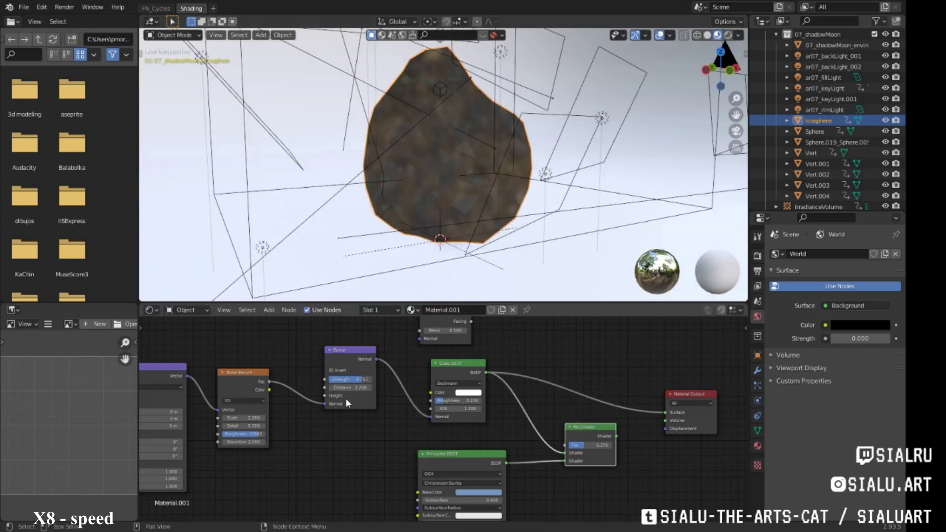
left_click_drag(325, 404, 325, 396)
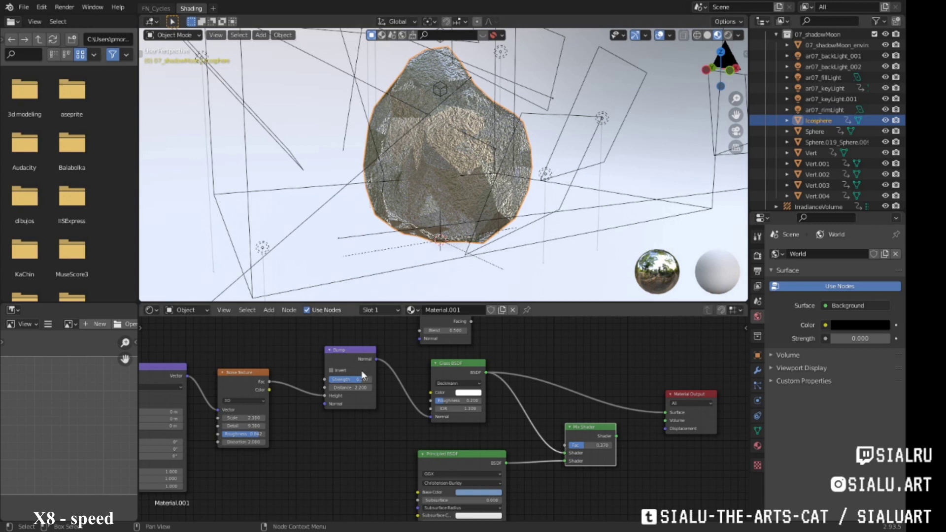
left_click_drag(665, 417, 665, 413)
left_click_drag(587, 446, 600, 445)
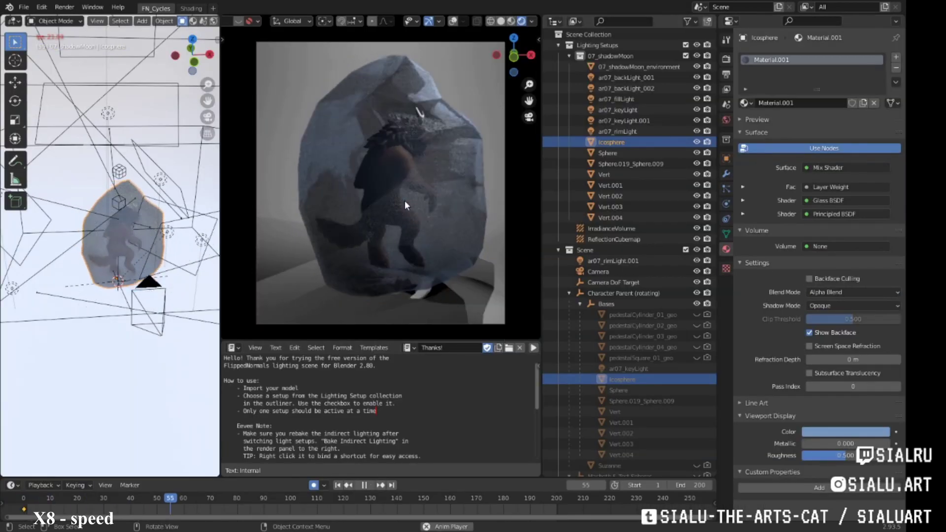
Step: Preview the Bump node's normal output, then the full crystal material, in the render view
left_click(191, 8)
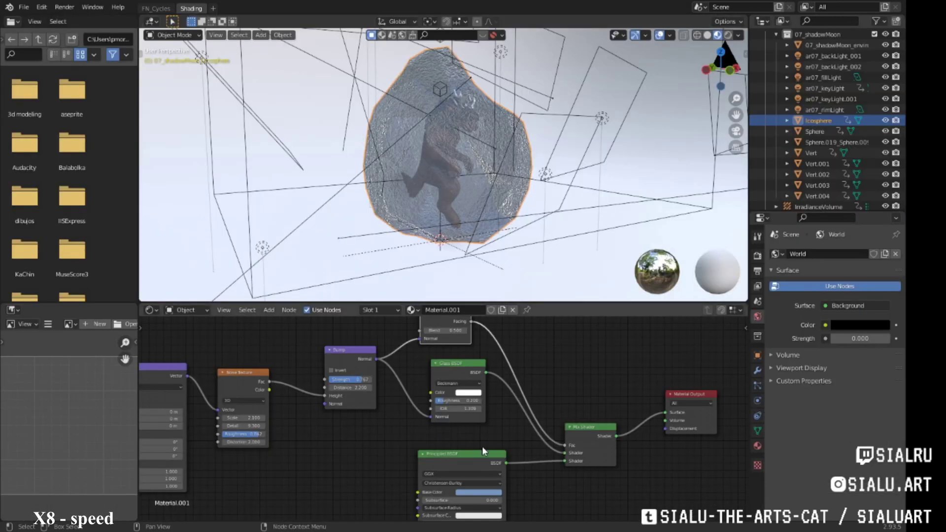
left_click(342, 360, "ctrl+shift")
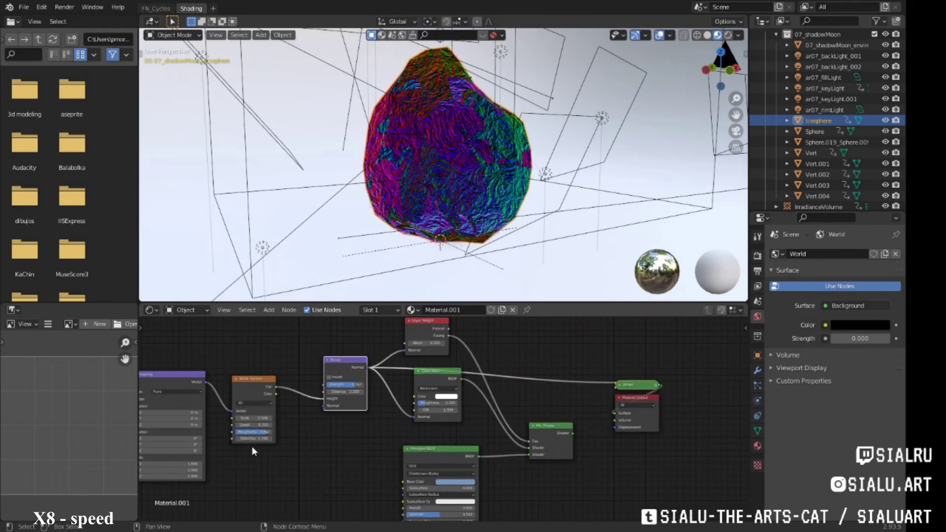
left_click(549, 427, "ctrl+shift")
left_click(157, 8)
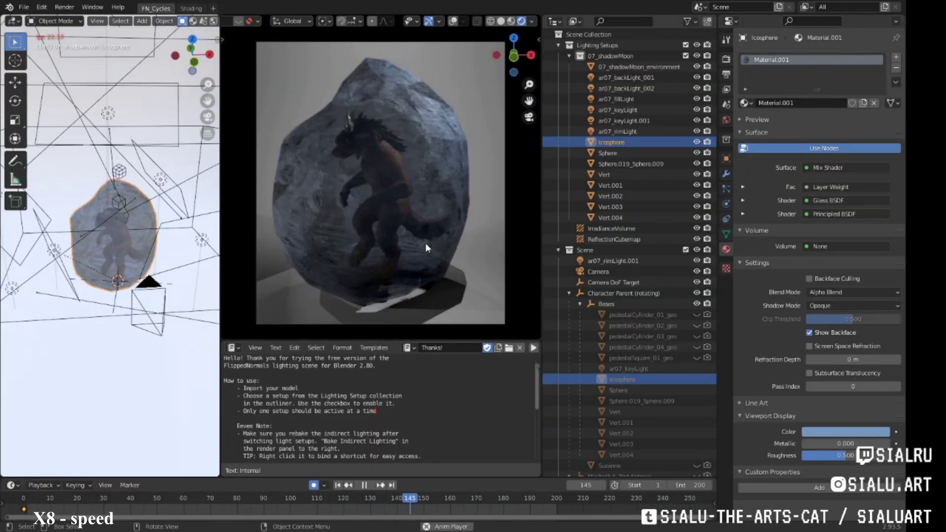
left_click(191, 9)
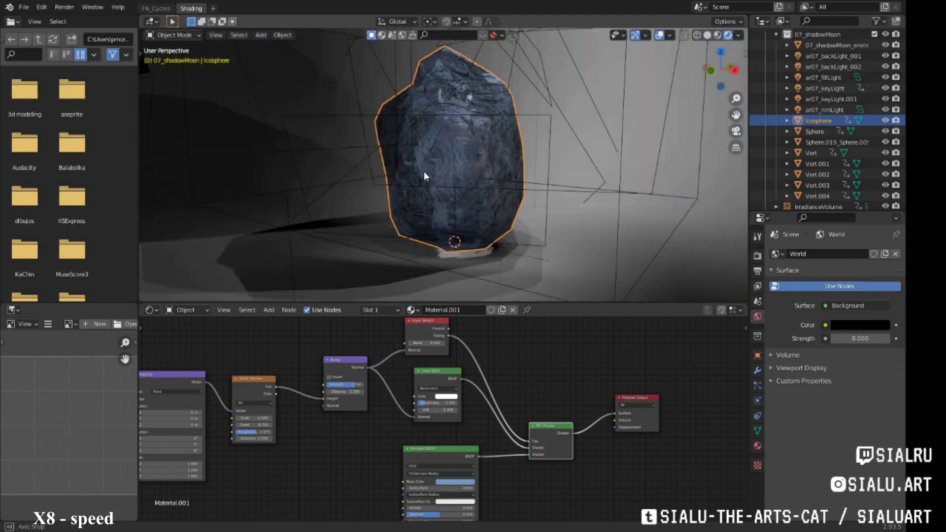
Step: Move ar07_keyLight to a new spot and compare the result in the render view
middle_click_drag(424, 170, 505, 184)
left_click(507, 158)
key("g")
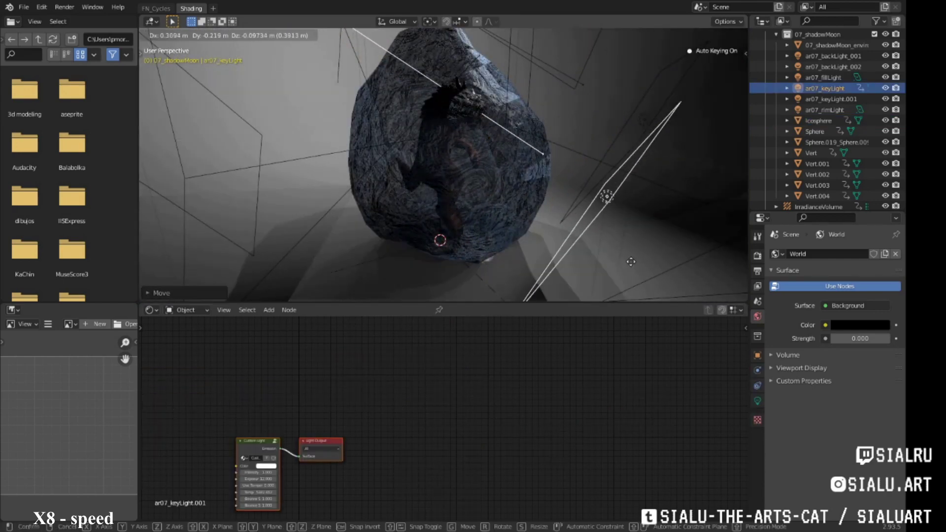
left_click(596, 232)
middle_click_drag(596, 233, 577, 262)
left_click(517, 221)
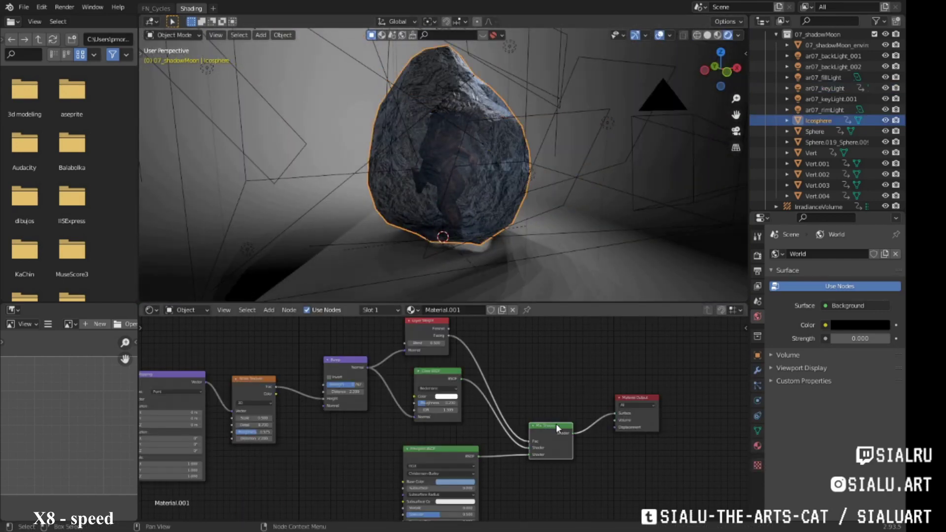
left_click(155, 9)
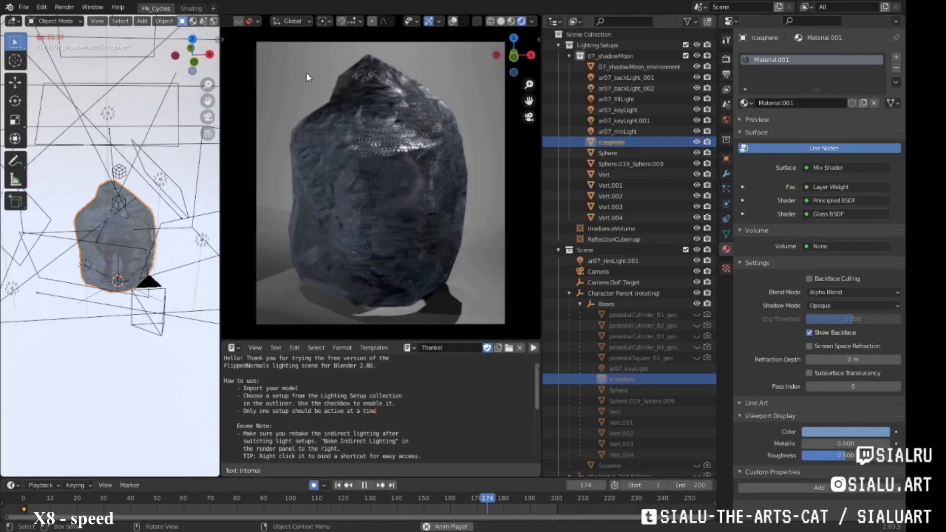
left_click(190, 9)
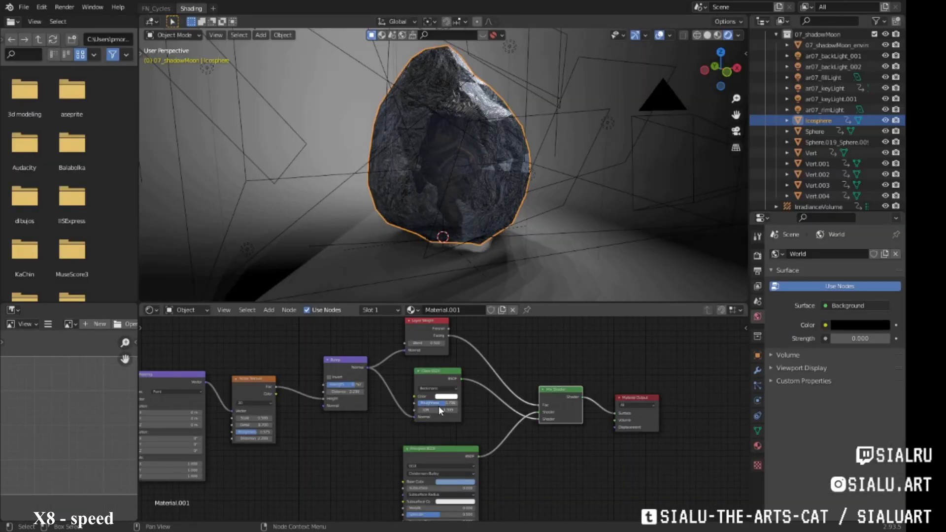
left_click(155, 9)
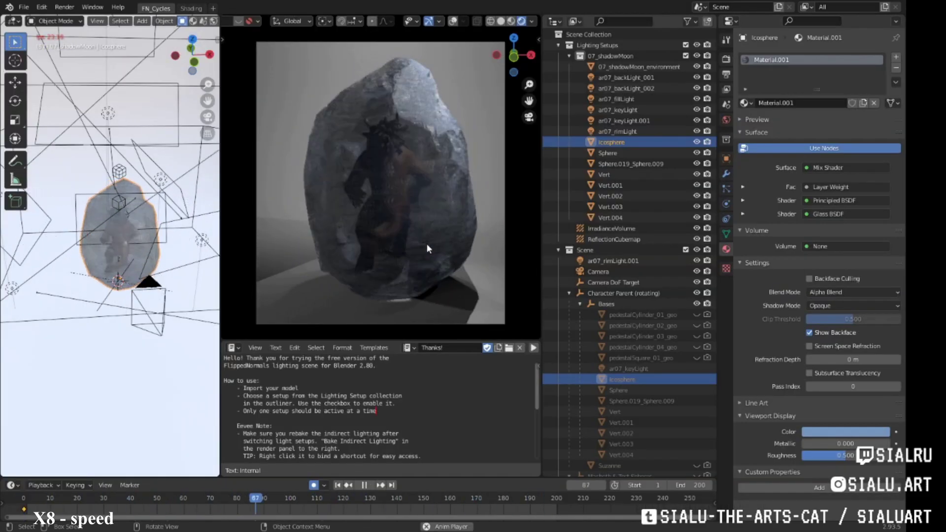
Step: Delete ar07_keyLight, keeping ar07_keyLight.001, and play the turntable to preview
left_click_drag(204, 207, 208, 257)
key("Escape")
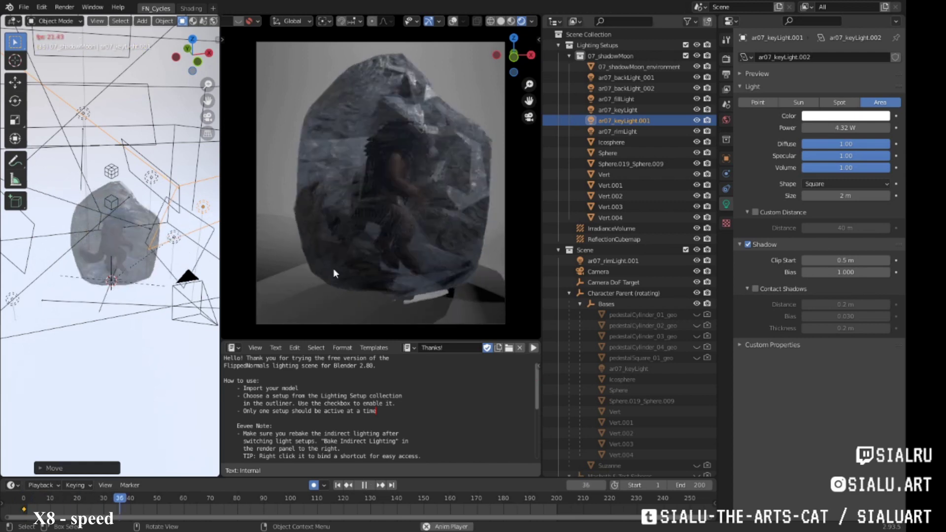
left_click(622, 109)
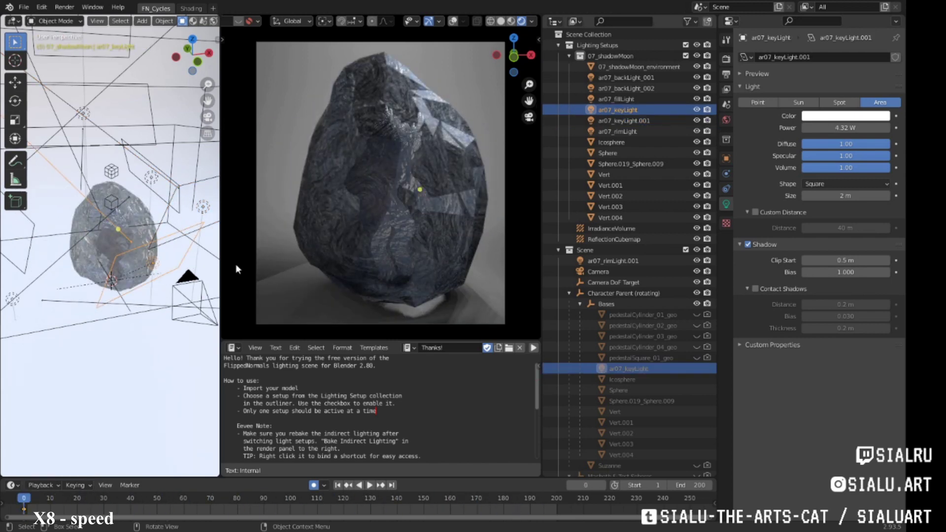
key("g")
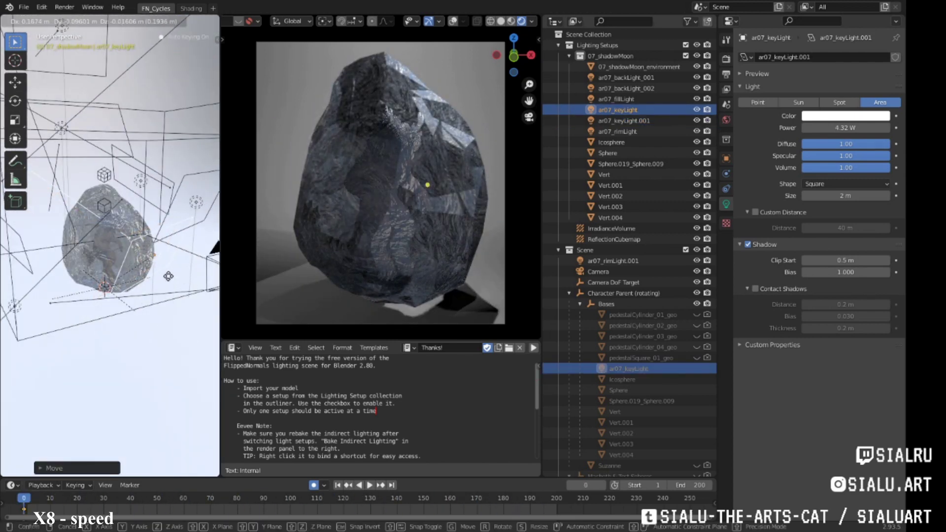
key("Escape")
key("Delete")
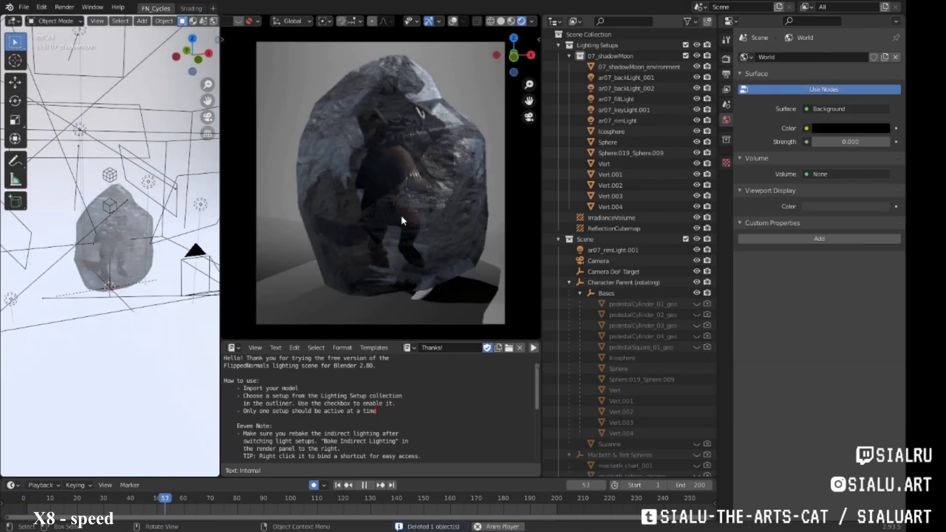
scroll(401, 215, "up", 3)
key("space")
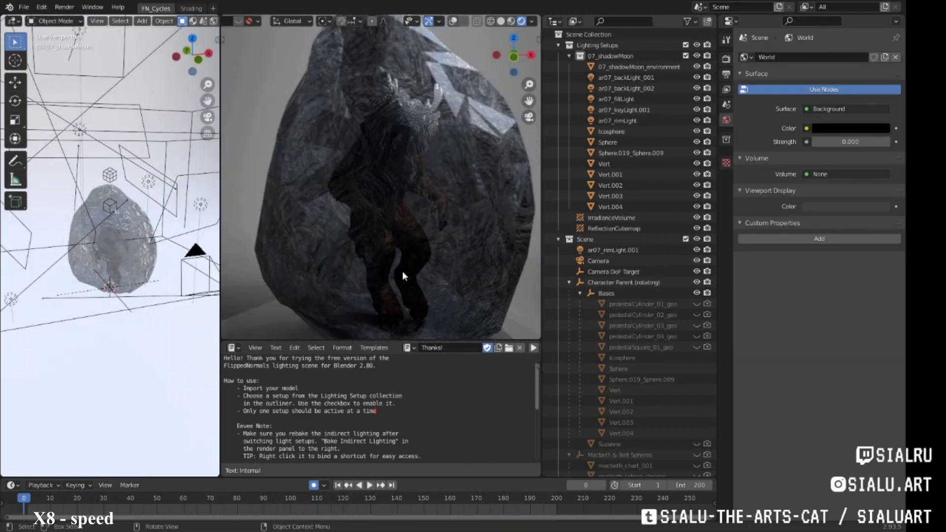
Step: Change the Noise Texture's Detail and Distortion, restore the Mix Shader output, and replay the animation
left_click(191, 8)
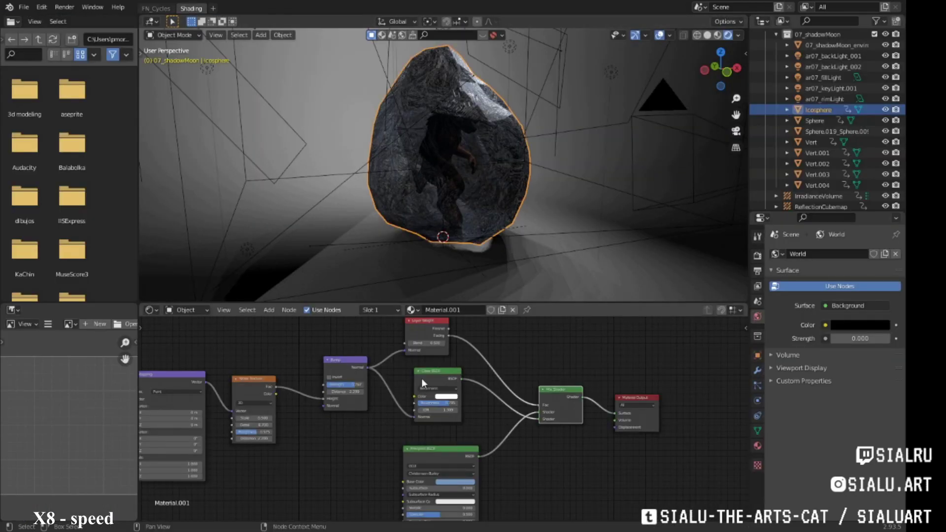
left_click(343, 366, "ctrl+shift")
left_click_drag(254, 438, 237, 438)
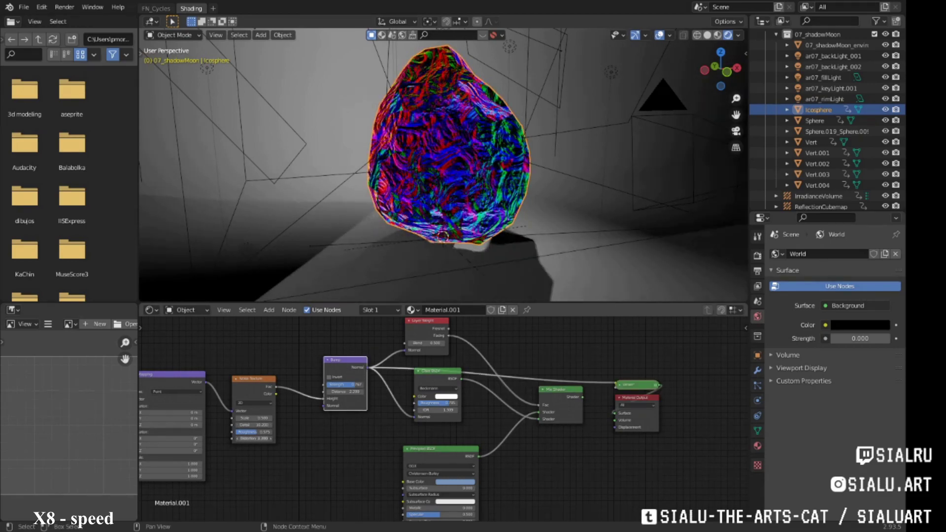
left_click(560, 404, "ctrl+shift")
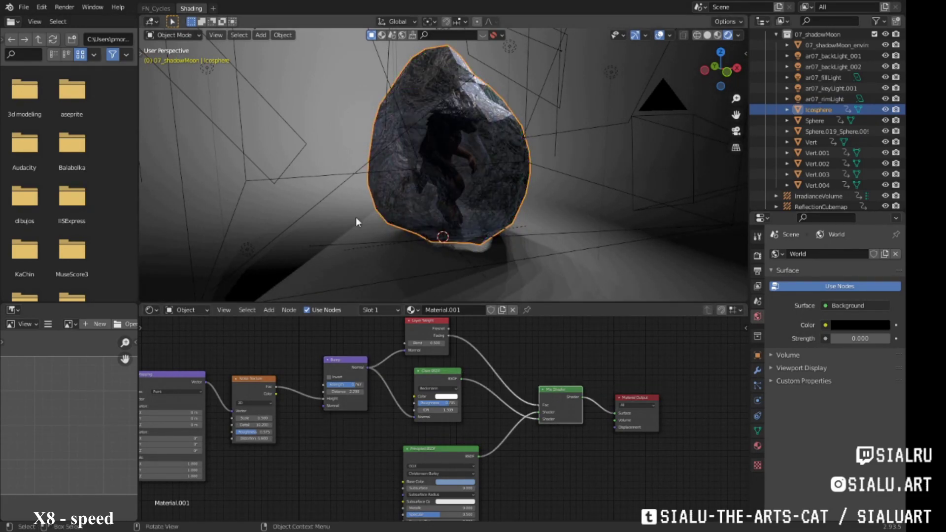
left_click(160, 10)
key("space")
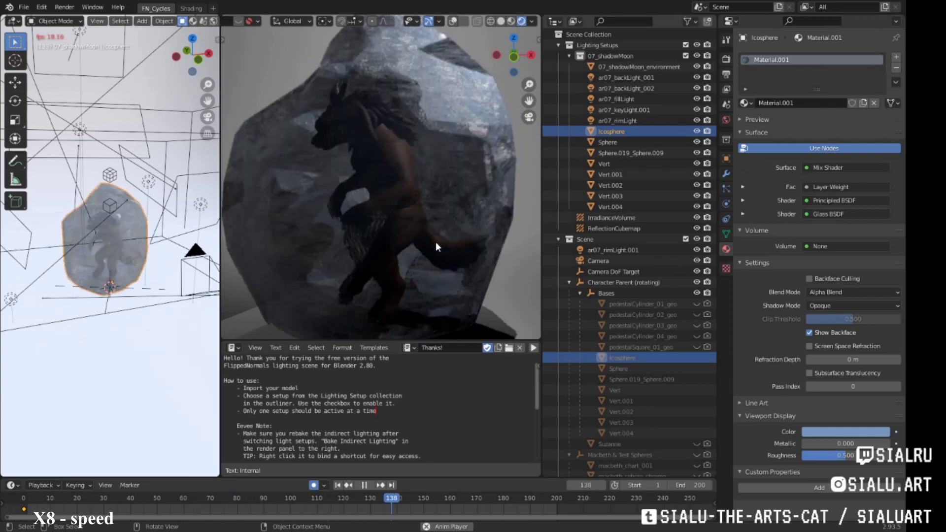
key("Escape")
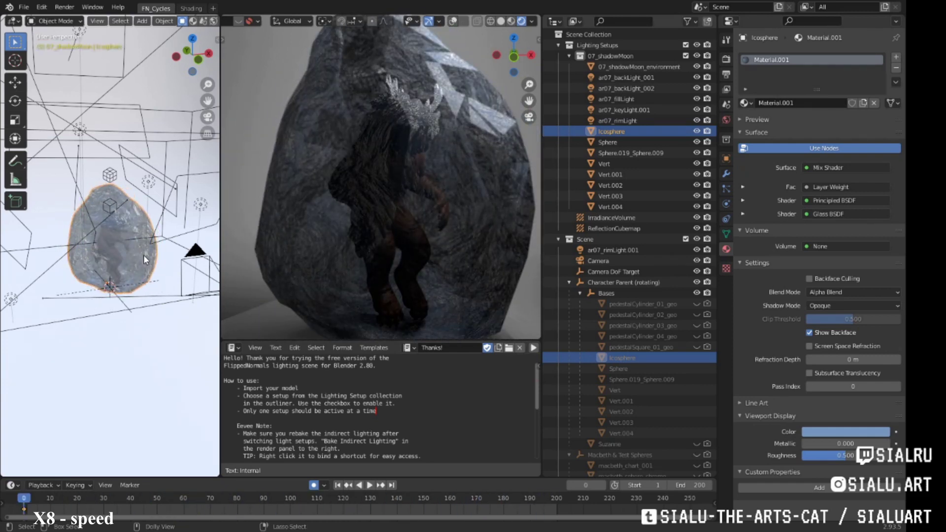
Step: Add a Point light and place it inside the crystal near the creature at frame 153
key("shift+a")
left_click(129, 439)
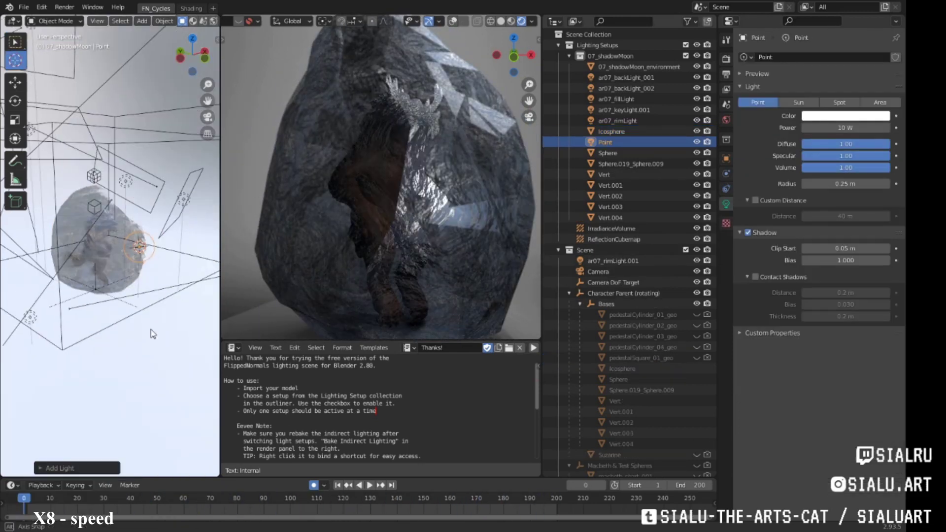
left_click(224, 314)
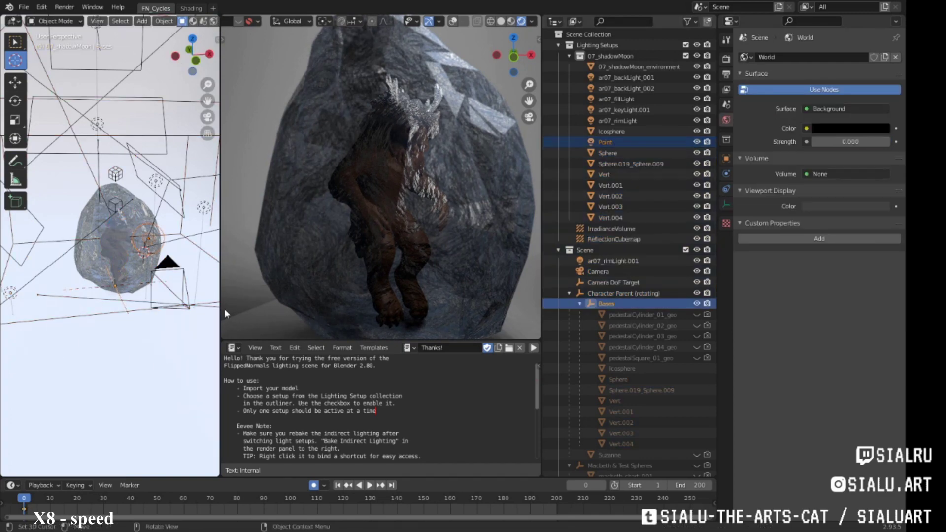
left_click_drag(274, 503, 431, 502)
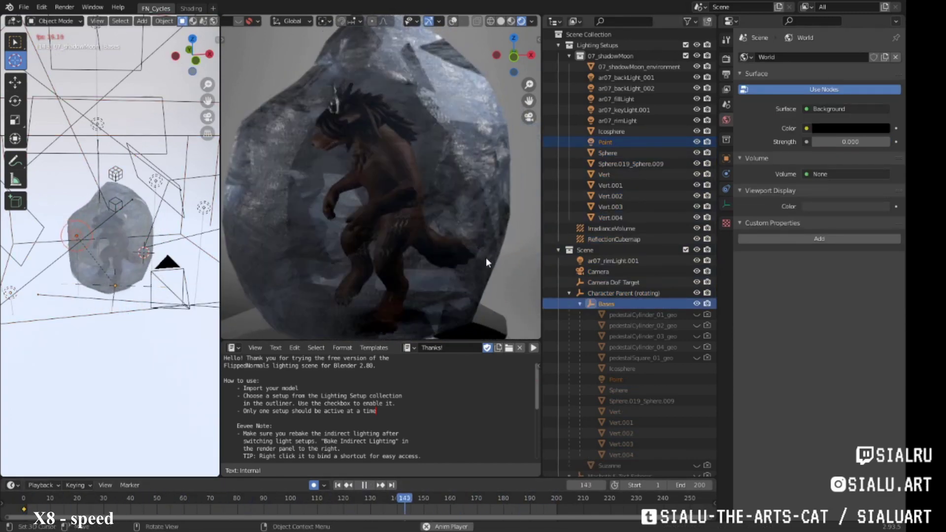
middle_click_drag(151, 237, 128, 222)
left_click_drag(112, 241, 114, 242)
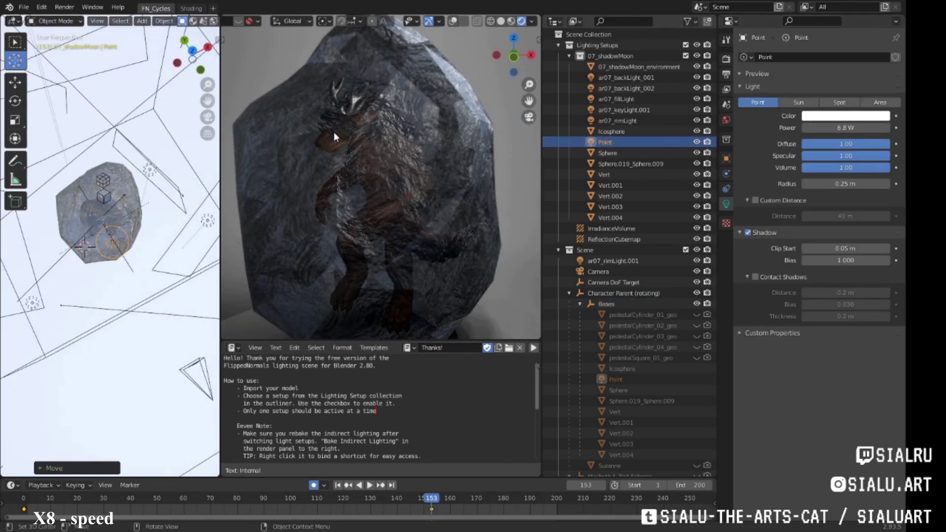
Step: Inspect other objects' settings, then reselect the Point light and open its colour settings
left_click(622, 163)
left_click(727, 248)
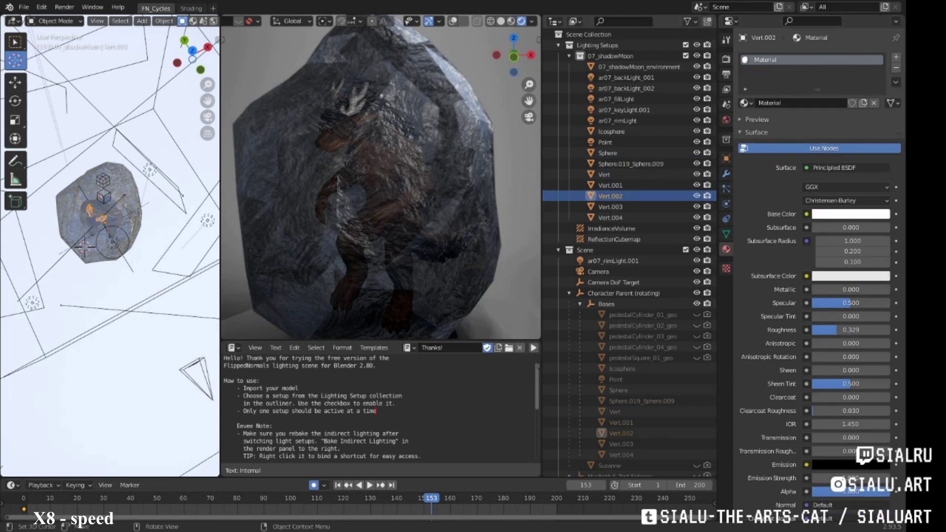
left_click(605, 142)
left_click(845, 116)
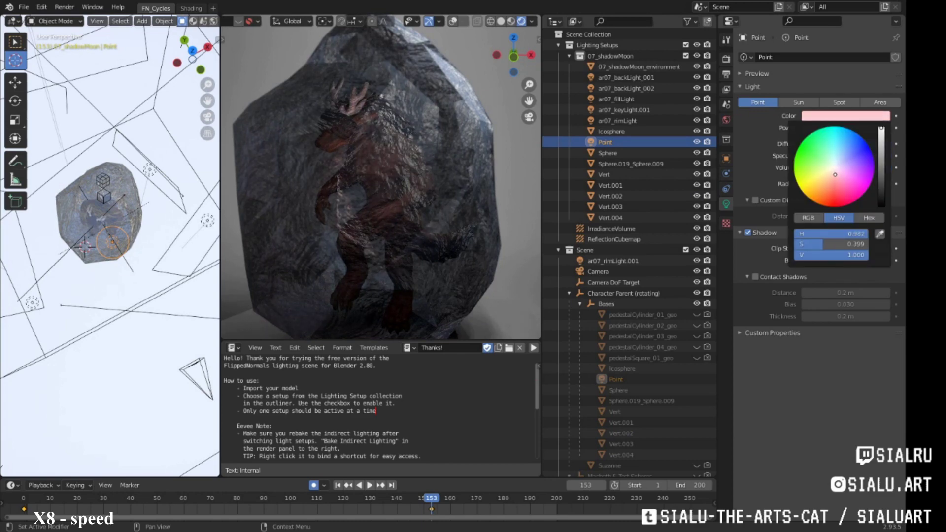